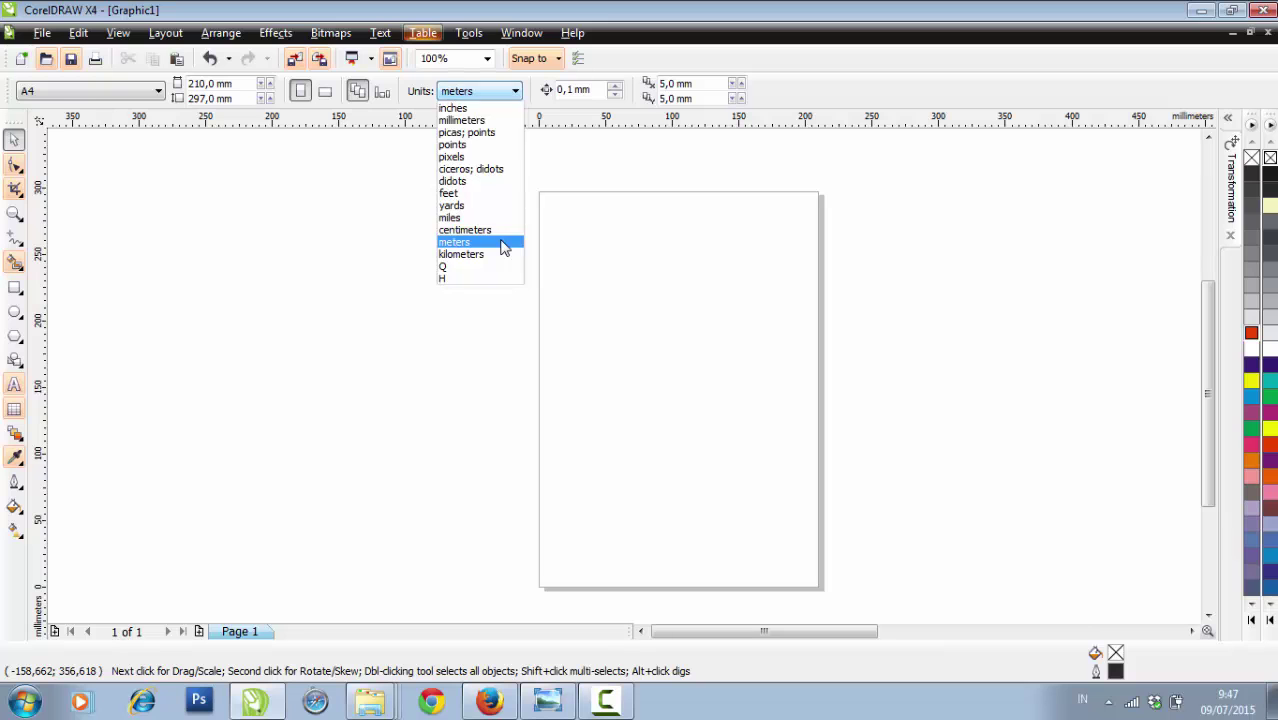
Set up a landscape page in meters, 2 m wide and 1 m high
click(503, 243)
click(326, 95)
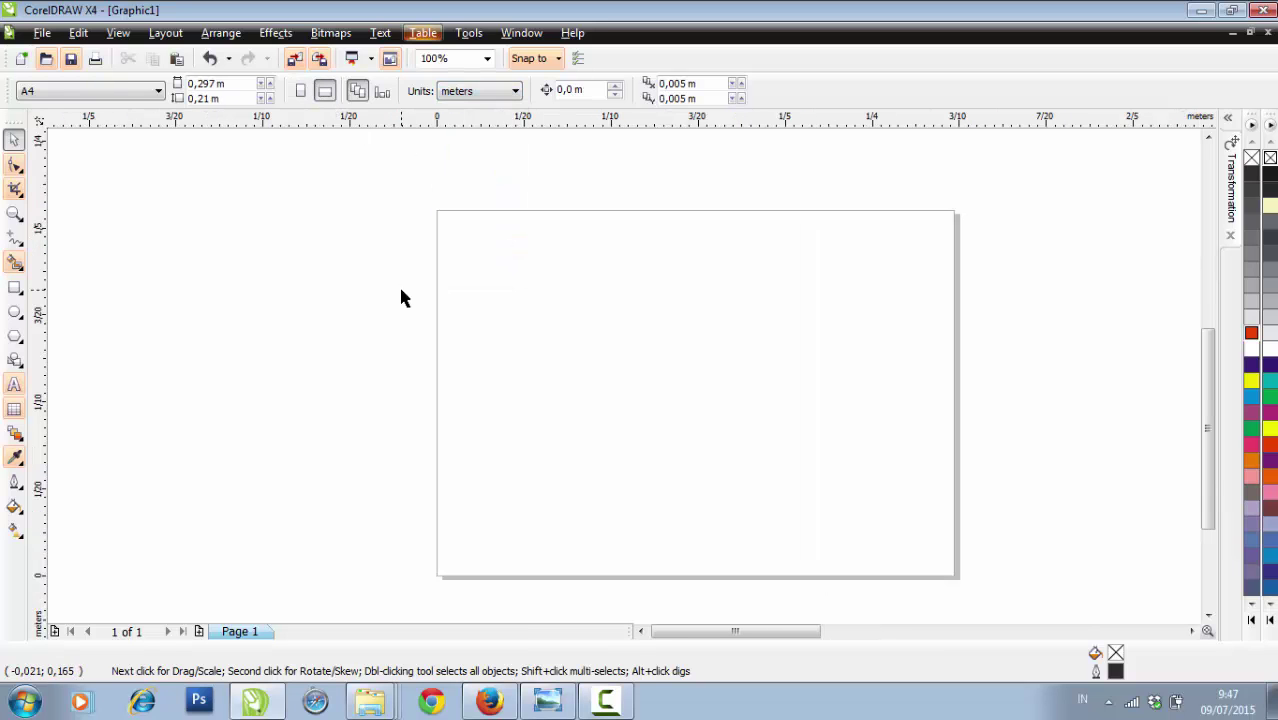
double_click(218, 85)
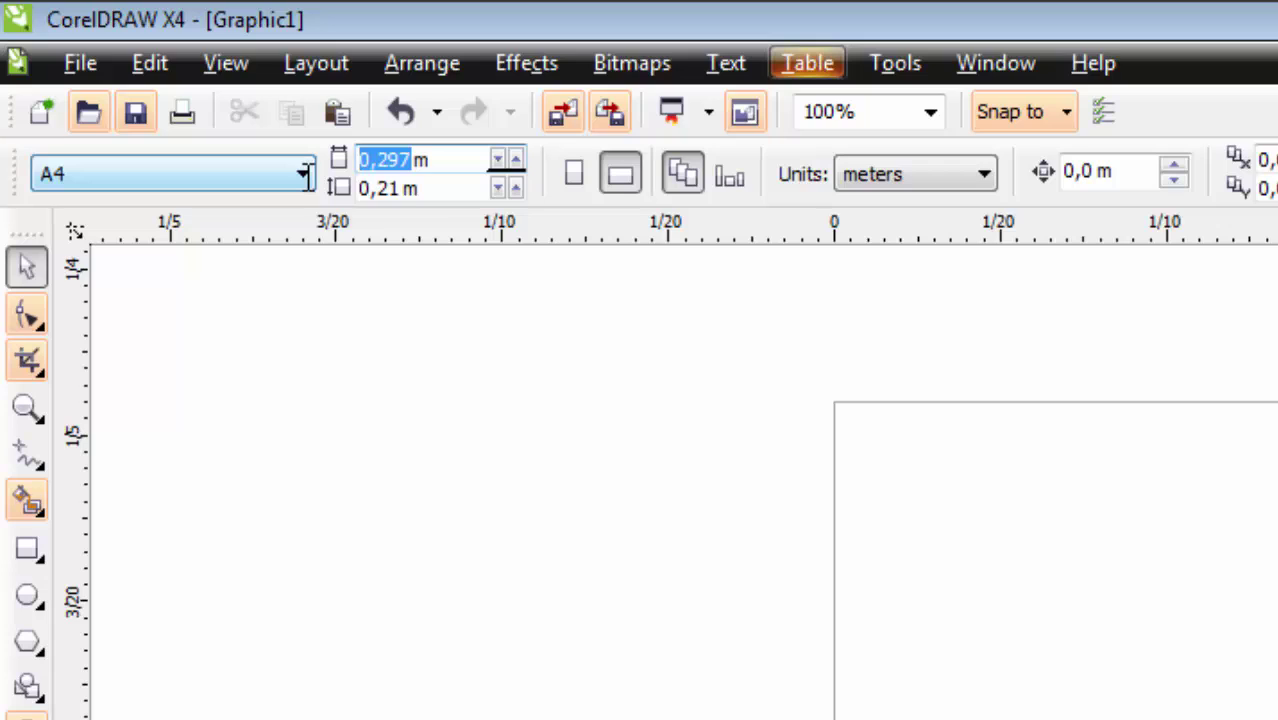
text(2)
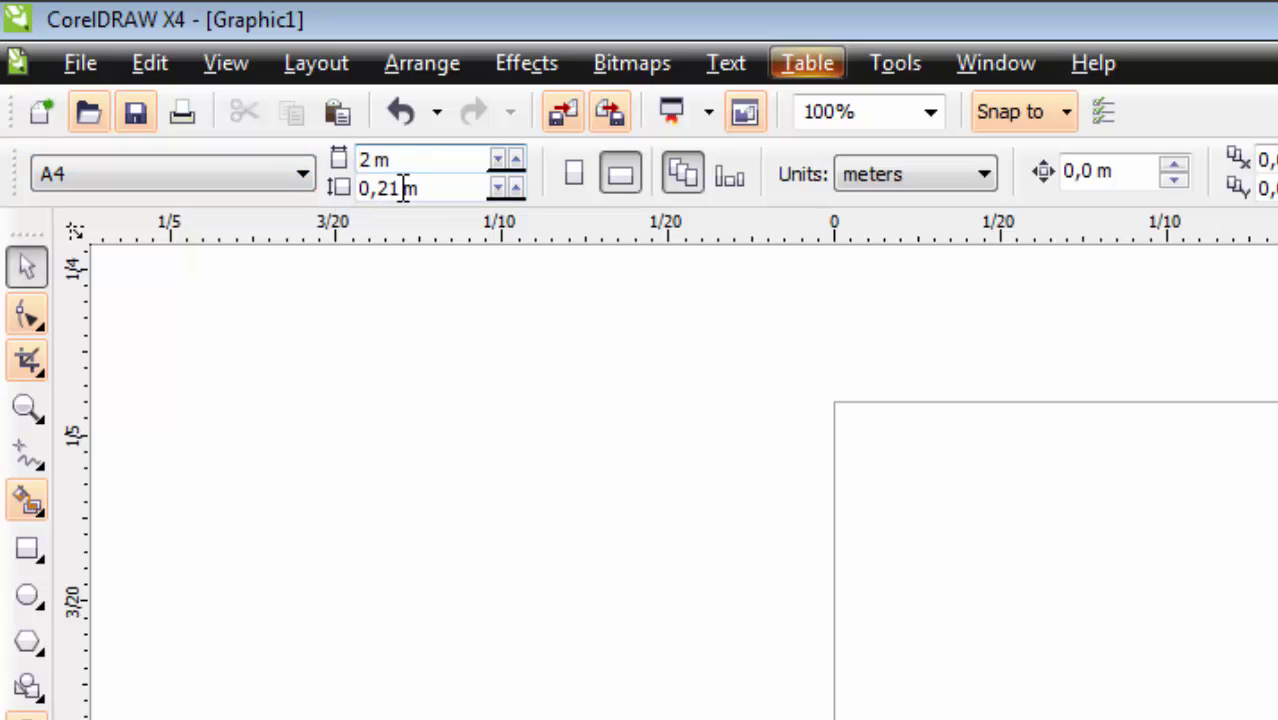
key(Tab)
text(1)
key(Return)
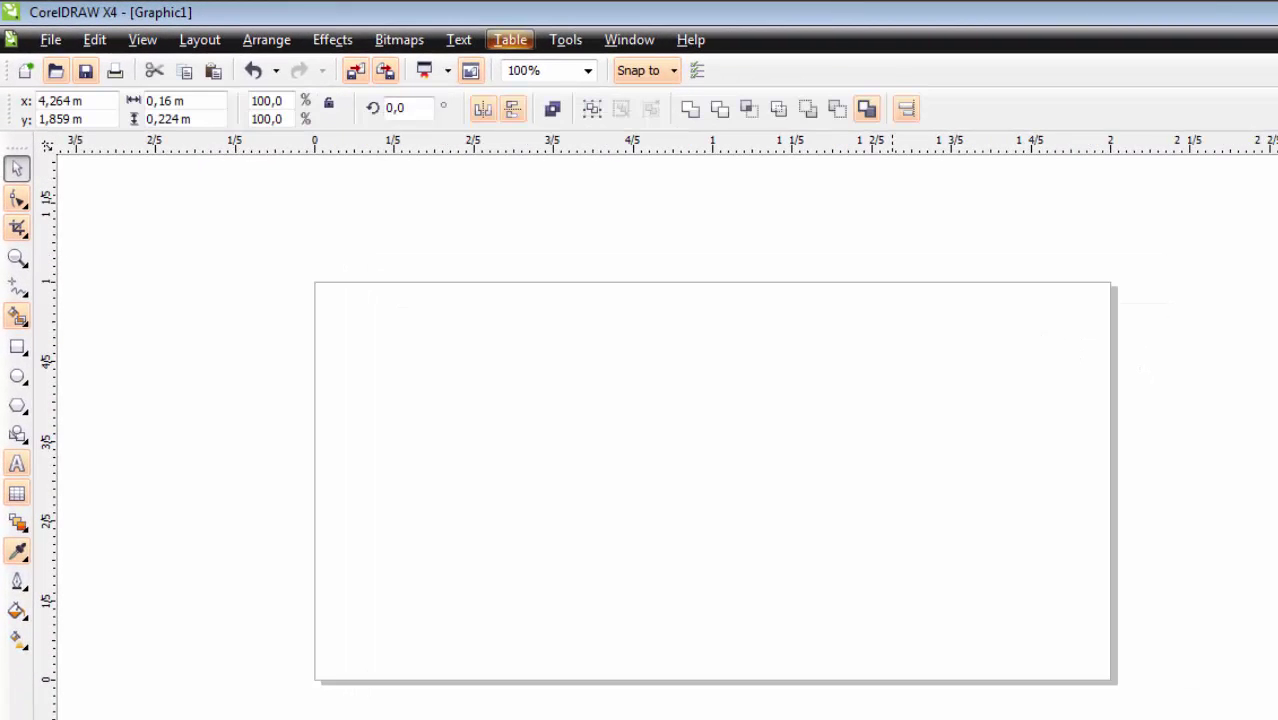
scroll(667, 437, left, 2)
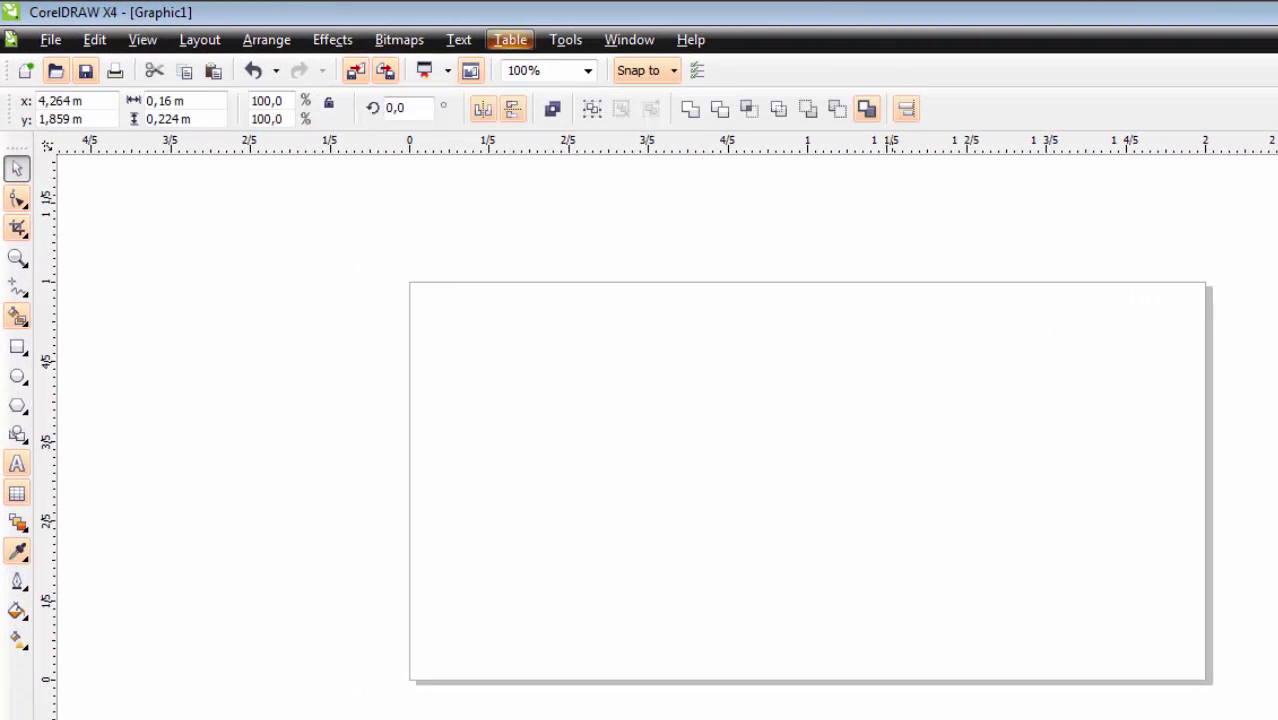
click(368, 415)
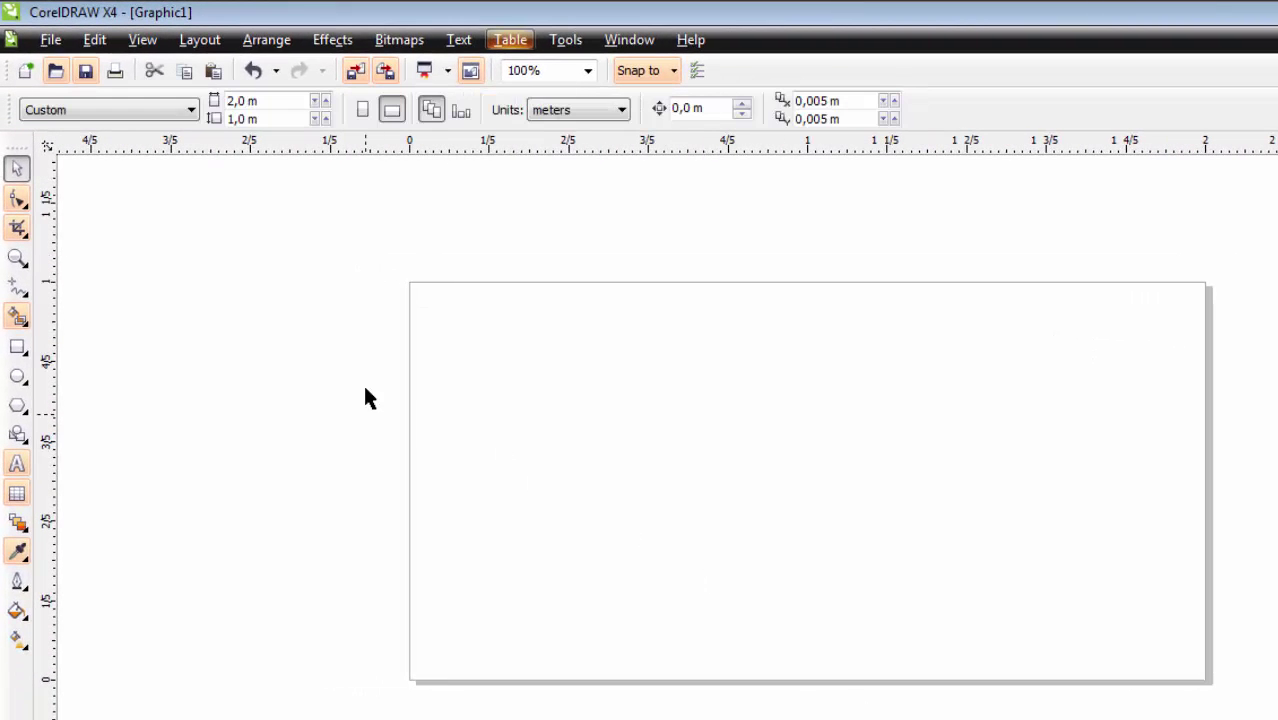
Draw a rectangle 2 m wide and 1 m high and centre it on the page
click(17, 346)
drag(365, 277, 866, 650)
drag(180, 100, 131, 123)
text(2)
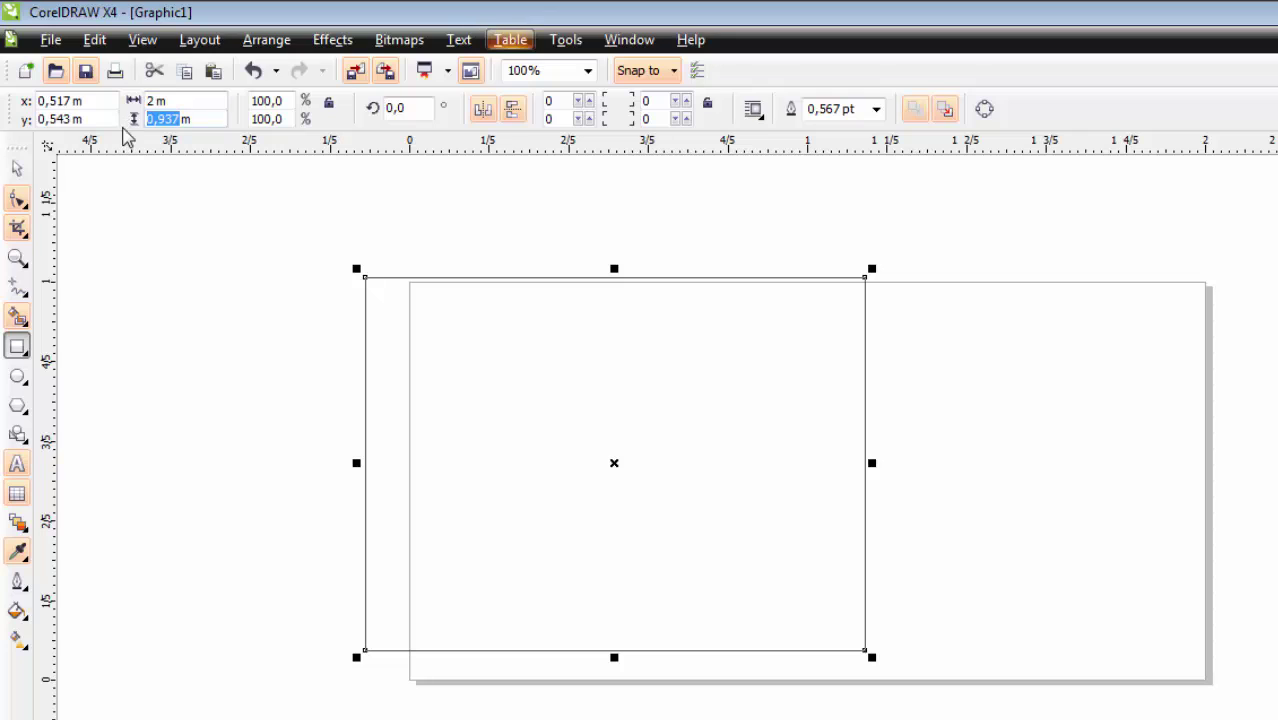
text(1)
key(Return)
key(p)
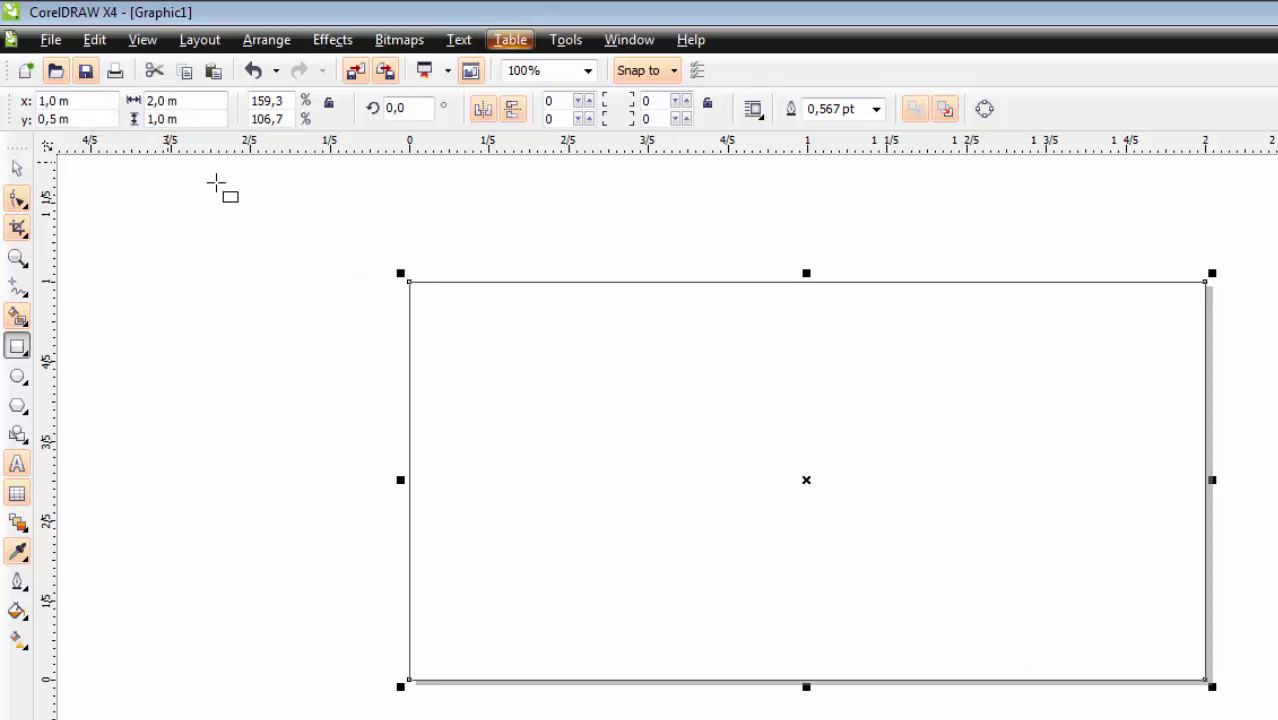
click(17, 168)
click(264, 333)
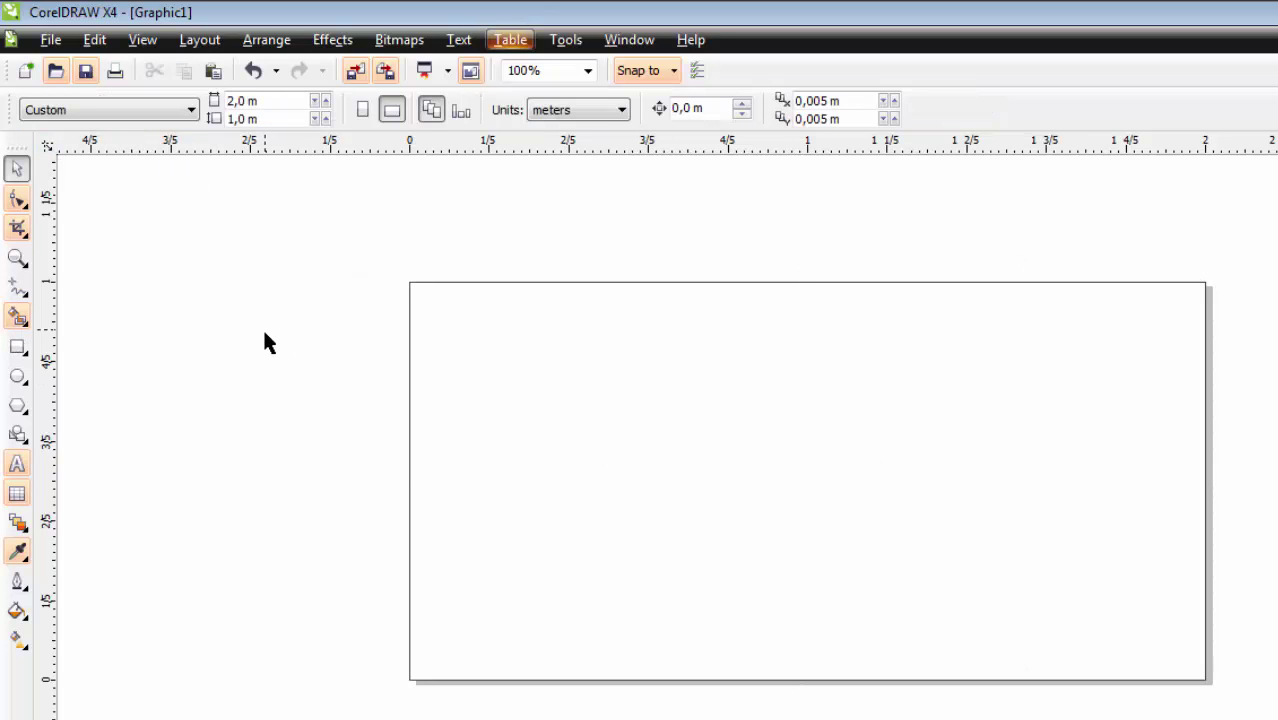
Import the mosque photo, place it across the page's left edge and enlarge it proportionally
click(50, 40)
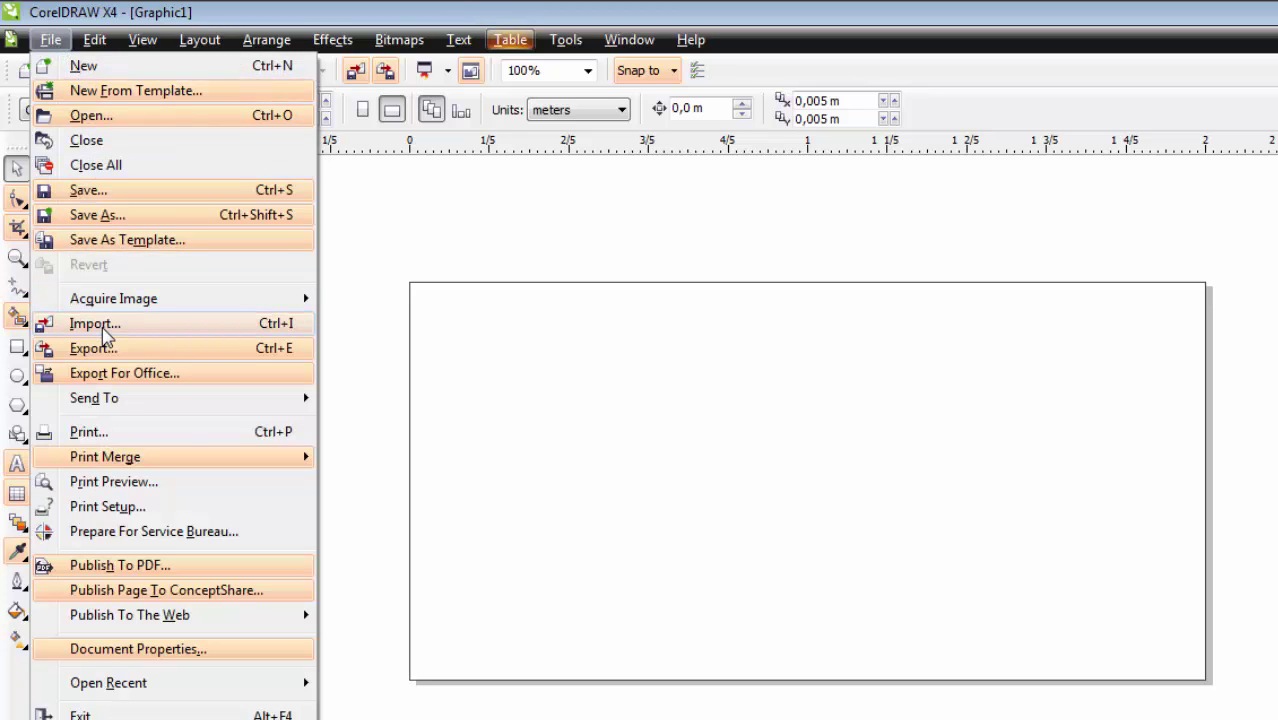
click(103, 324)
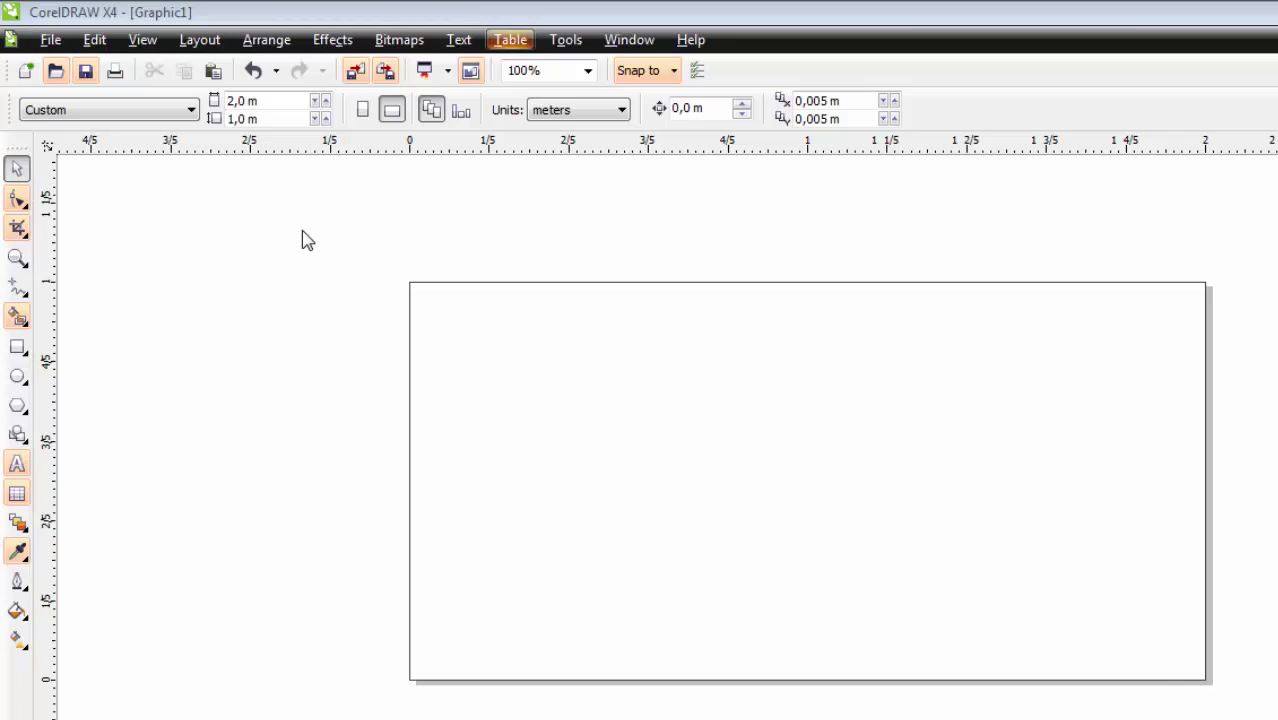
click(654, 283)
click(944, 662)
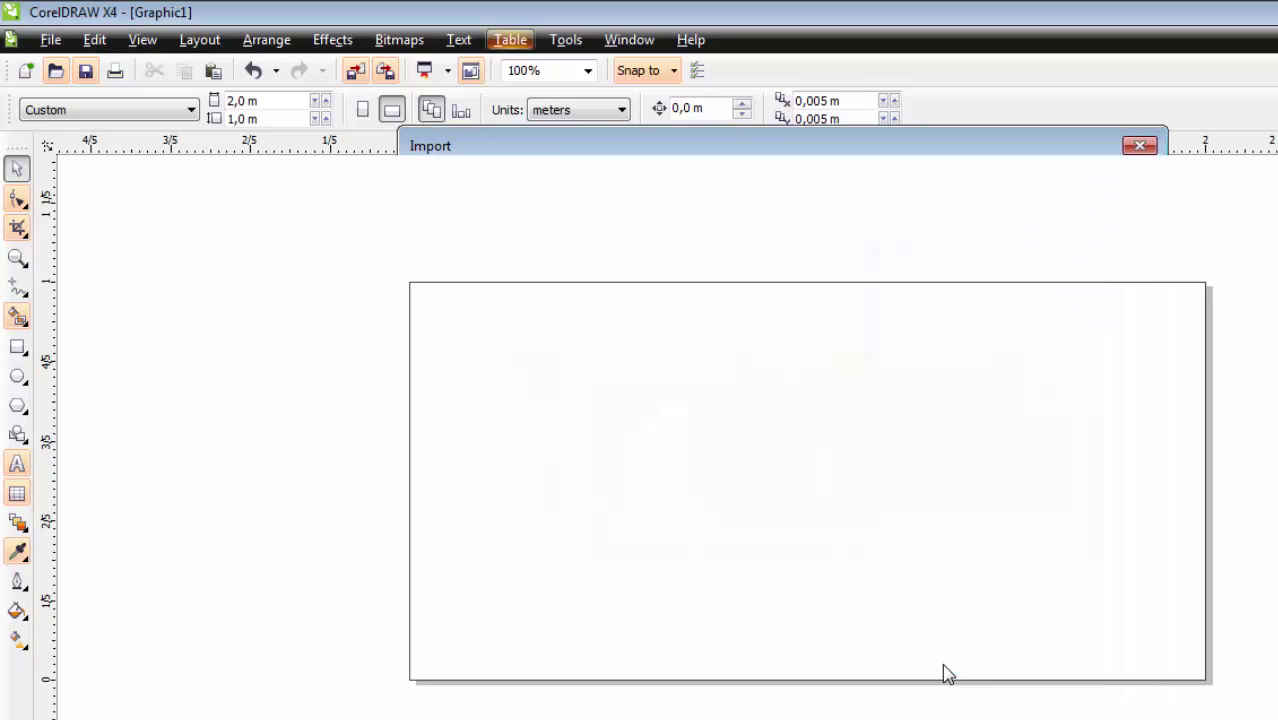
drag(258, 330, 456, 466)
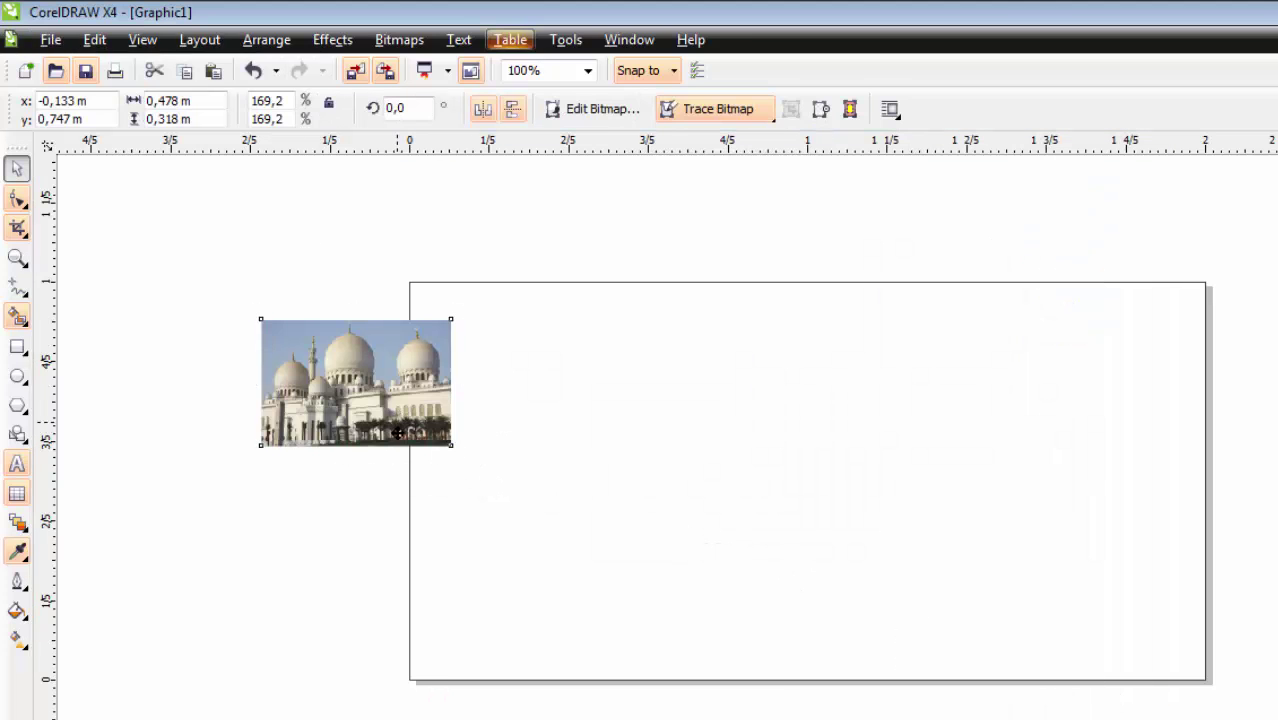
scroll(405, 432, up, 1)
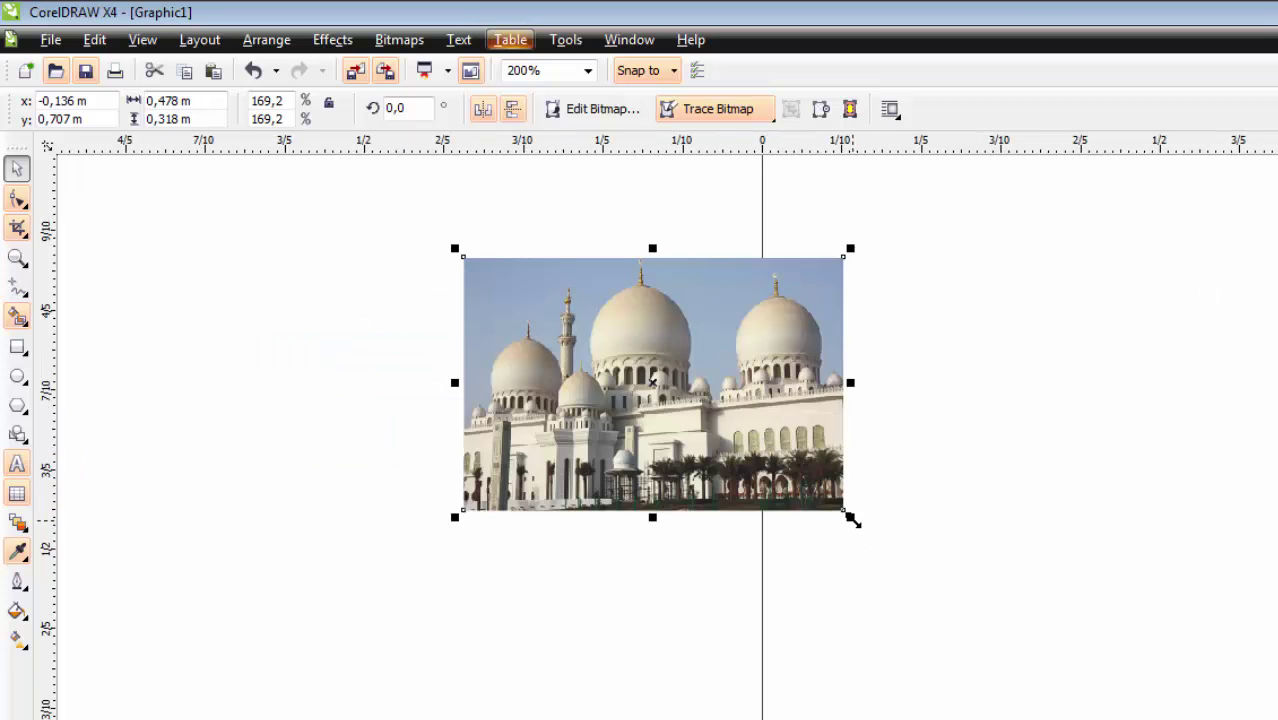
drag(852, 520, 1015, 650)
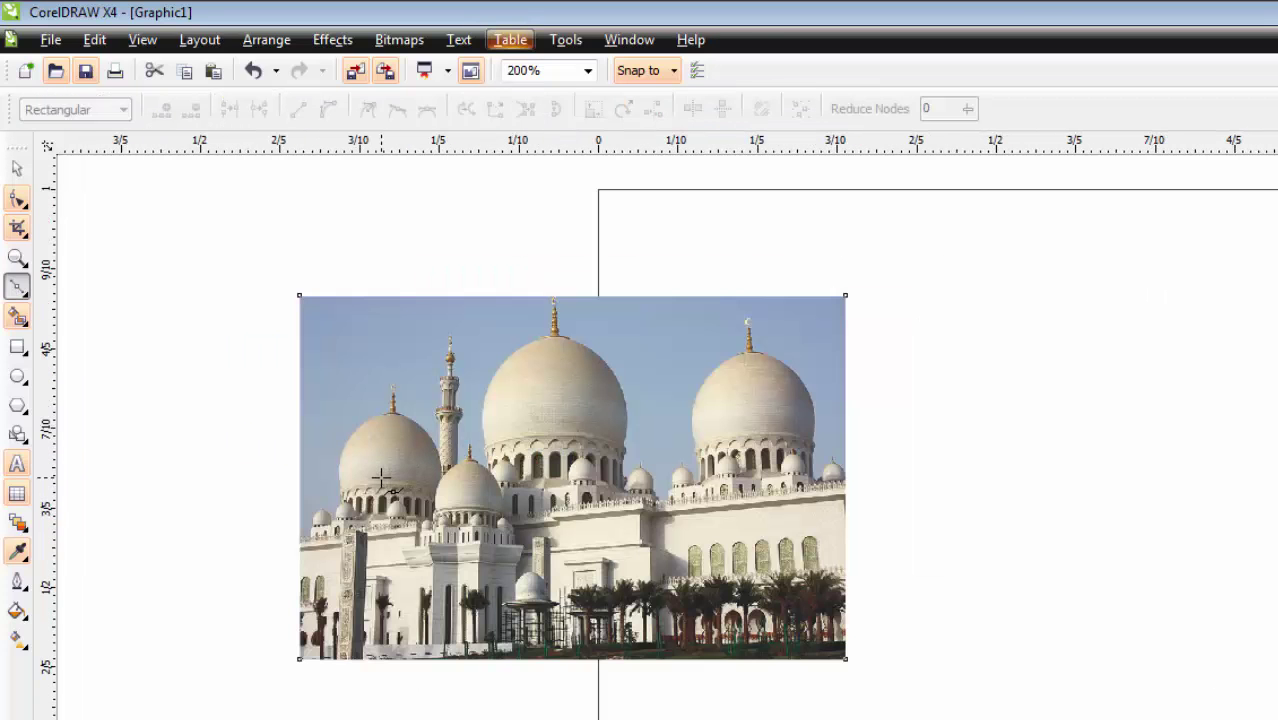
Start a Bézier outline at the photo's left edge, following the wall and the left side of the leftmost small dome
scroll(381, 479, up, 3)
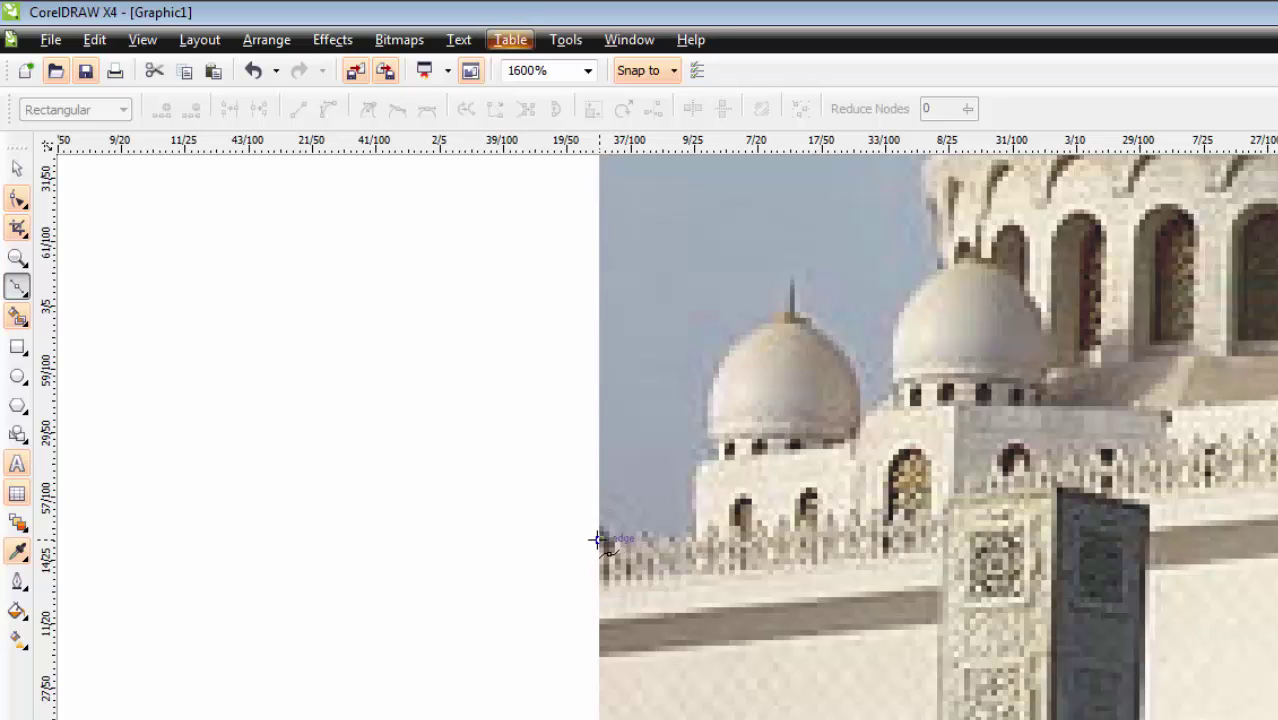
click(597, 540)
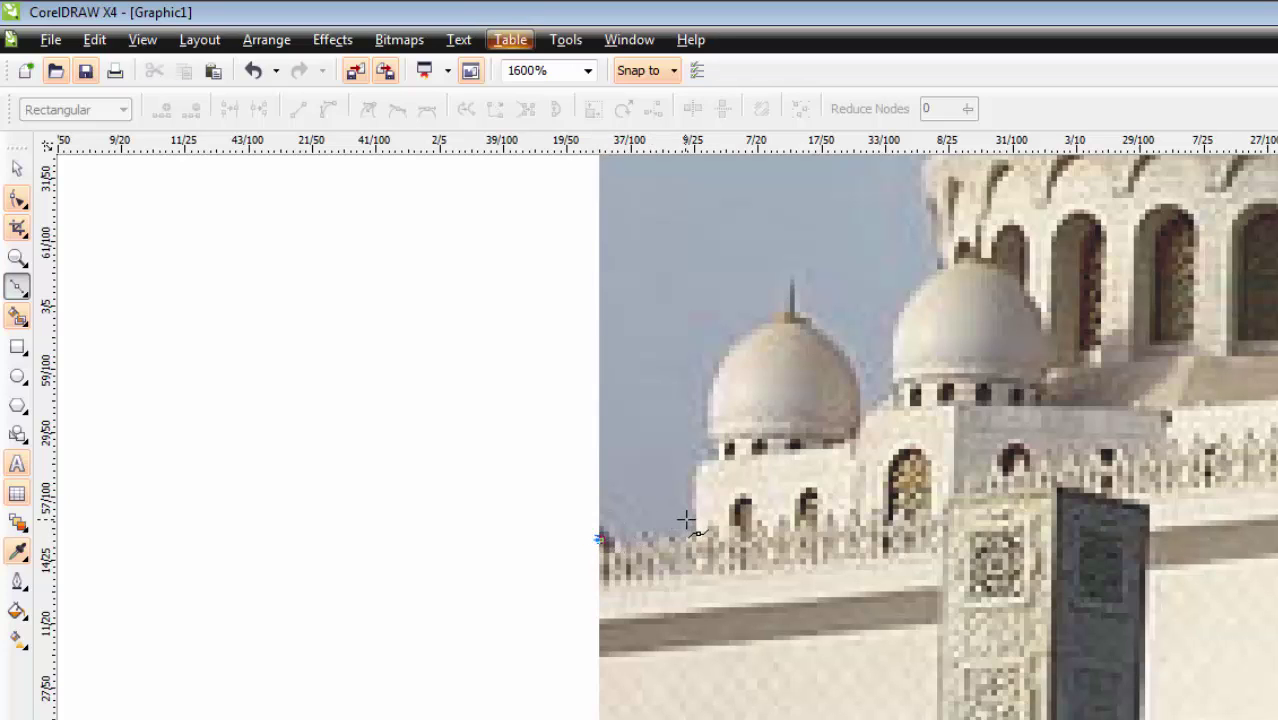
click(686, 520)
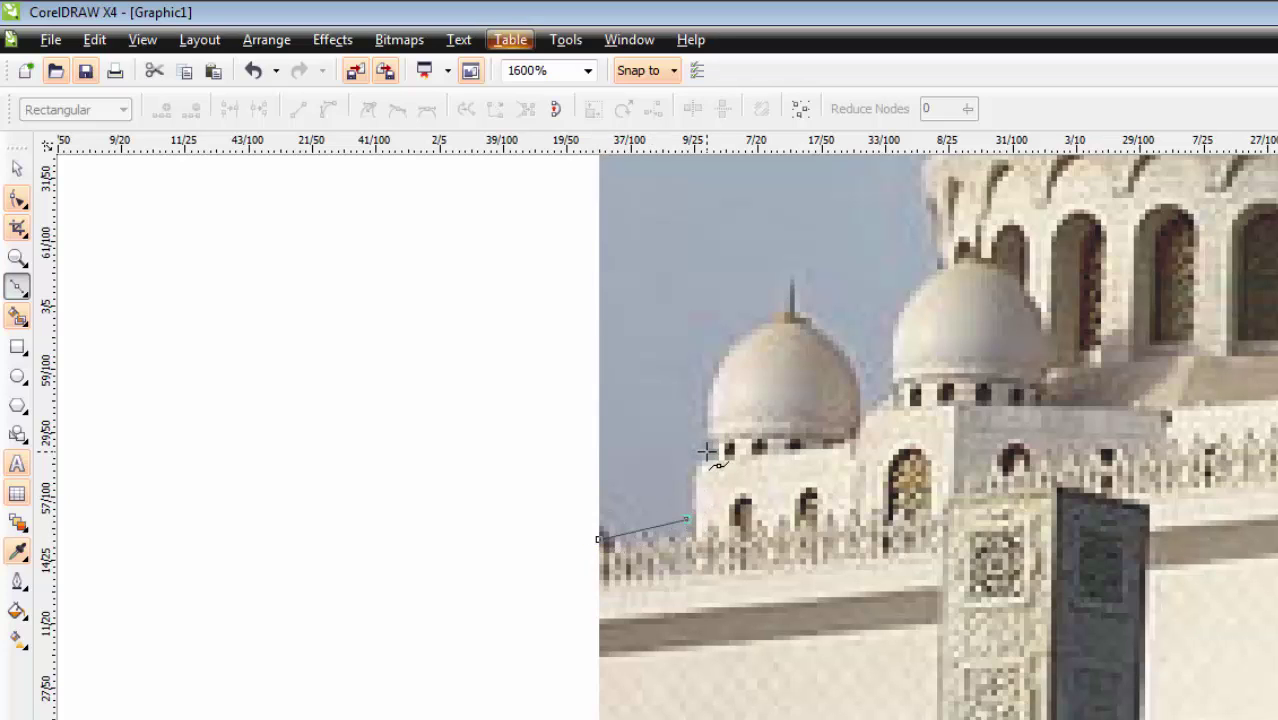
scroll(703, 452, up, 1)
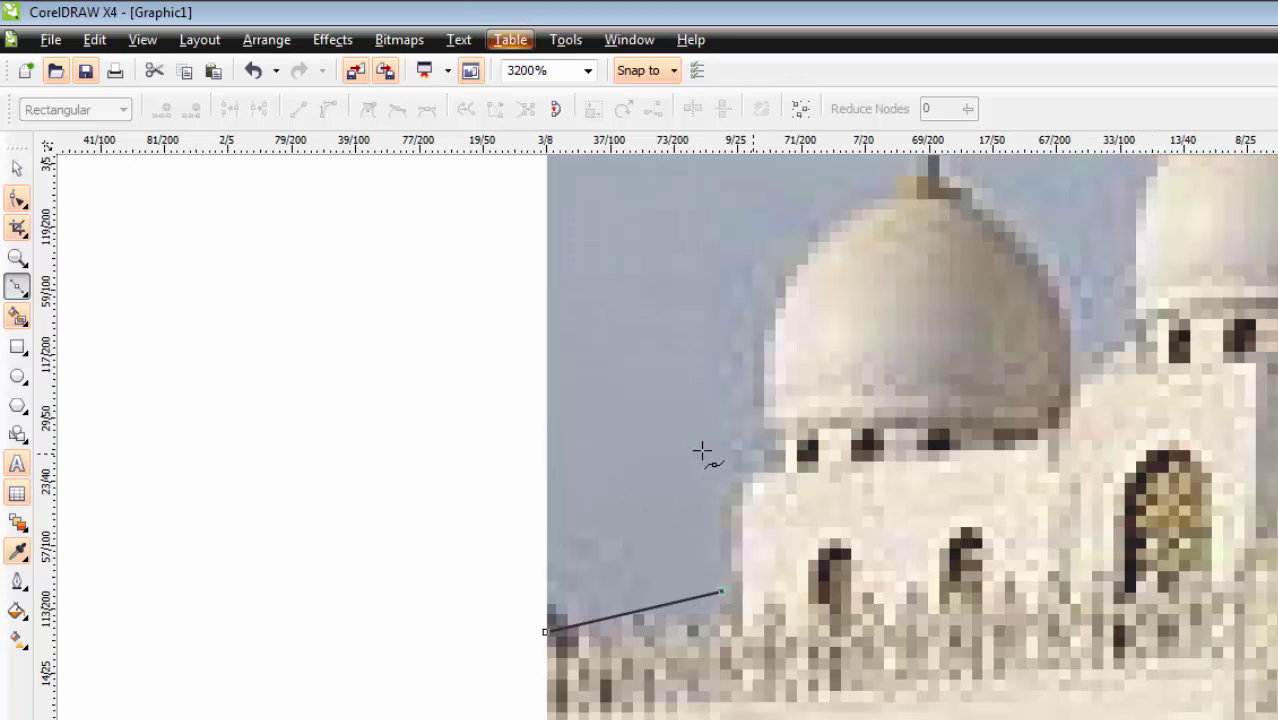
click(742, 463)
click(788, 268)
drag(794, 246, 824, 220)
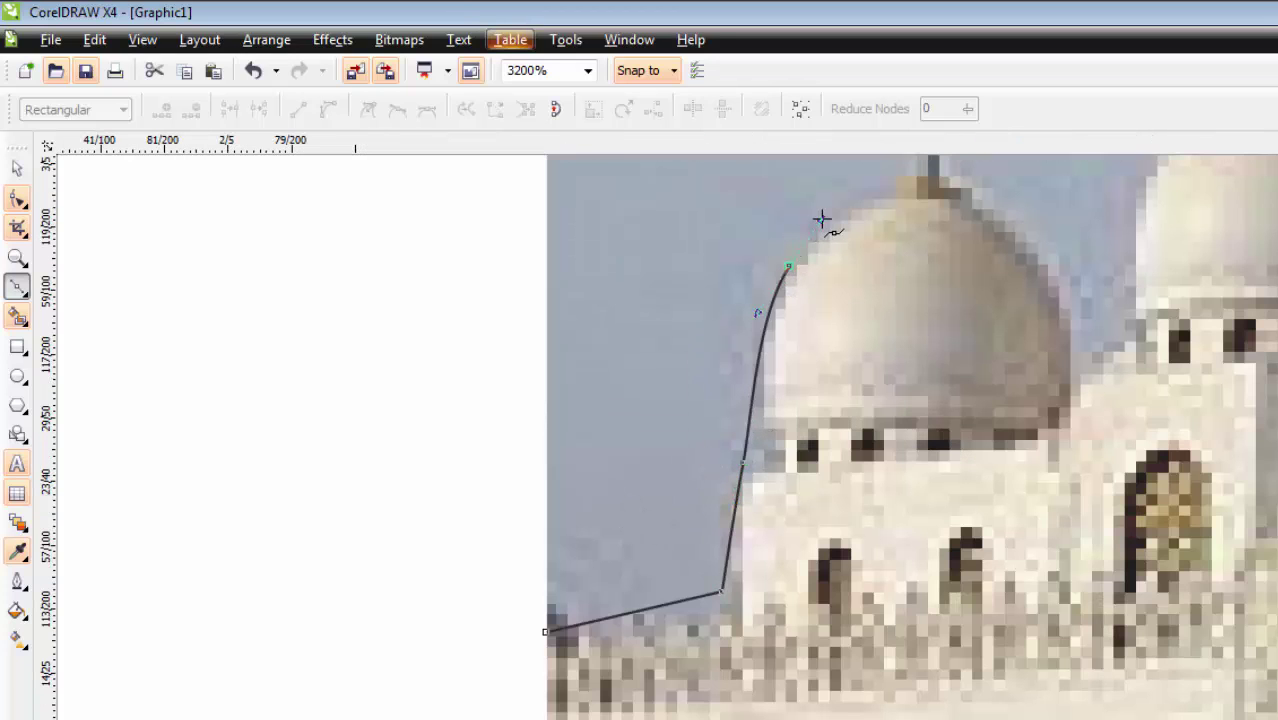
Continue the outline over the small dome's top, up to its spire tip and back down to the spire's base
scroll(760, 445, down, 1)
scroll(768, 438, up, 1)
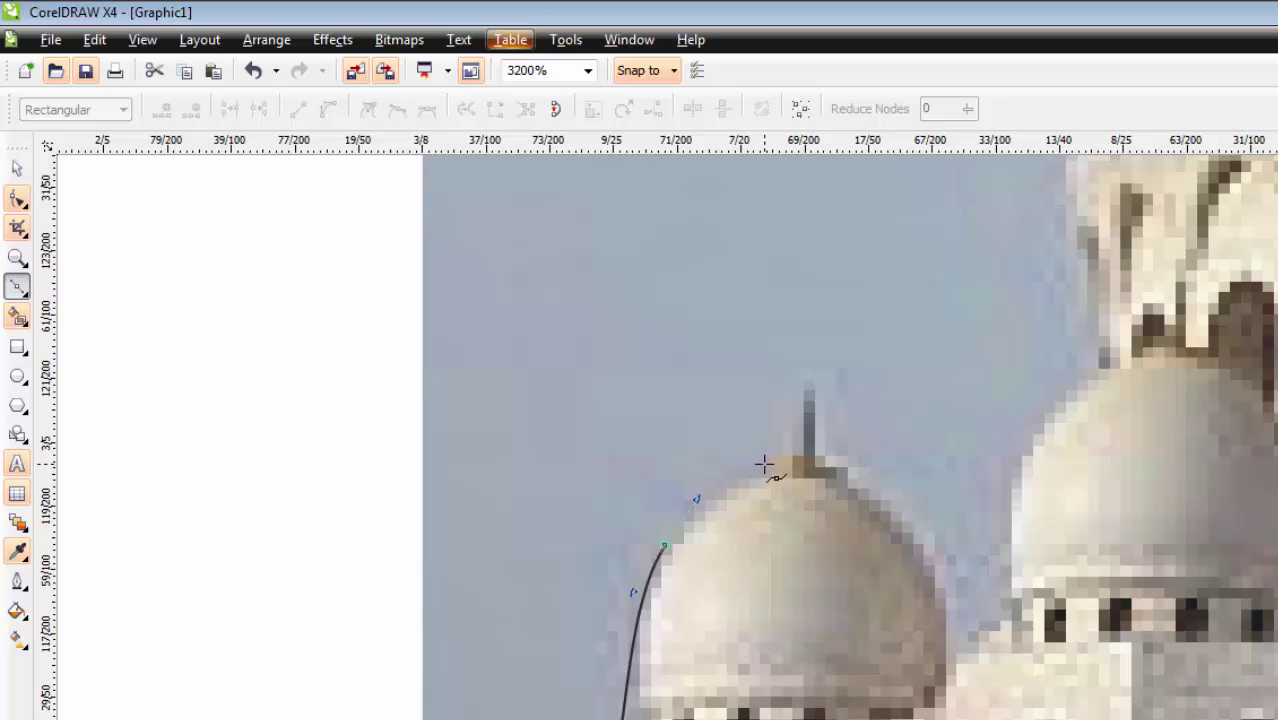
drag(763, 465, 784, 455)
drag(806, 389, 805, 374)
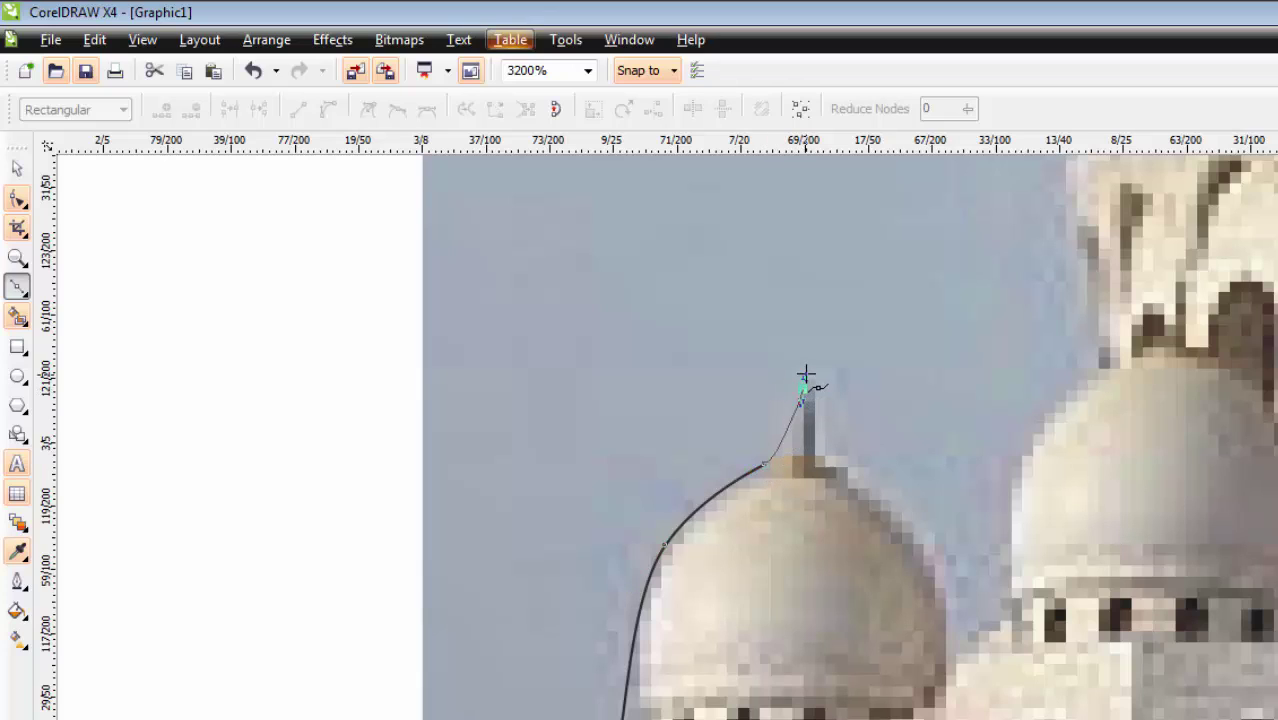
click(812, 450)
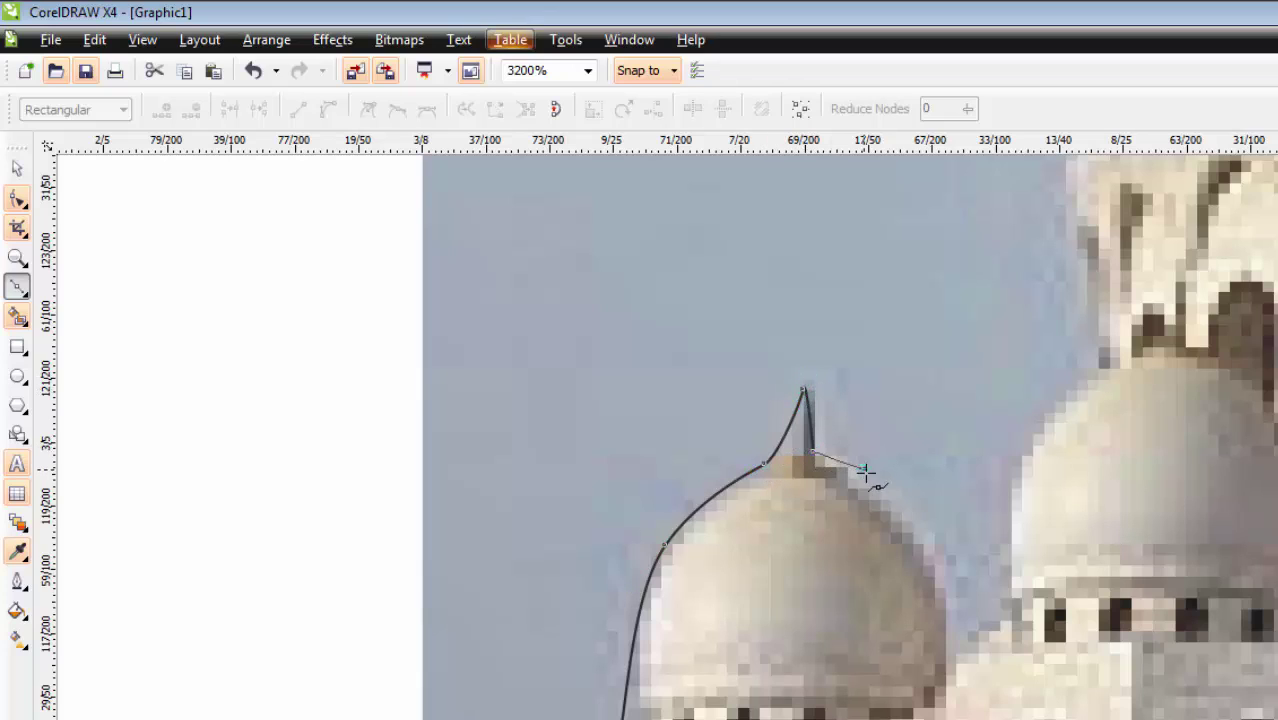
drag(863, 468, 885, 495)
scroll(917, 548, down, 1)
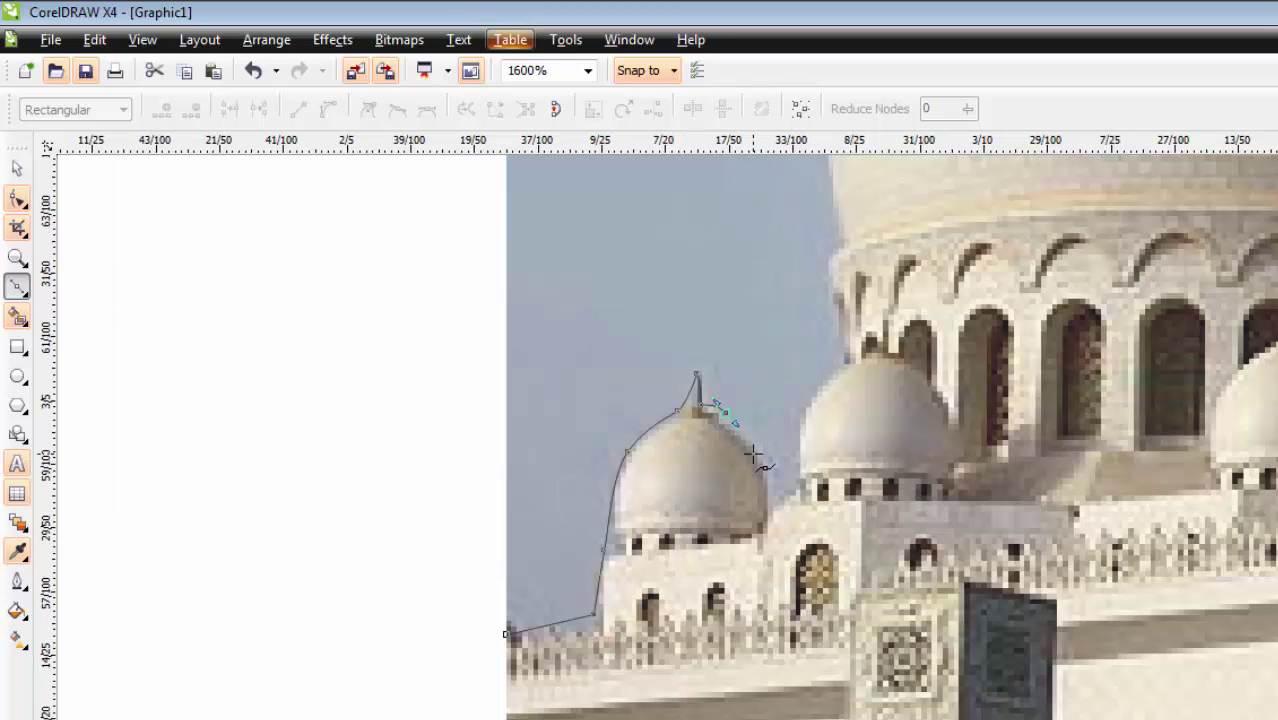
key(ctrl+z)
key(z)
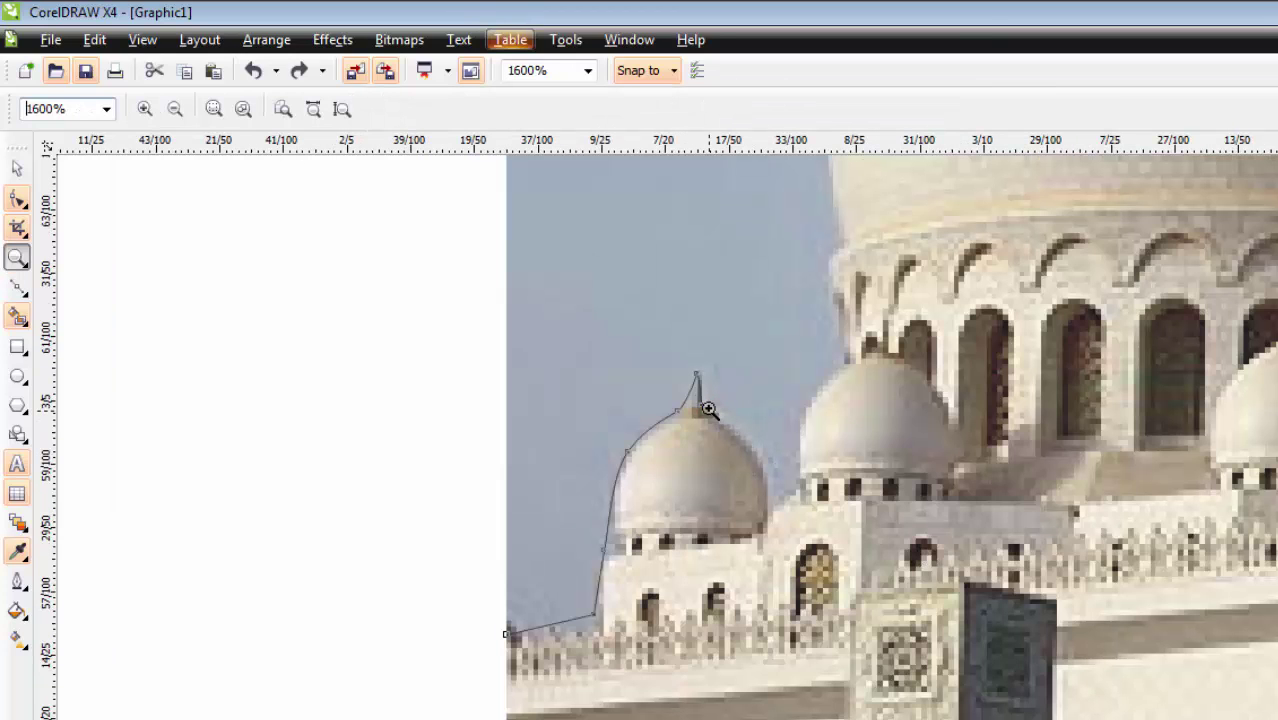
click(17, 168)
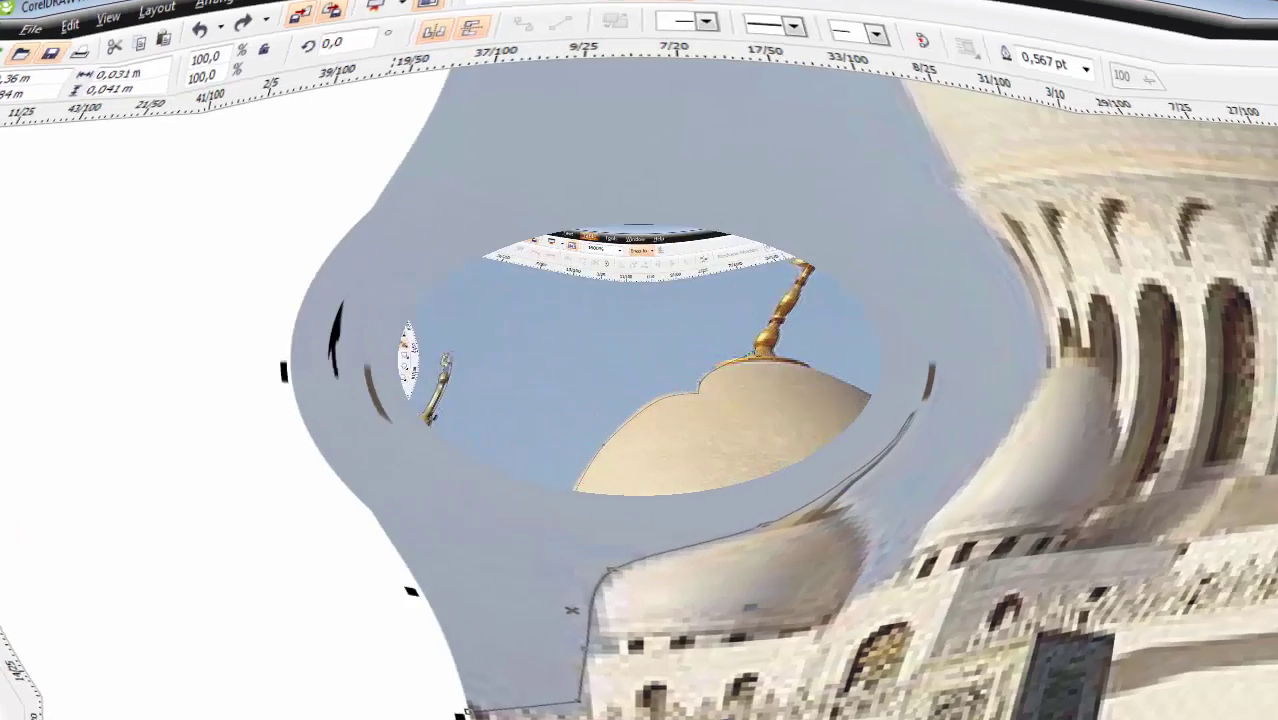
Trace the outline around the crescent on top of the large central dome's golden finial
scroll(570, 595, down, 1)
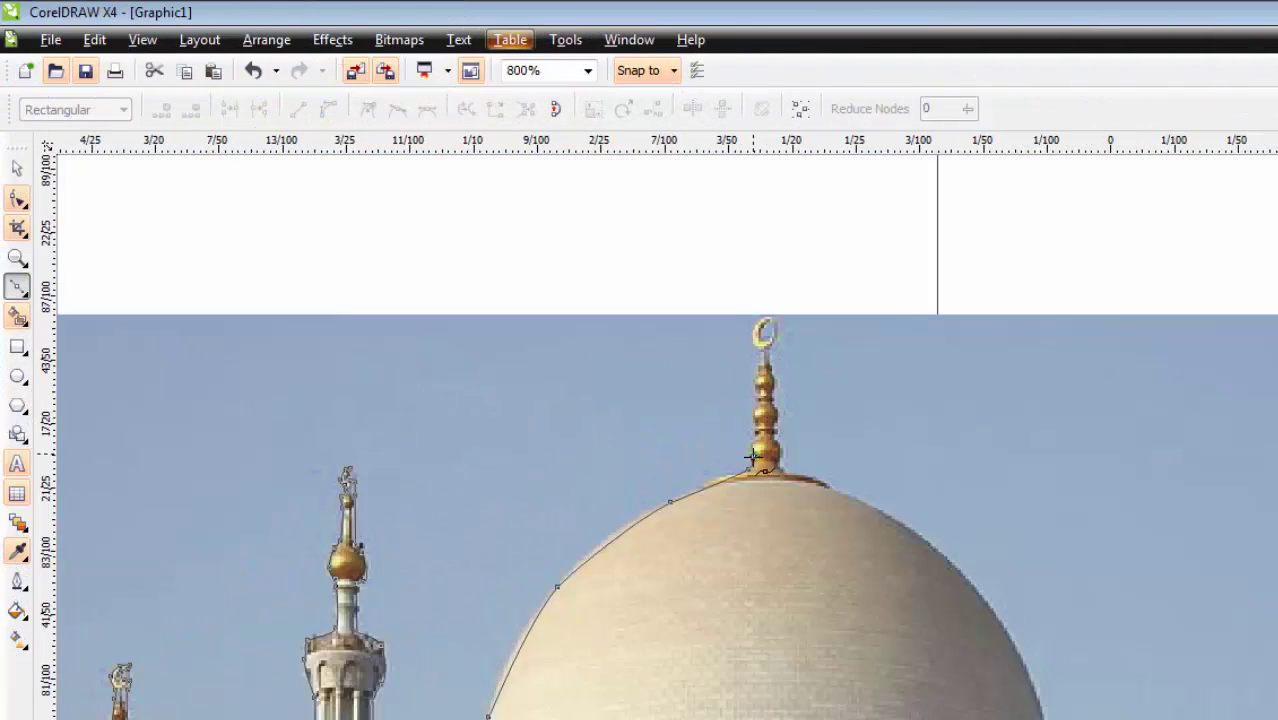
scroll(765, 313, up, 1)
scroll(757, 428, up, 1)
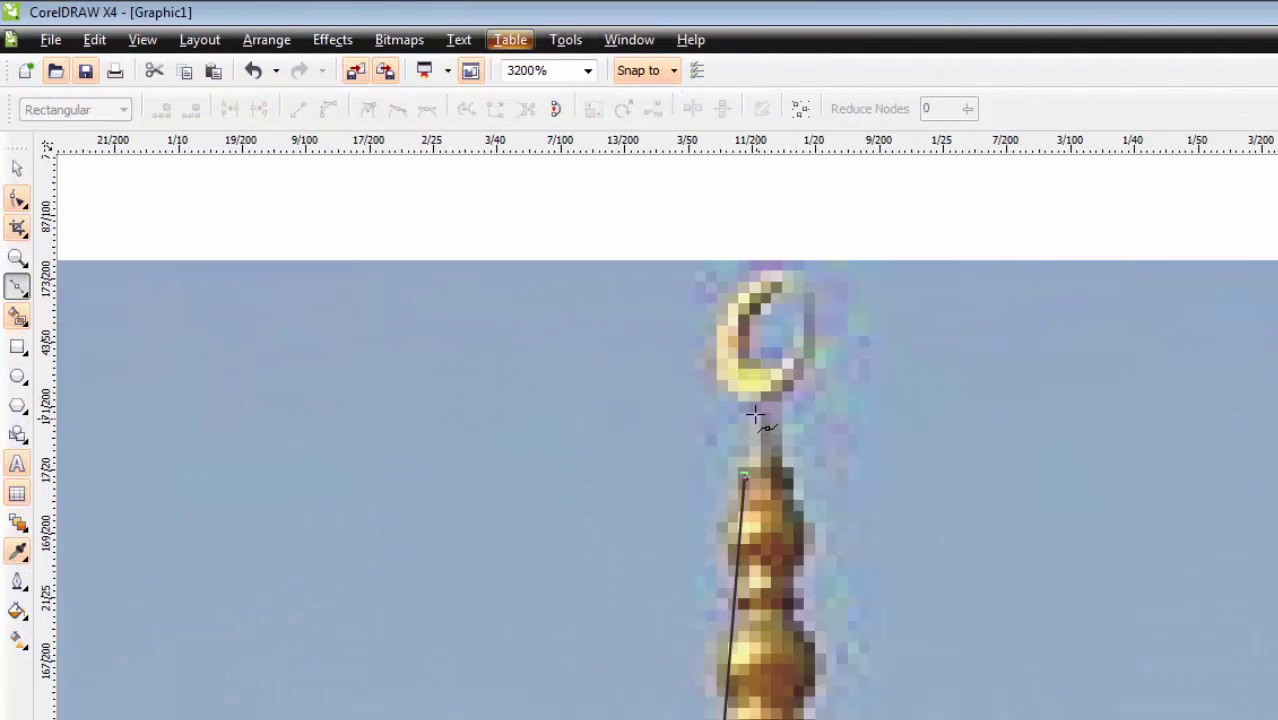
click(759, 393)
drag(704, 364, 713, 318)
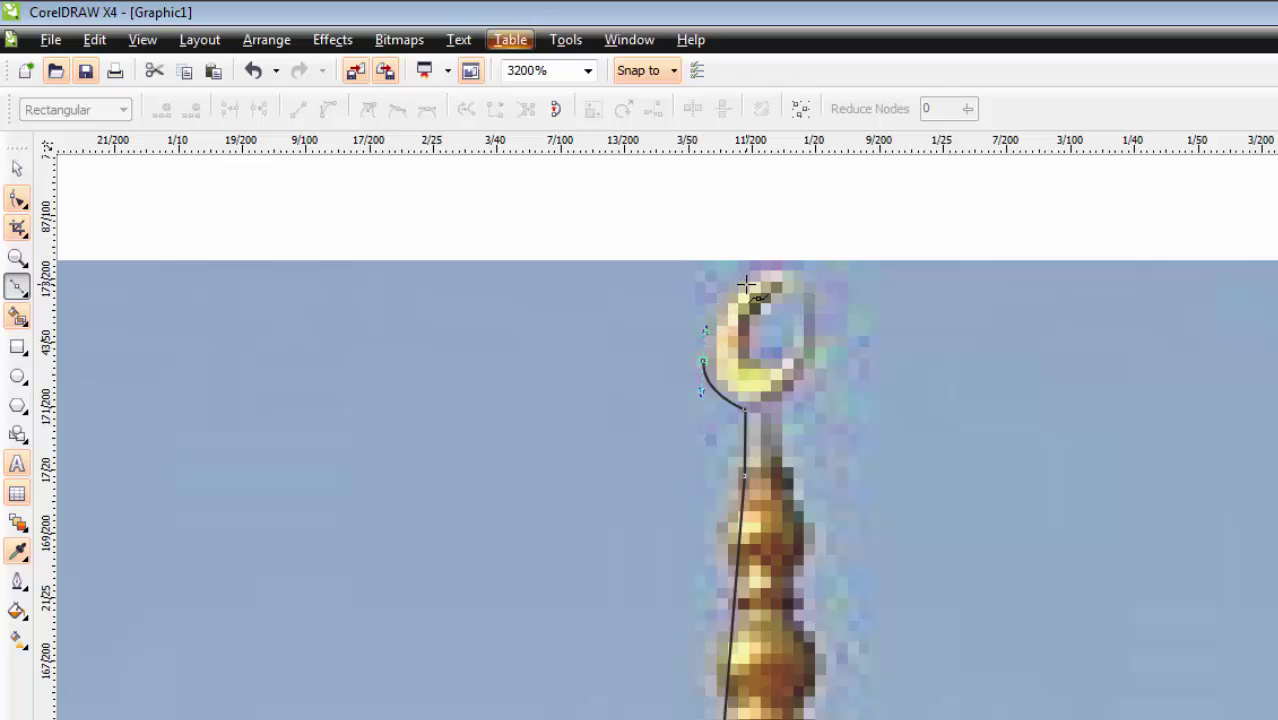
drag(787, 259, 805, 350)
click(808, 350)
drag(787, 408, 779, 417)
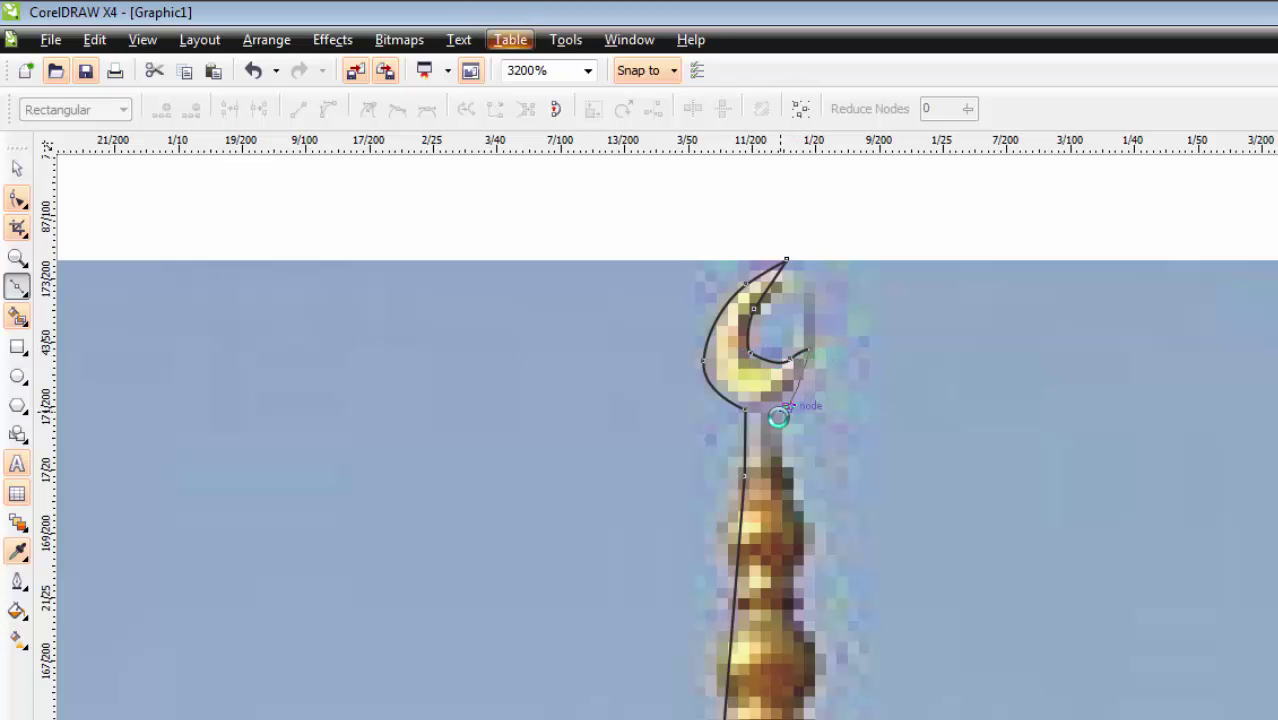
Continue the outline down the right side of the golden finial and along the central dome's right edge towards its base
scroll(760, 458, down, 3)
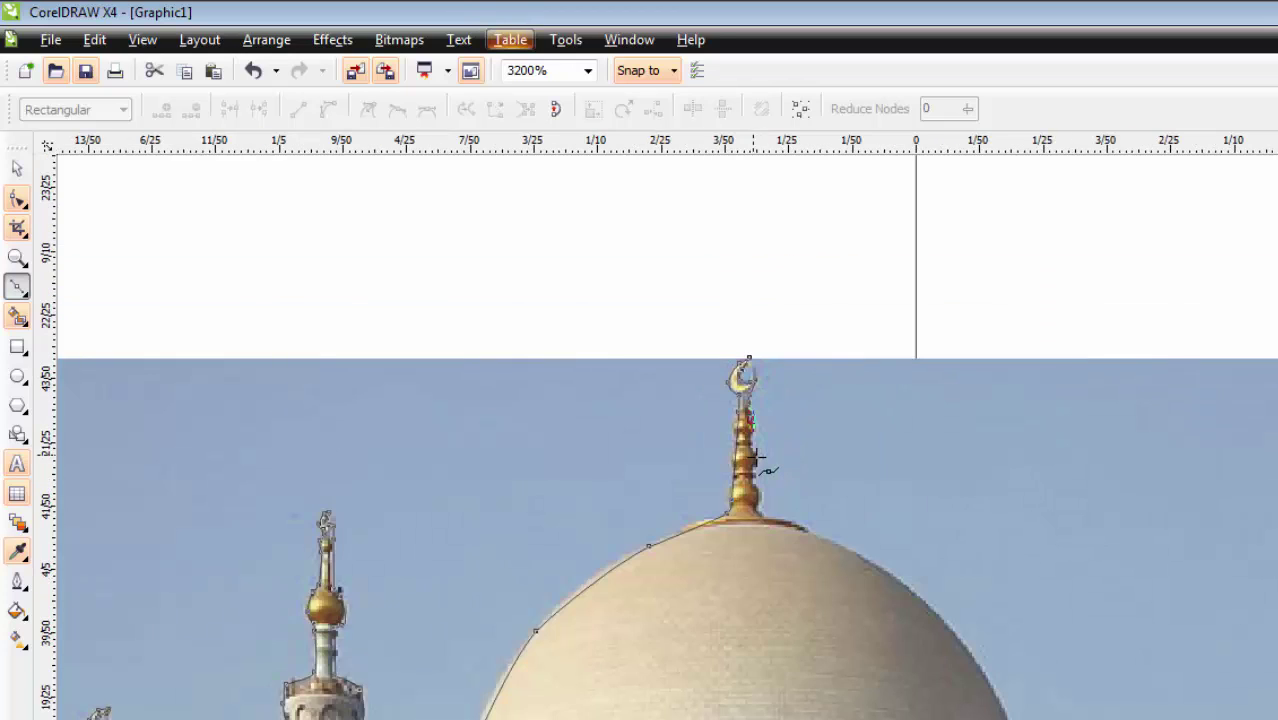
scroll(760, 458, up, 2)
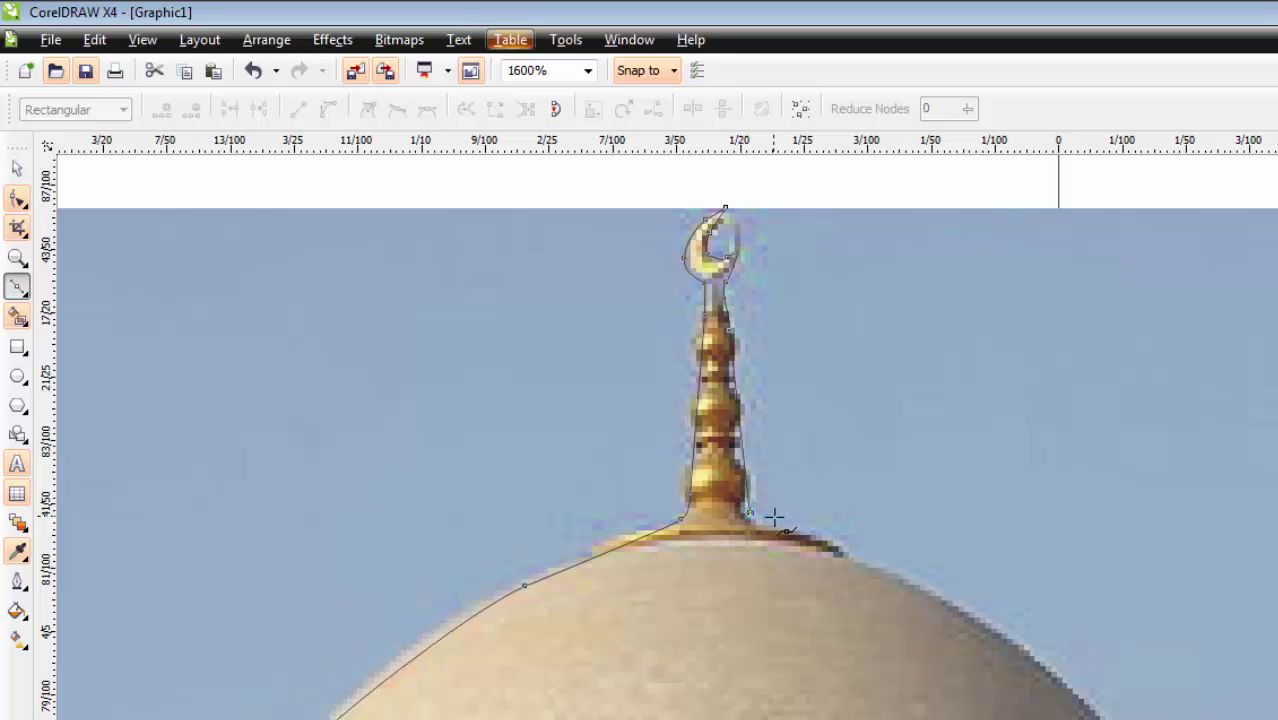
scroll(760, 500, down, 2)
scroll(760, 458, up, 1)
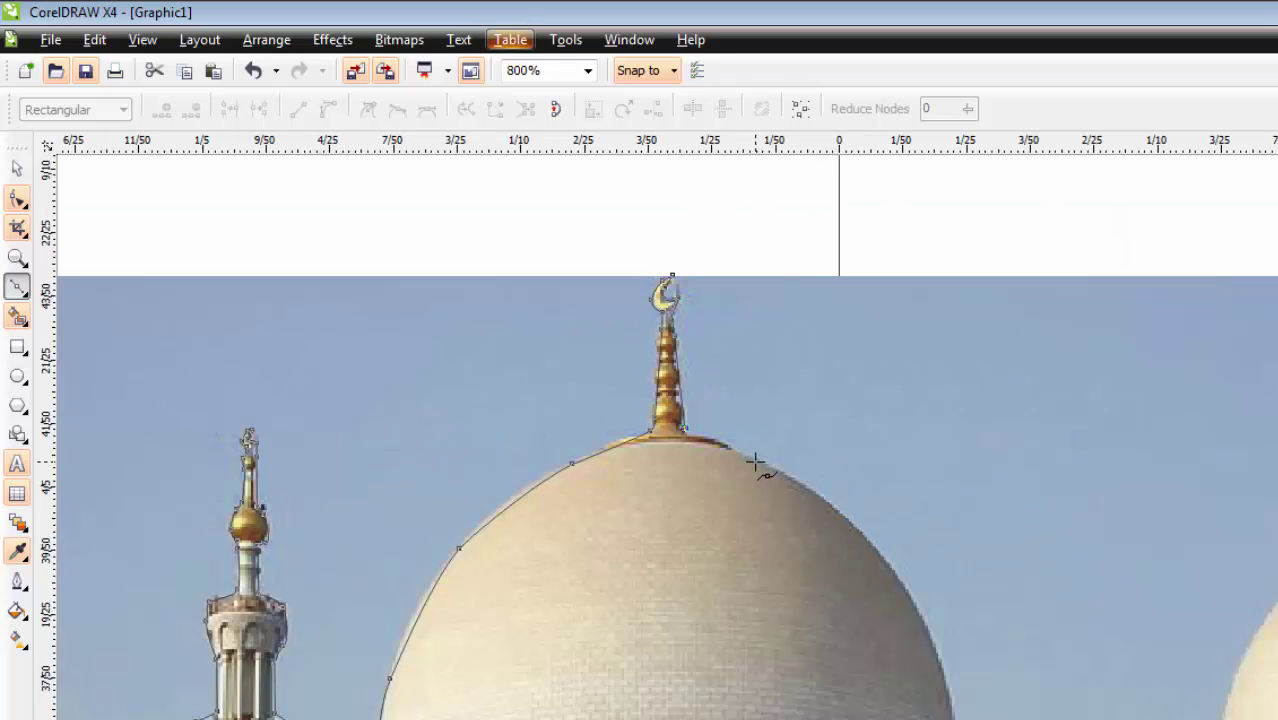
click(757, 462)
scroll(765, 465, down, 1)
scroll(800, 545, up, 1)
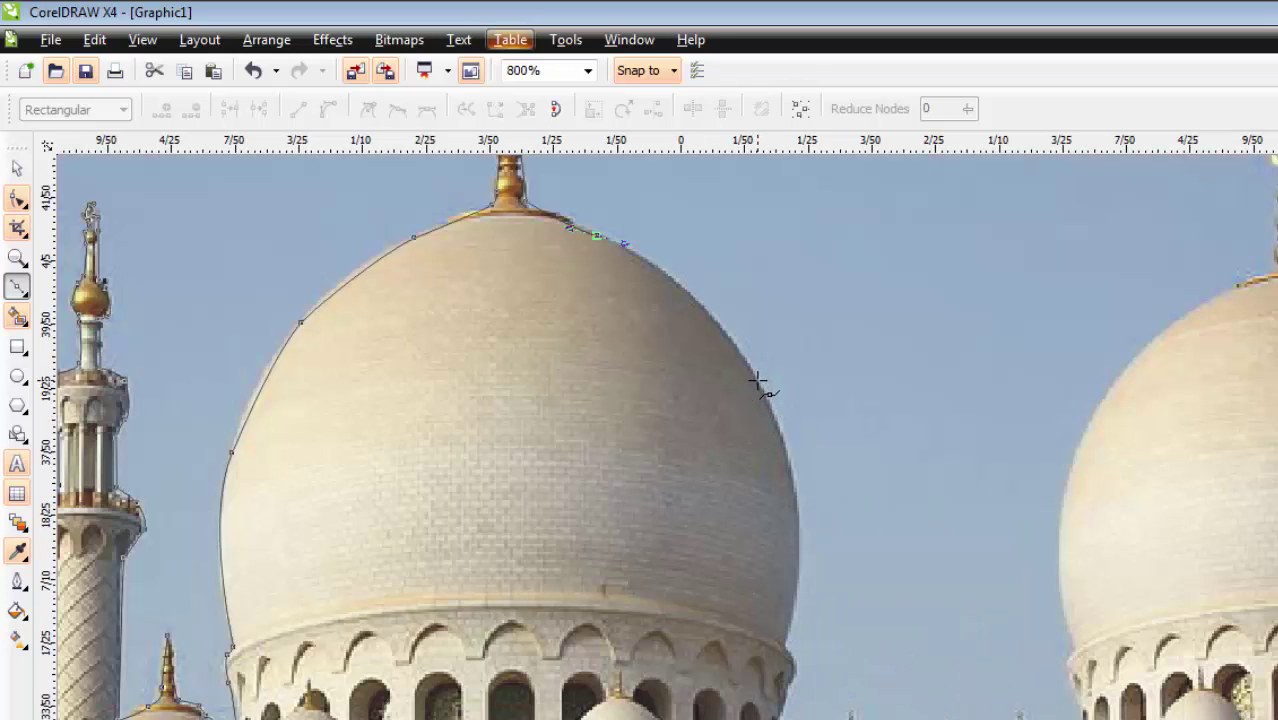
drag(757, 380, 762, 499)
scroll(751, 468, down, 1)
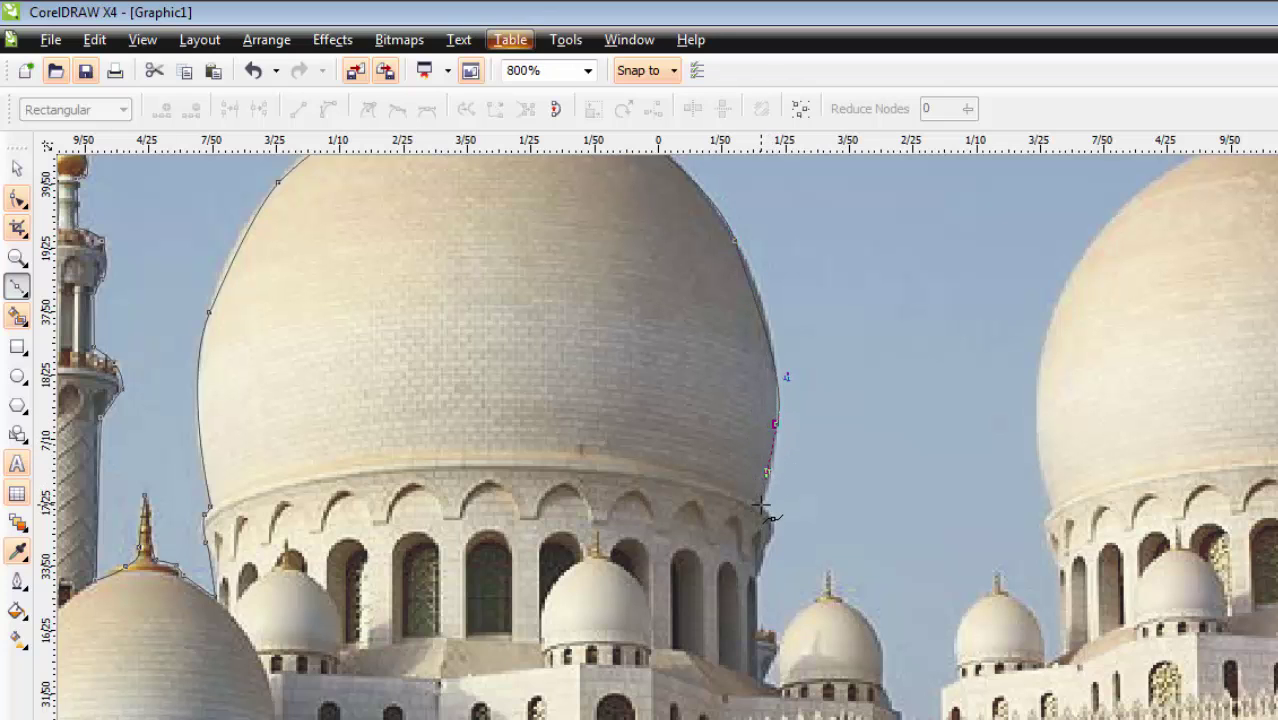
Continue the outline down the central dome's base and over the left side of the small dome beside it
scroll(770, 504, down, 2)
scroll(745, 450, up, 1)
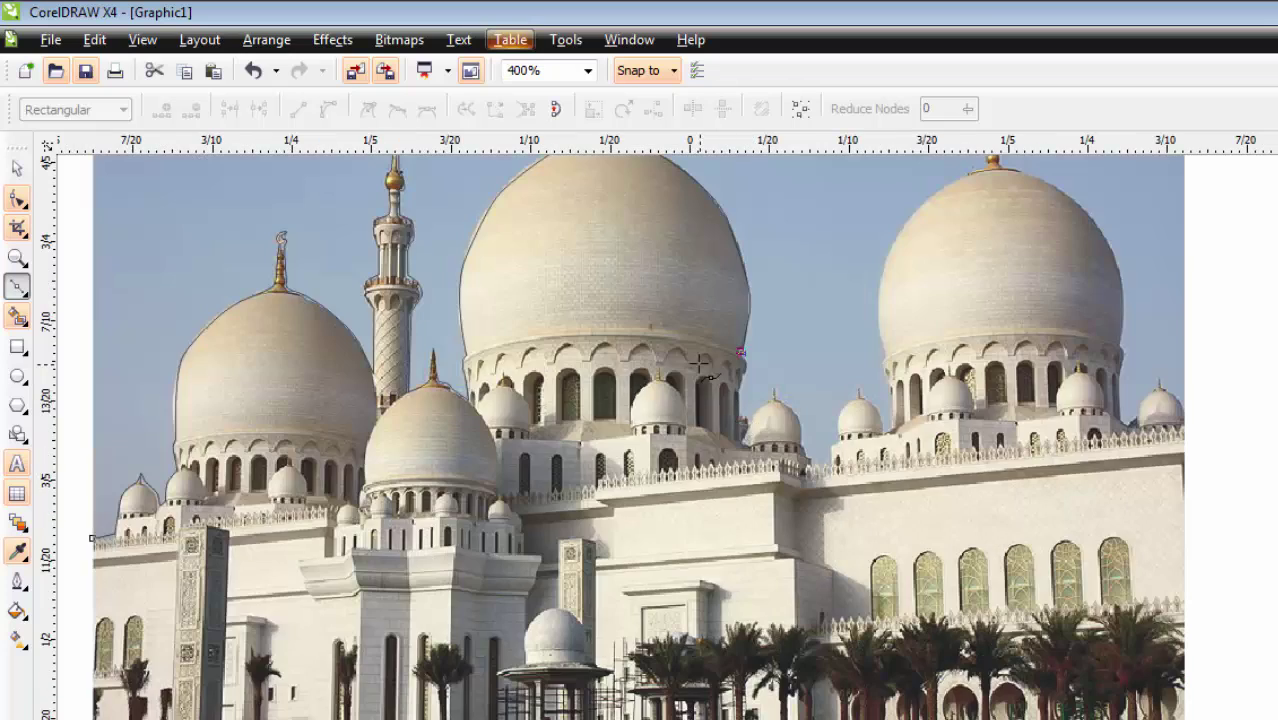
scroll(707, 342, up, 1)
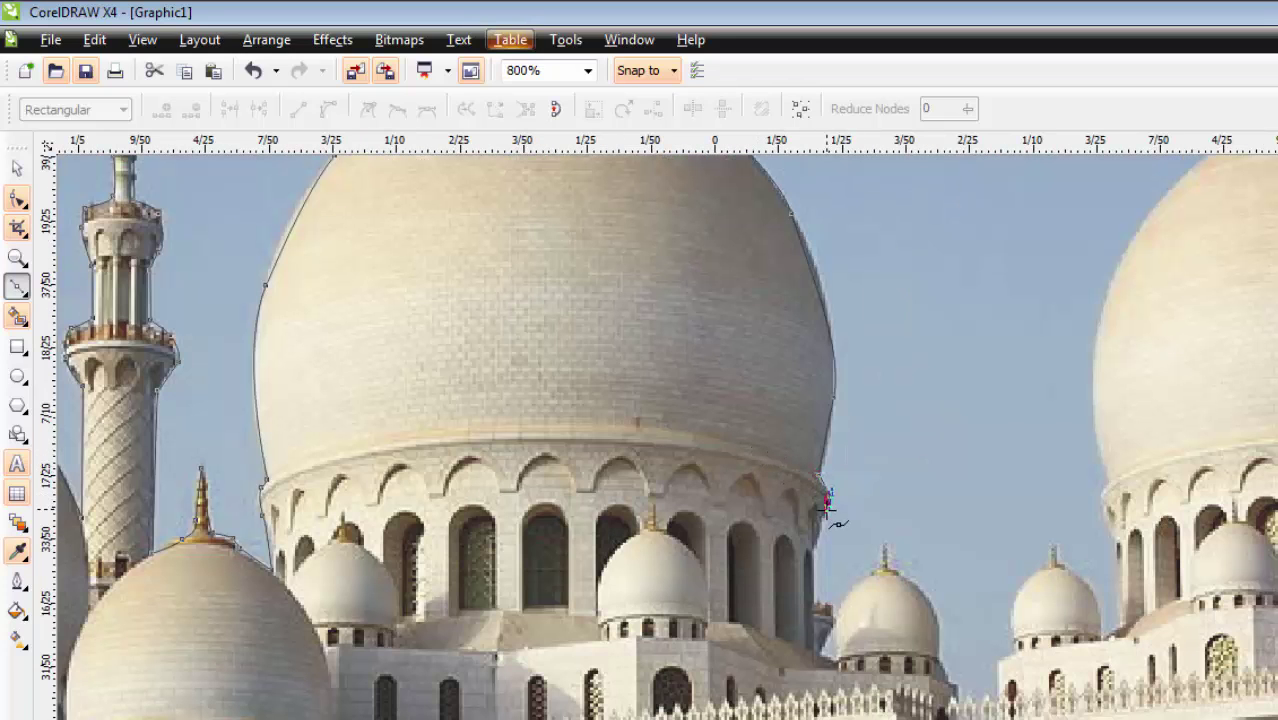
drag(815, 530, 812, 556)
click(815, 607)
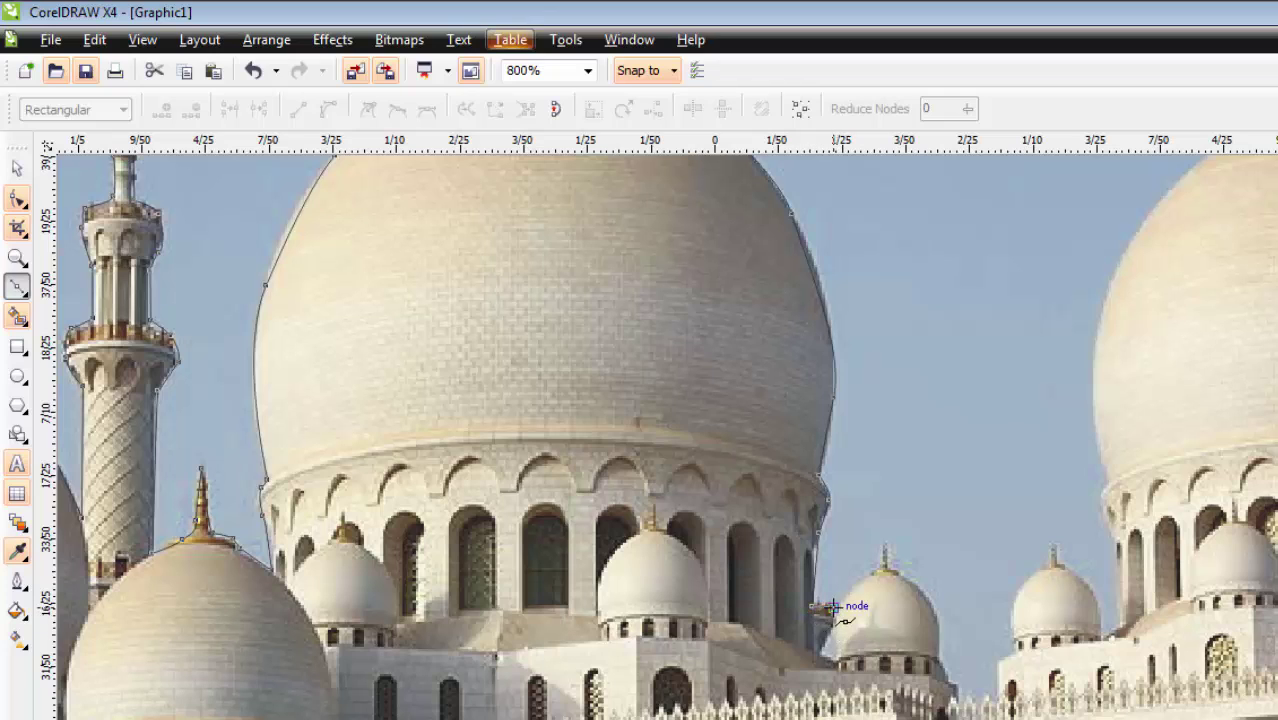
click(873, 578)
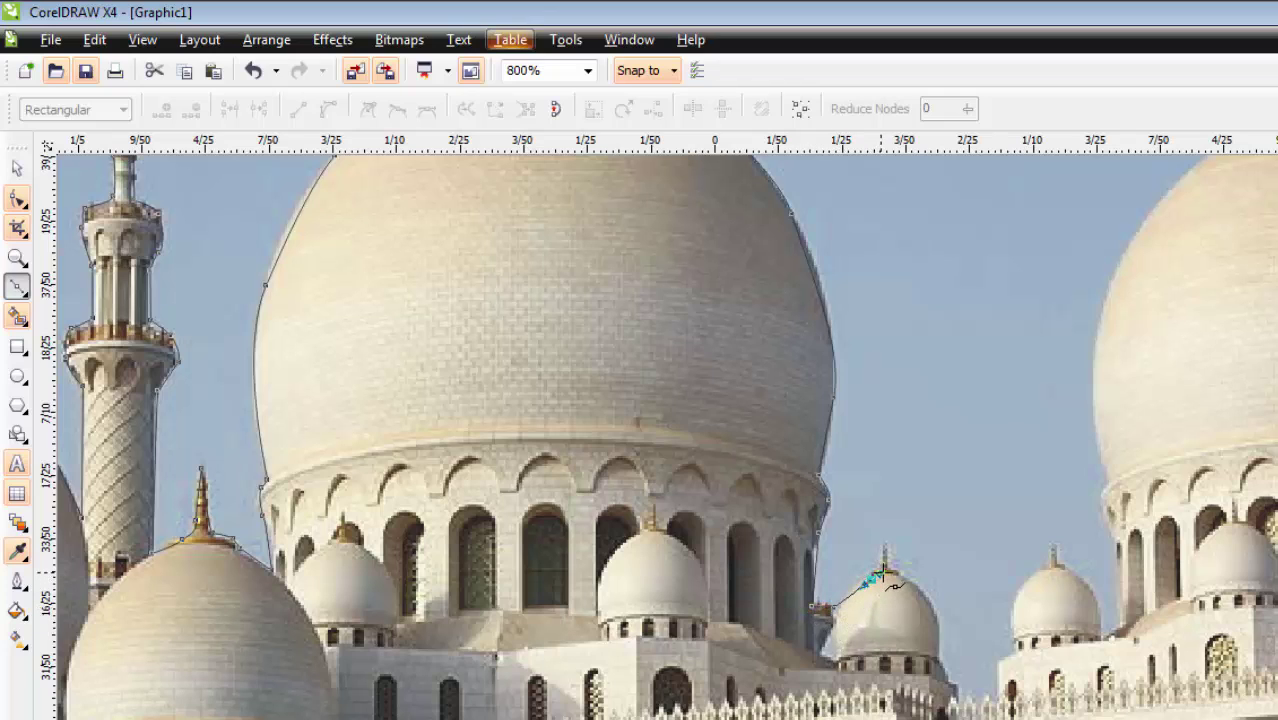
Trace the small dome's finial up to its tip and back down to its base
scroll(880, 575, up, 1)
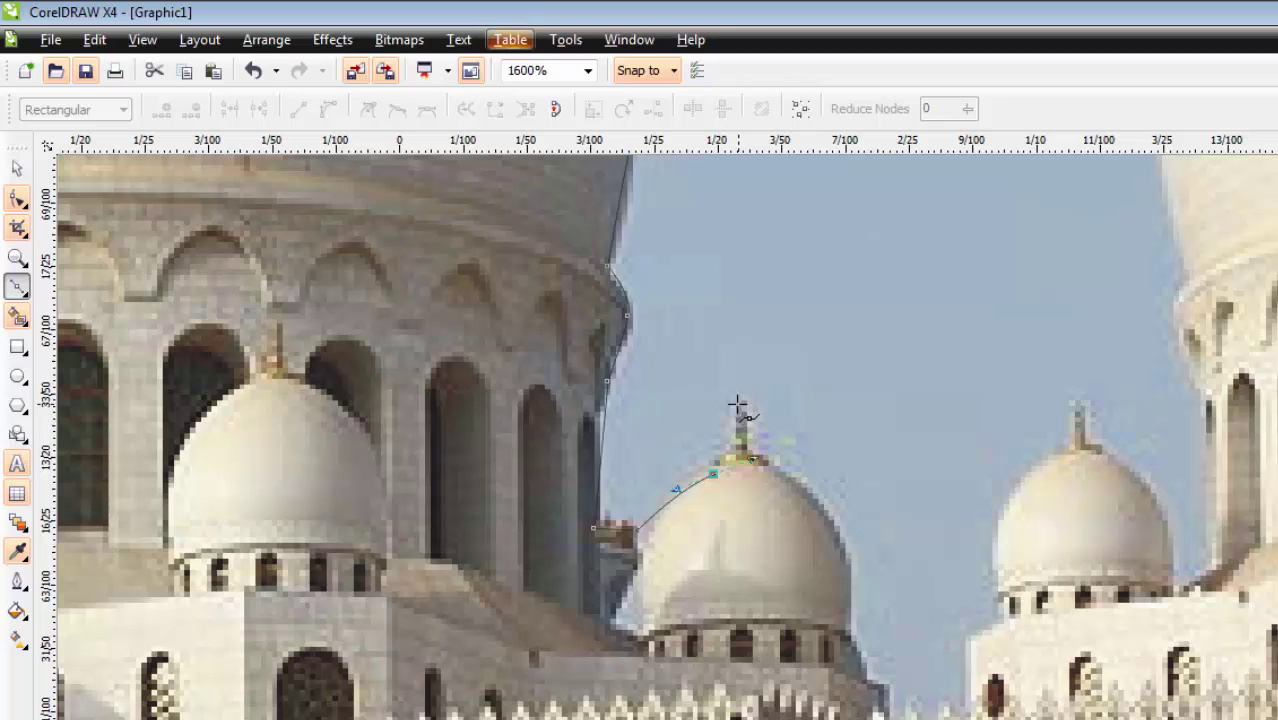
click(757, 460)
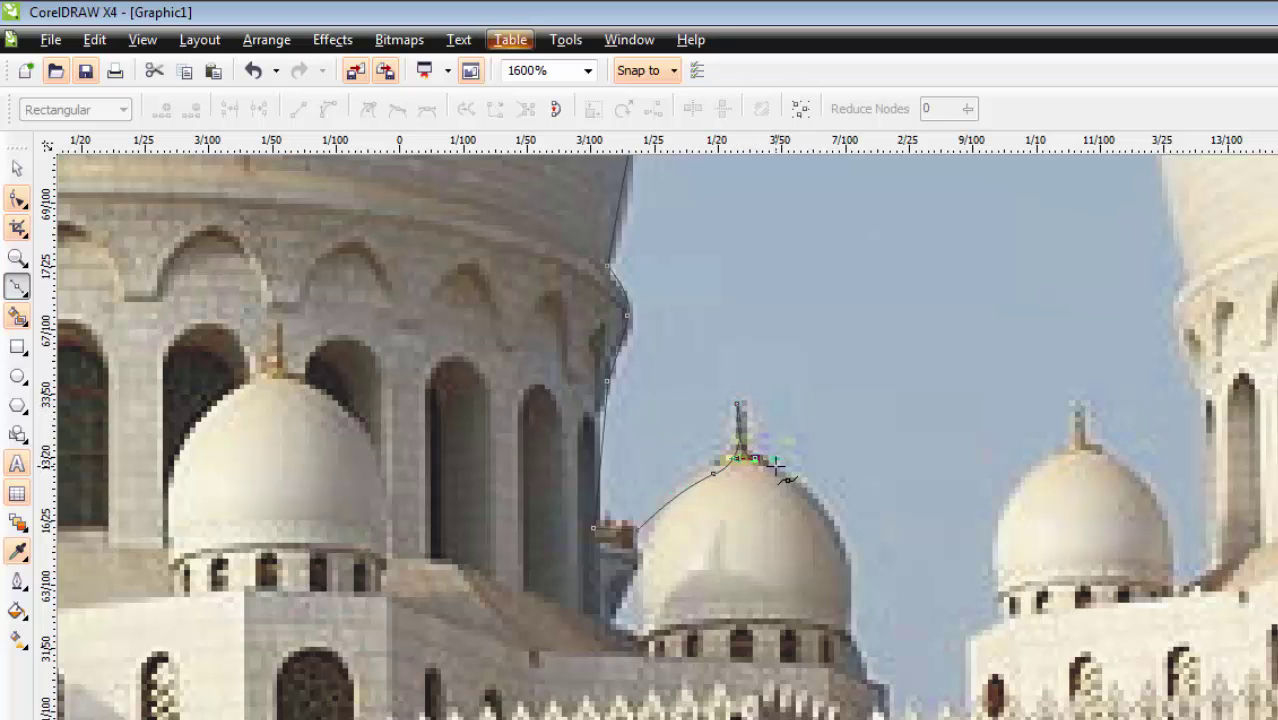
key(ctrl+z)
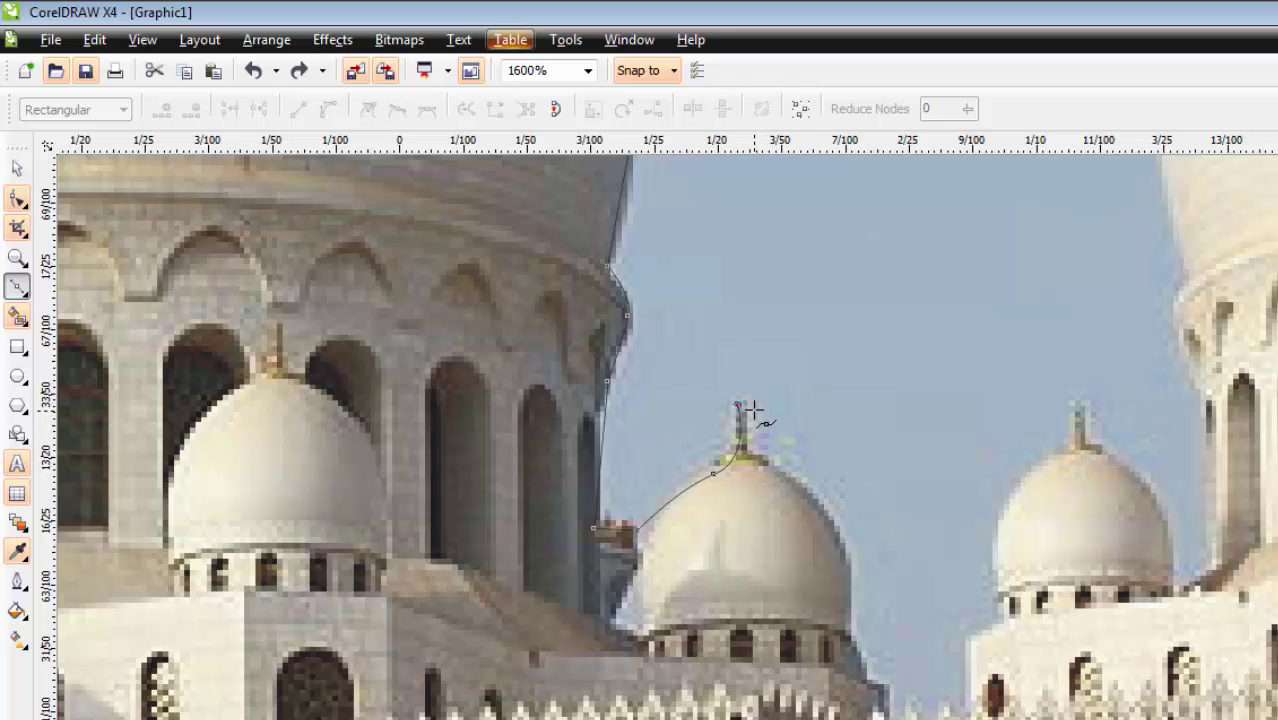
click(738, 405)
click(760, 461)
scroll(770, 520, down, 2)
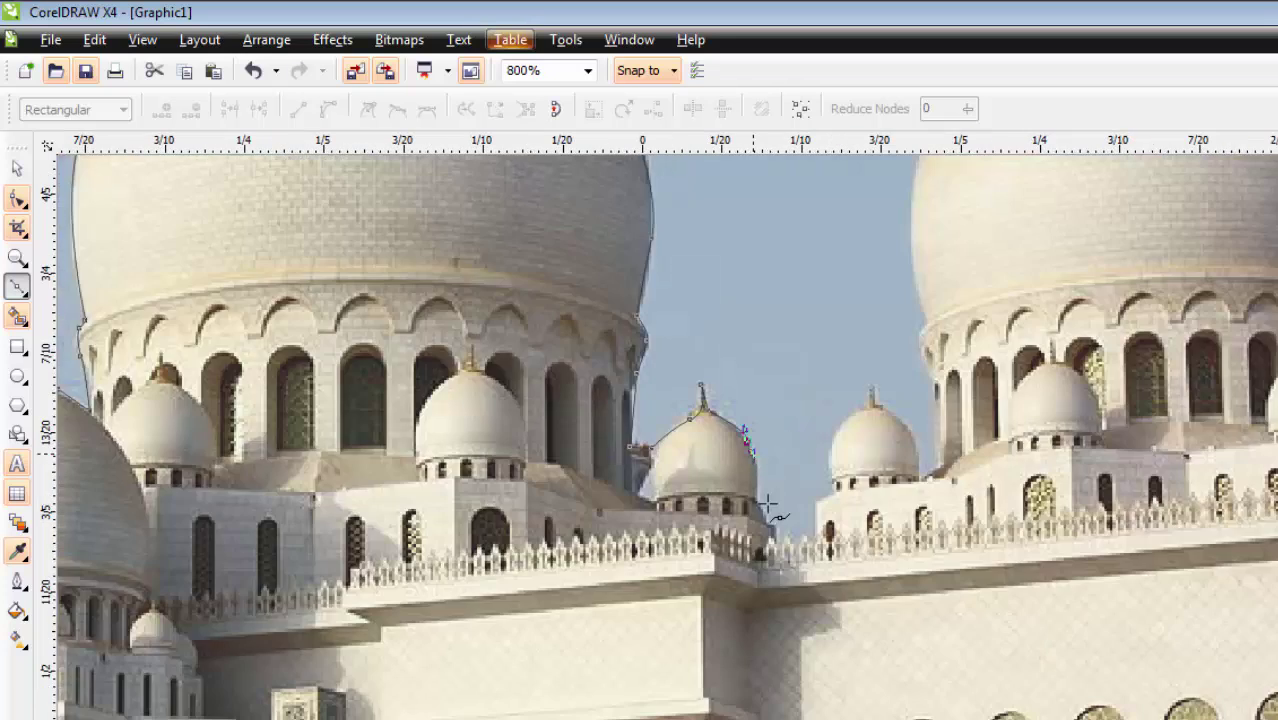
Continue the outline down the small dome's right side to the parapet of the wall below it
scroll(770, 515, up, 1)
click(730, 385)
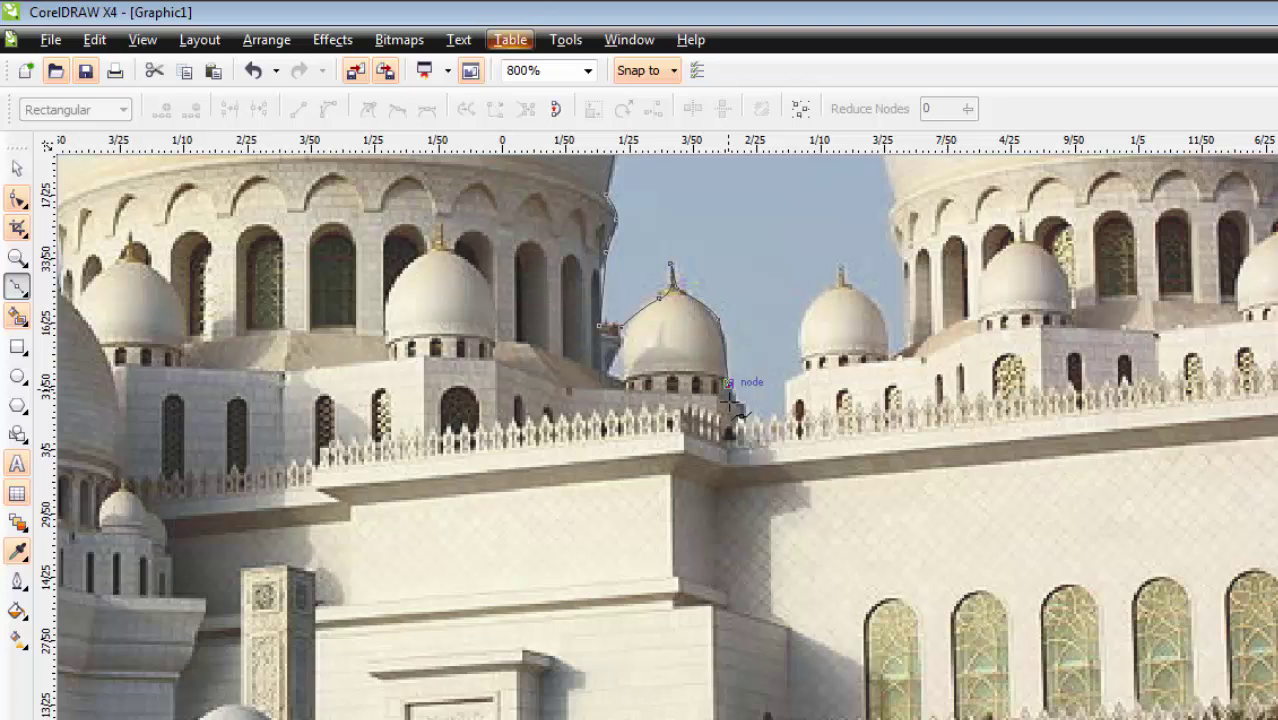
drag(757, 416, 775, 418)
Close the mosque outline by running it down below the photo and back to its starting node at the photo's left edge
scroll(797, 427, down, 3)
scroll(752, 452, up, 1)
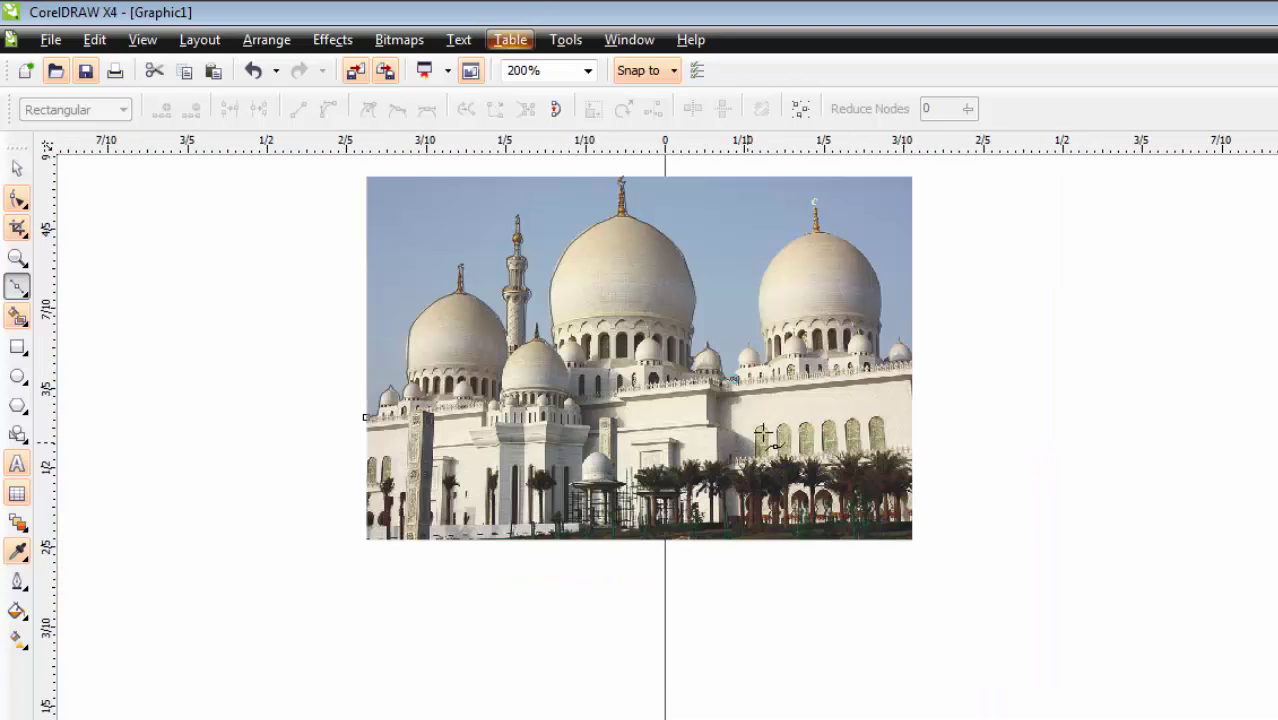
click(745, 587)
click(357, 622)
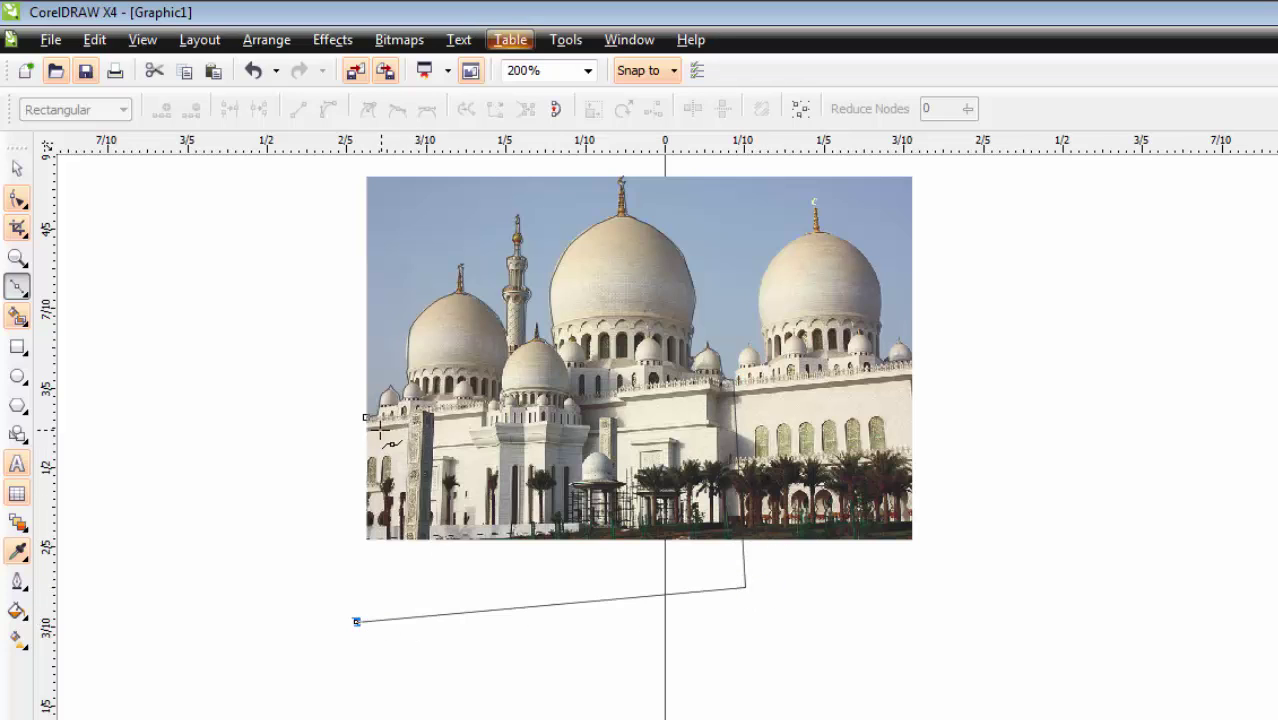
click(365, 418)
scroll(786, 425, down, 1)
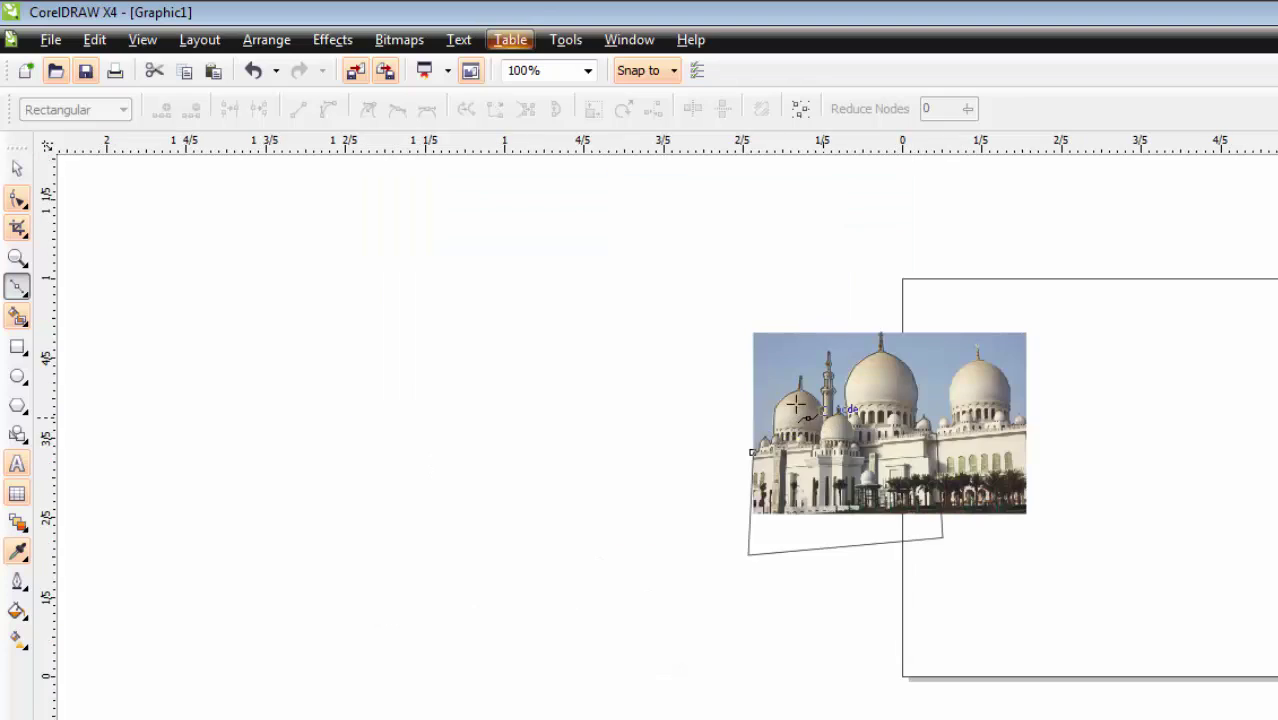
Select the mosque photo together with the closed outline and intersect them
click(17, 169)
mouse_move(556, 247)
mouse_down()
mouse_move(1013, 514)
mouse_move(1121, 633)
mouse_up()
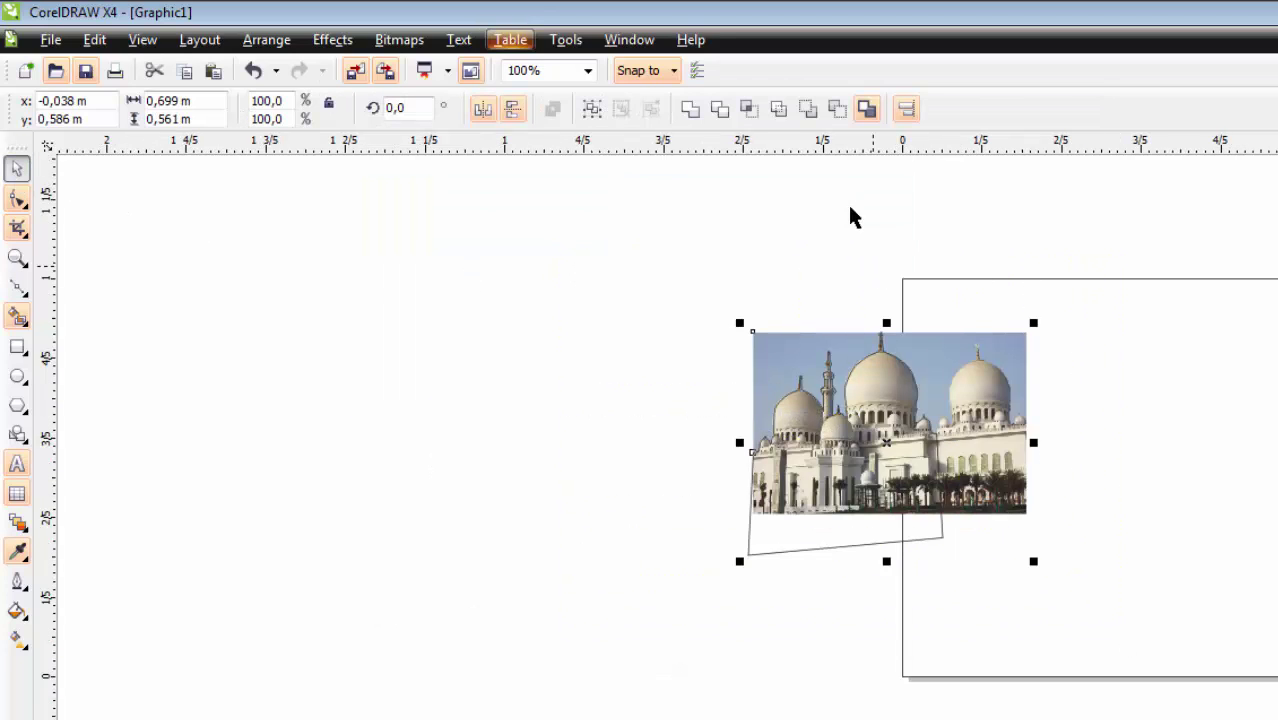
click(753, 113)
Move the outline and the cut-out mosque off the original photo, and delete the original photo
drag(774, 414, 522, 359)
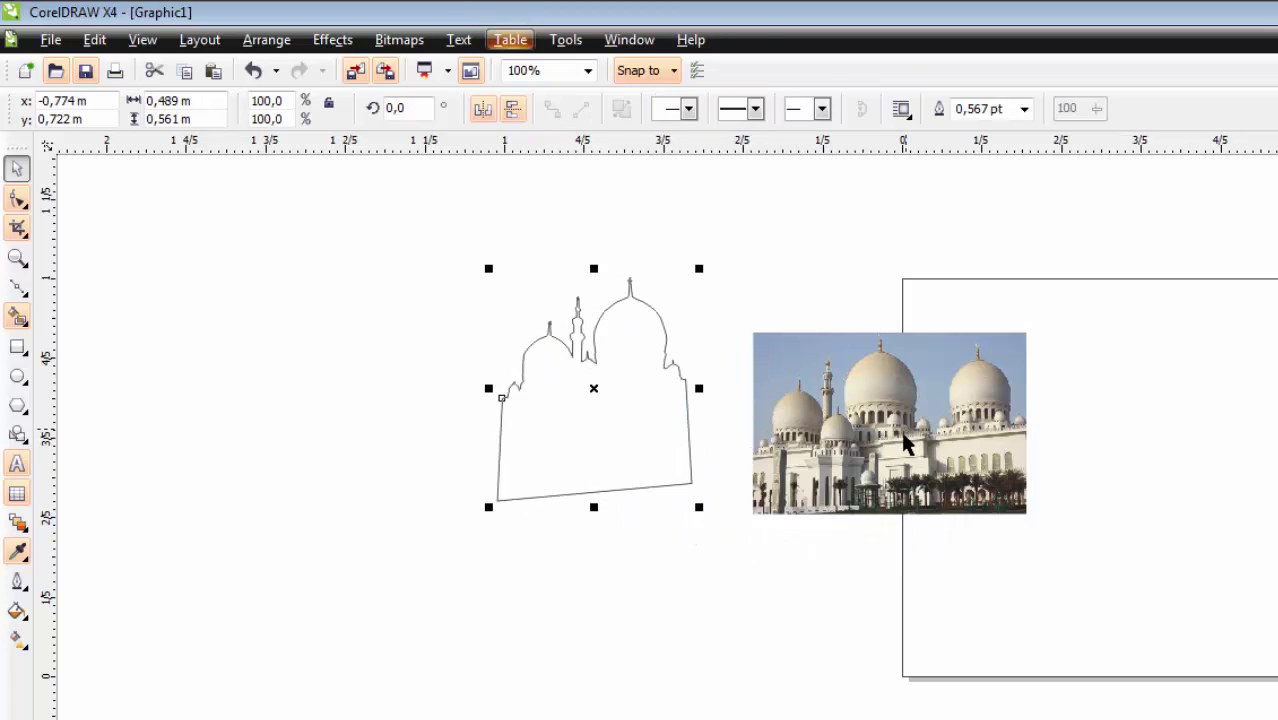
drag(904, 443, 774, 491)
click(860, 390)
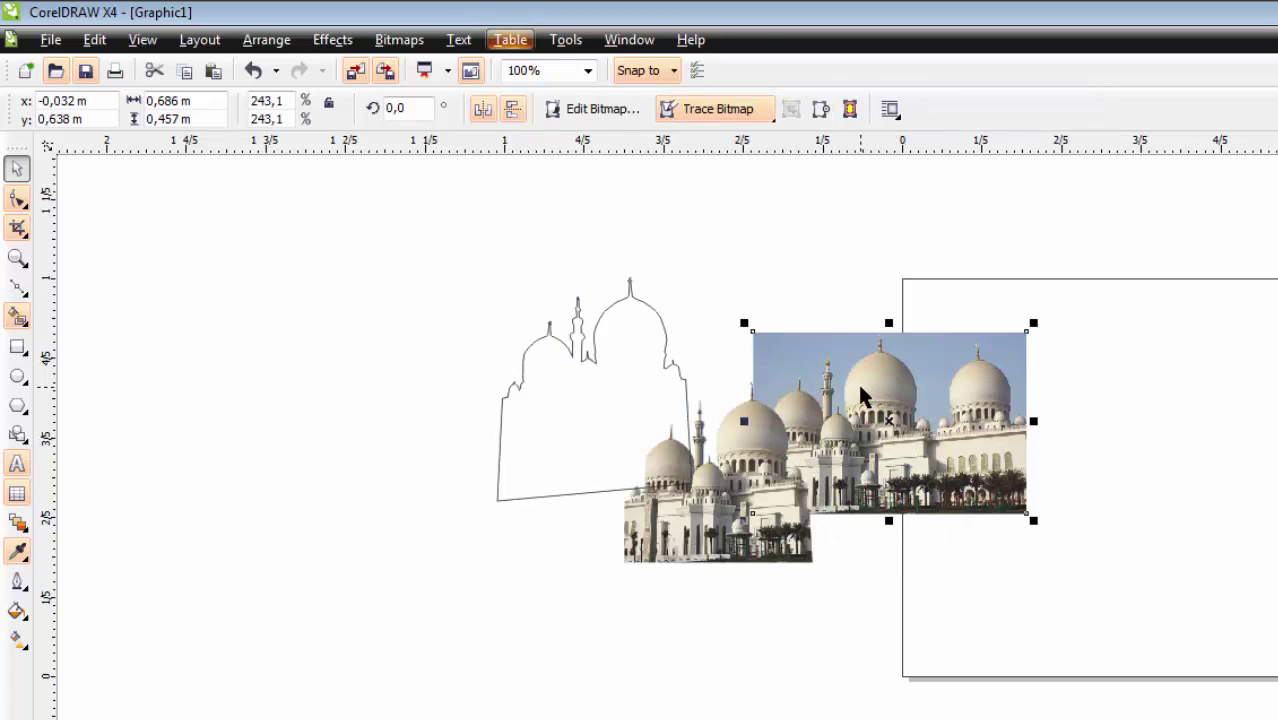
key(Delete)
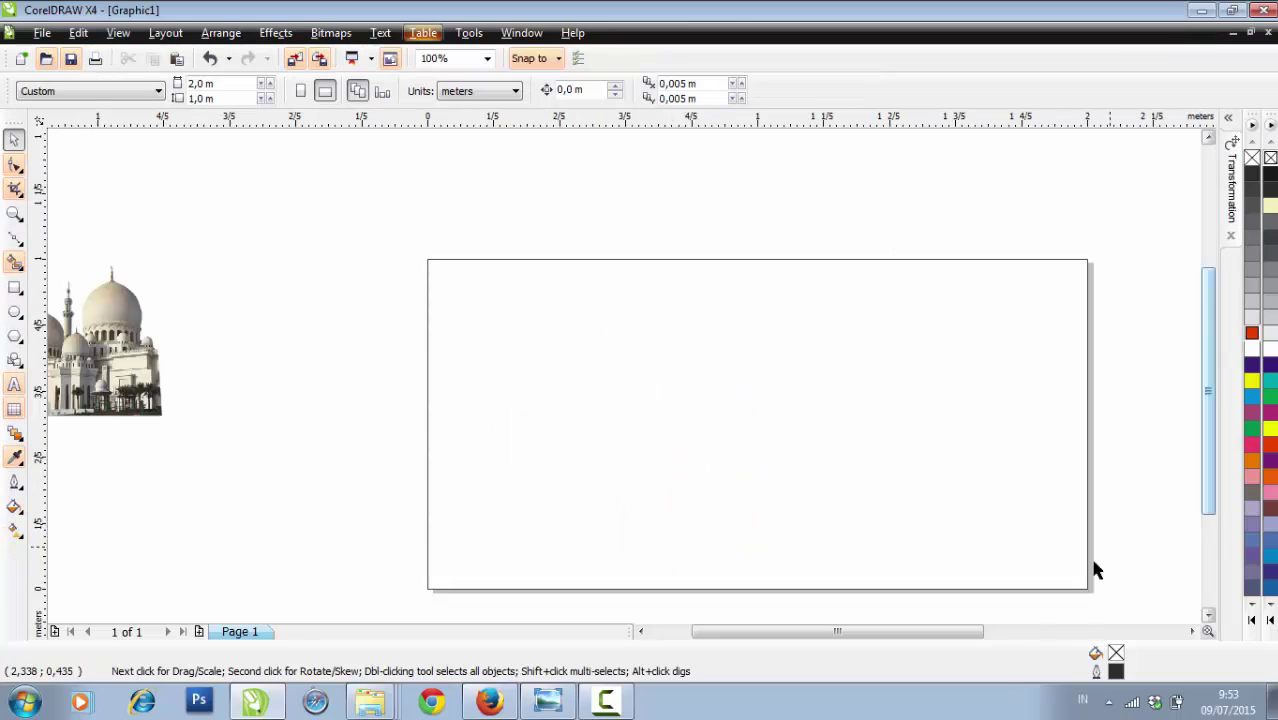
Draw a dipping Bézier curve across the lower part of the page, from beyond its left edge to beyond its right edge
drag(975, 633, 994, 633)
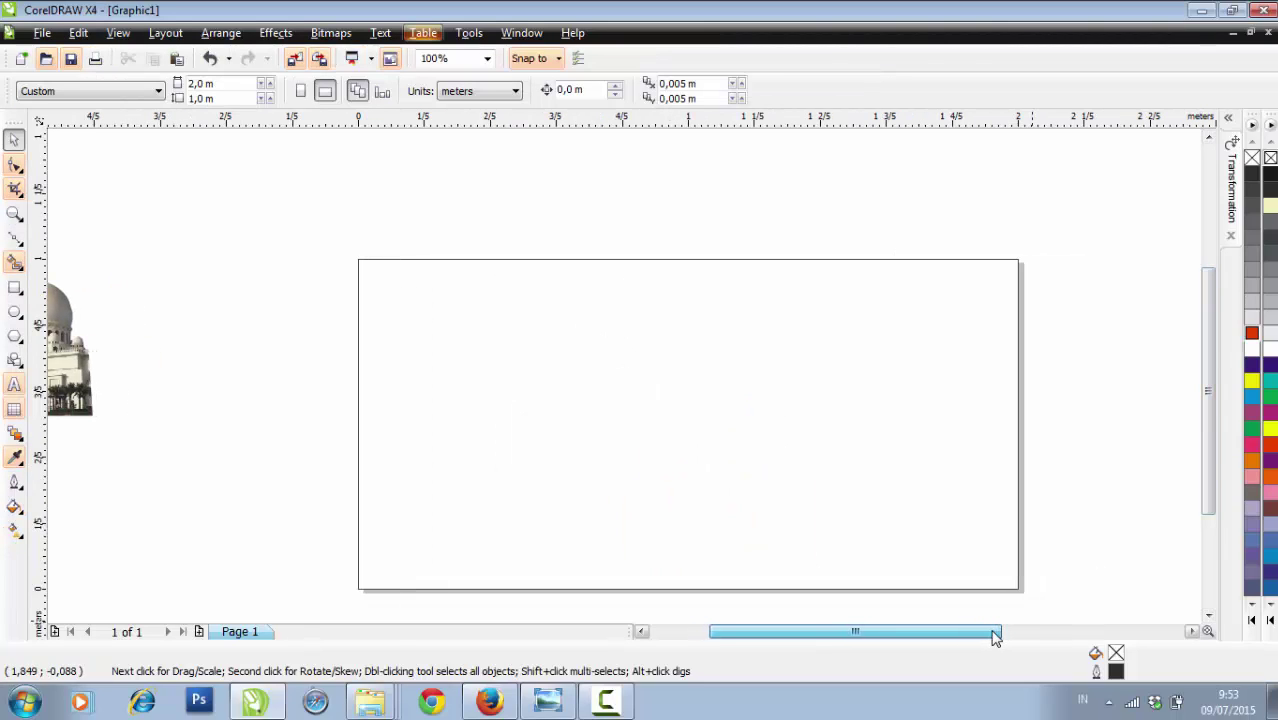
click(17, 242)
click(310, 490)
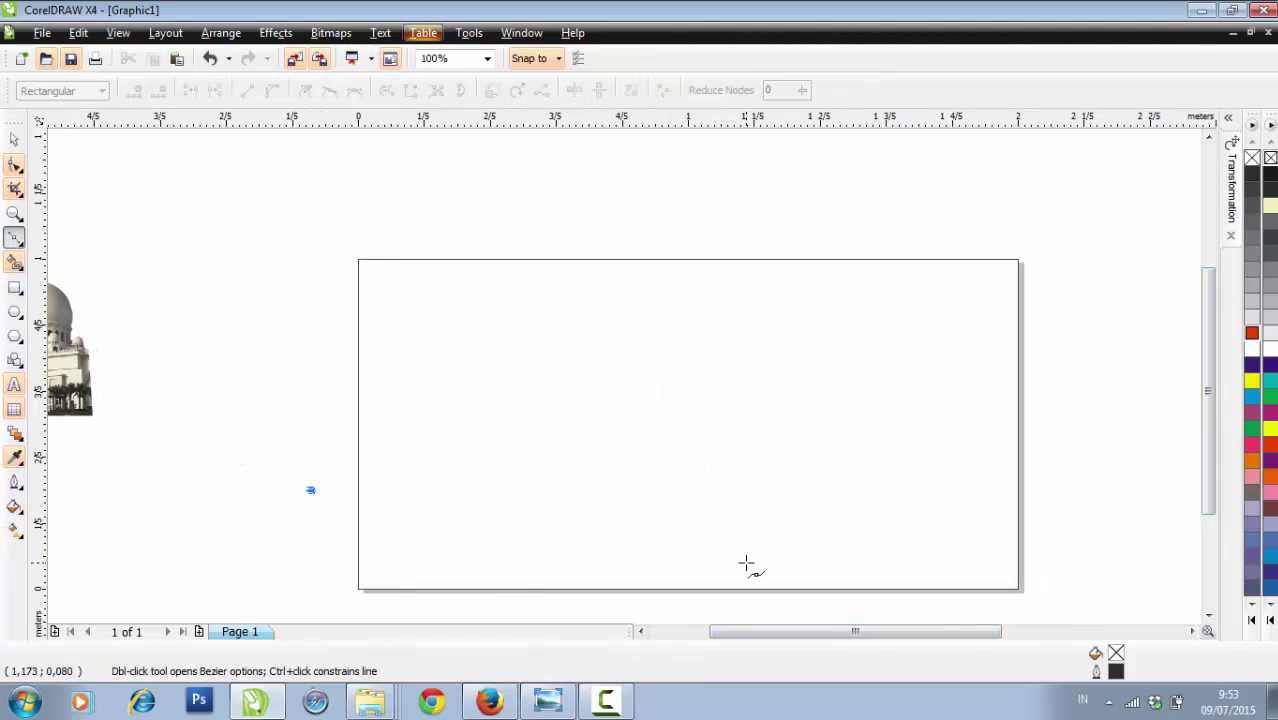
drag(745, 563, 836, 545)
drag(1086, 475, 1121, 451)
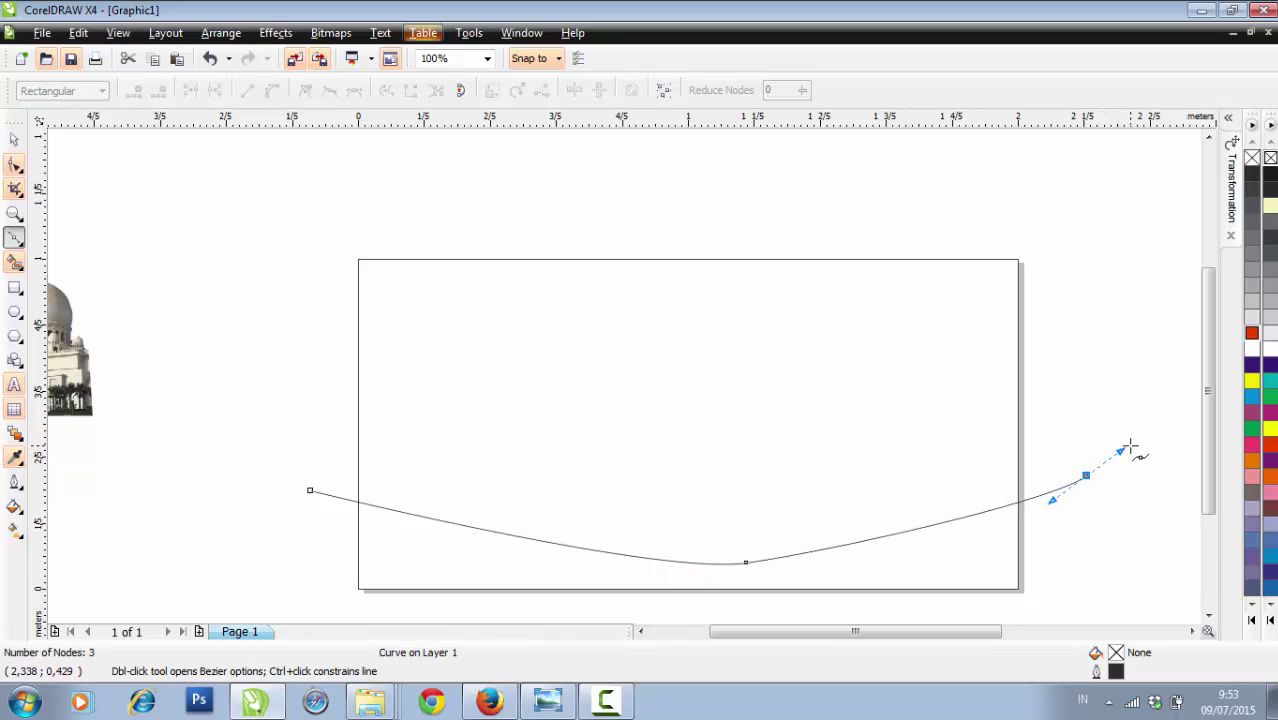
Extend the curve slightly farther up beyond the page's right edge and close it into a shape running below the page
click(1130, 447)
click(1119, 601)
click(293, 606)
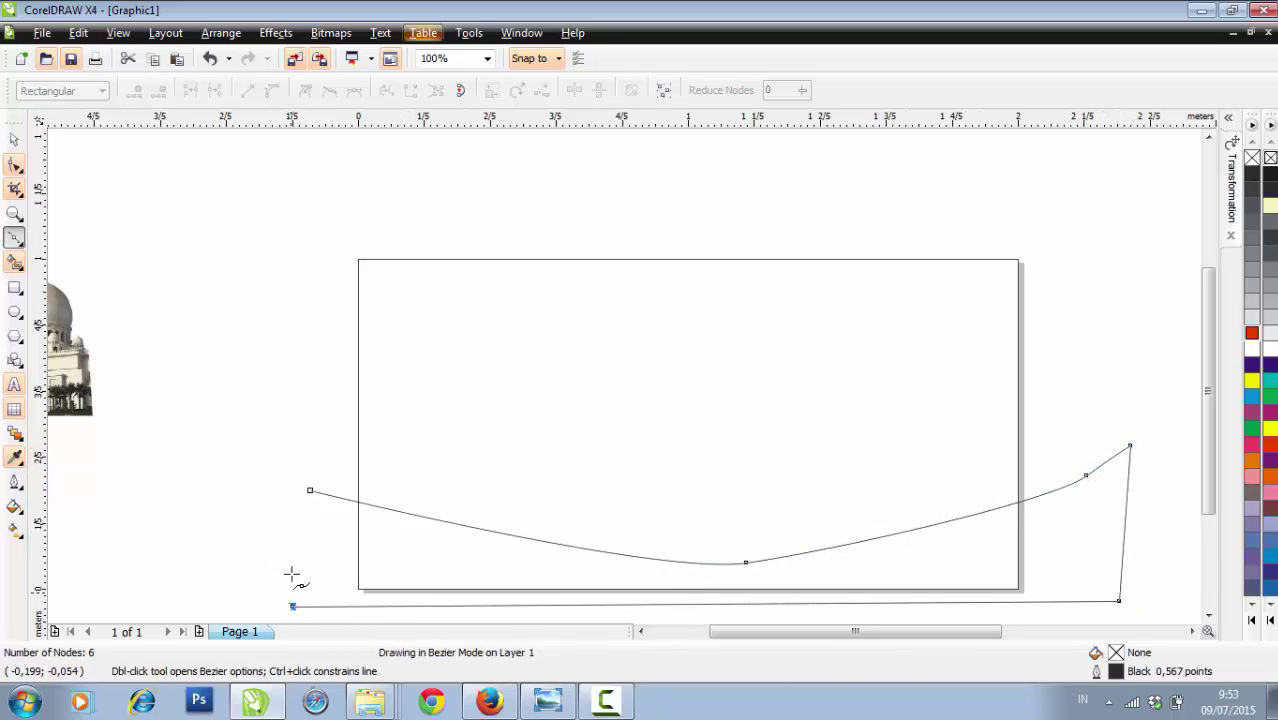
click(310, 490)
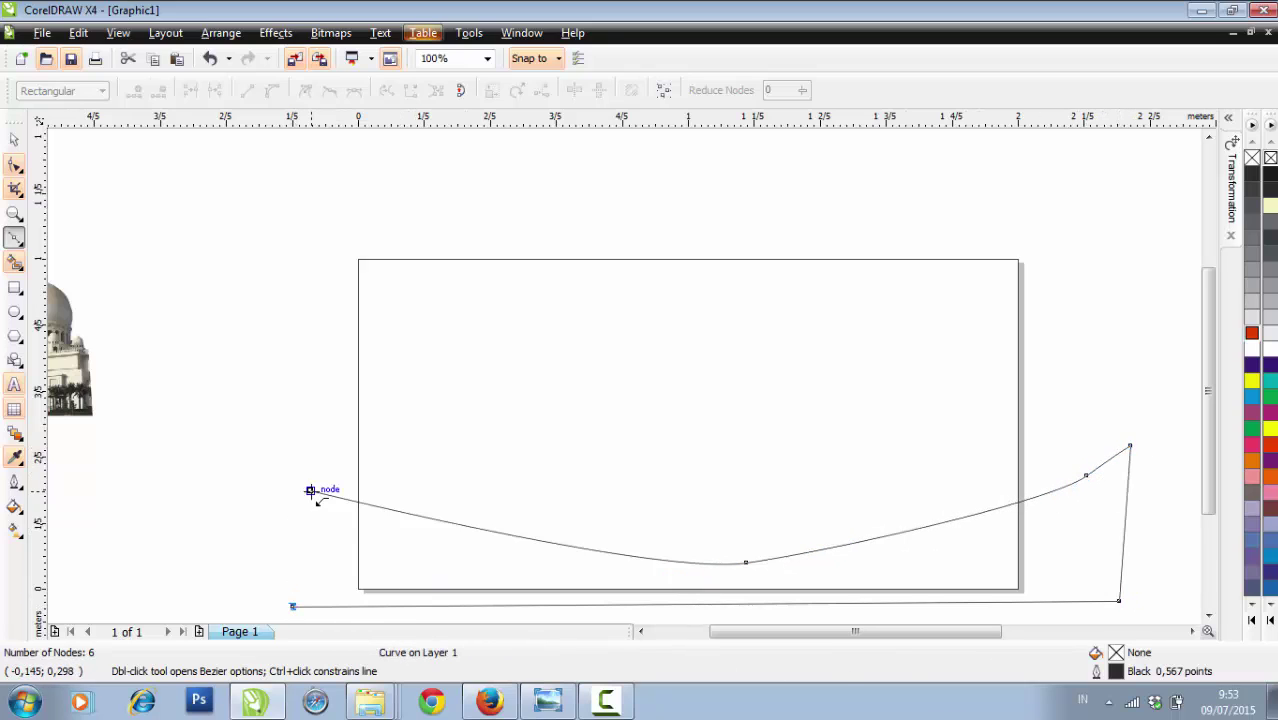
Try deleting the curve's node just beyond the page's right edge, and undo the deletion
click(14, 166)
click(746, 564)
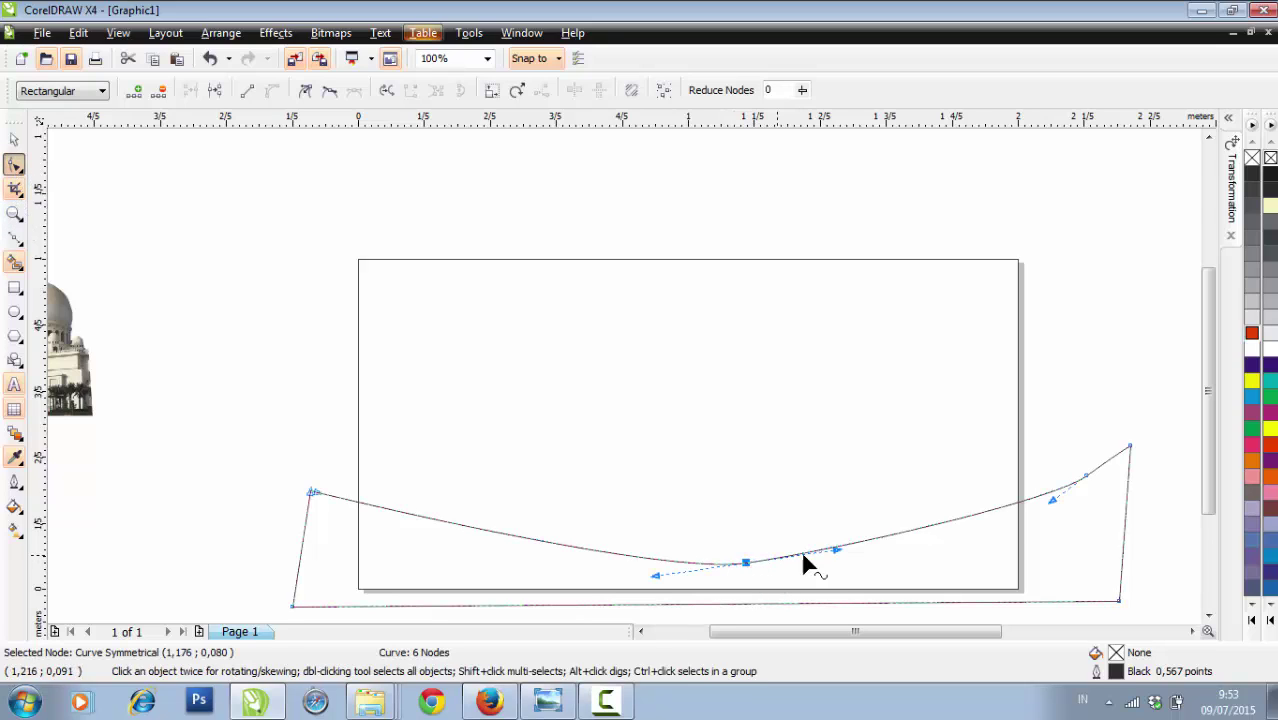
click(1086, 477)
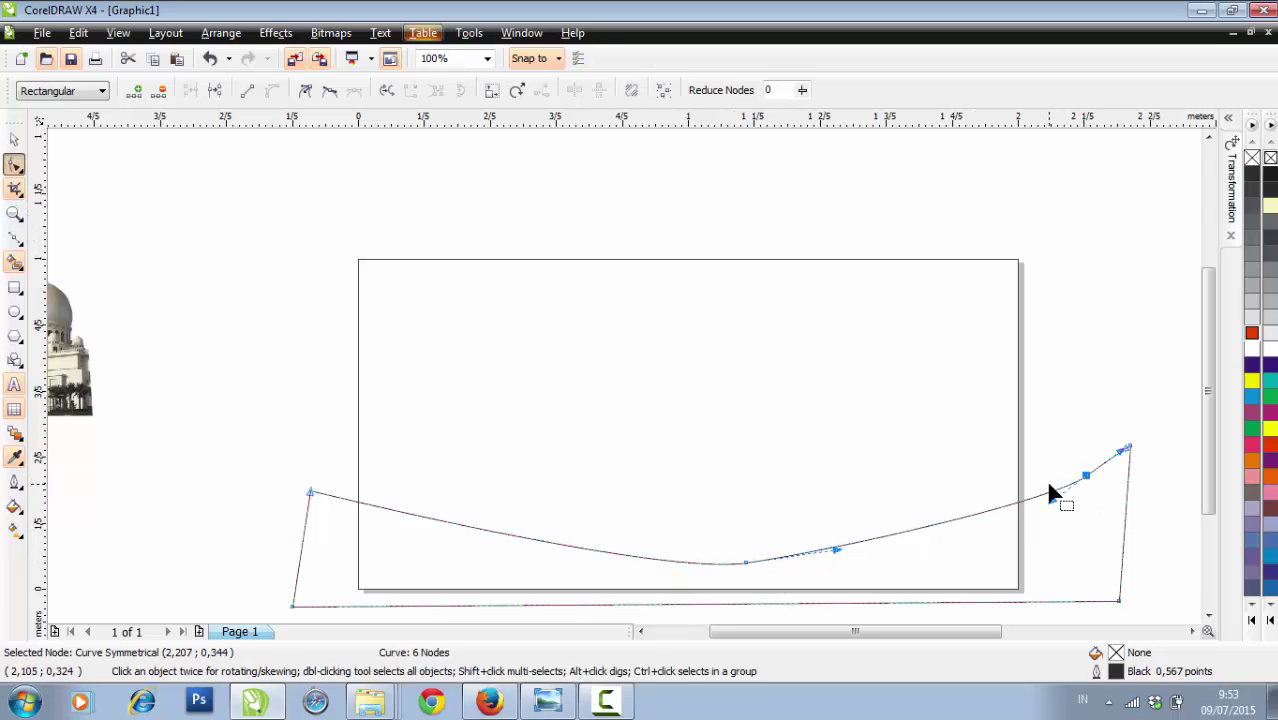
key(Delete)
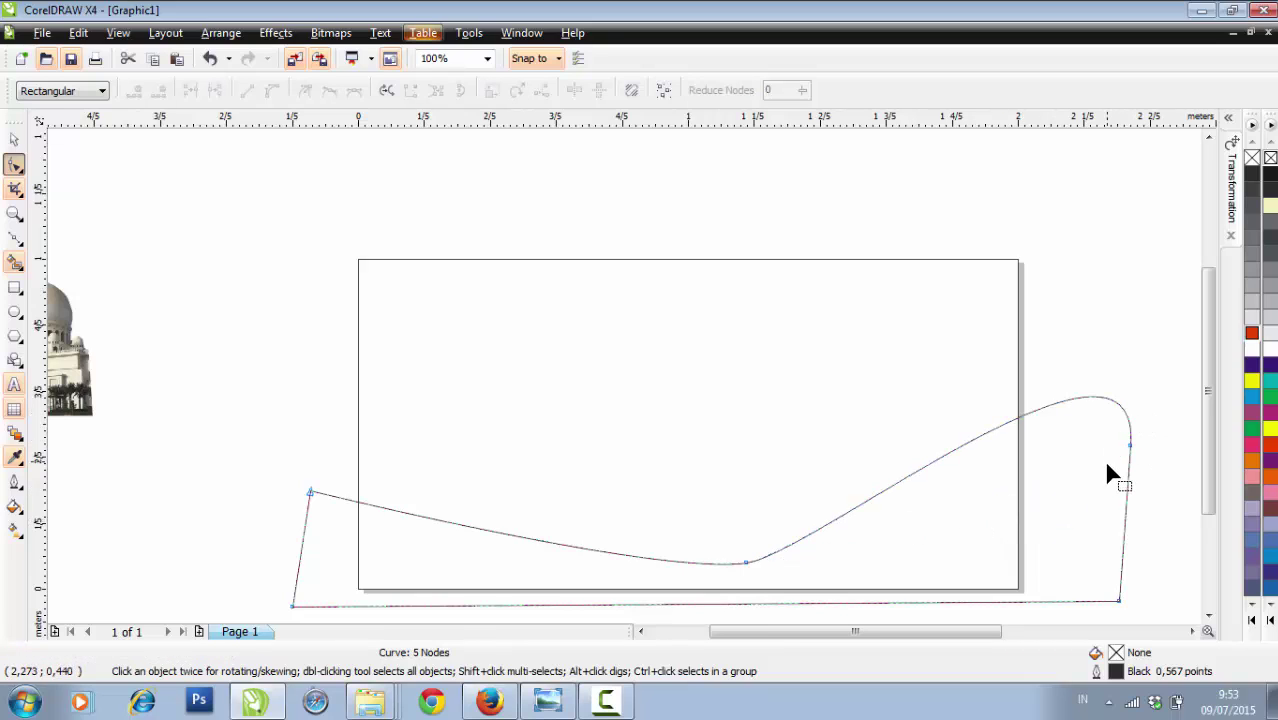
key(ctrl+z)
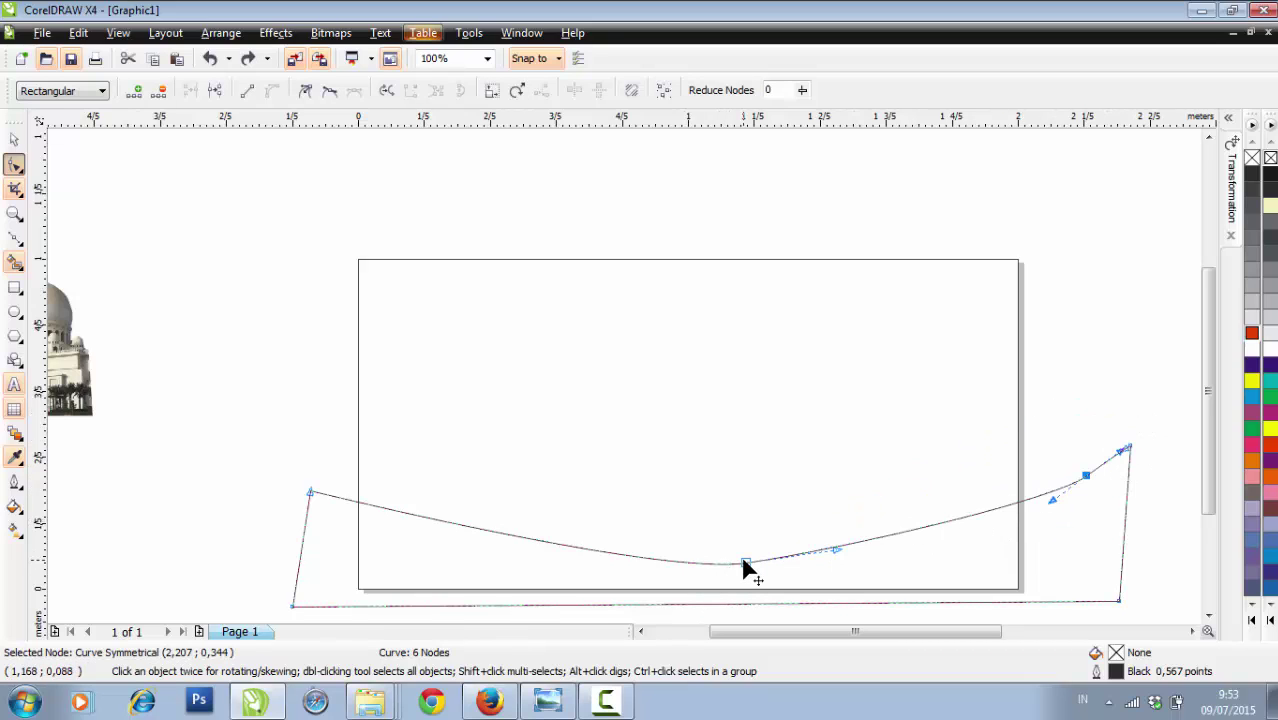
Delete the node at the curve's lowest point and move the shape's upper-left corner node slightly up and outward
key(Delete)
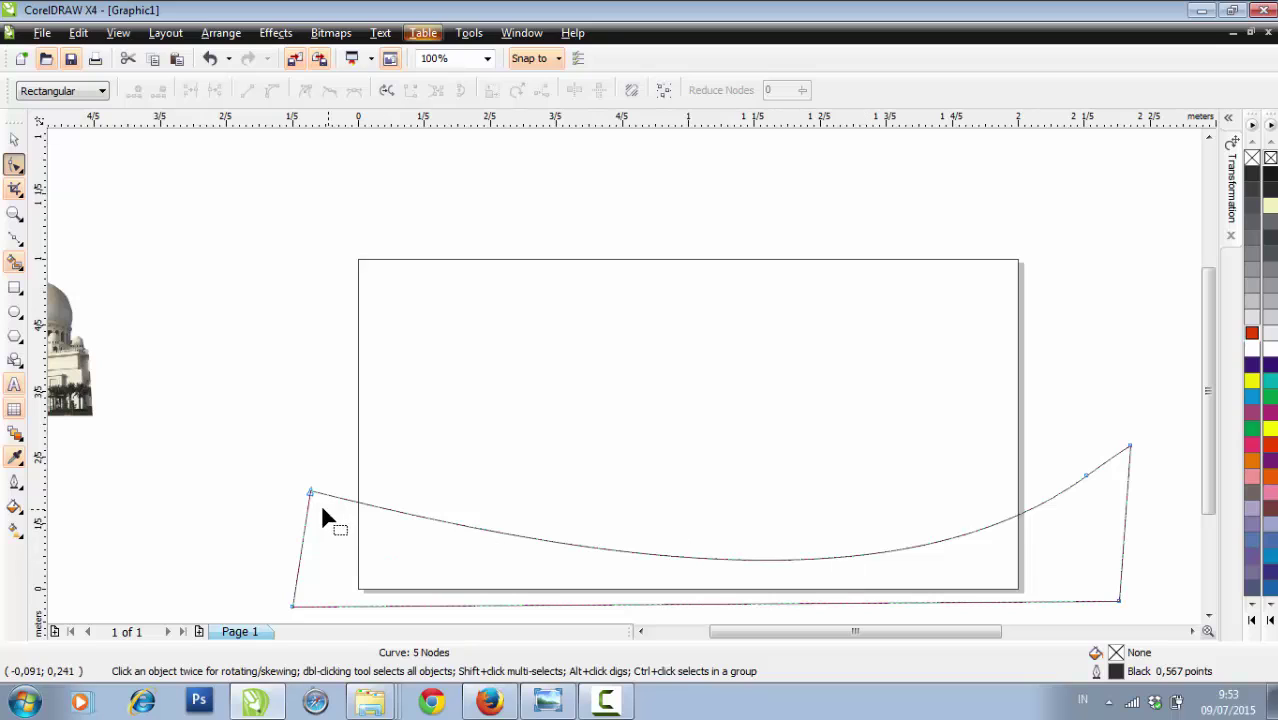
drag(312, 496, 300, 478)
key(space)
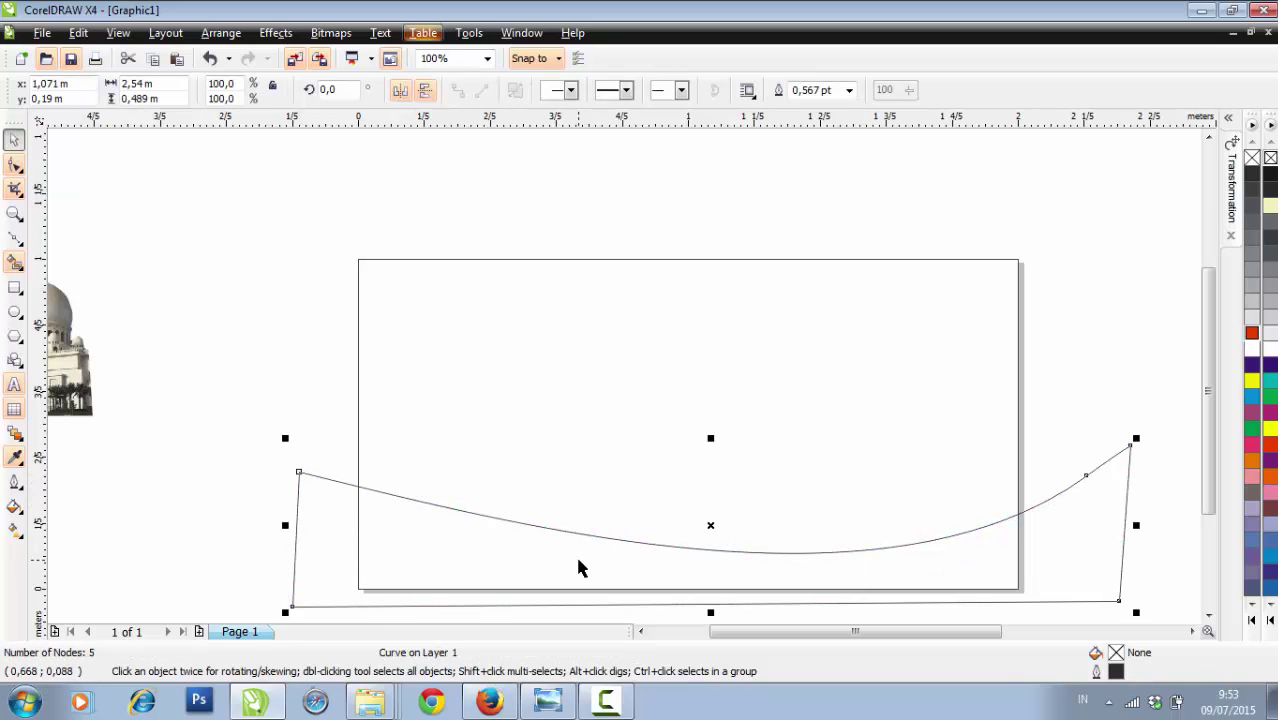
Duplicate the curved shape, fill the copy with 10% Black, and duplicate it once more
key(ctrl+d)
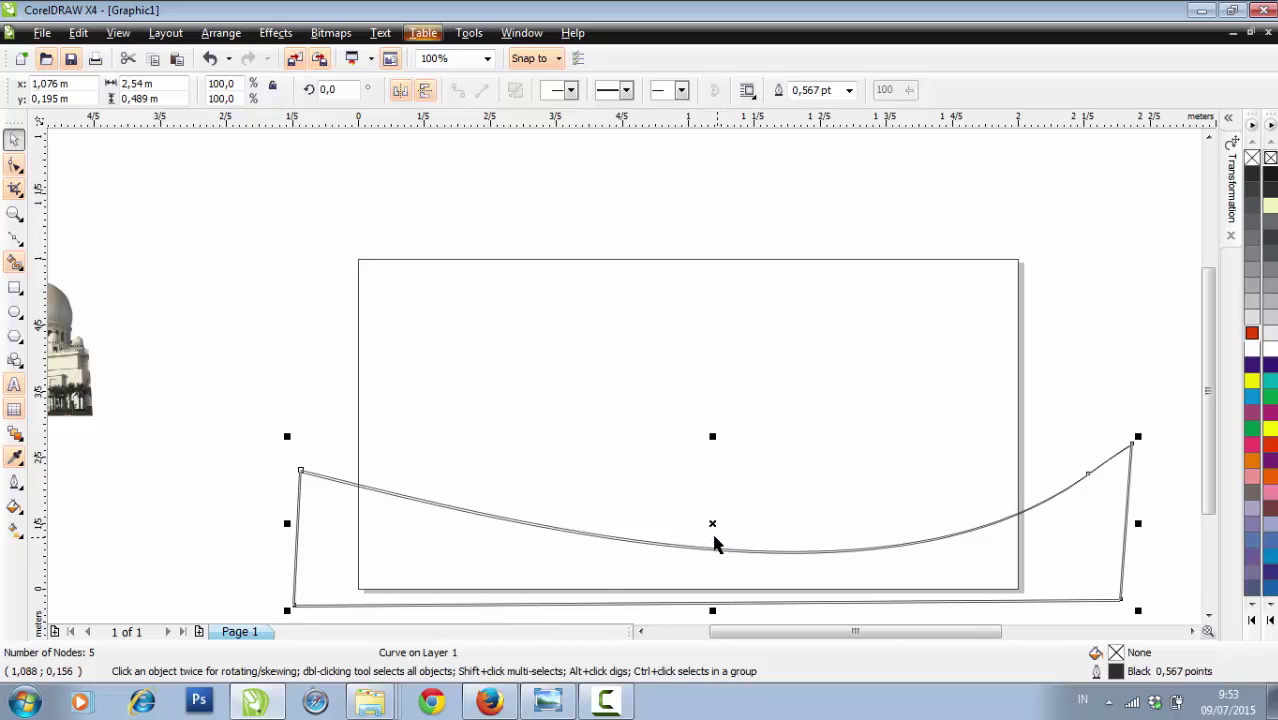
click(870, 546)
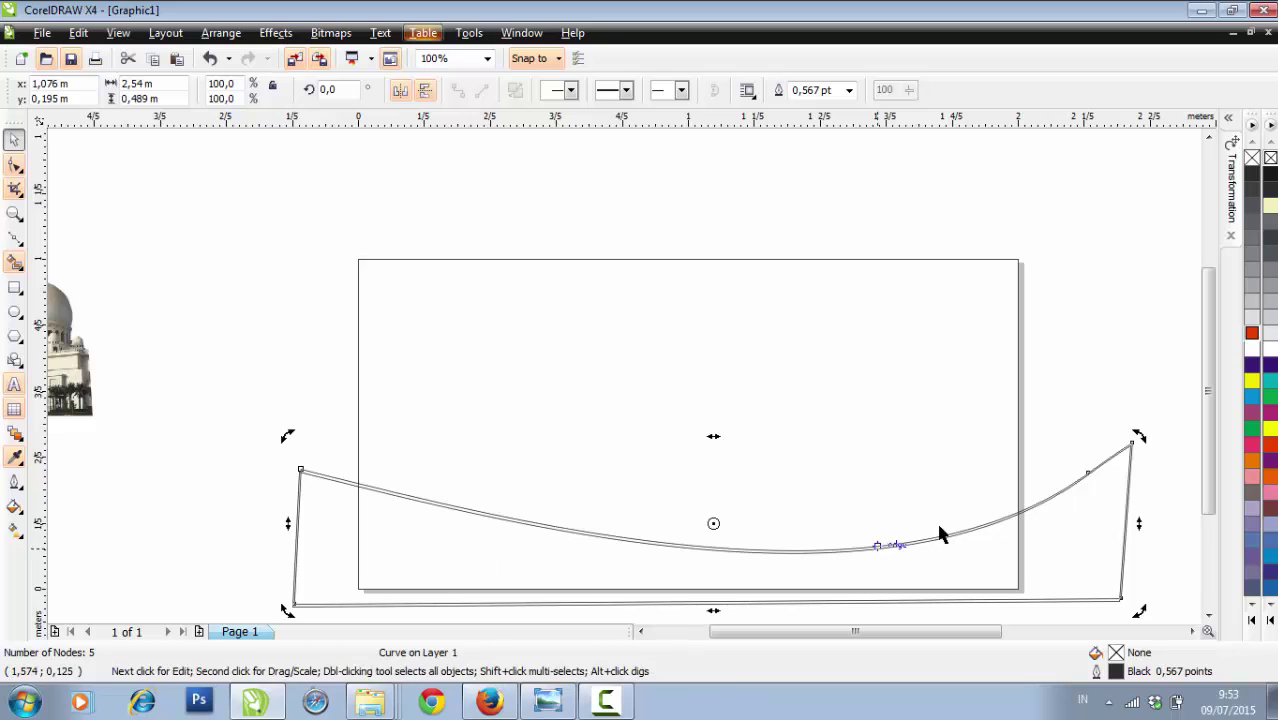
click(1250, 318)
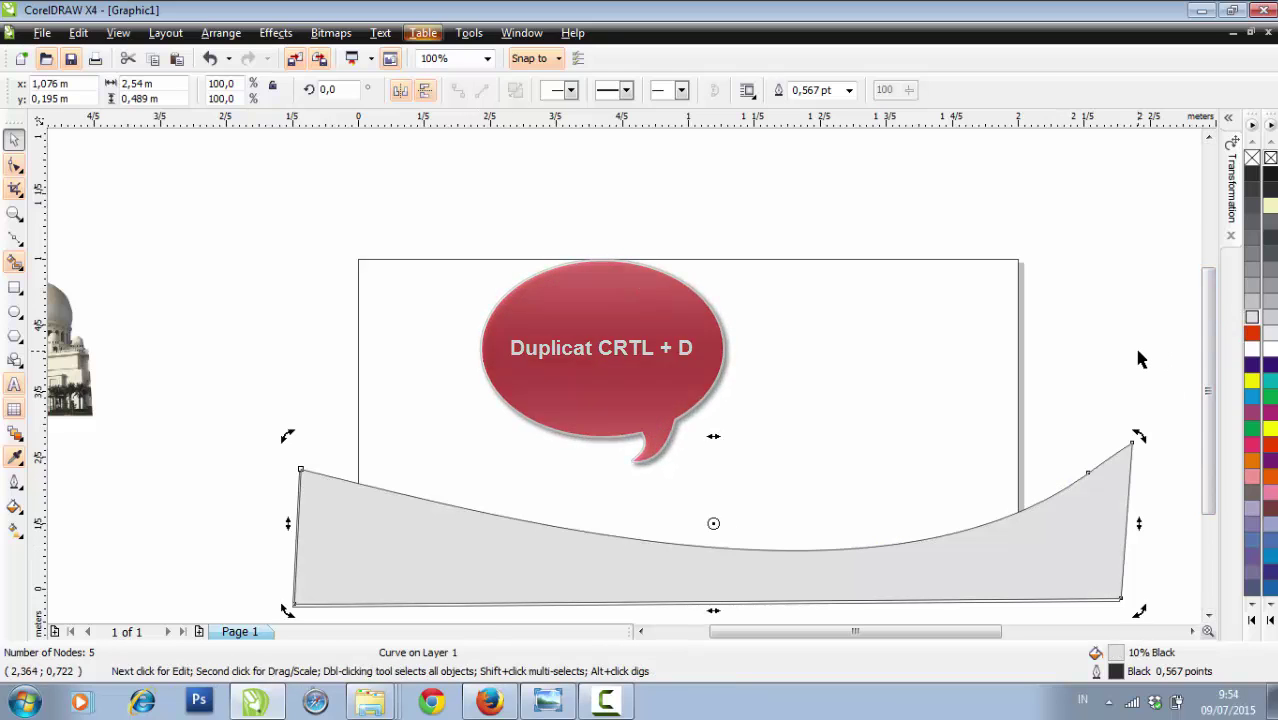
key(ctrl+d)
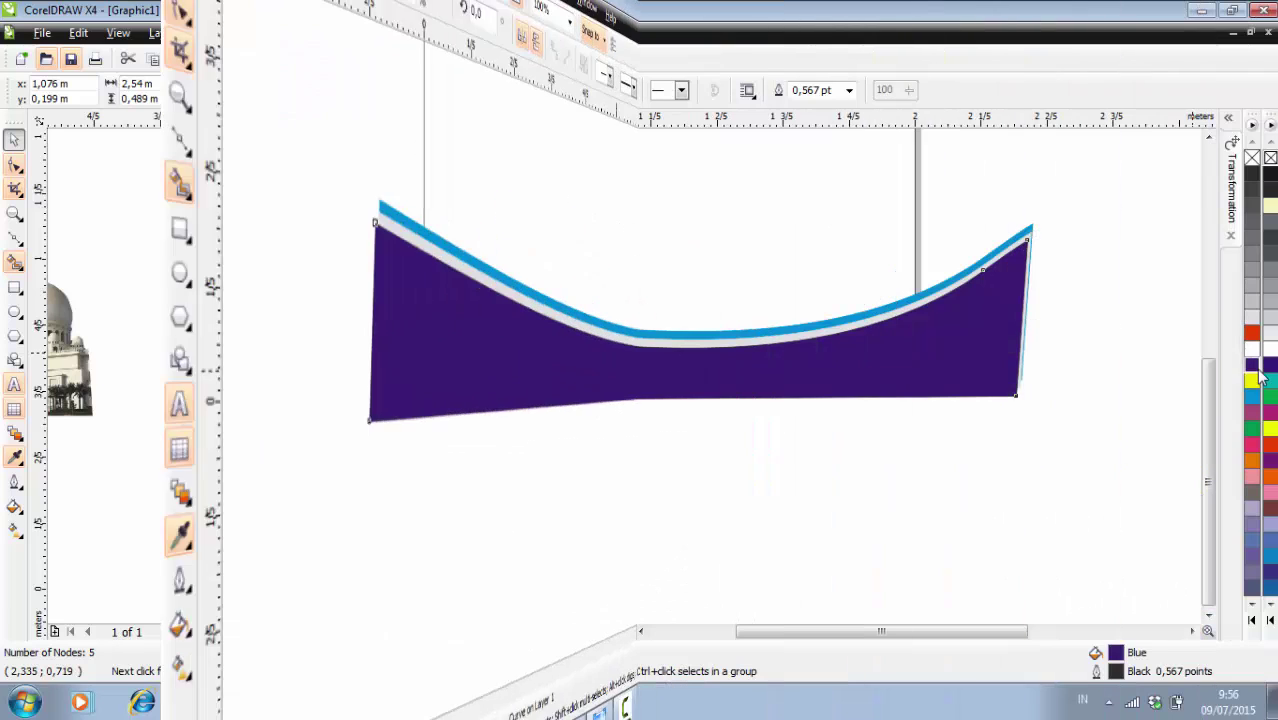
click(1098, 451)
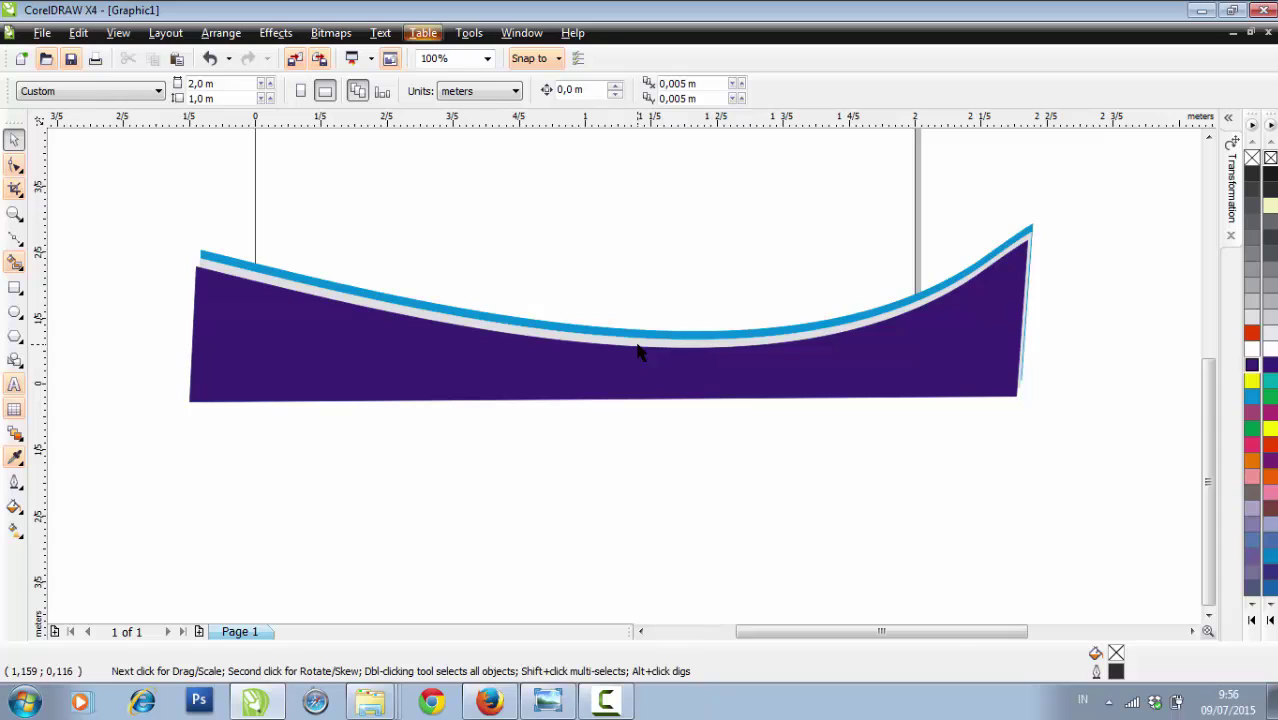
scroll(635, 413, up, 1)
click(635, 413)
scroll(635, 413, down, 1)
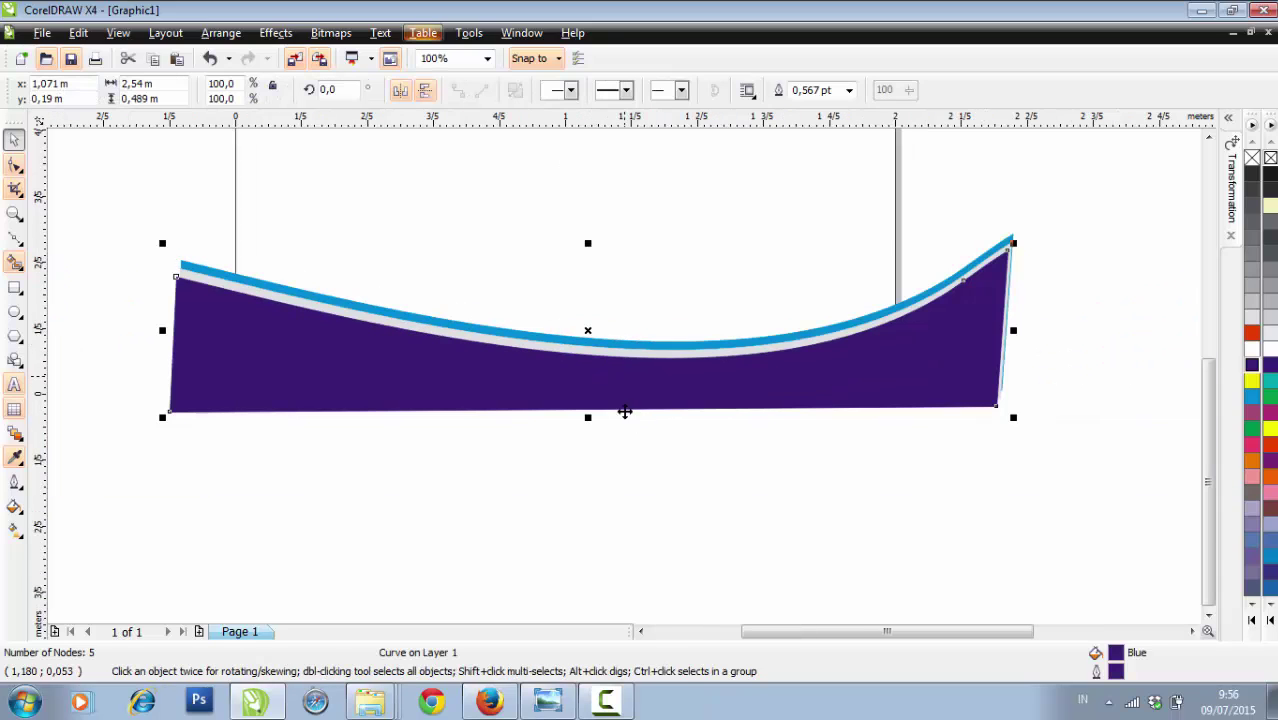
click(587, 445)
Draw a rectangle about 0.097 by 0.098 m on the purple shape near the page's left edge
click(14, 290)
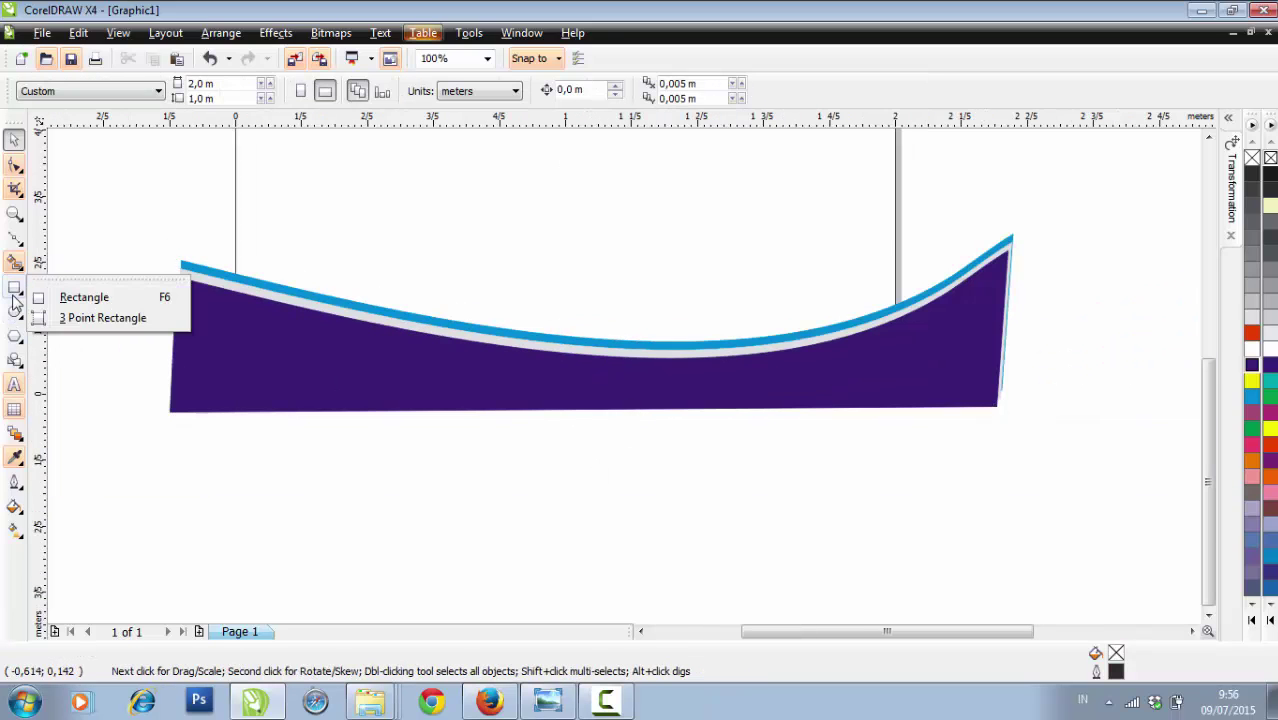
click(63, 294)
scroll(252, 332, up, 1)
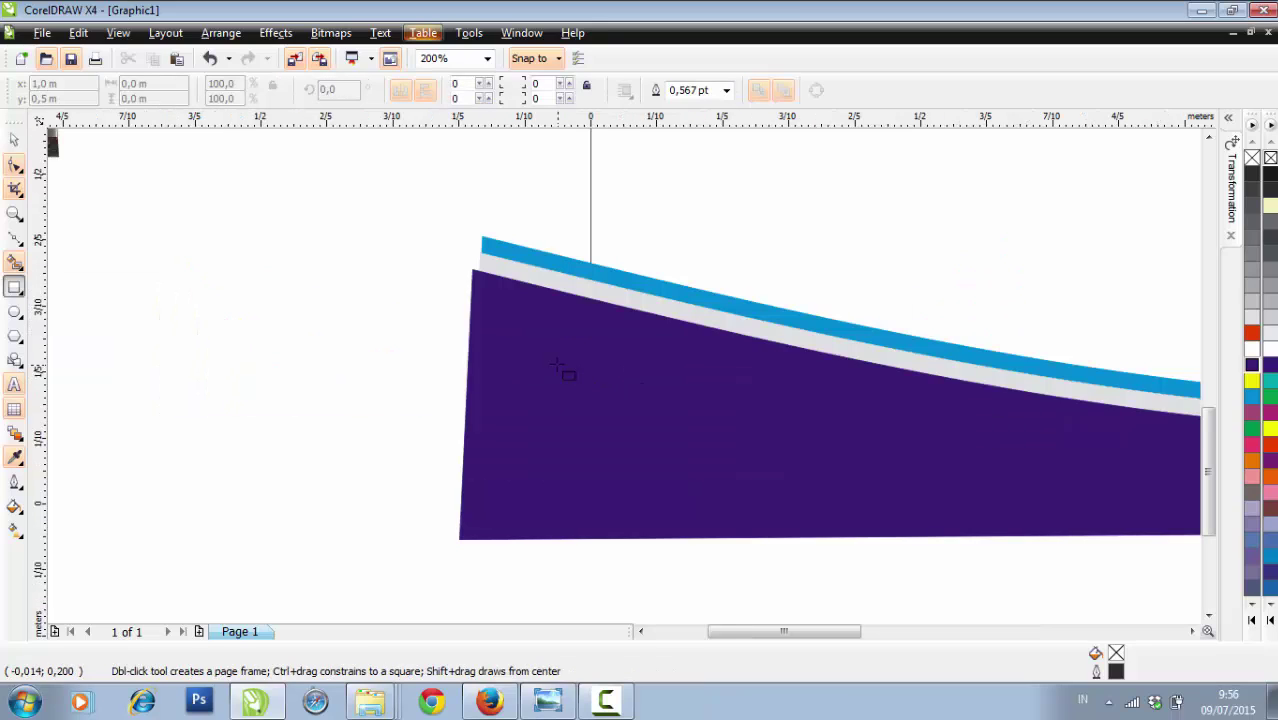
drag(553, 363, 618, 432)
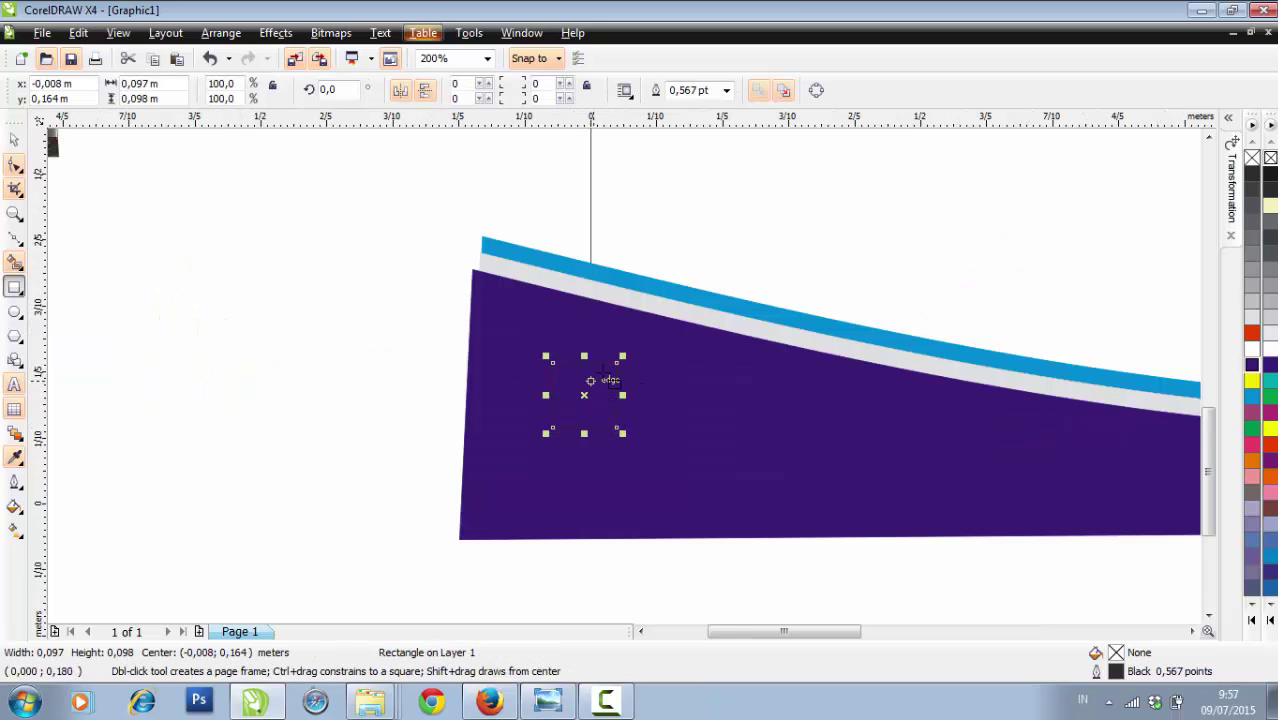
Give the small rectangle a white outline 10 pt wide
click(726, 90)
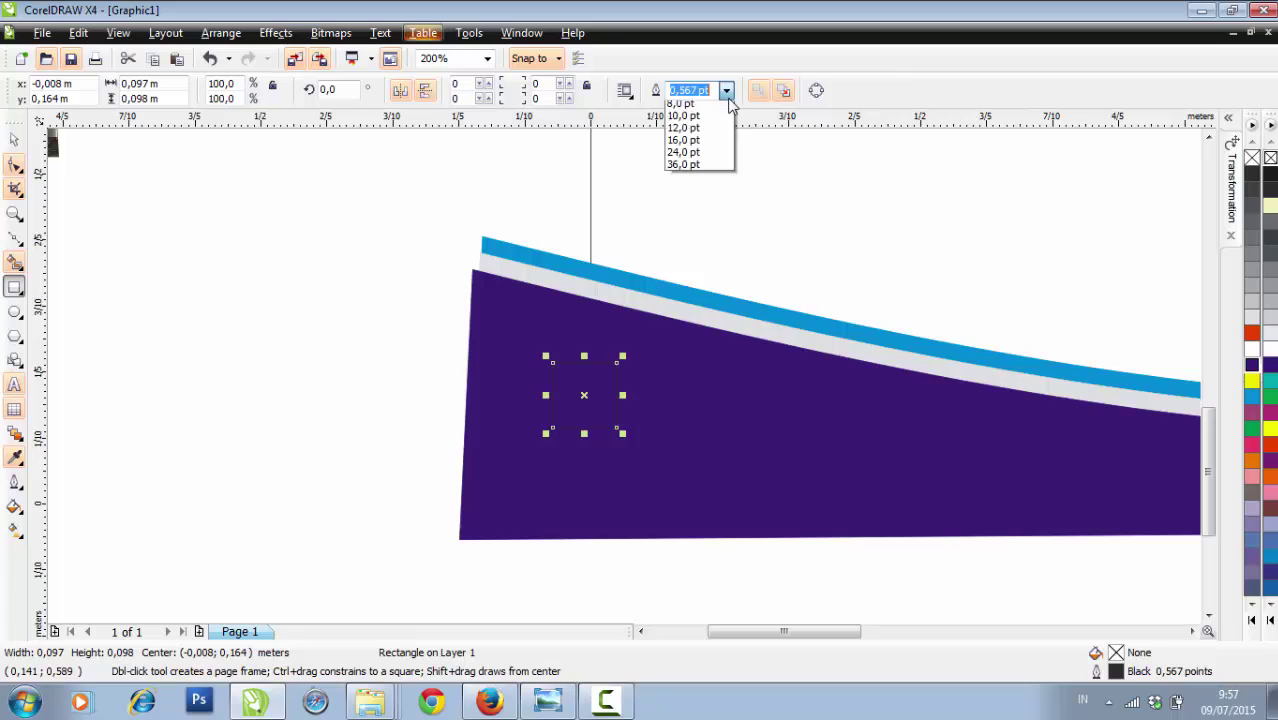
click(699, 205)
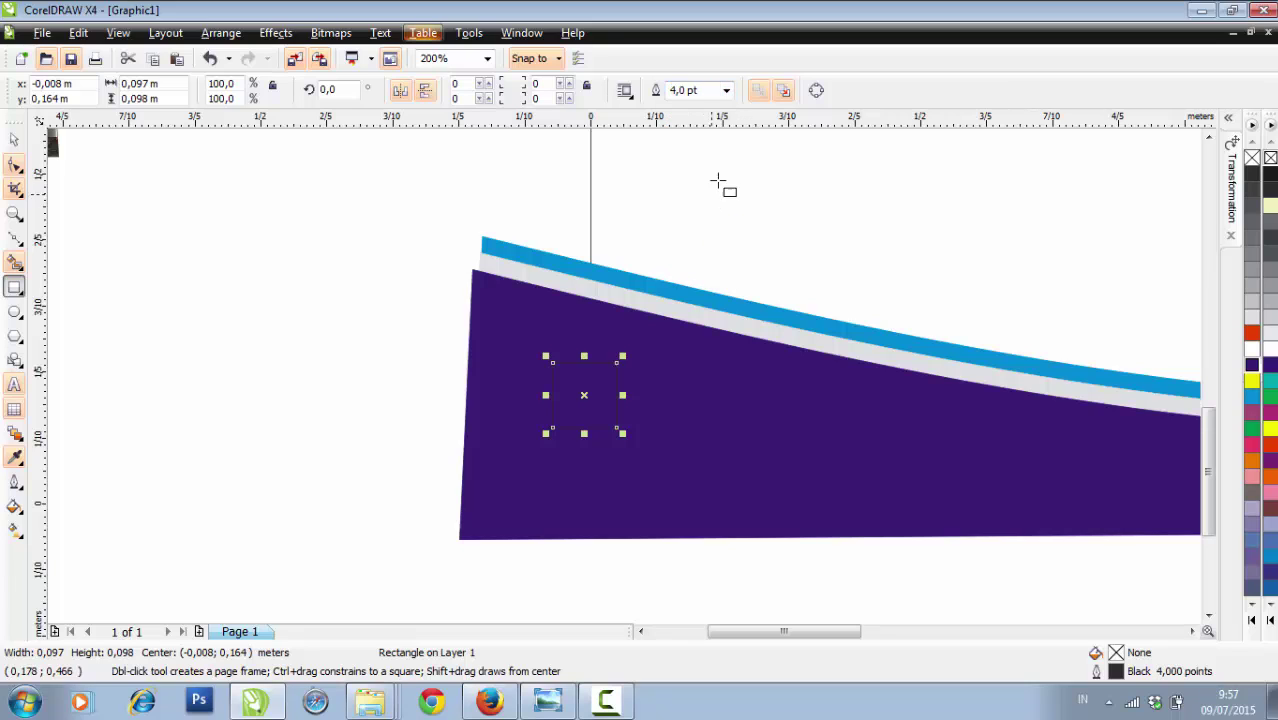
click(726, 90)
click(690, 230)
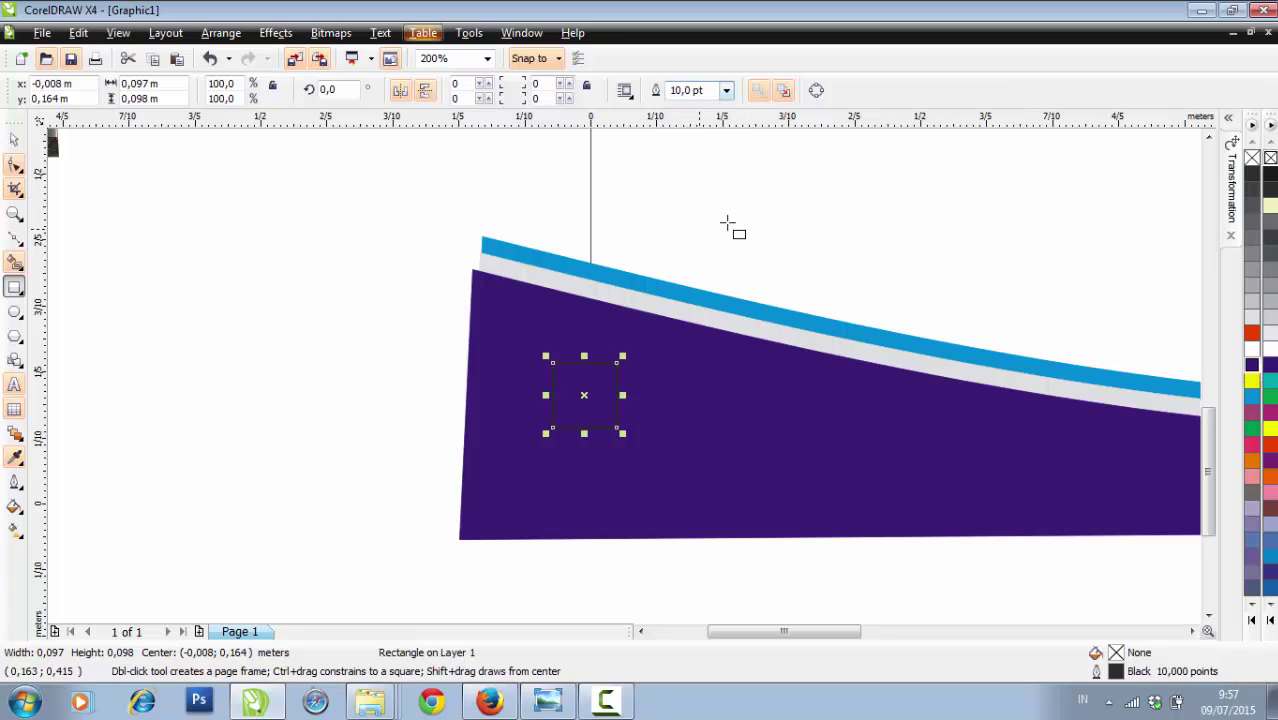
right_click(1262, 352)
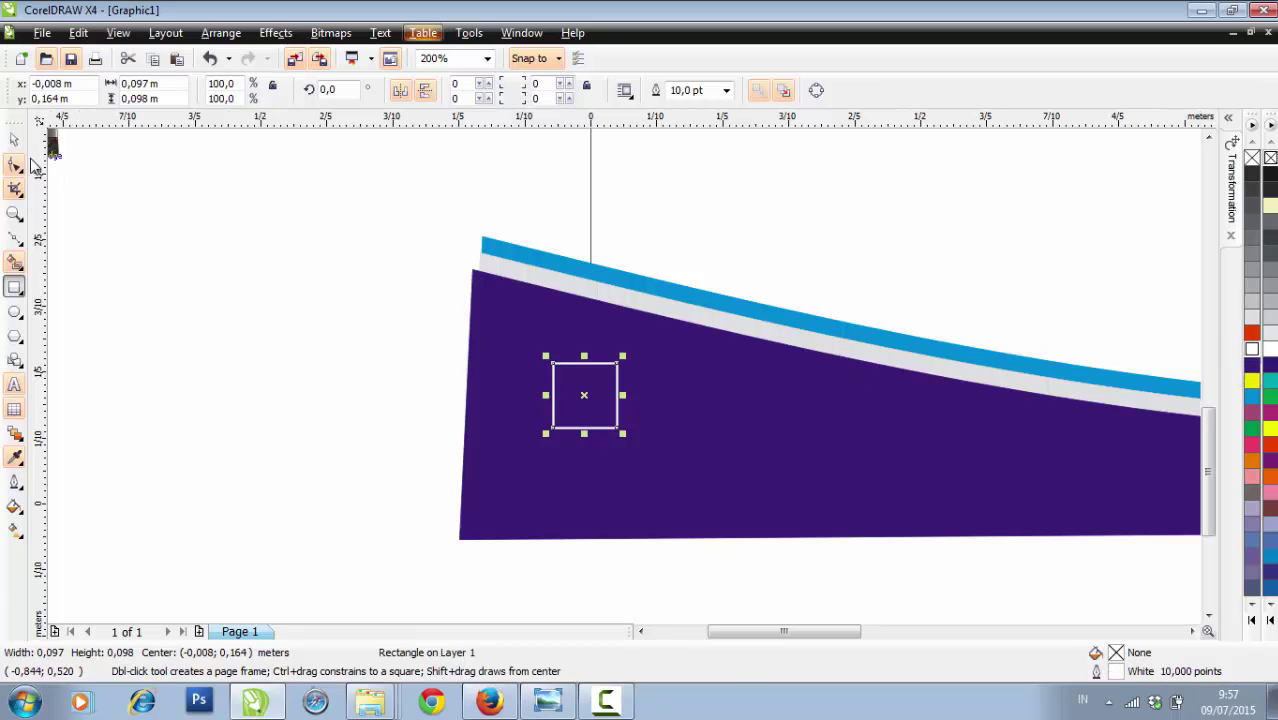
click(14, 140)
click(587, 391)
key(Escape)
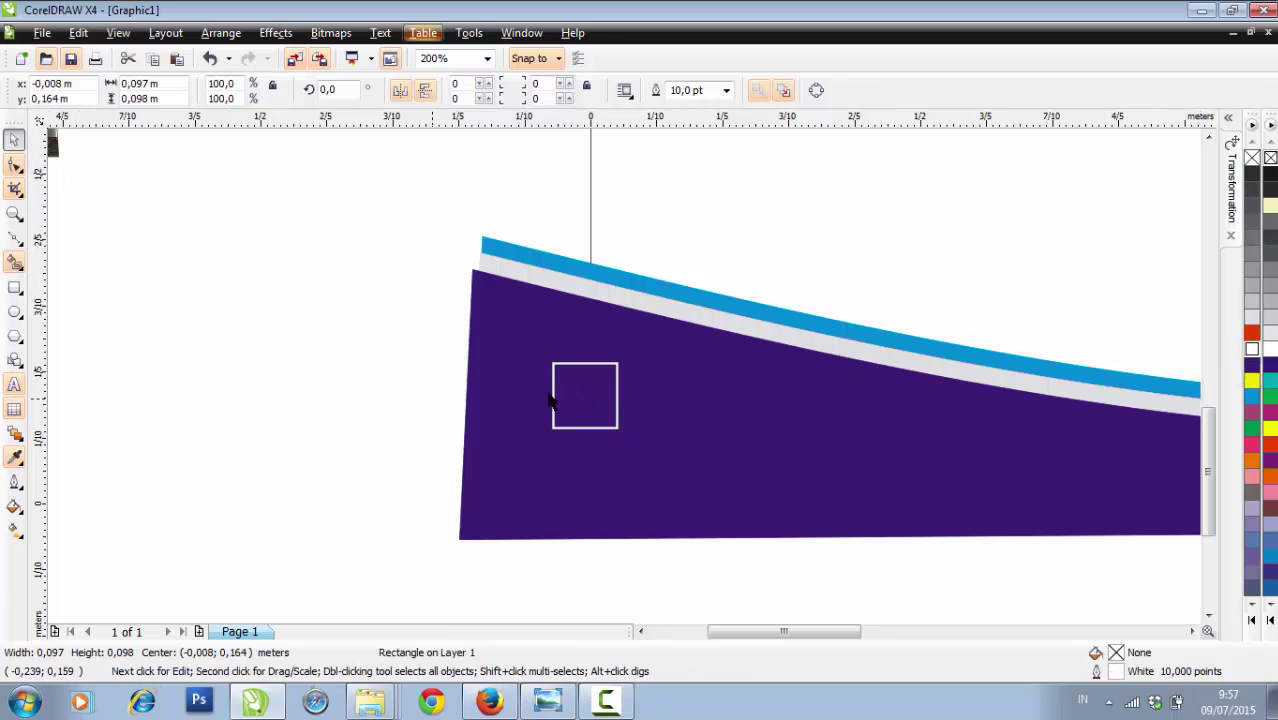
Rotate the small white-outlined square to about 315.3° so that it stands on its corner as a diamond
click(583, 393)
scroll(585, 396, up, 2)
click(623, 374)
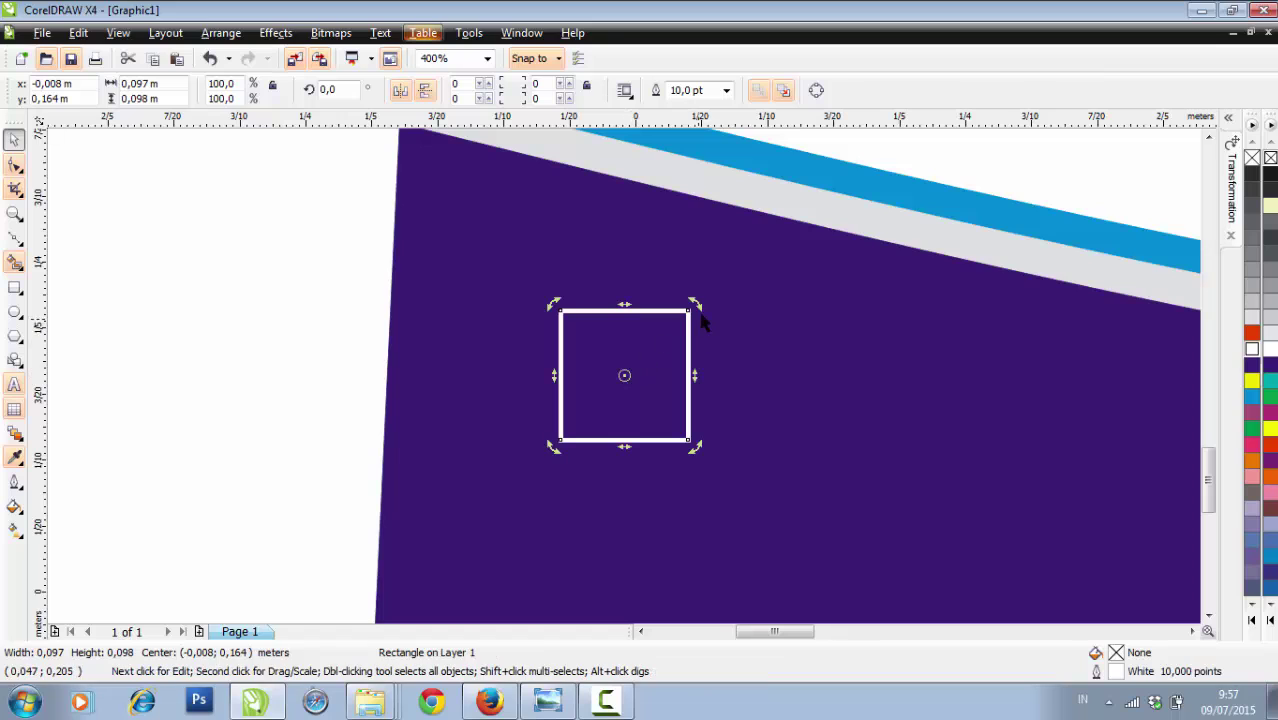
drag(697, 304, 707, 370)
click(200, 304)
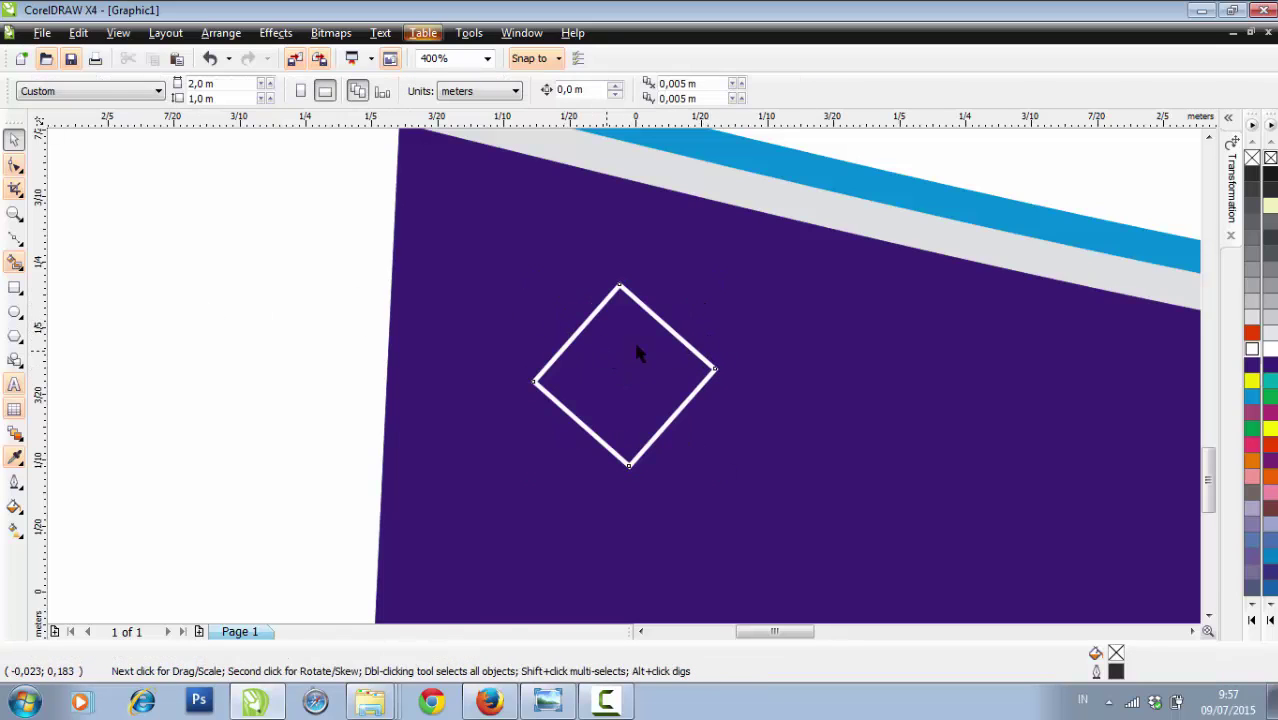
click(666, 326)
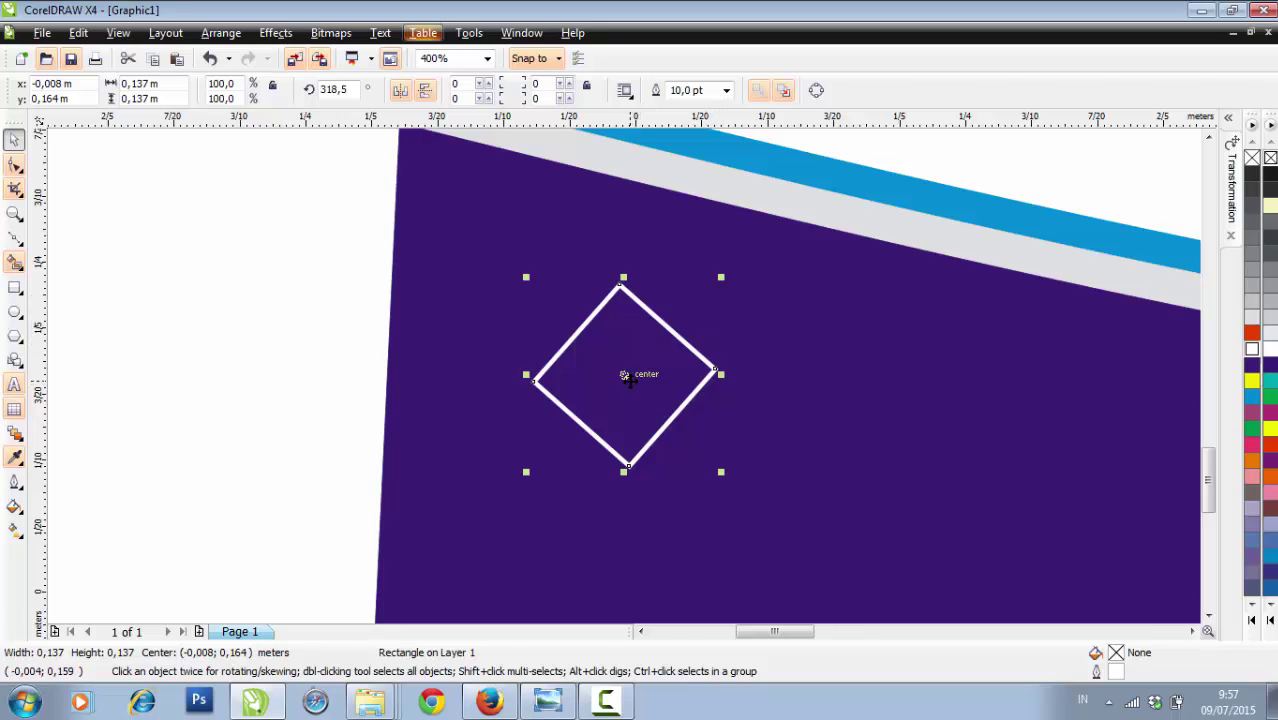
click(628, 375)
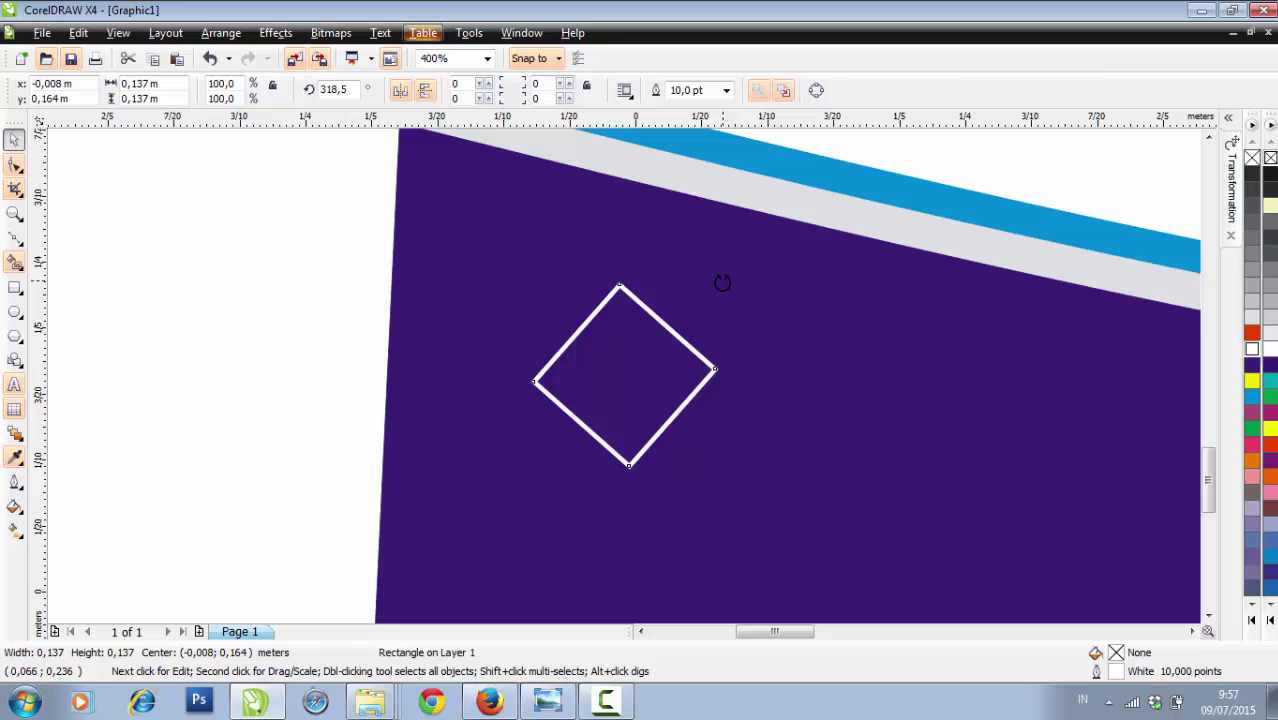
drag(722, 283, 723, 288)
click(321, 334)
click(620, 358)
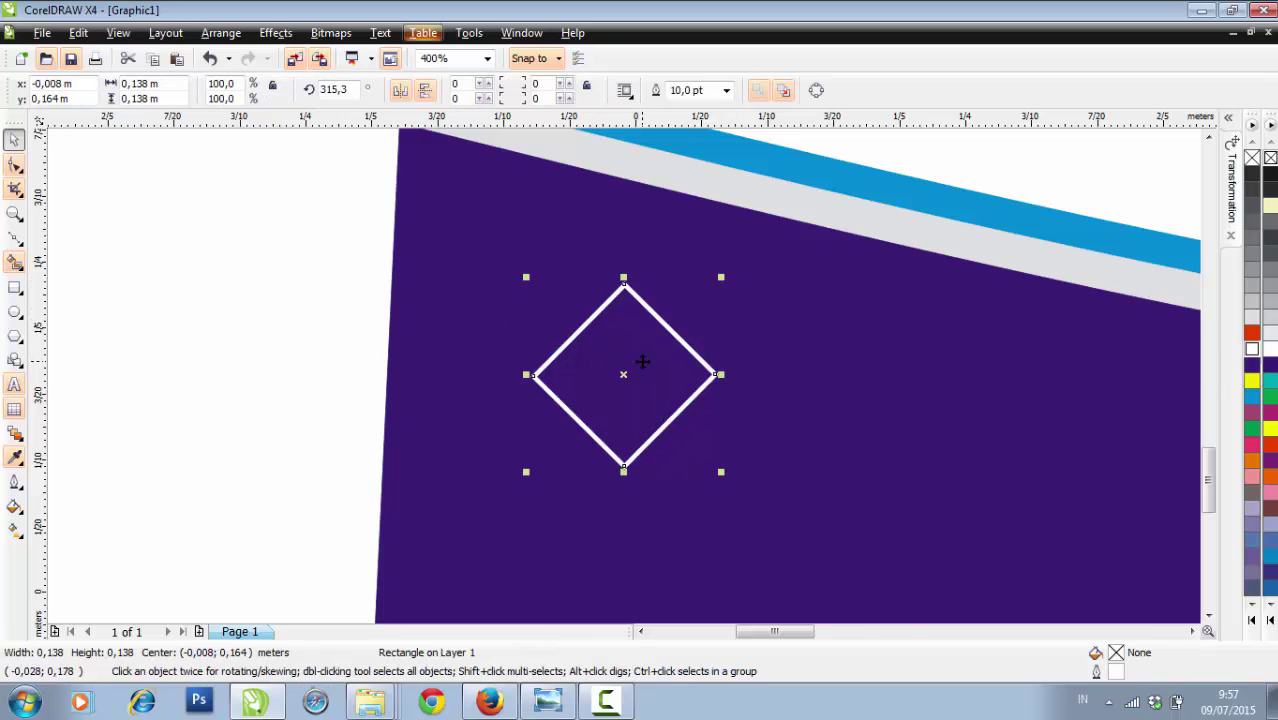
Copy the diamond to the right, scale the copy to about 0.091 m, and overlap it with the original's right corner
scroll(642, 362, down, 1)
drag(631, 377, 682, 377)
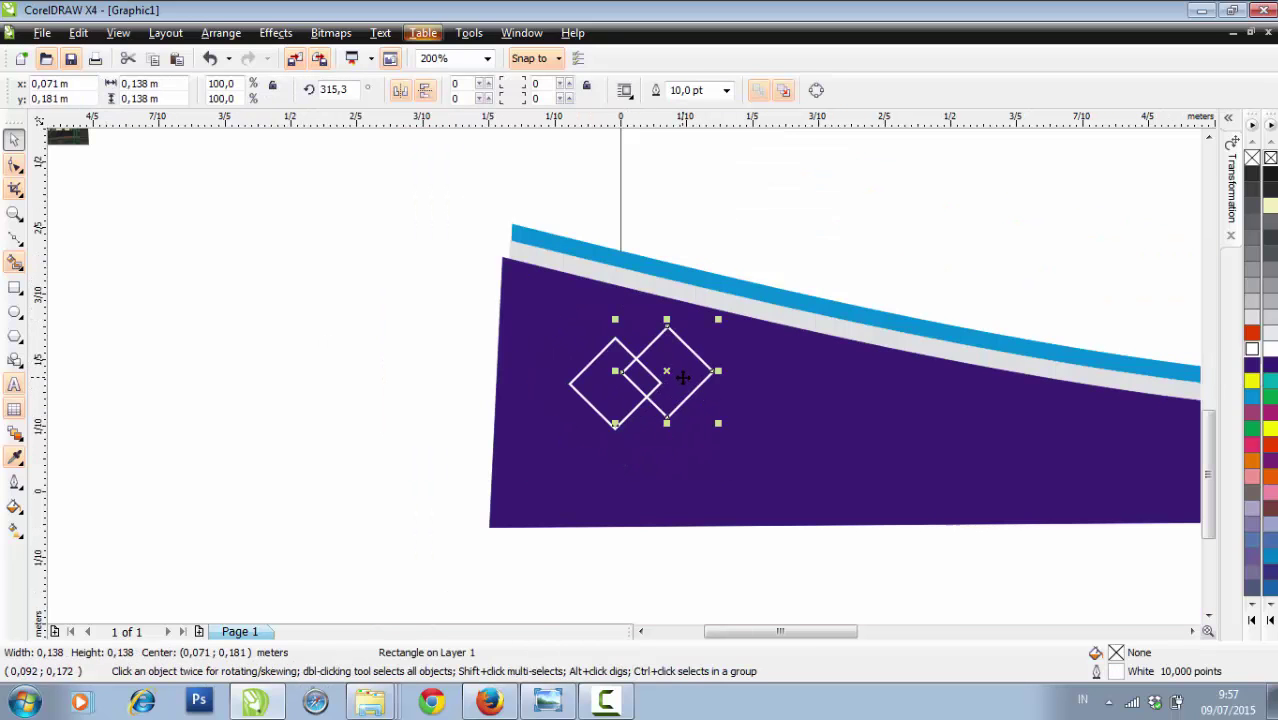
scroll(682, 377, up, 1)
drag(690, 268, 629, 330)
drag(543, 406, 562, 377)
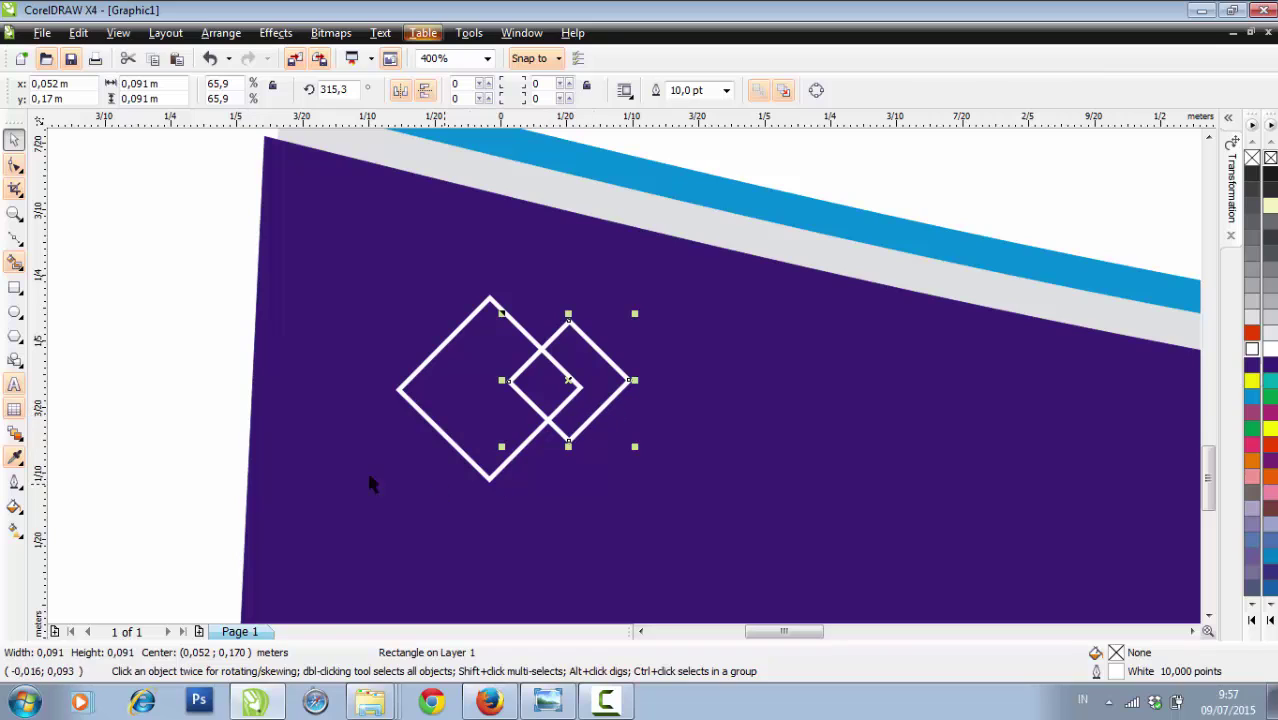
Copy the small diamond straight across so that it overlaps the large diamond's left corner
click(229, 443)
drag(616, 390, 409, 392)
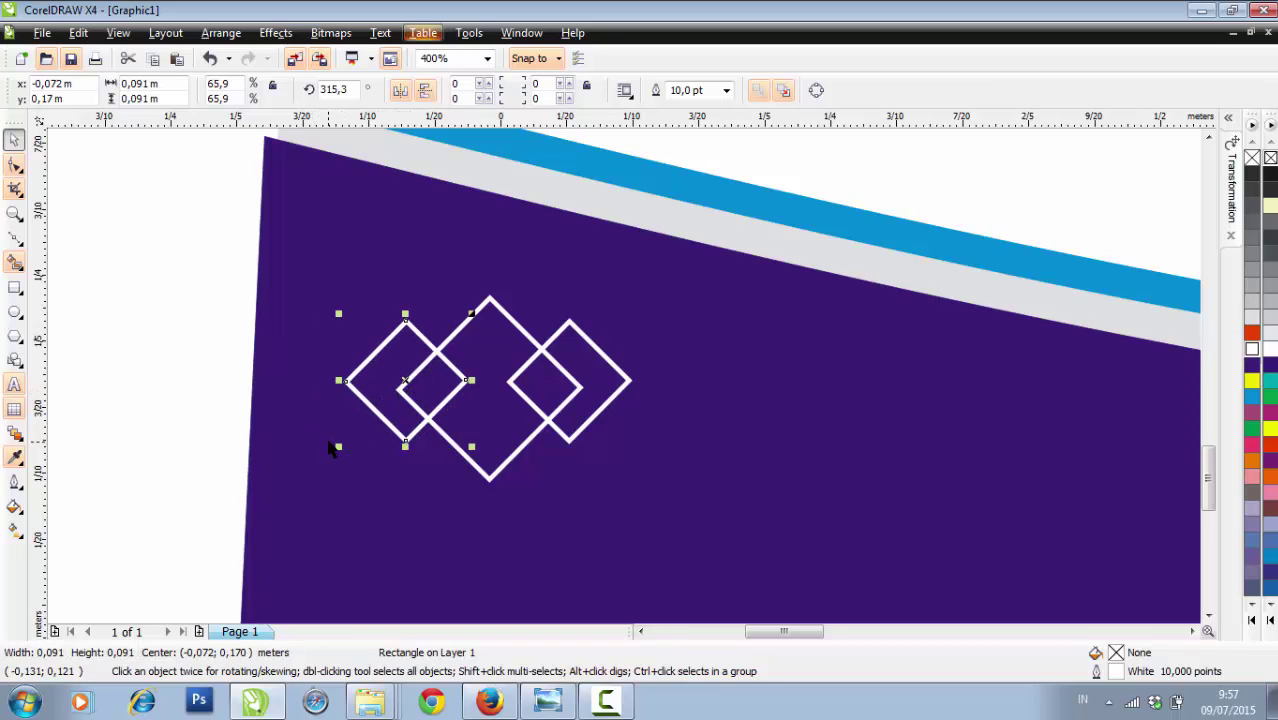
shift+click(594, 386)
click(201, 400)
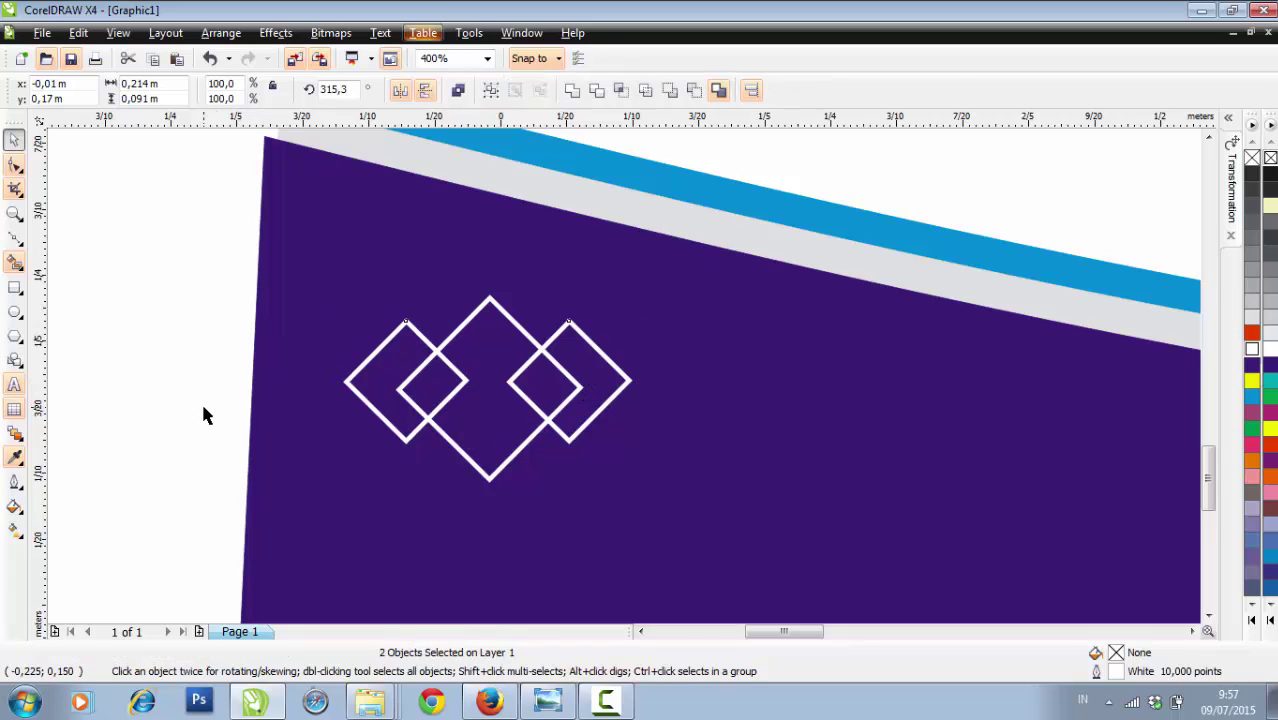
Copy the left small diamond onto the large diamond's top corner and nudge the copy slightly left and down
click(428, 392)
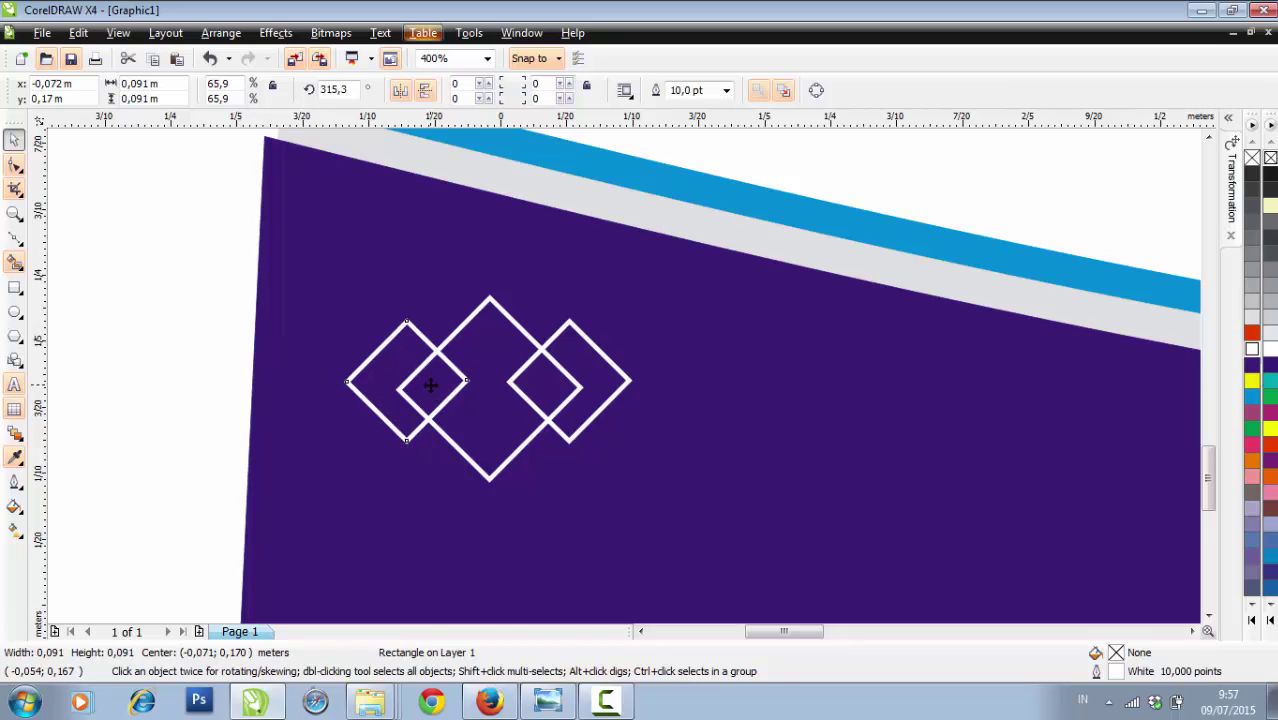
click(430, 386)
drag(430, 386, 515, 287)
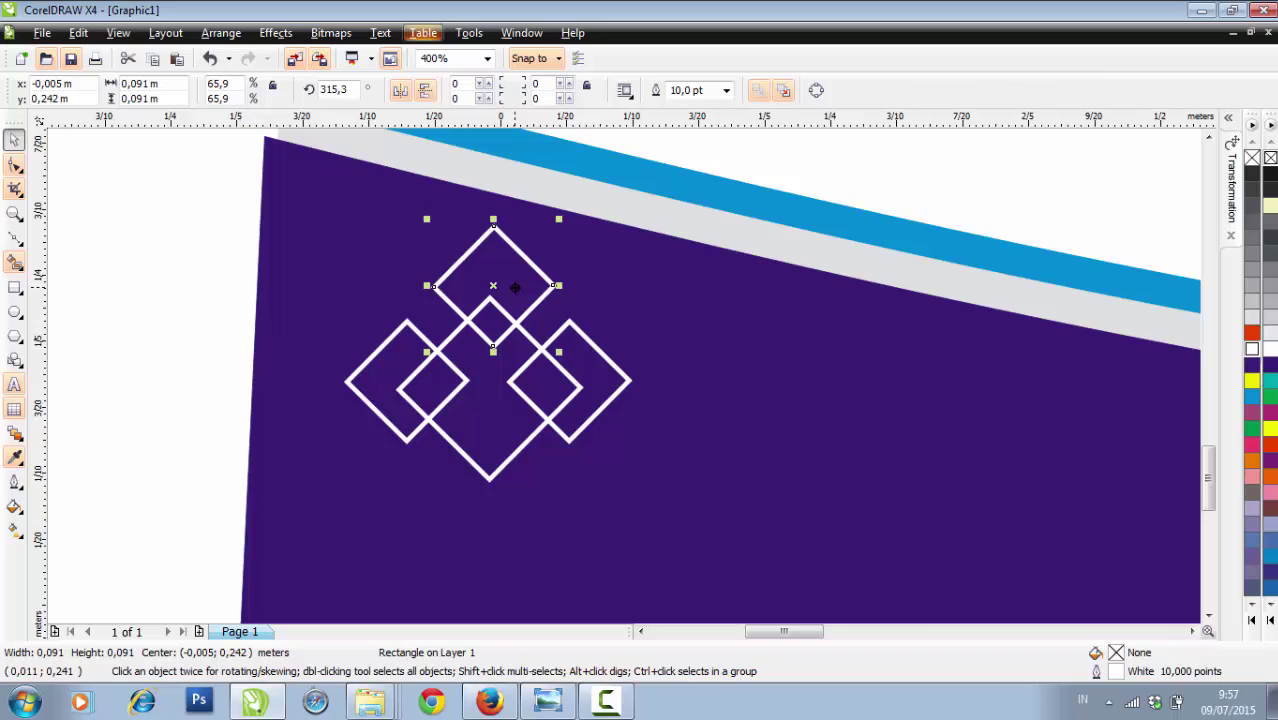
key(Left)
key(Down)
key(Down)
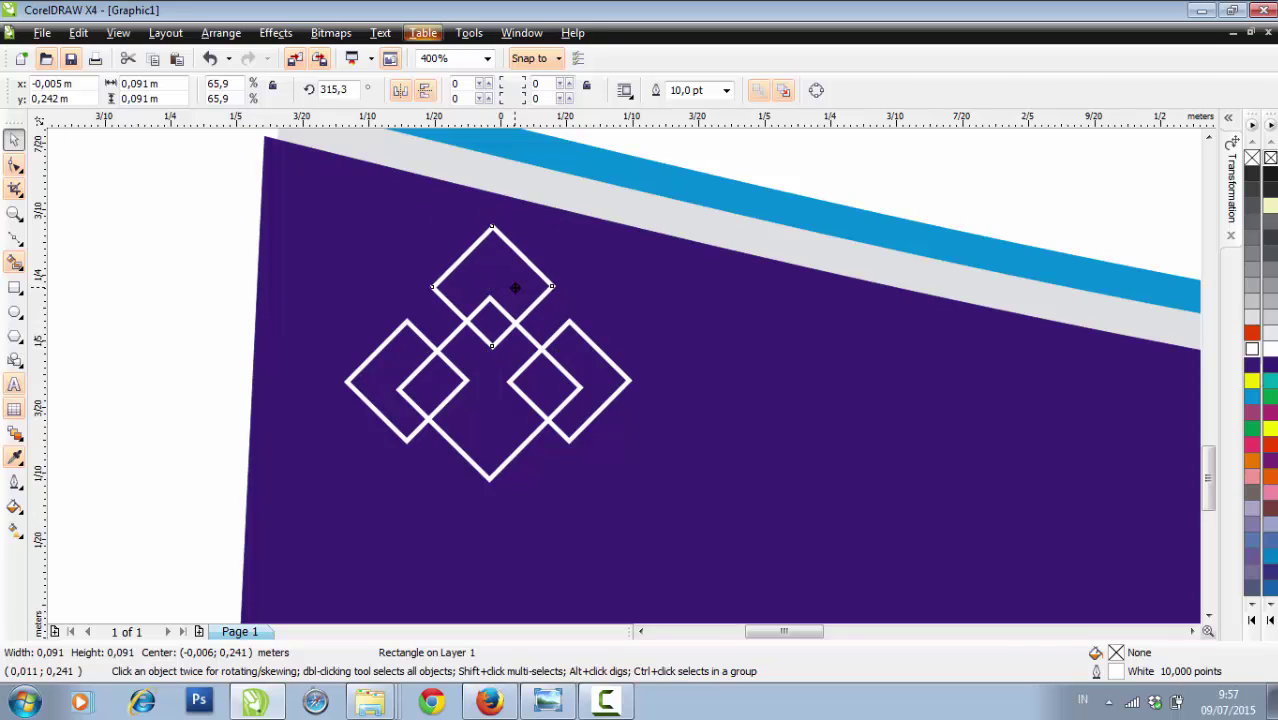
drag(515, 288, 515, 288)
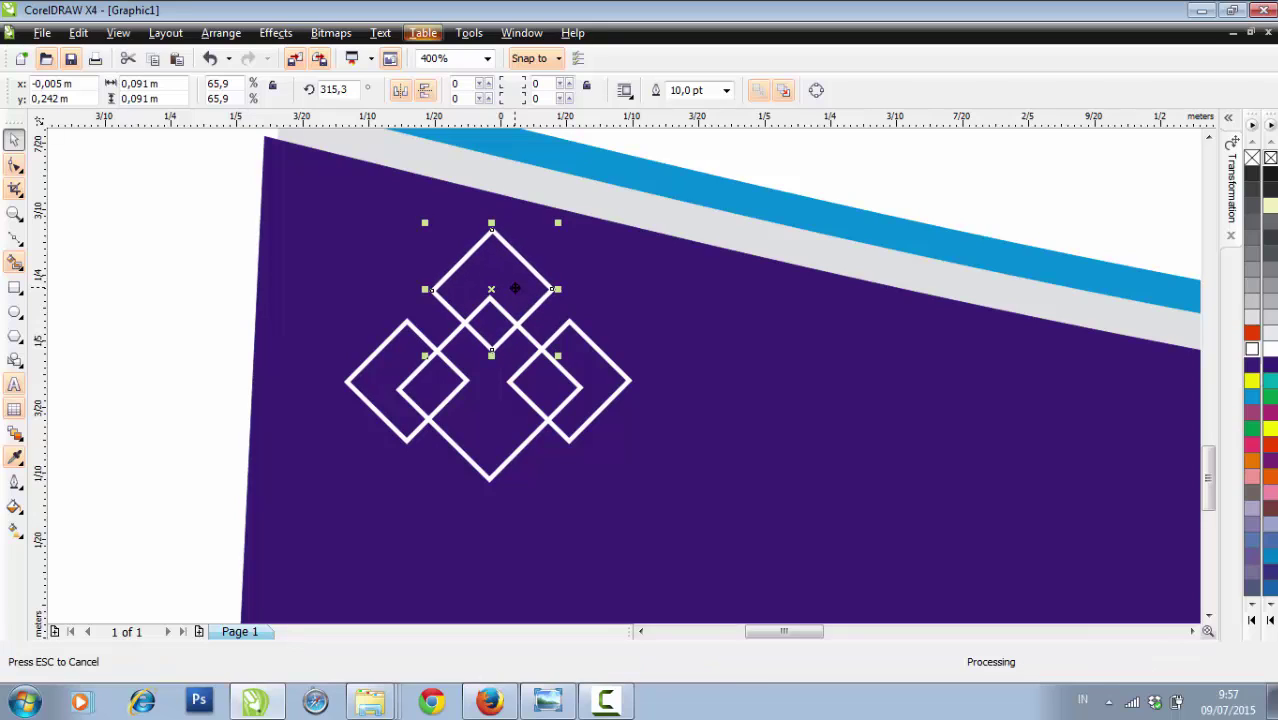
Duplicate the upper small diamond and place the copy over the large diamond's bottom corner, nudging it slightly up and right
key(ctrl+d)
drag(576, 221, 483, 507)
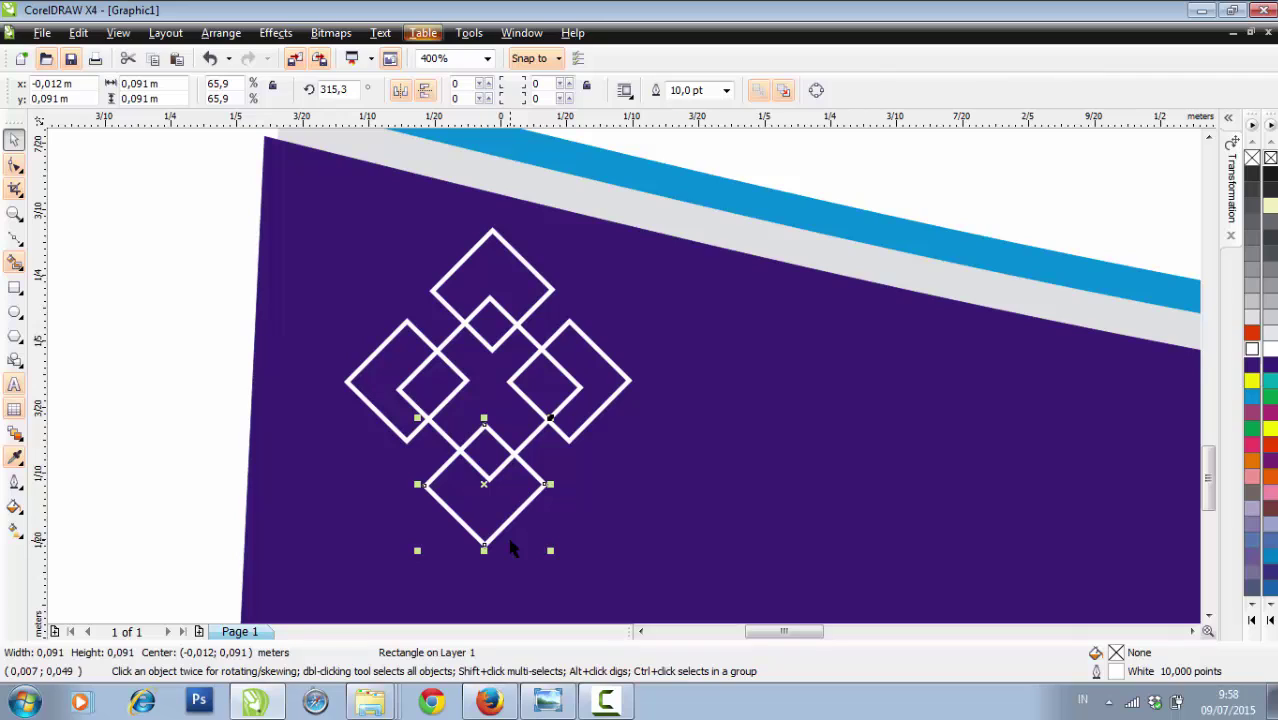
key(Up)
key(Right)
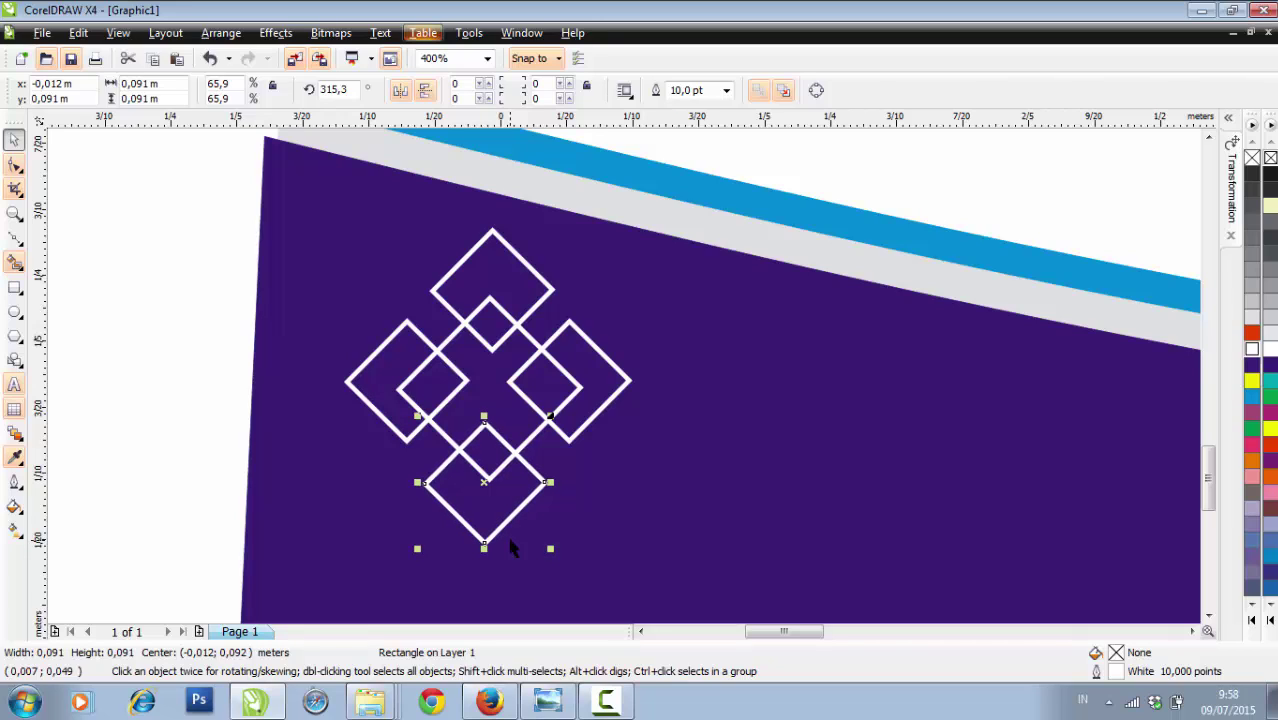
key(Up)
key(Up)
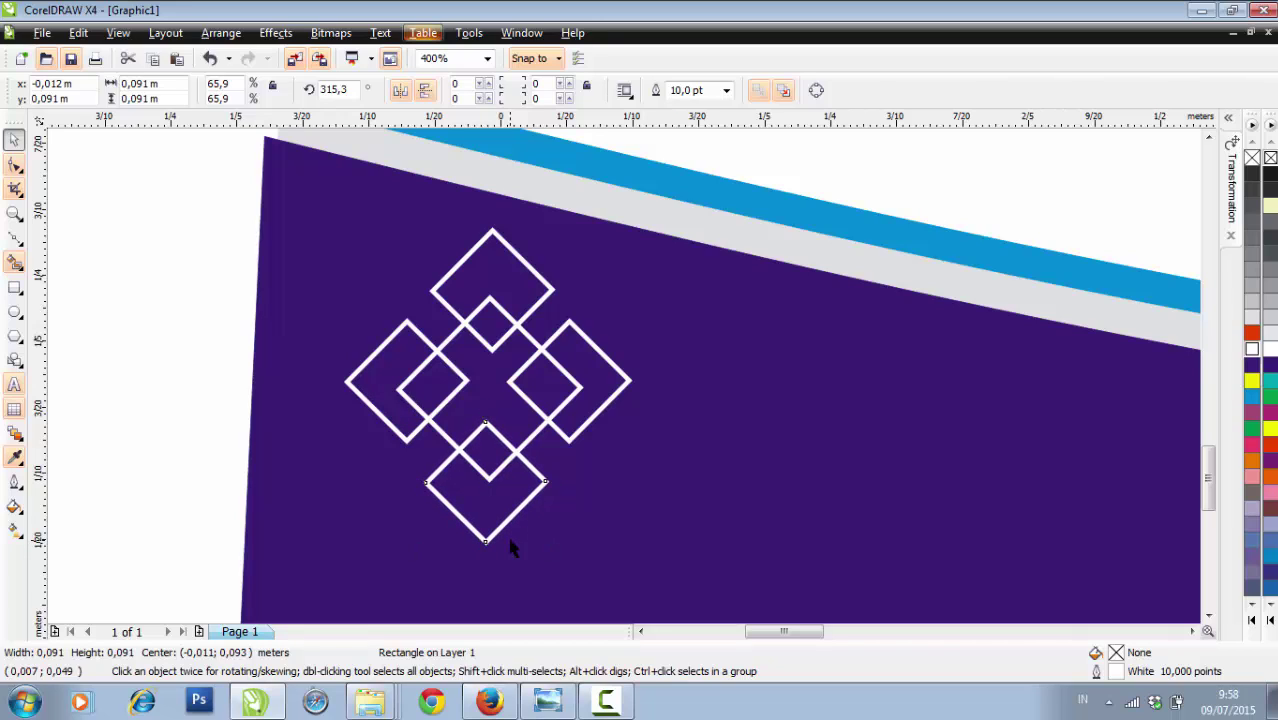
Fine-tune the lower small diamond's position with small nudges left and up to match the other overlaps
click(270, 462)
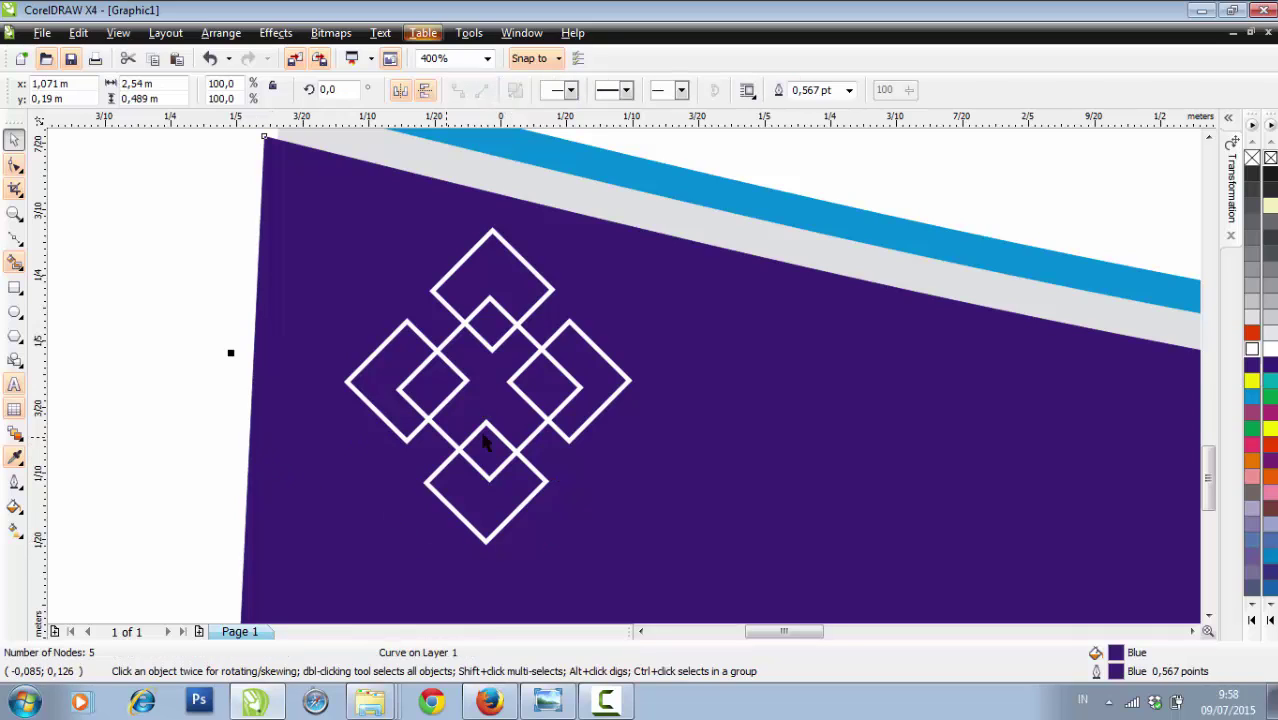
click(443, 464)
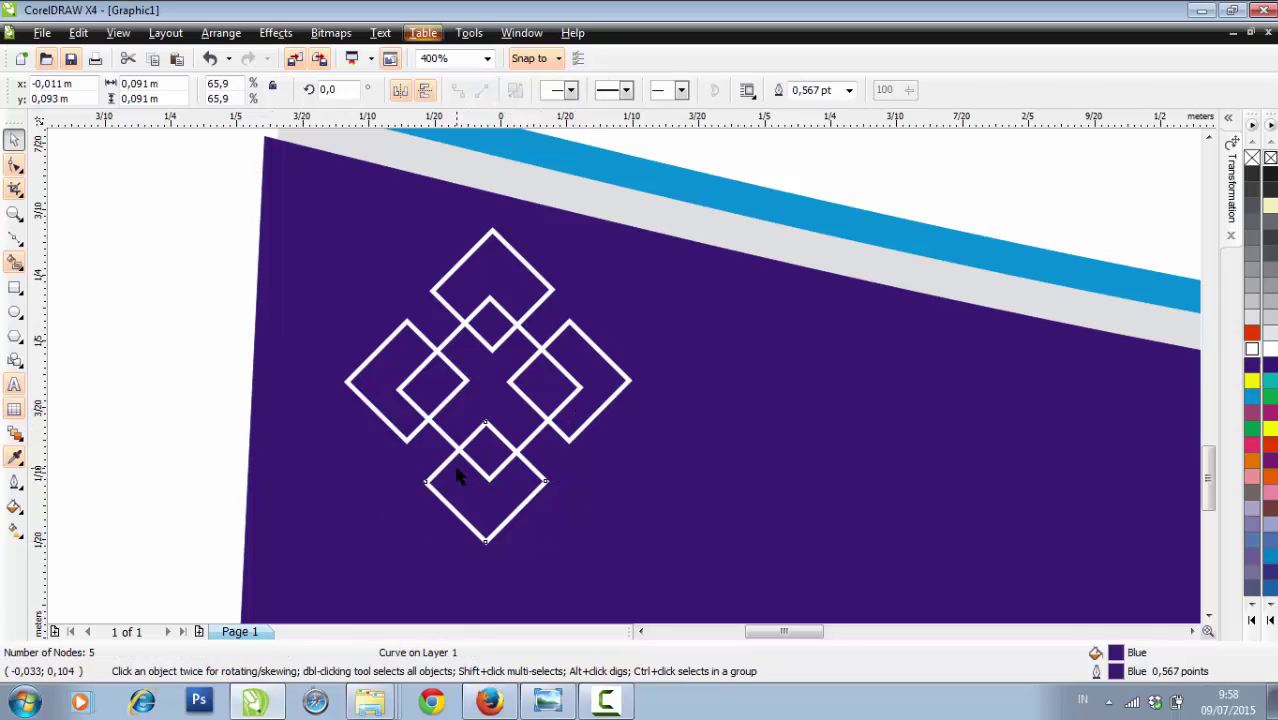
key(Left)
key(Left)
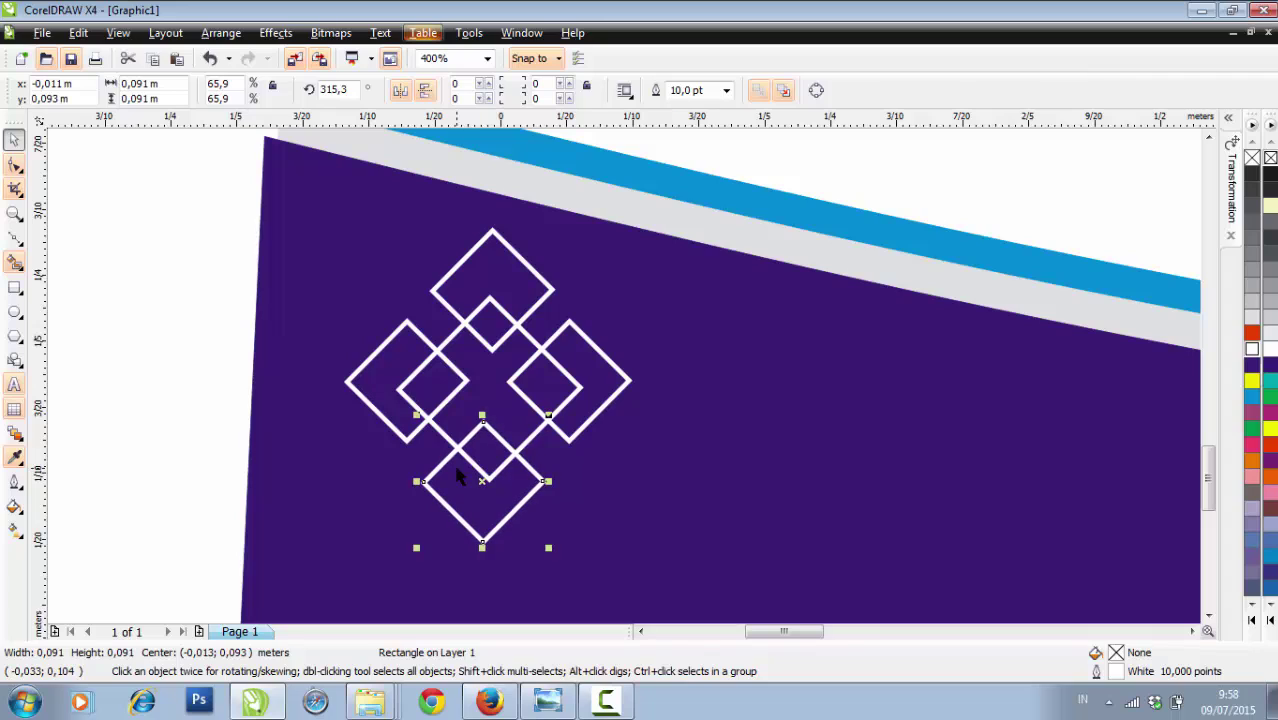
key(Up)
key(Up)
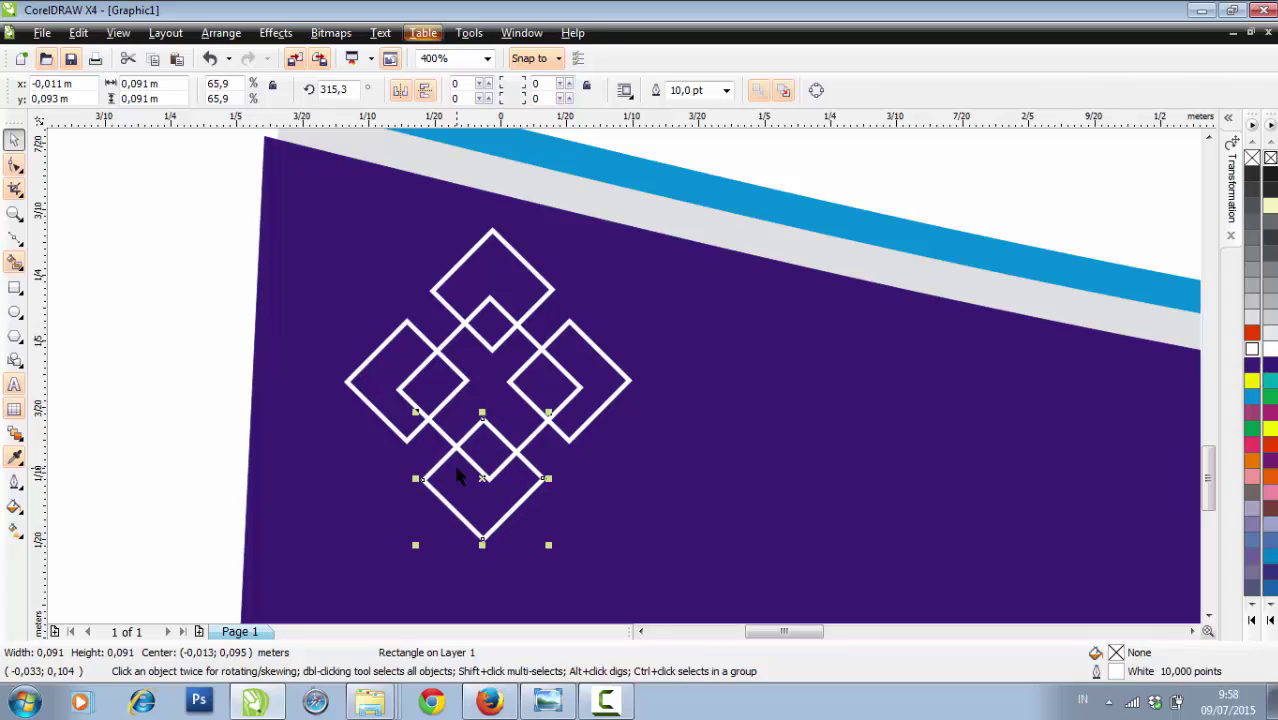
key(Right)
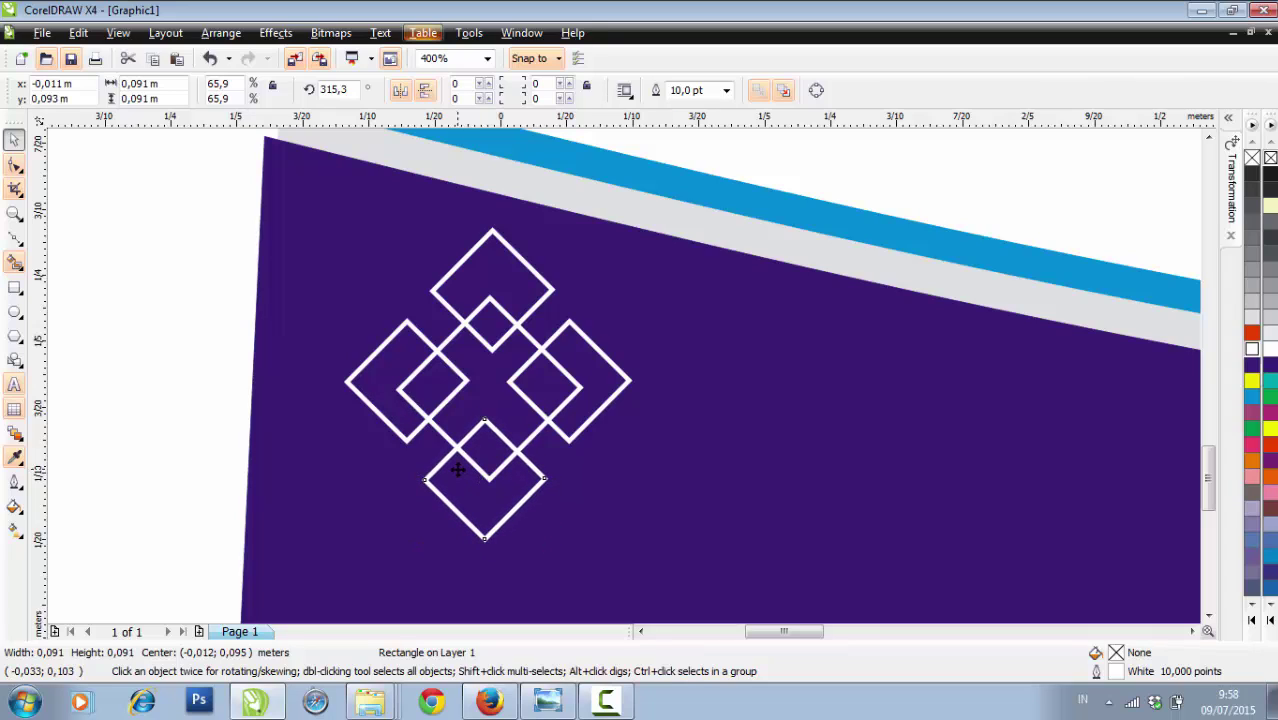
Try to centre-align the lower small diamond with the large central diamond, and undo the alignment
shift+click(500, 405)
shift+click(500, 405)
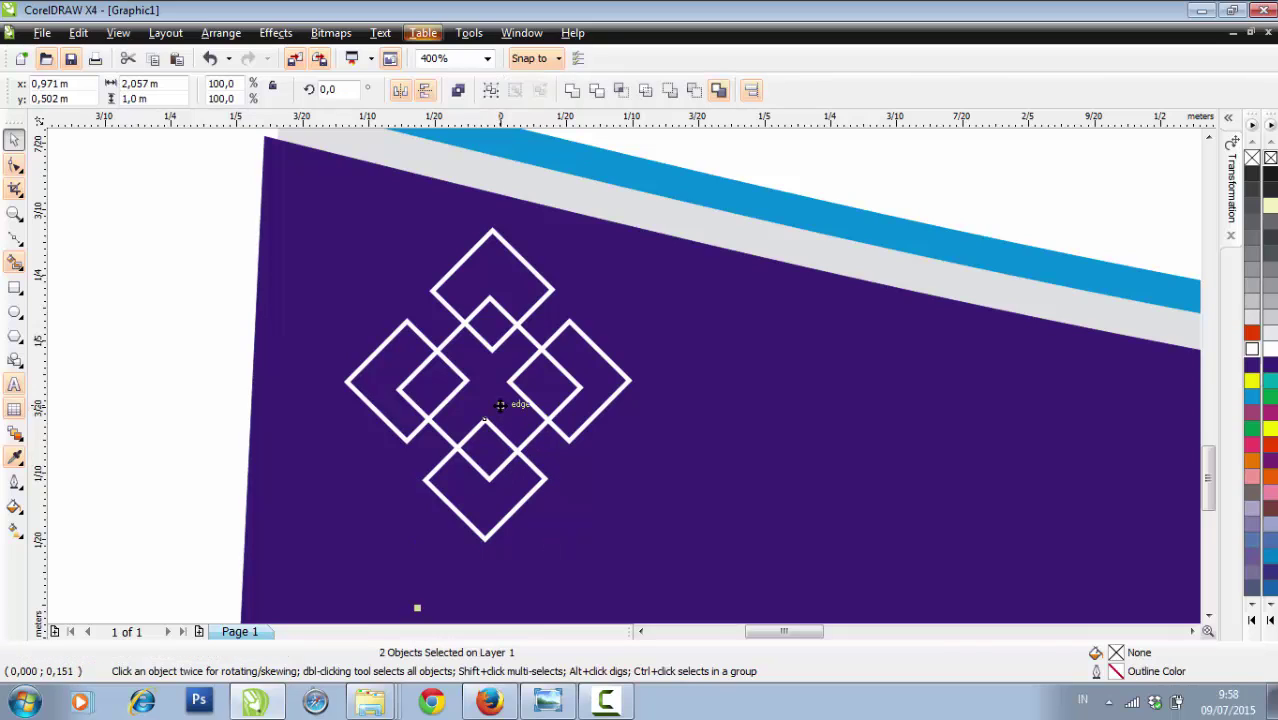
key(c)
key(ctrl+z)
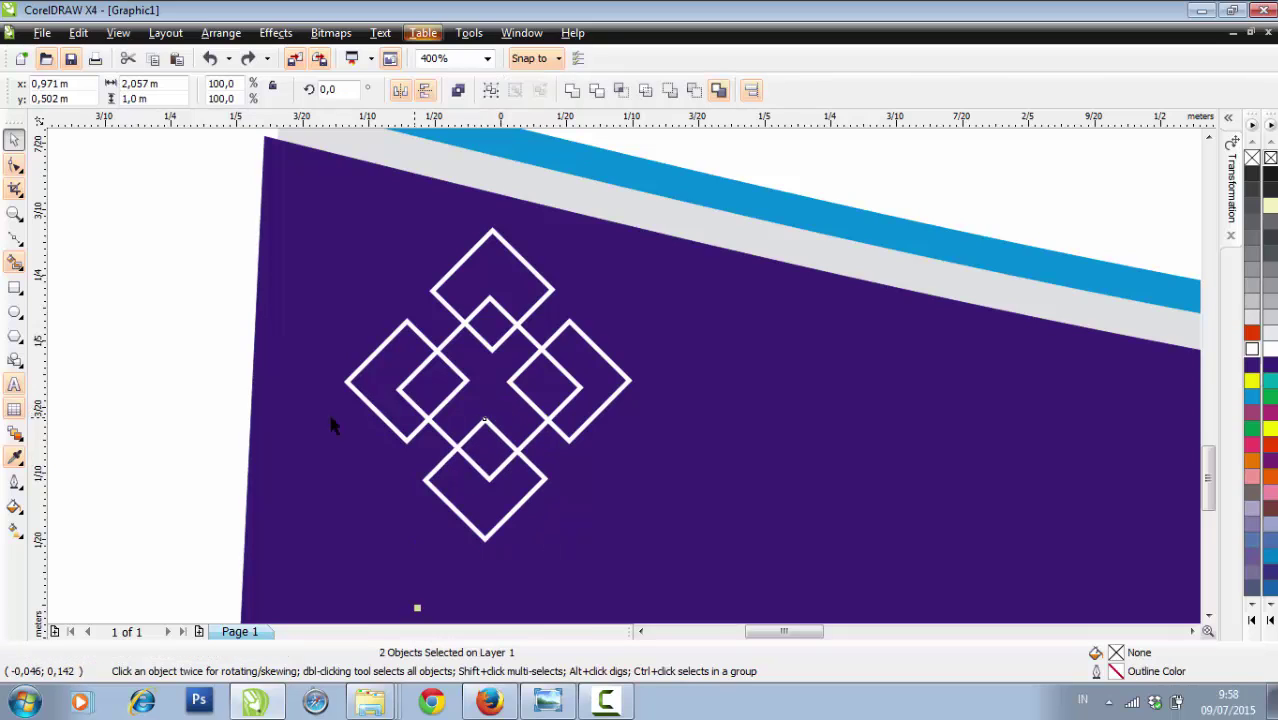
click(222, 425)
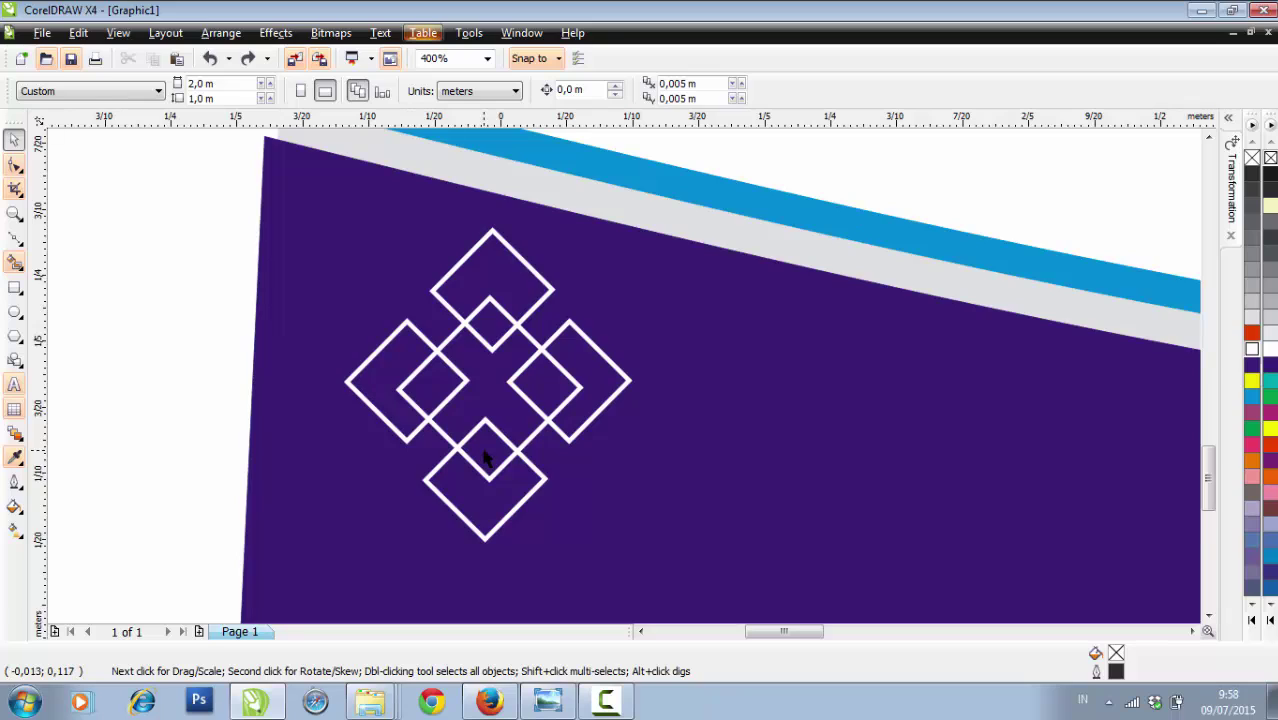
scroll(630, 372, down, 2)
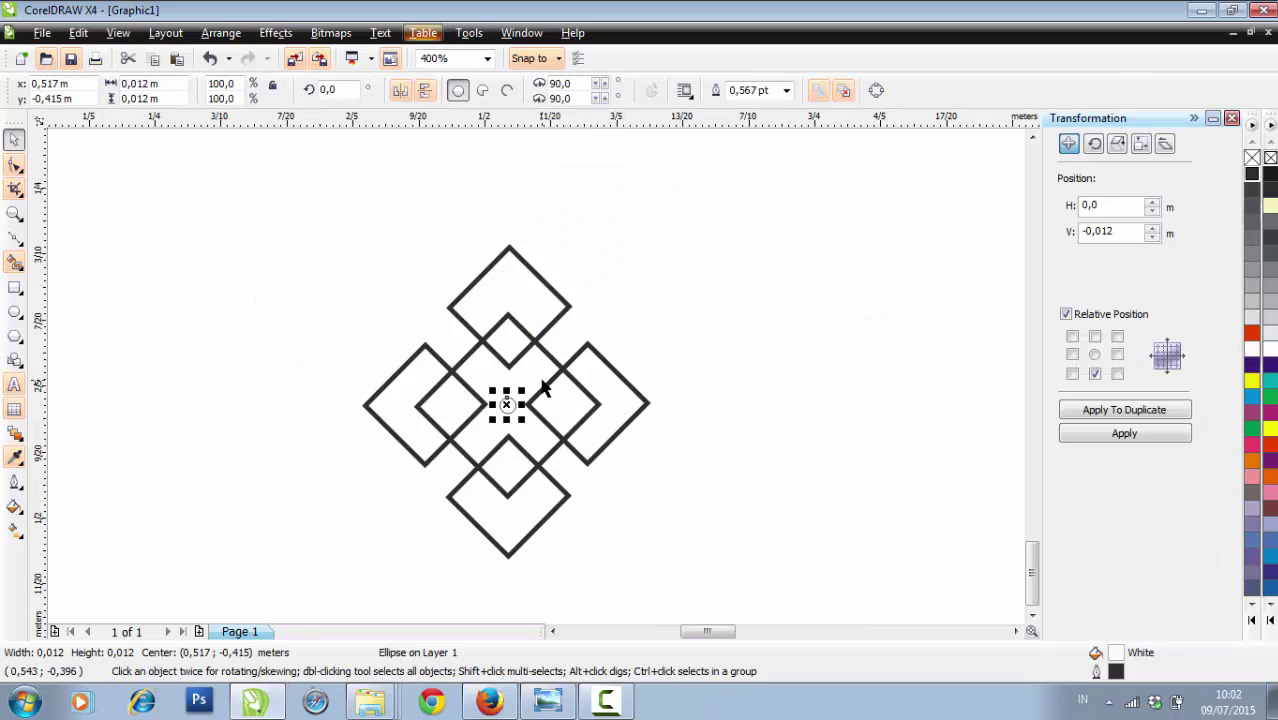
click(645, 360)
scroll(540, 365, down, 3)
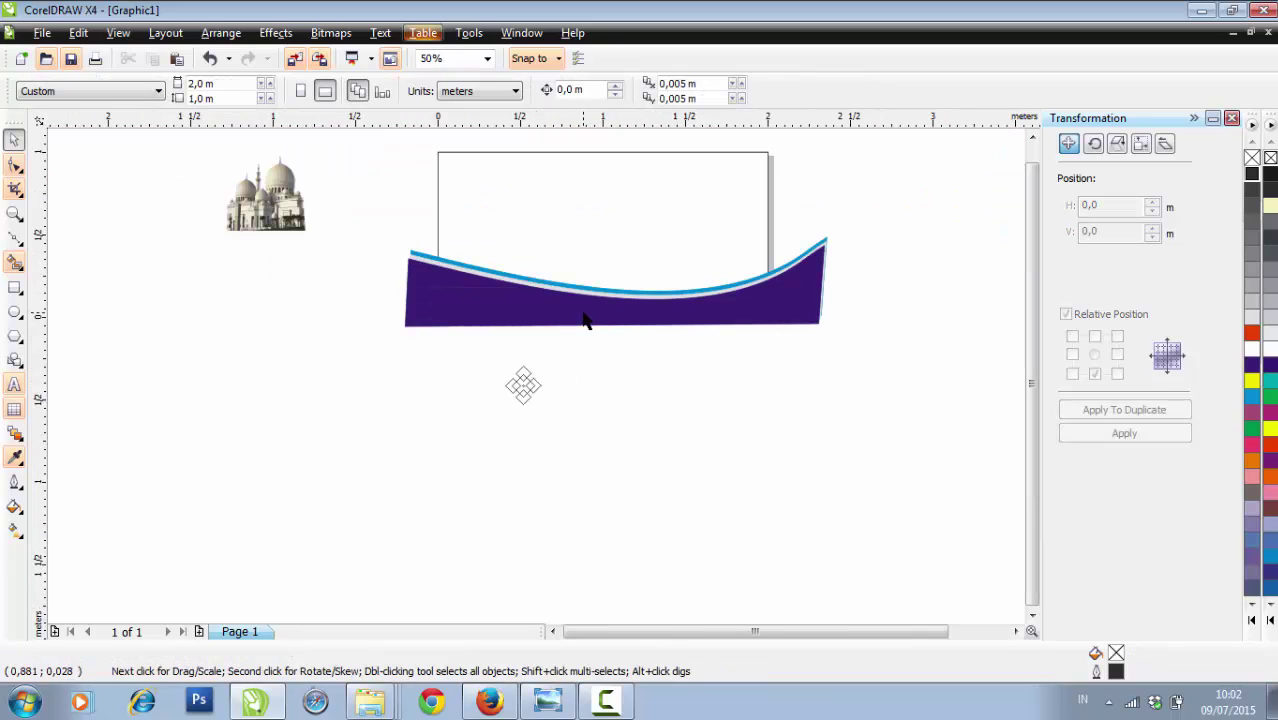
drag(352, 228, 901, 348)
click(757, 386)
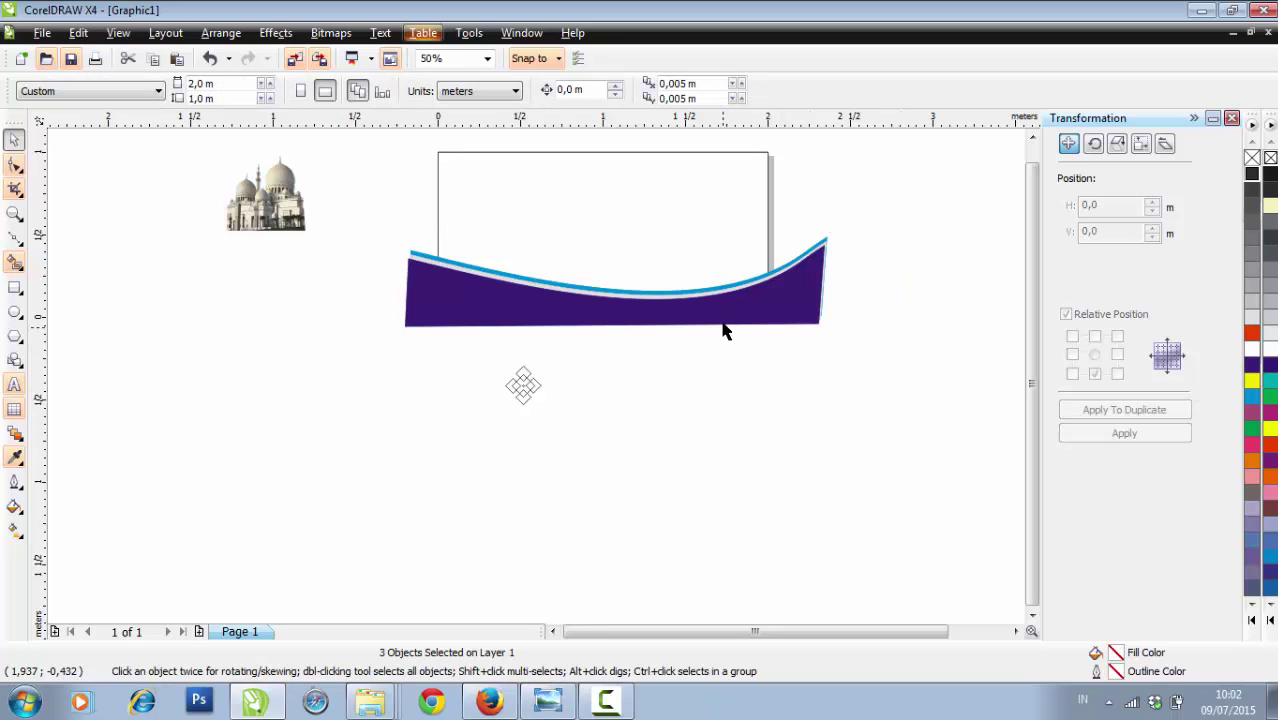
click(730, 312)
click(741, 353)
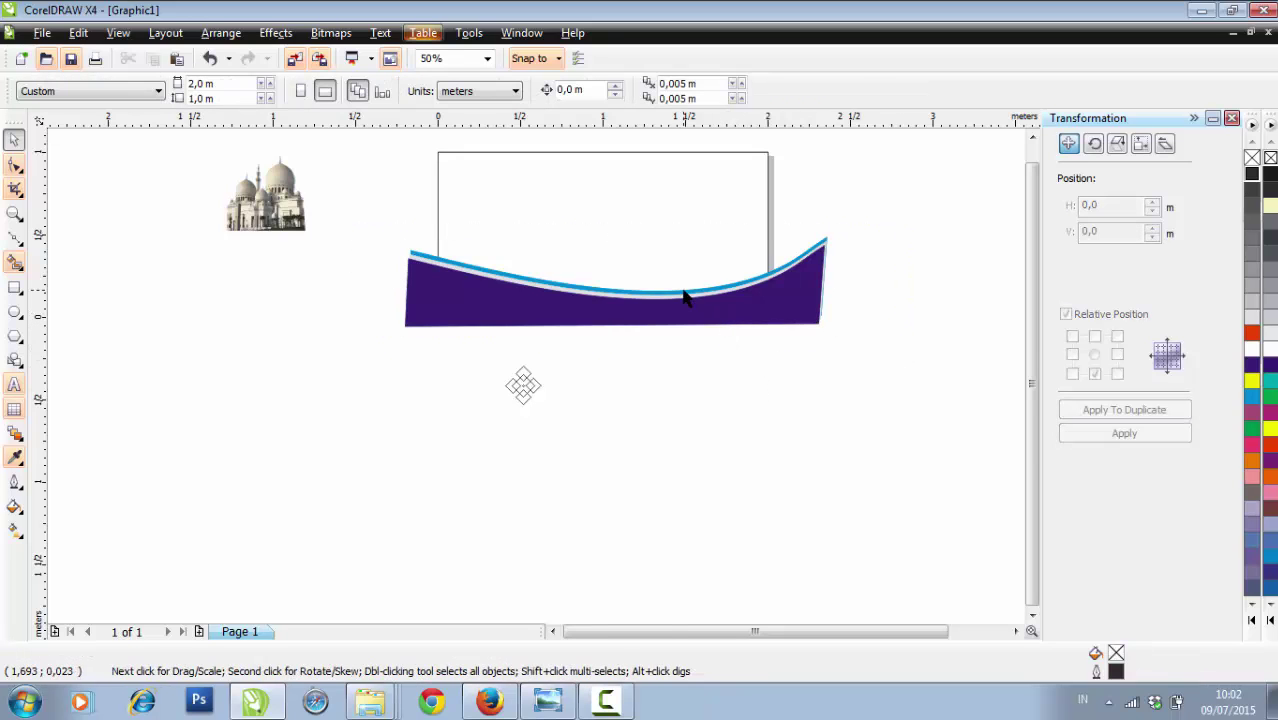
scroll(682, 291, up, 1)
scroll(493, 403, up, 1)
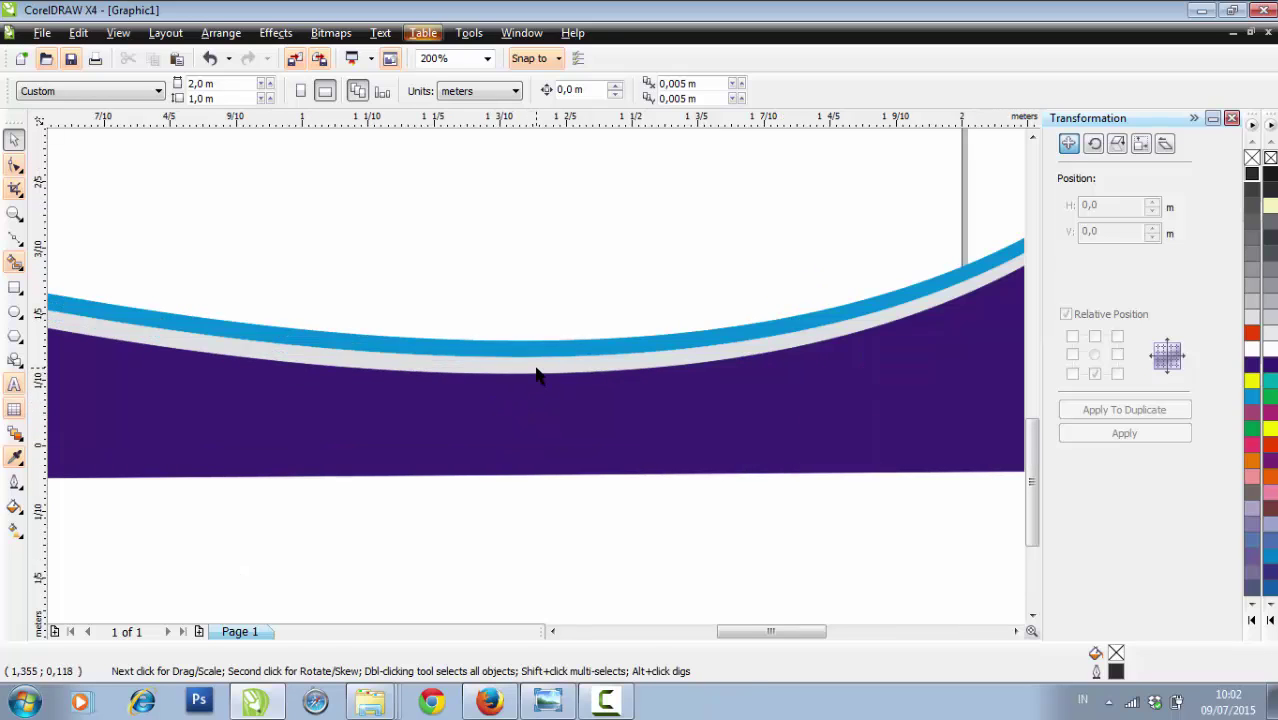
click(536, 374)
scroll(536, 374, down, 1)
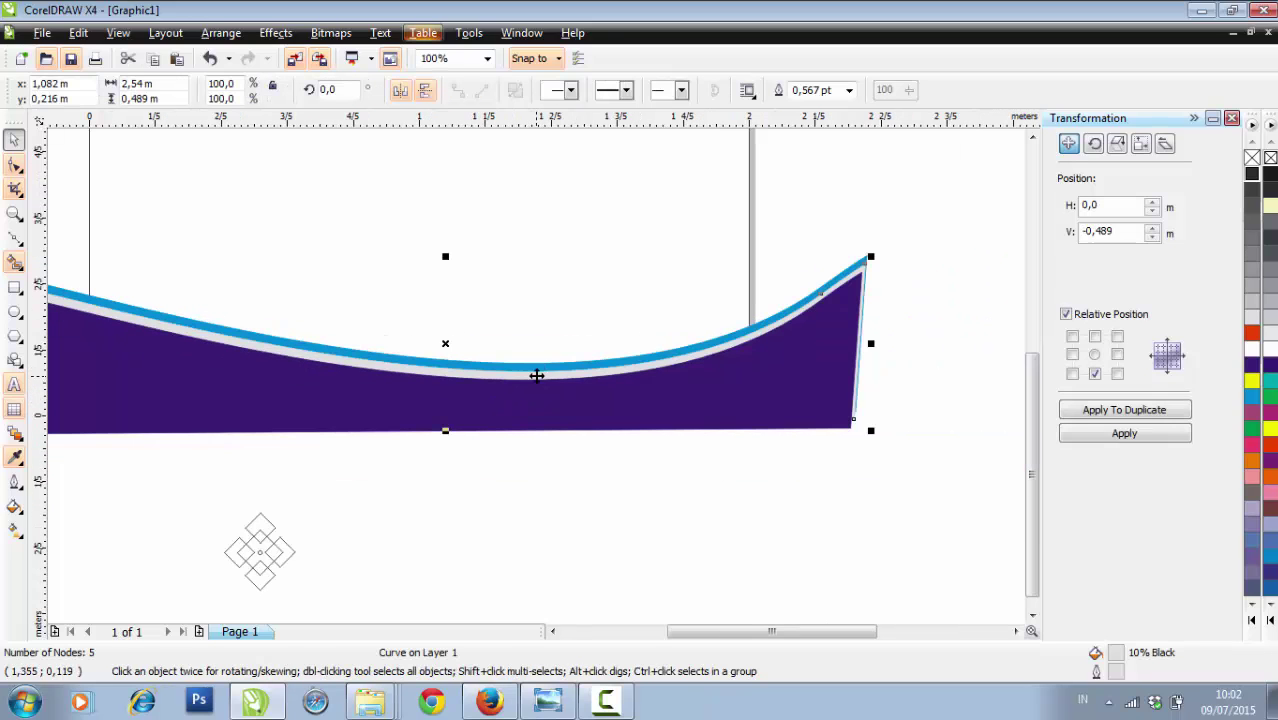
click(588, 480)
scroll(513, 413, down, 1)
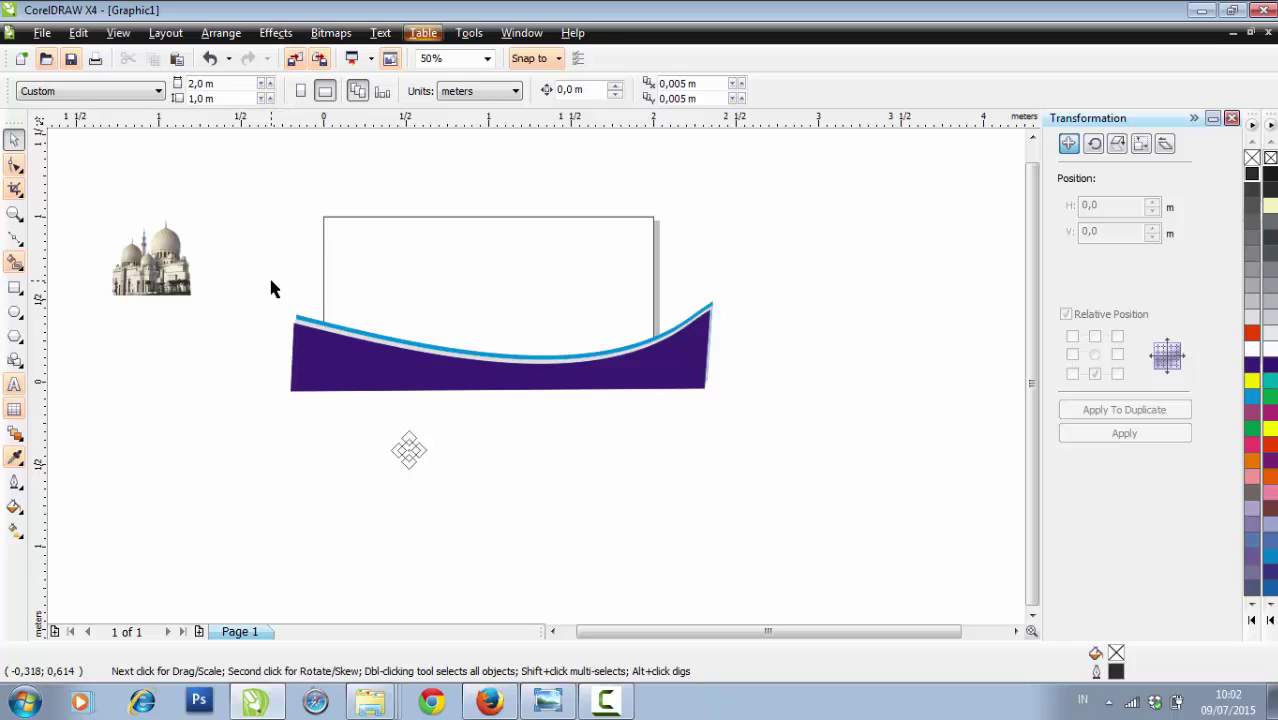
Duplicate the diamond ornament nine times to the right at a 0.214 m horizontal offset, forming a row of ten
drag(347, 416, 510, 514)
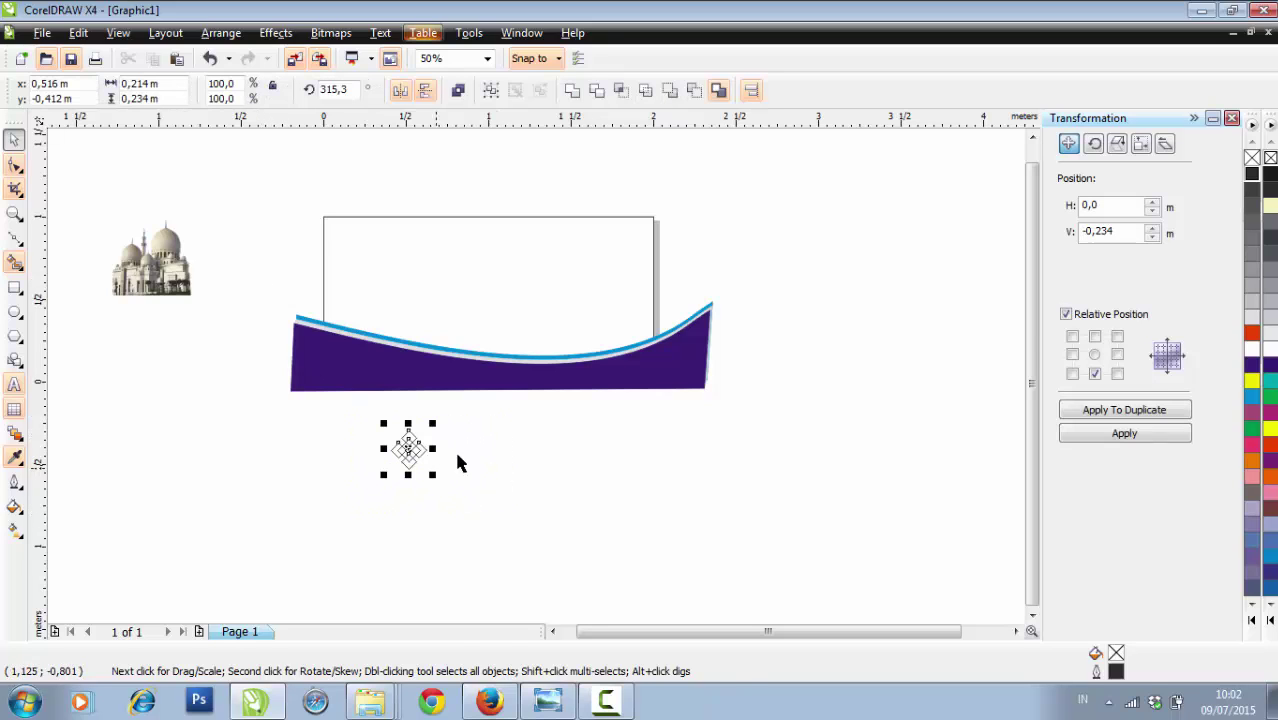
click(1117, 354)
click(1123, 410)
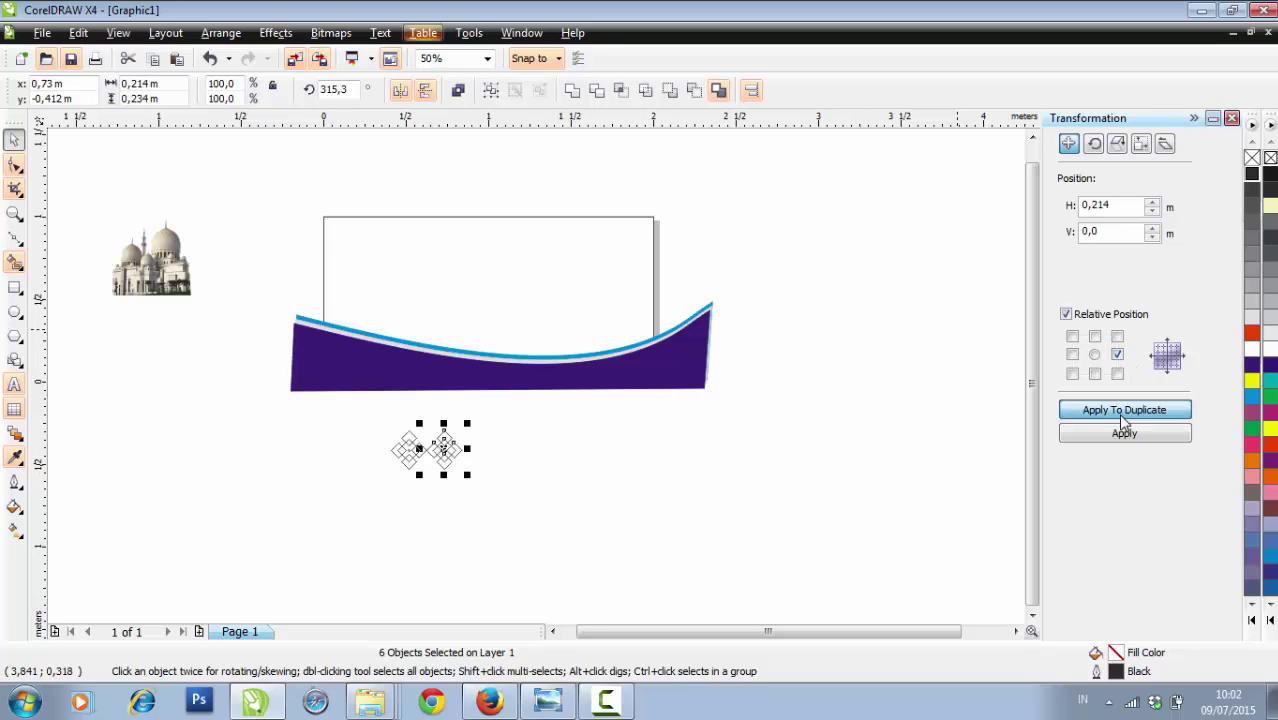
click(1123, 410)
click(1123, 410)
click(1123, 410)
click(1123, 410)
click(1123, 410)
click(1123, 410)
click(1123, 410)
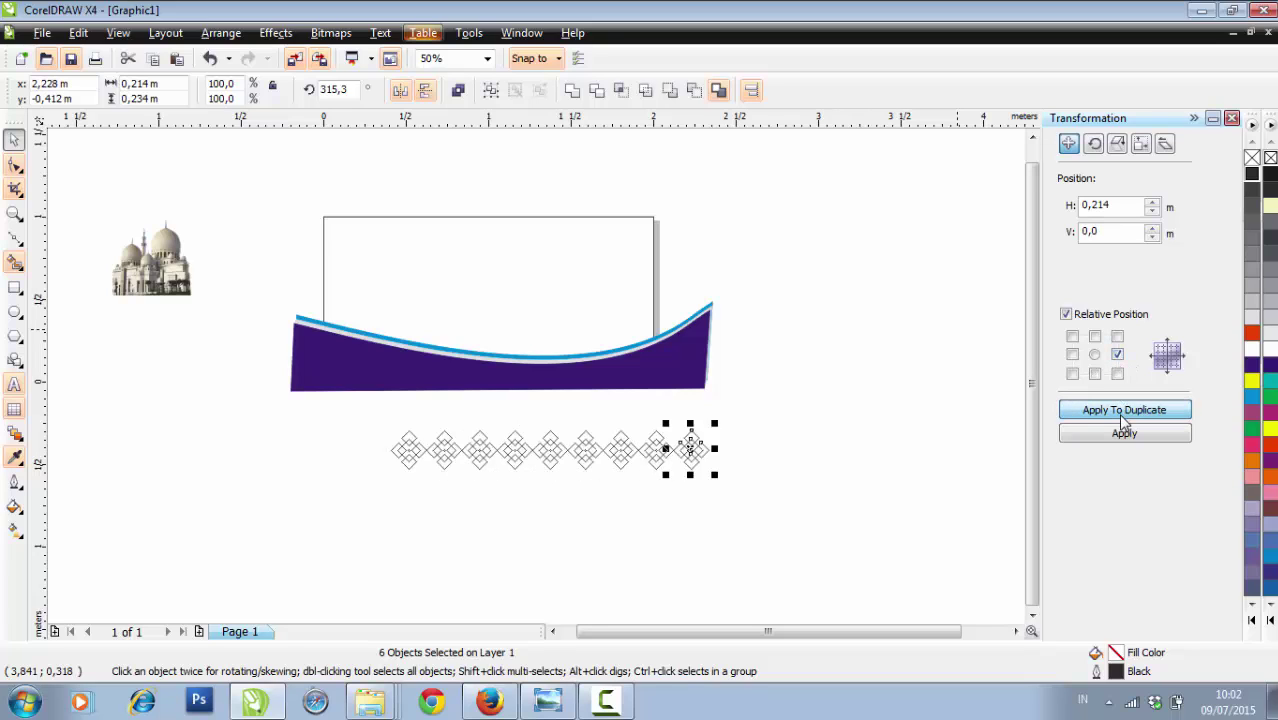
click(1123, 410)
Move the whole row of ten diamond ornaments up onto the purple band
click(915, 512)
drag(890, 513, 336, 402)
drag(517, 402, 515, 372)
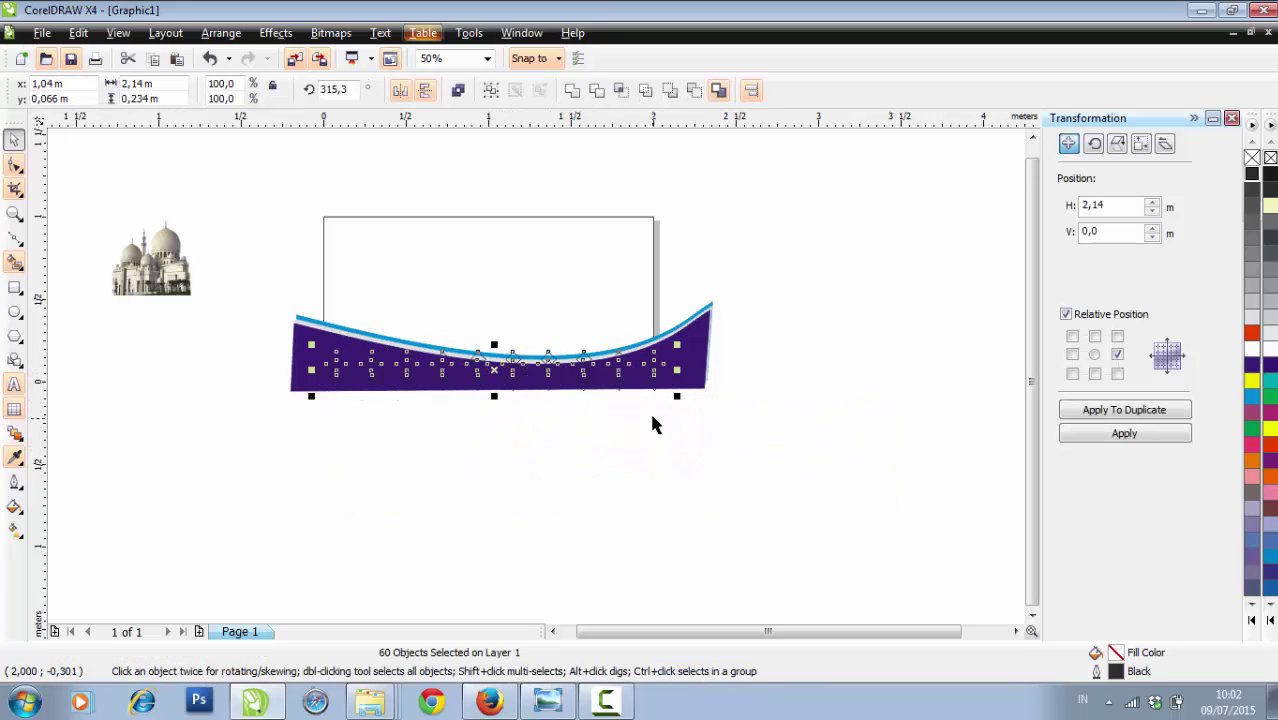
click(688, 441)
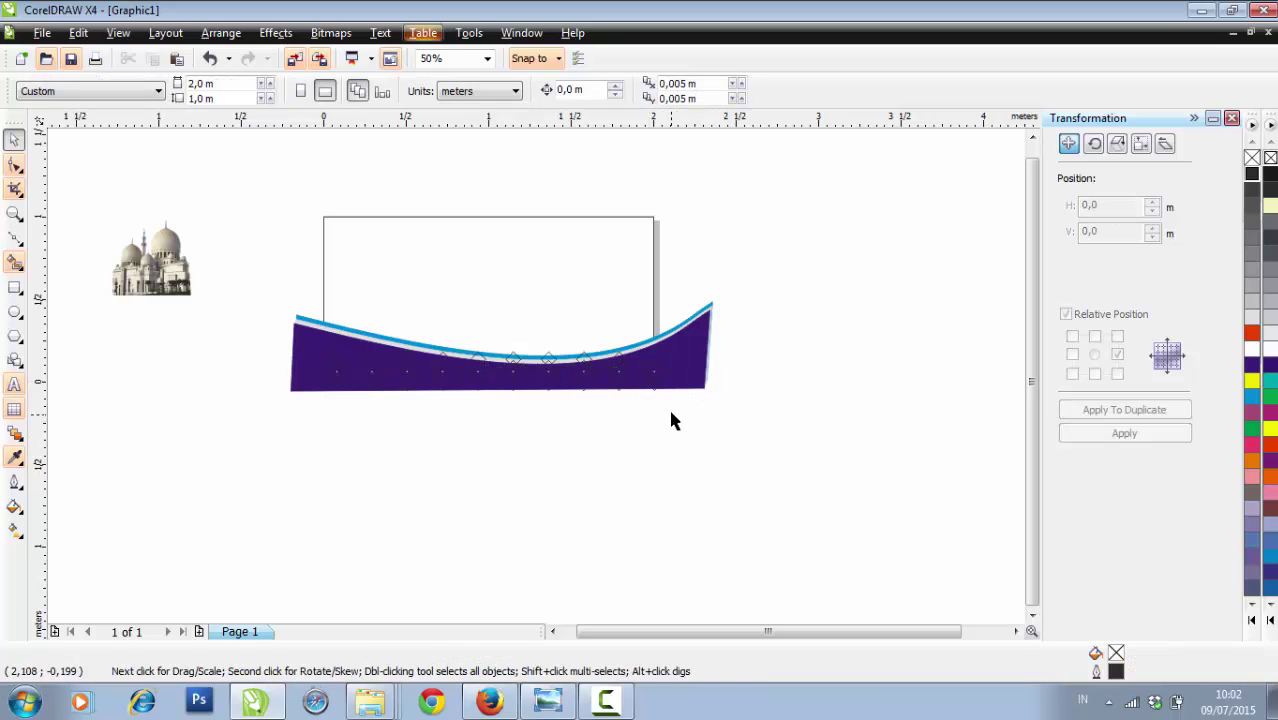
Duplicate the row's rightmost ornament once more to the right at a 0.214 m horizontal offset
scroll(671, 418, up, 1)
click(497, 297)
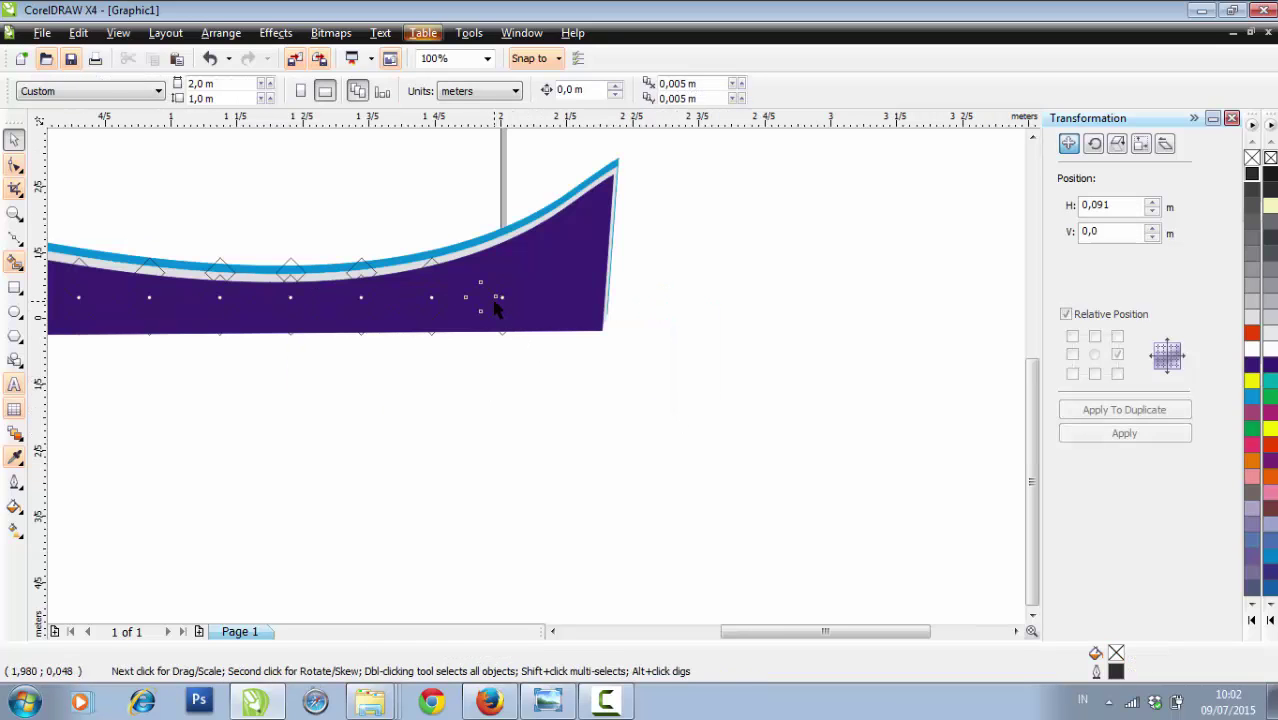
drag(571, 362, 462, 228)
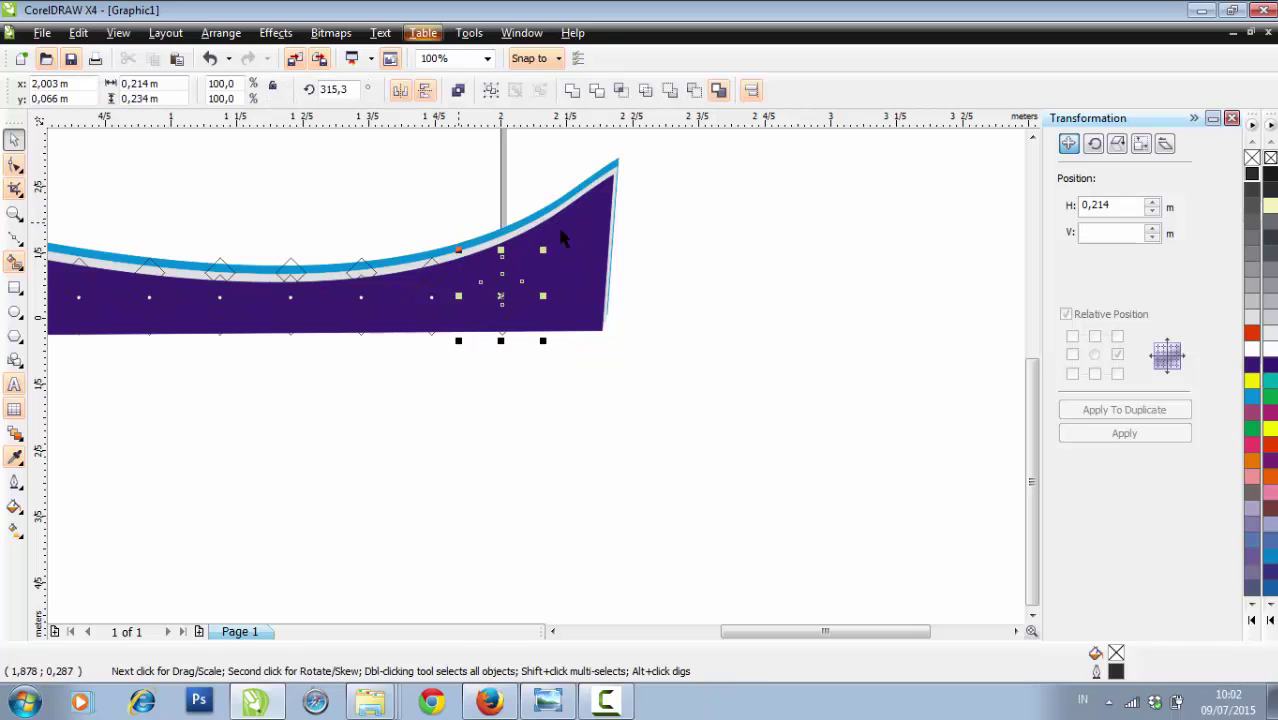
click(1185, 415)
click(434, 342)
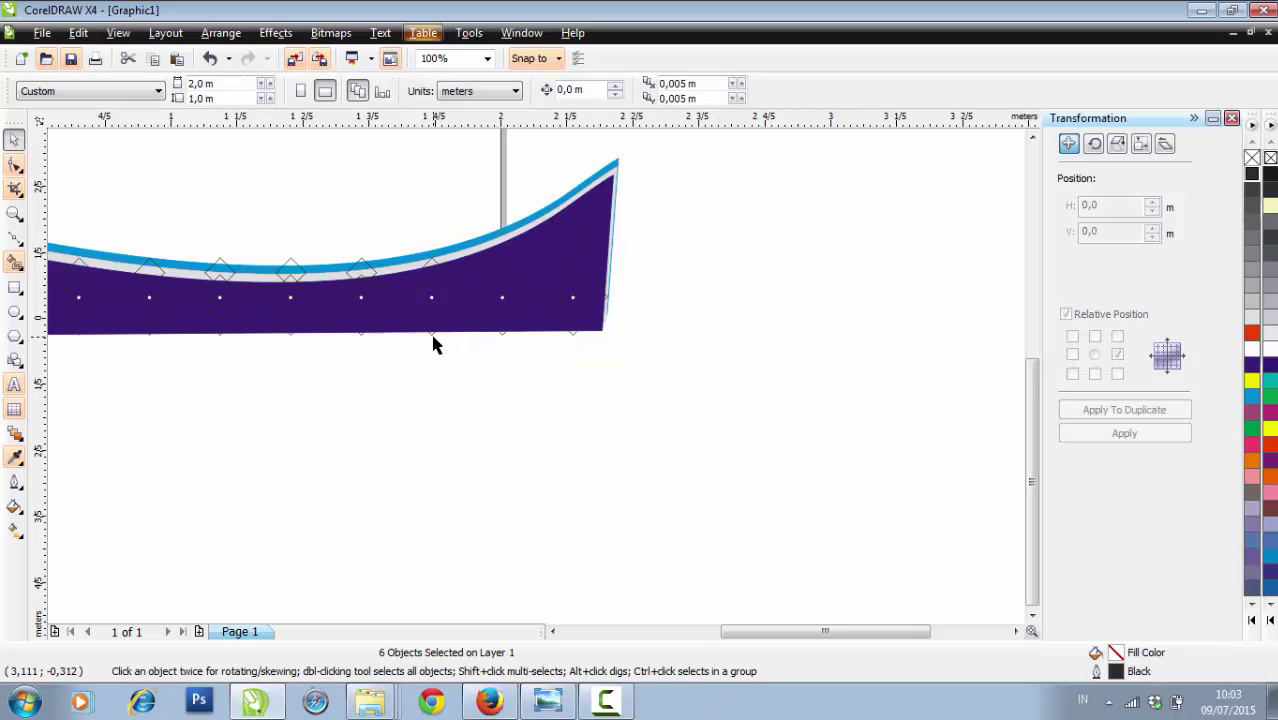
Select the whole ornament row and shift it left by about 0.09 m to centre it on the purple band
scroll(405, 383, down, 1)
drag(695, 443, 228, 316)
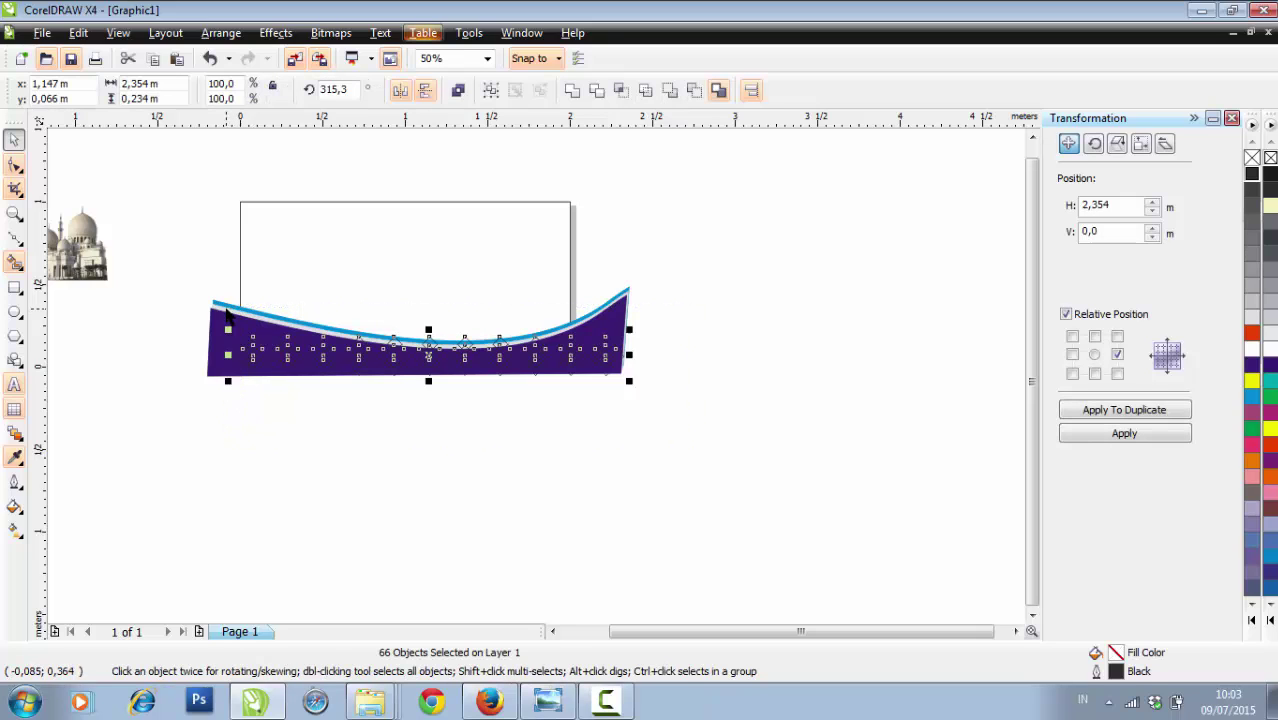
scroll(328, 365, up, 1)
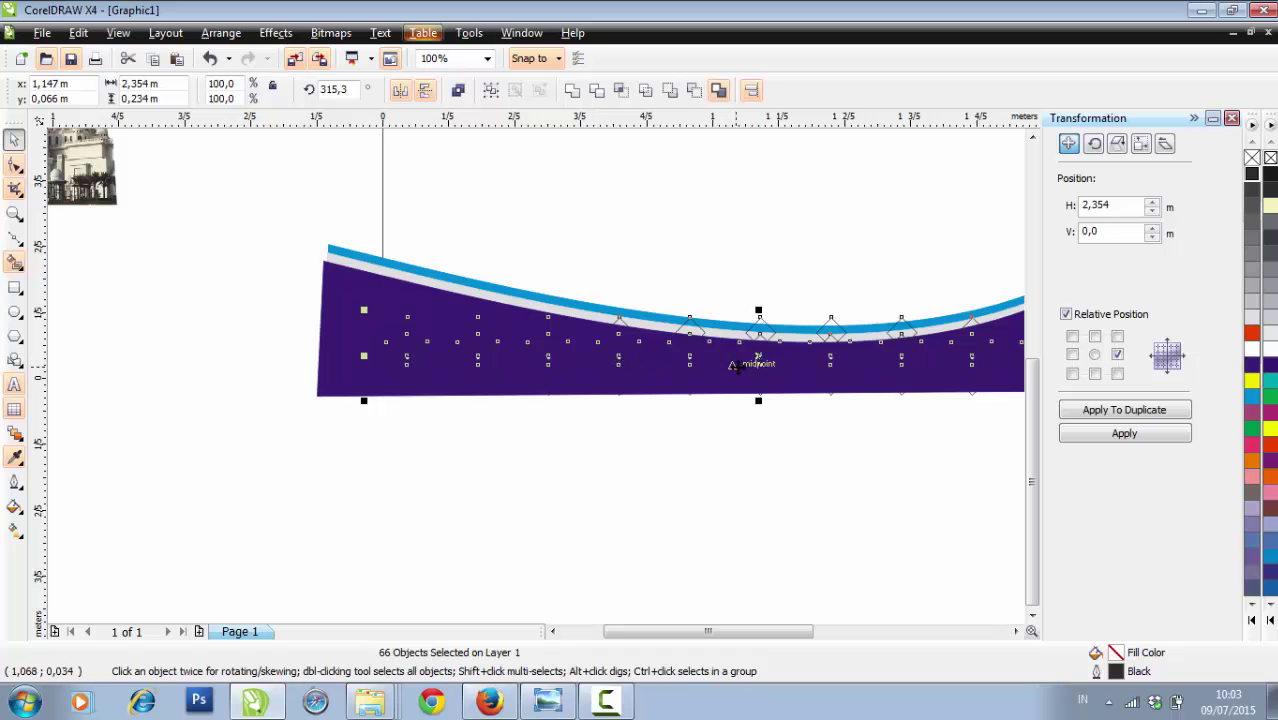
drag(757, 360, 727, 361)
scroll(793, 390, down, 1)
scroll(532, 401, up, 1)
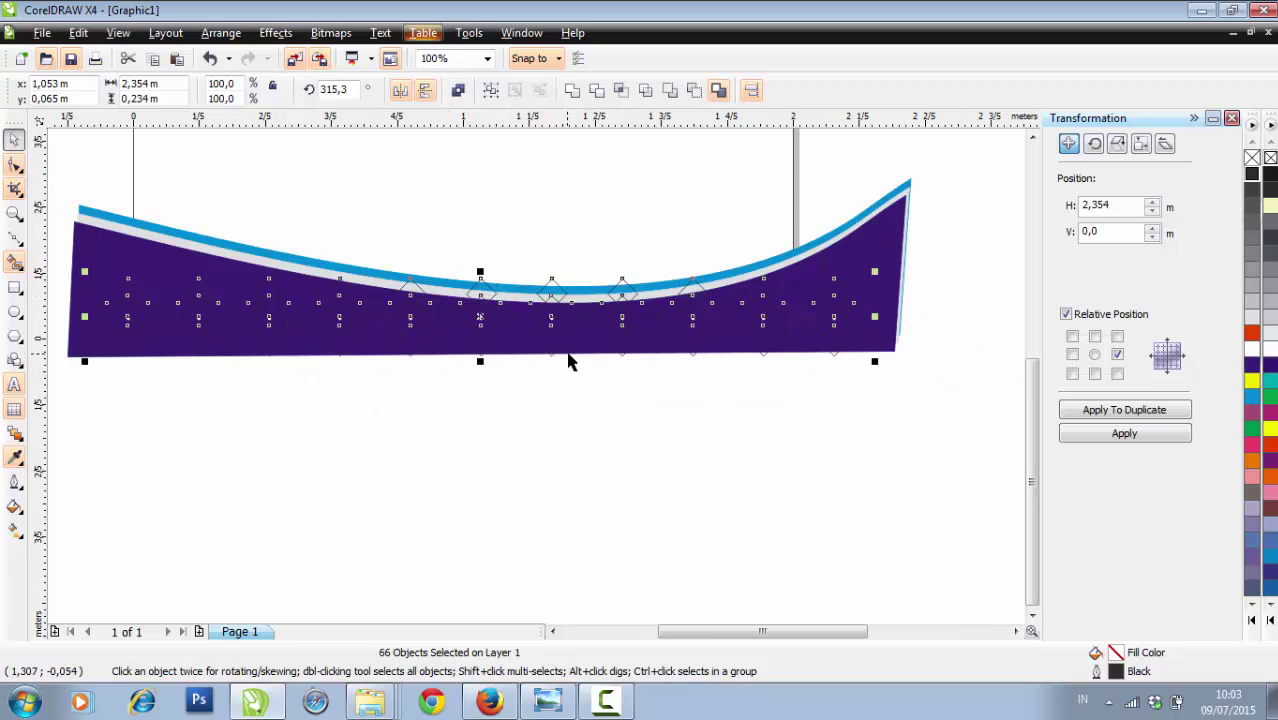
Set the outline colour of all the row's diamonds and circles to white
right_click(1268, 347)
click(805, 405)
scroll(476, 323, up, 1)
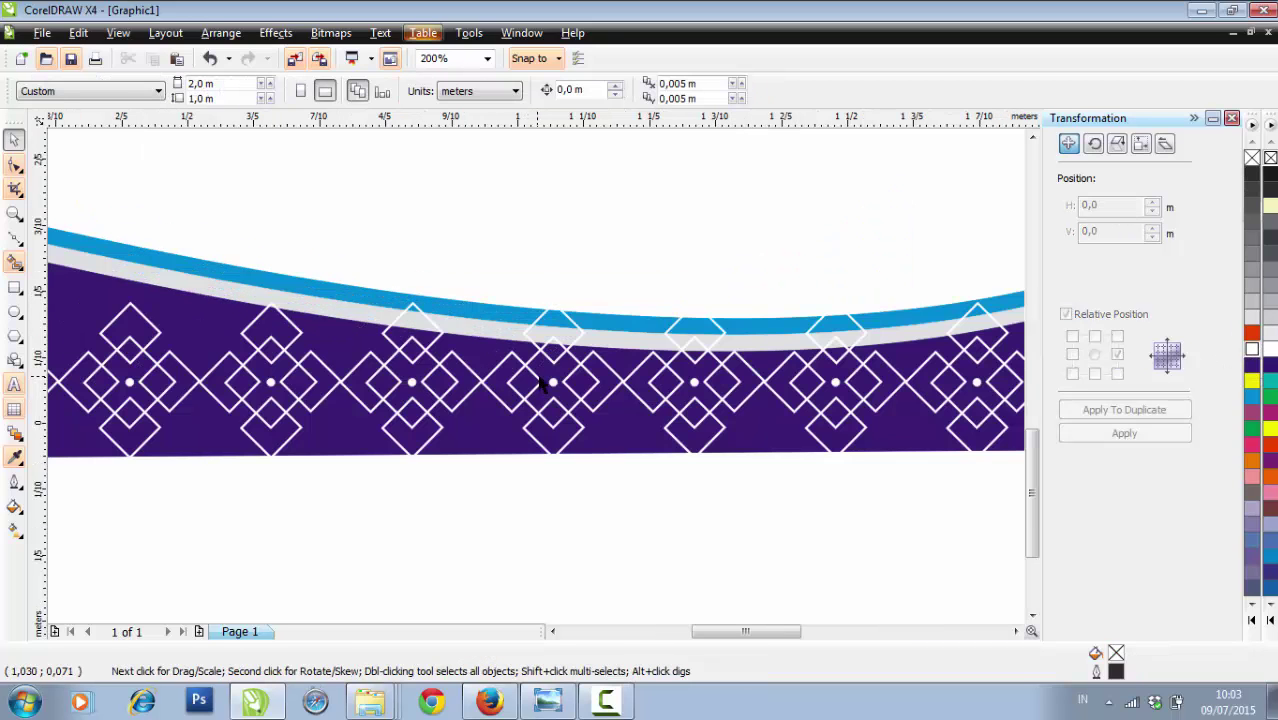
scroll(551, 387, down, 1)
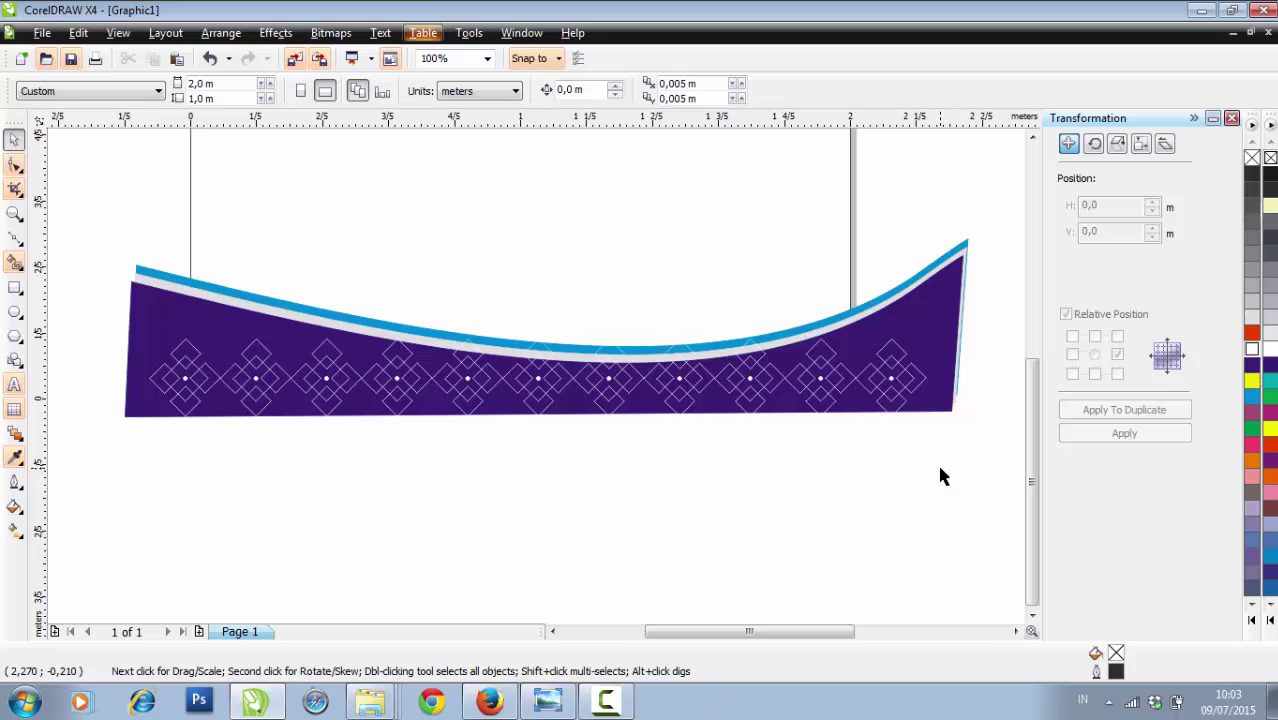
Group the white ornament row and duplicate it directly below with a vertical offset of -0.234 m
drag(939, 467, 142, 286)
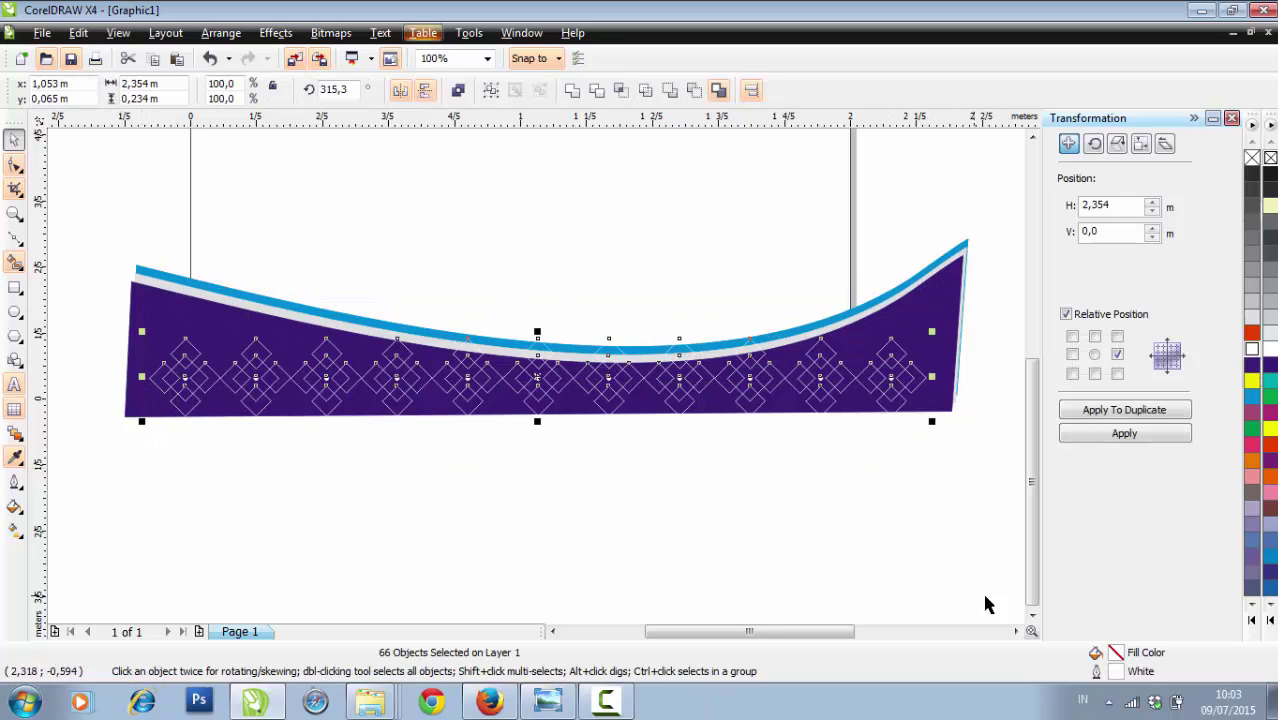
click(503, 90)
click(1136, 410)
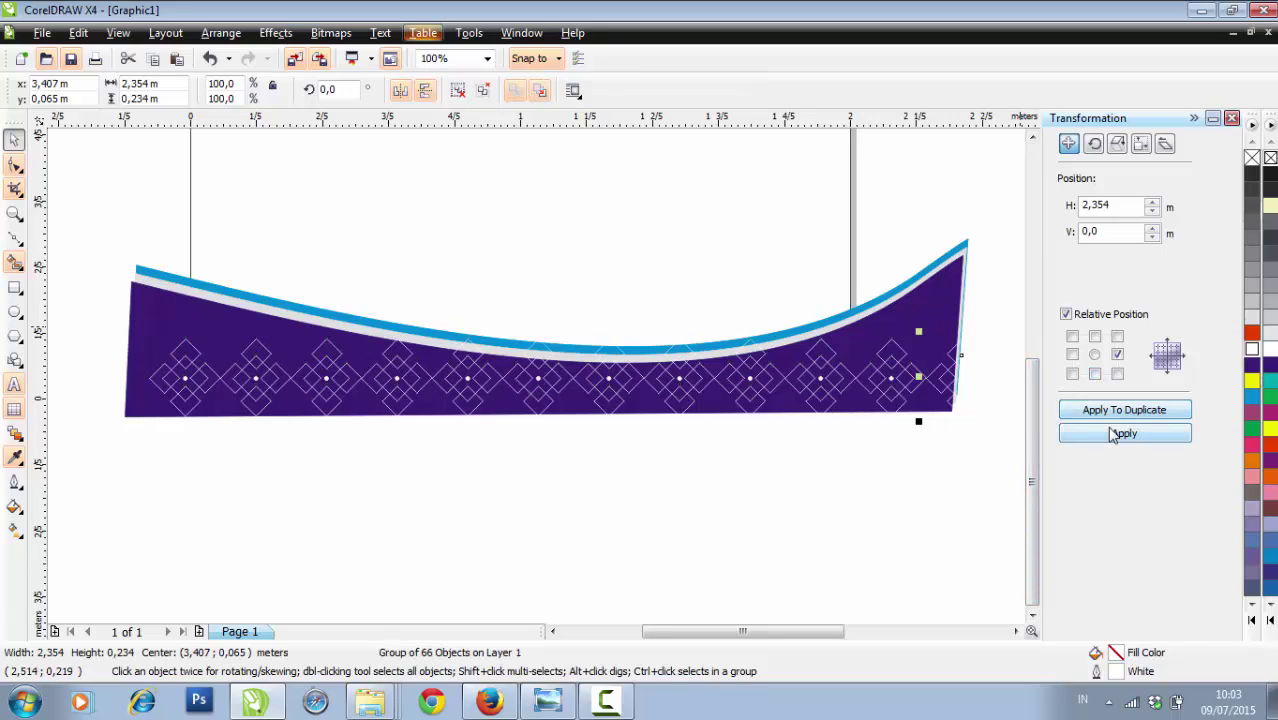
key(ctrl+z)
click(1095, 373)
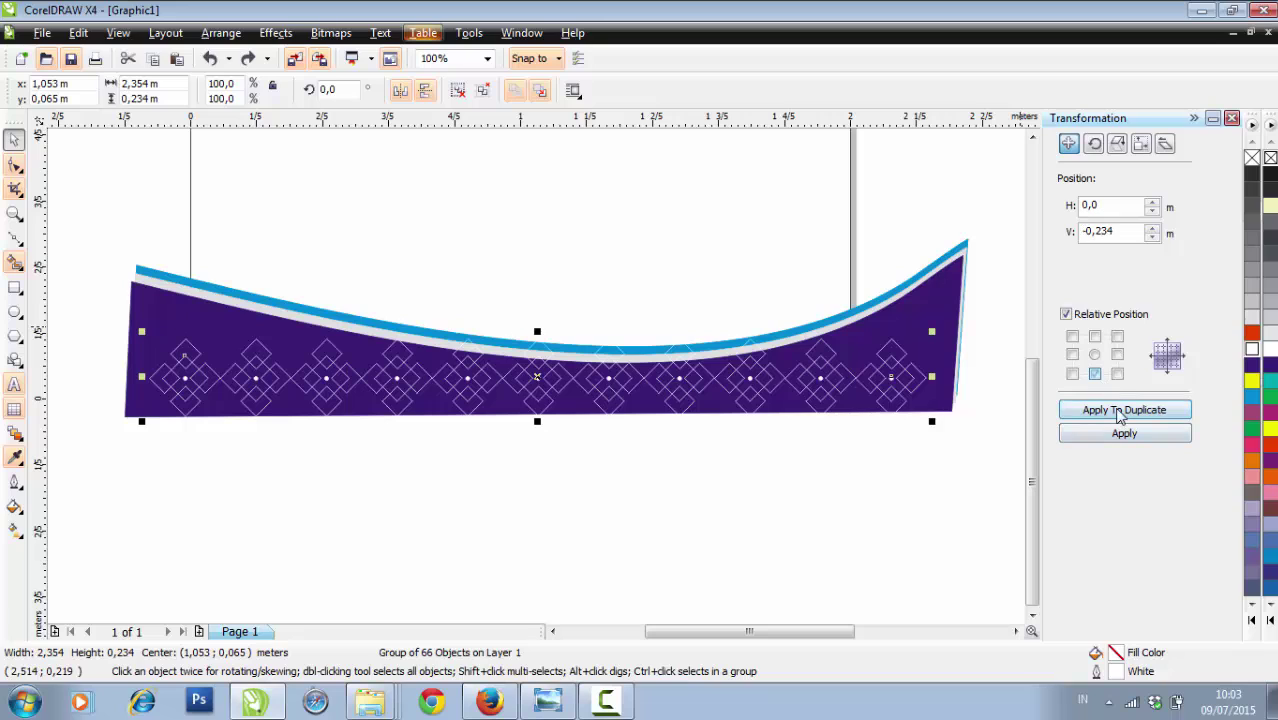
click(1119, 412)
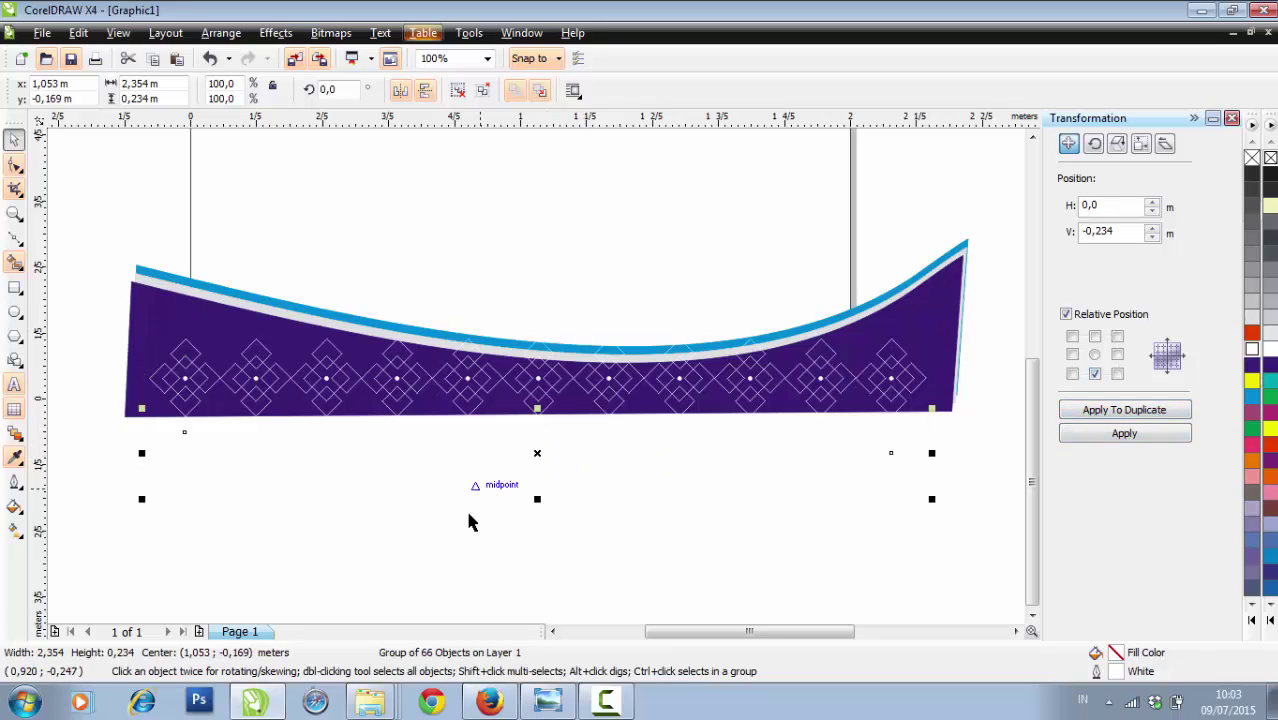
Group the two ornament rows together and move the group down so that it mostly lies below the purple band
drag(102, 580, 961, 300)
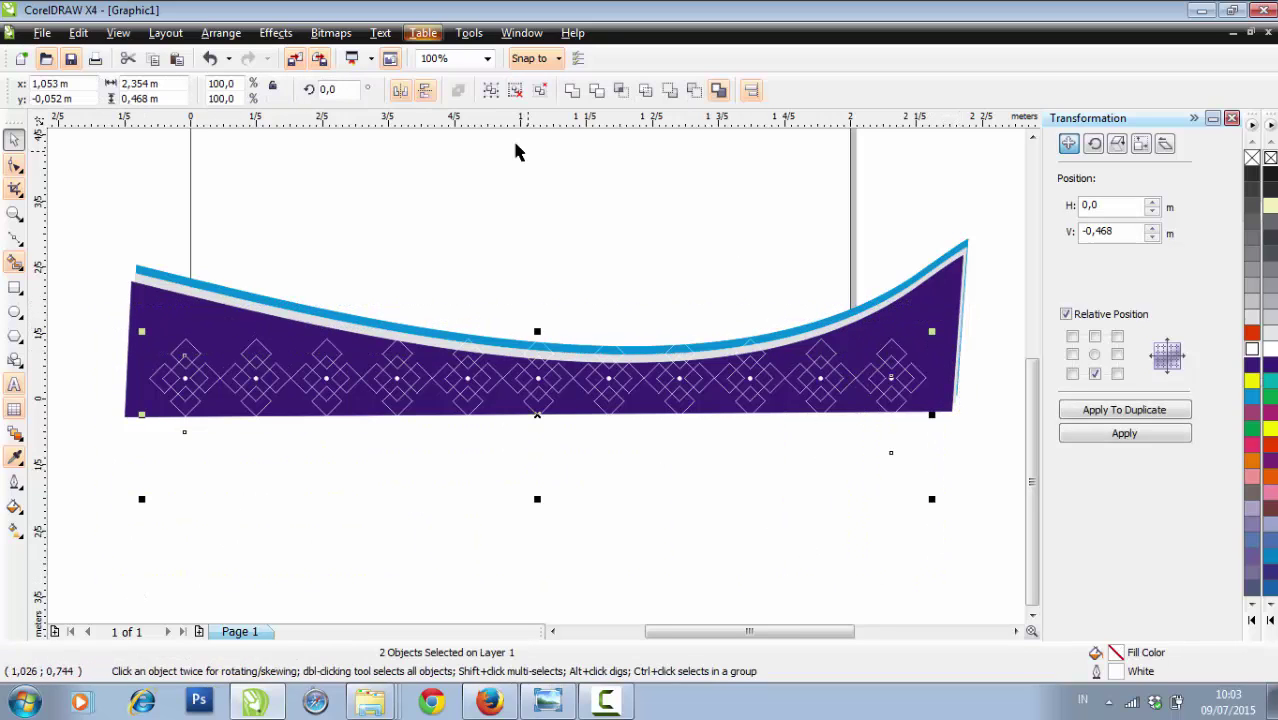
click(490, 90)
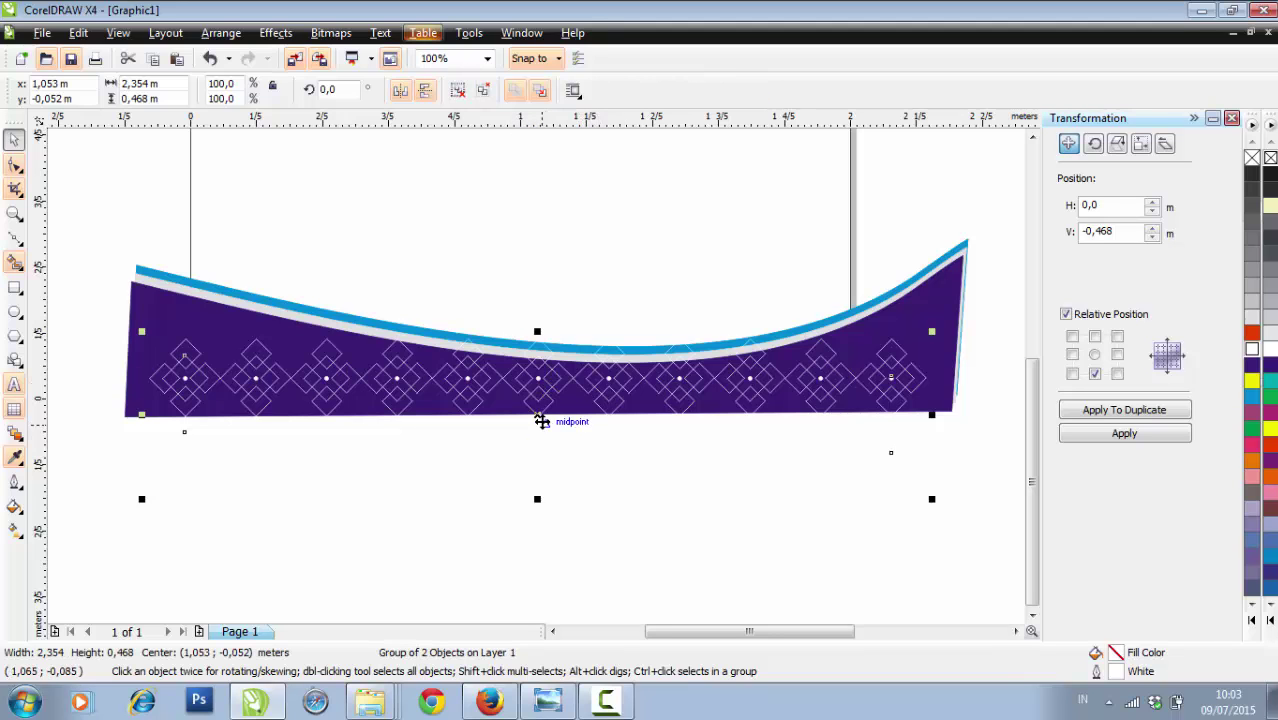
drag(541, 421, 560, 464)
scroll(560, 464, down, 1)
scroll(536, 373, up, 1)
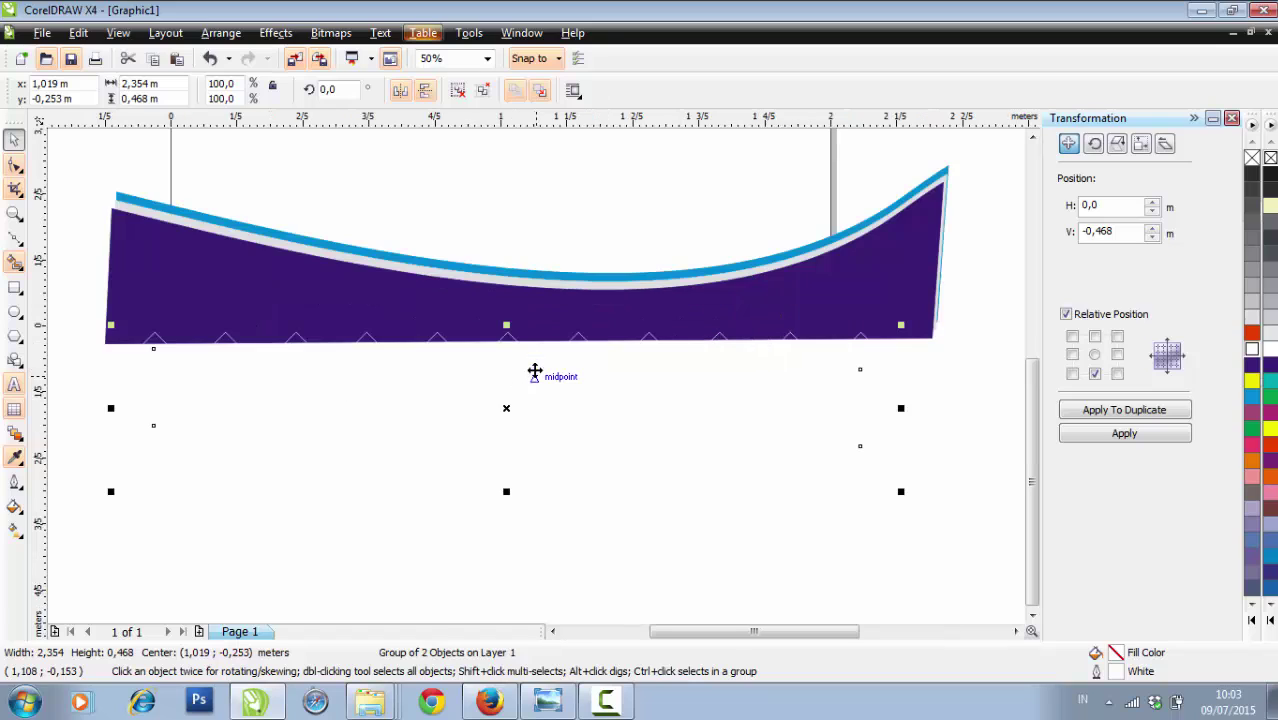
PowerClip the grouped ornament rows inside the purple curved band
click(1194, 119)
click(276, 33)
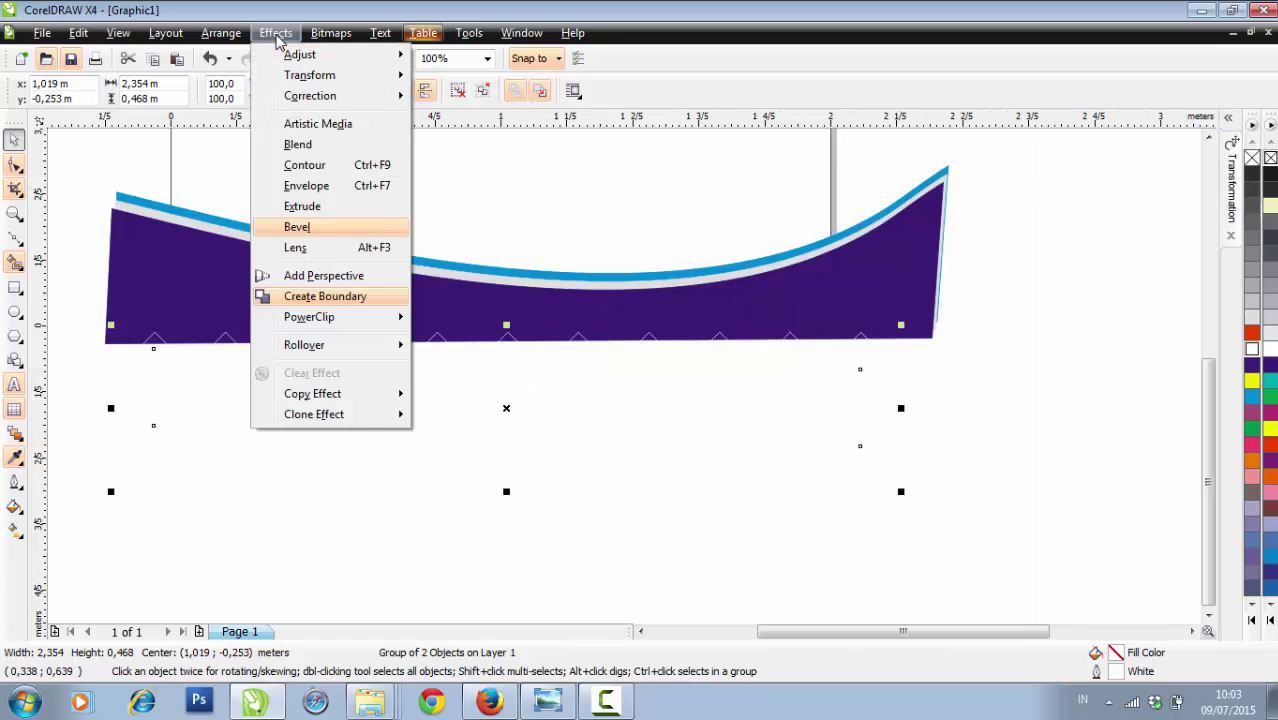
mouse_move(338, 318)
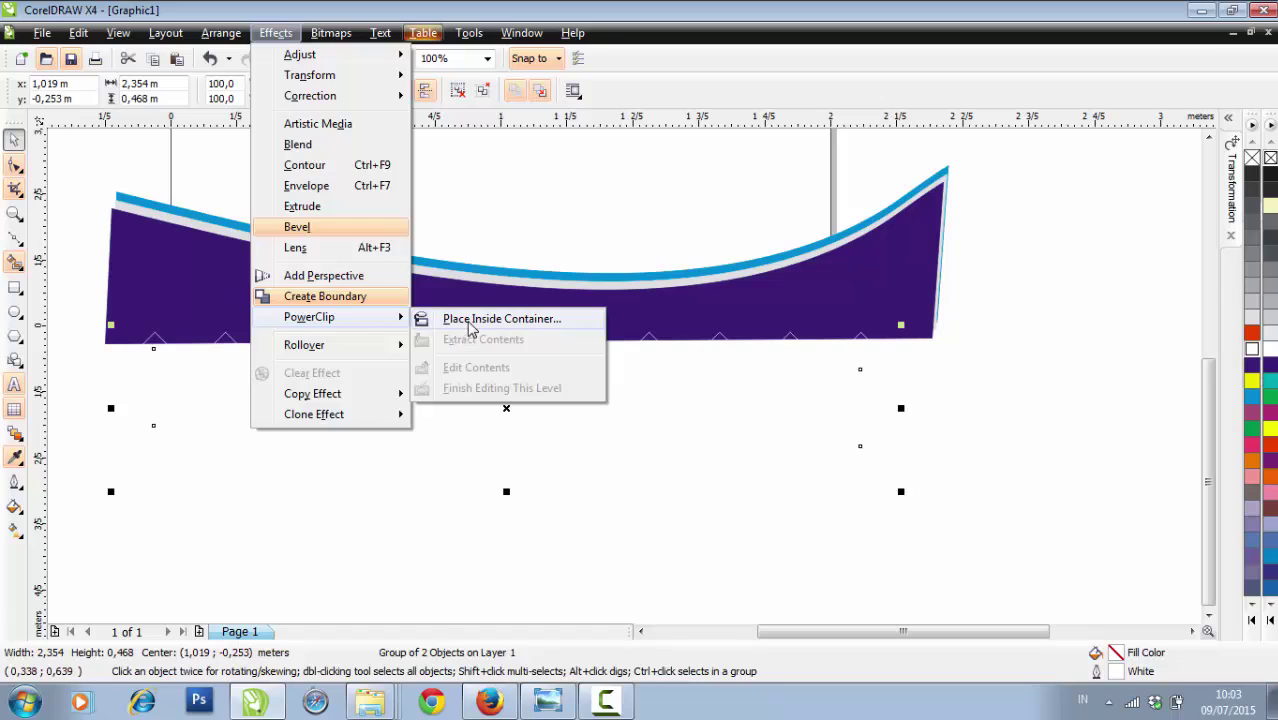
click(450, 320)
click(336, 300)
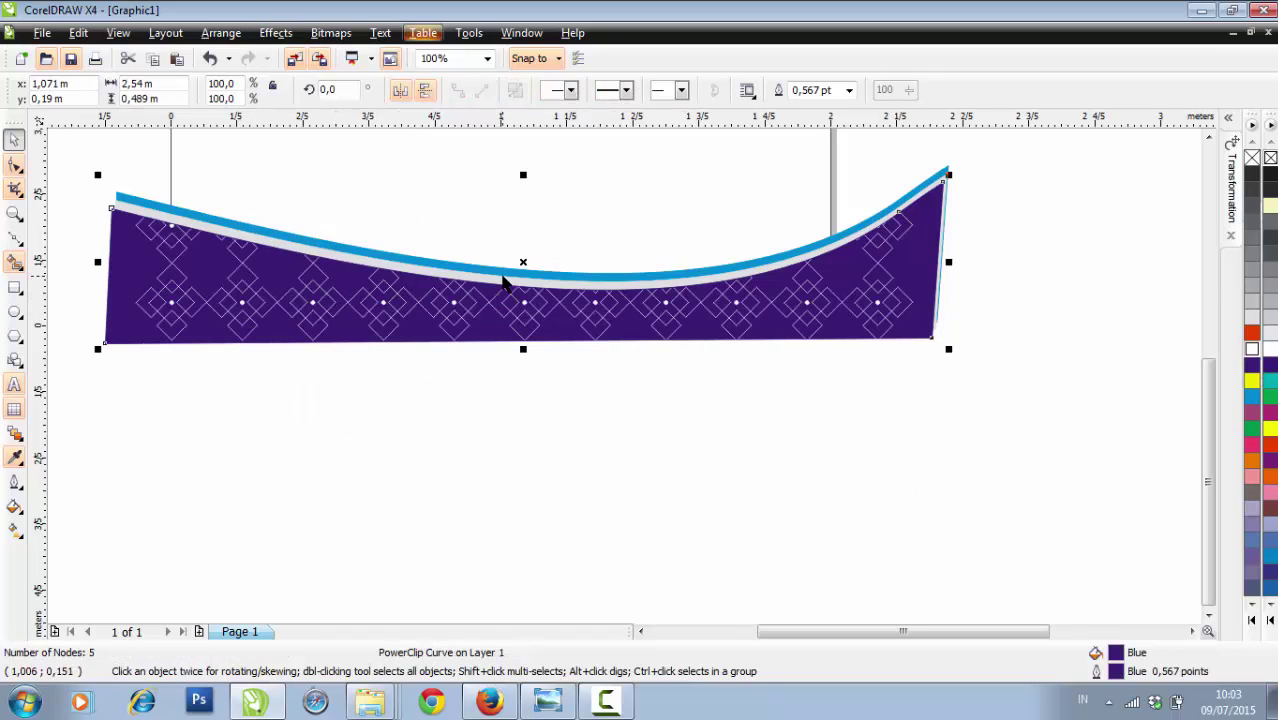
Open the purple band's PowerClip contents for editing
click(276, 33)
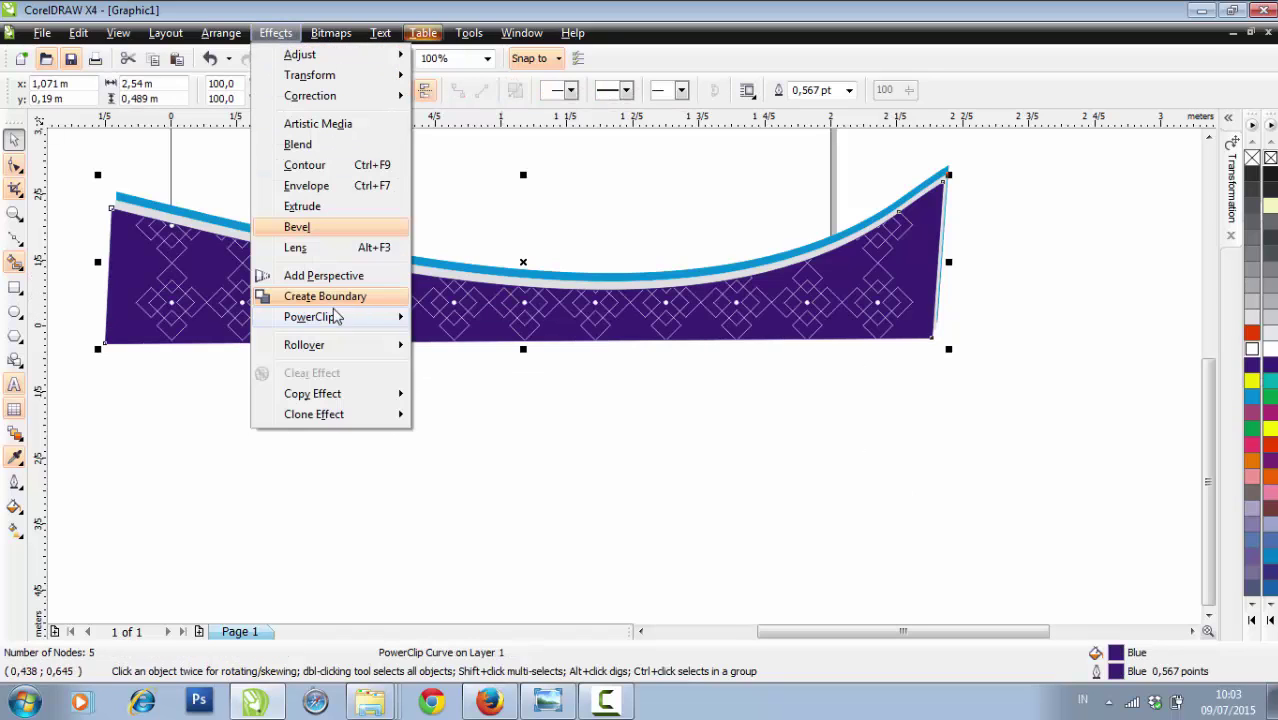
mouse_move(338, 316)
click(460, 365)
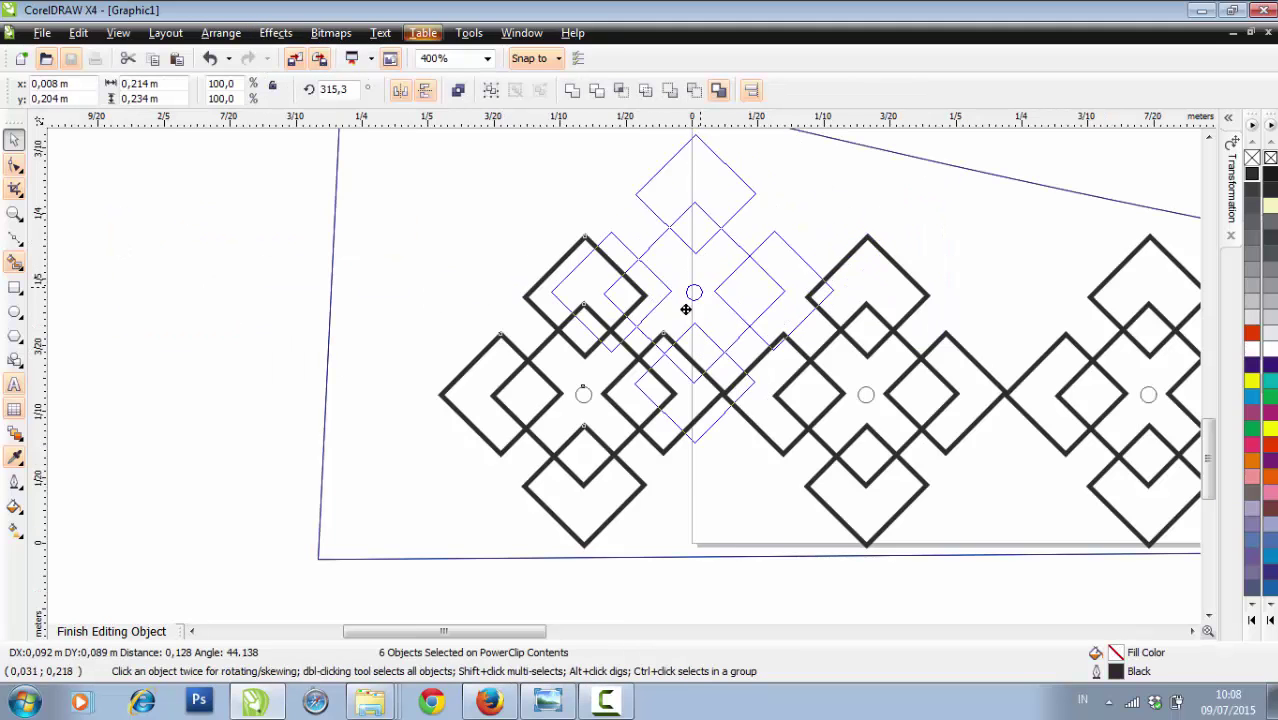
Group the leftmost ornament's six objects, copy the group into the gap above the first two ornaments, and nudge the copy up
drag(665, 290, 660, 333)
key(ctrl+z)
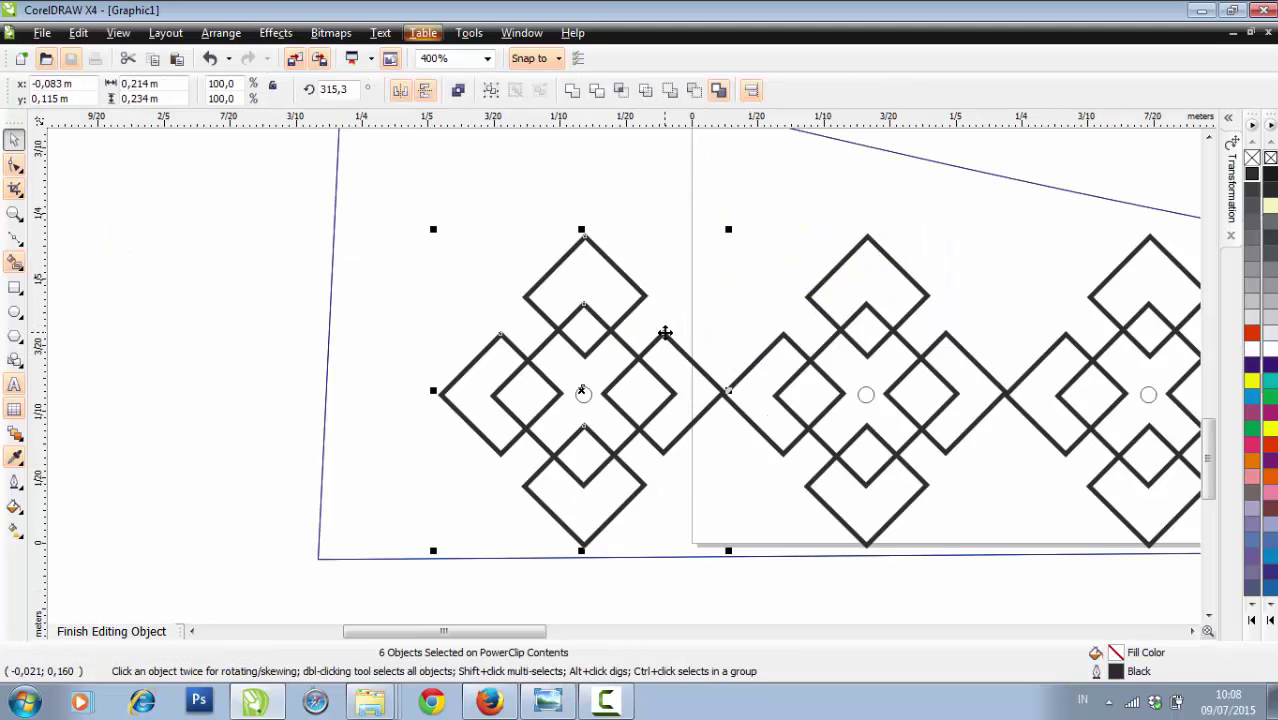
click(491, 90)
drag(583, 391, 751, 233)
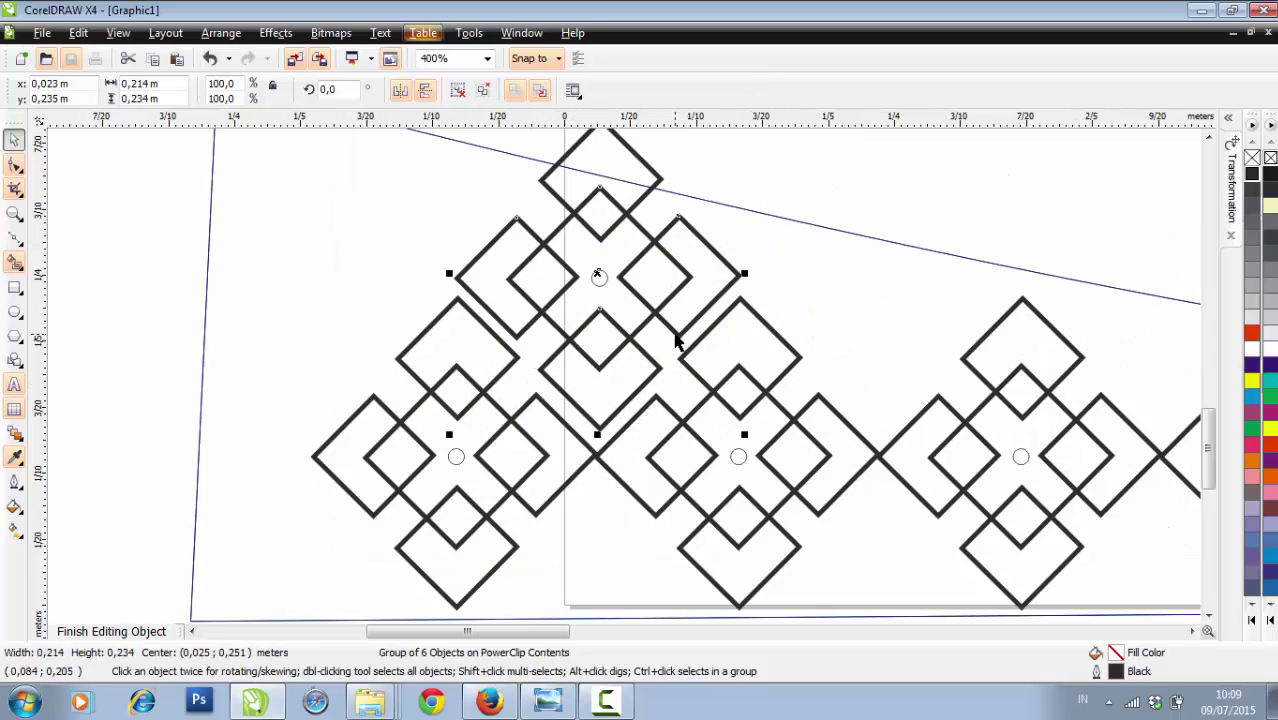
key(Up)
key(Up)
key(Up)
key(Up)
key(Up)
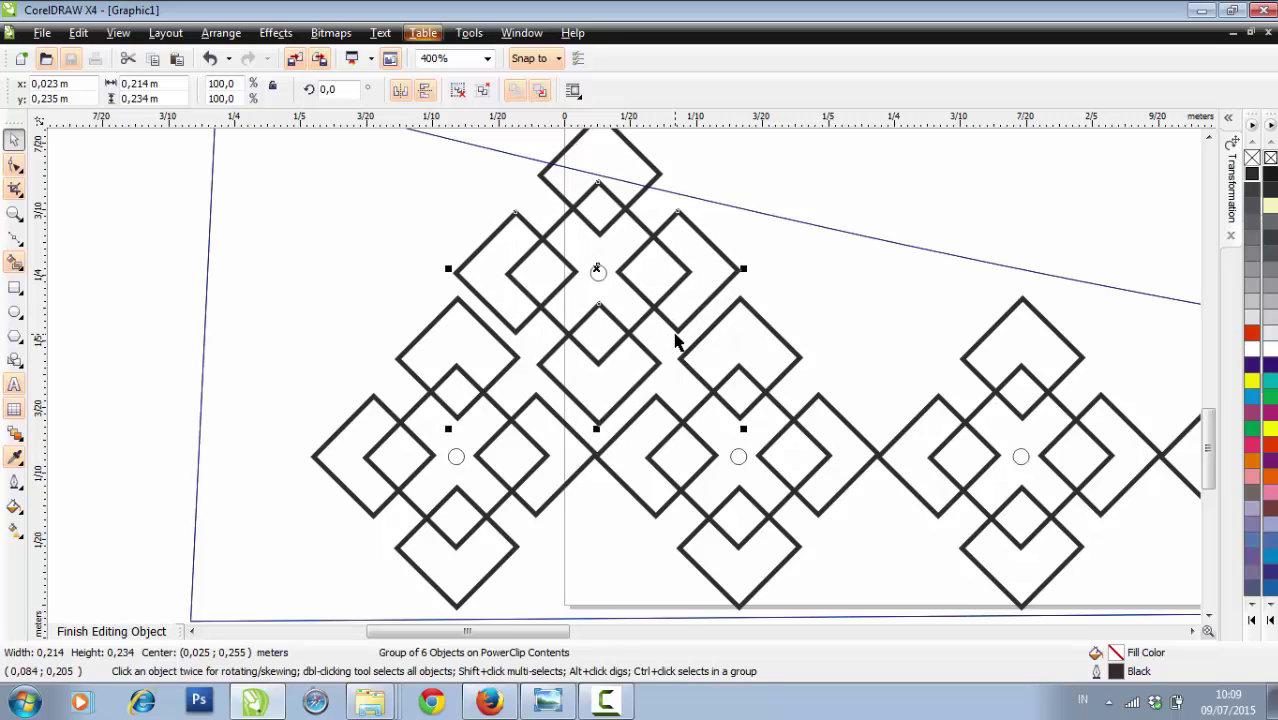
Copy the upper ornament into the next gap to the right, between the second and third ornaments, and nudge it left
scroll(676, 341, down, 1)
scroll(622, 381, up, 1)
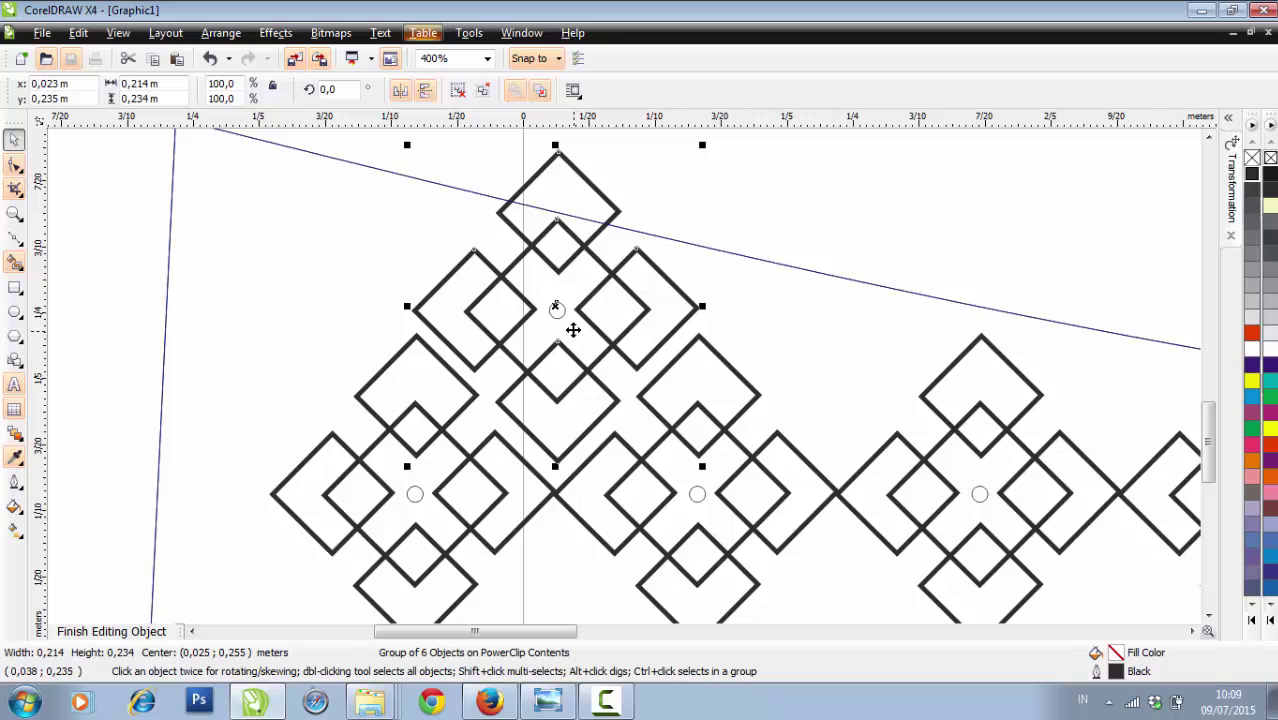
drag(573, 330, 856, 317)
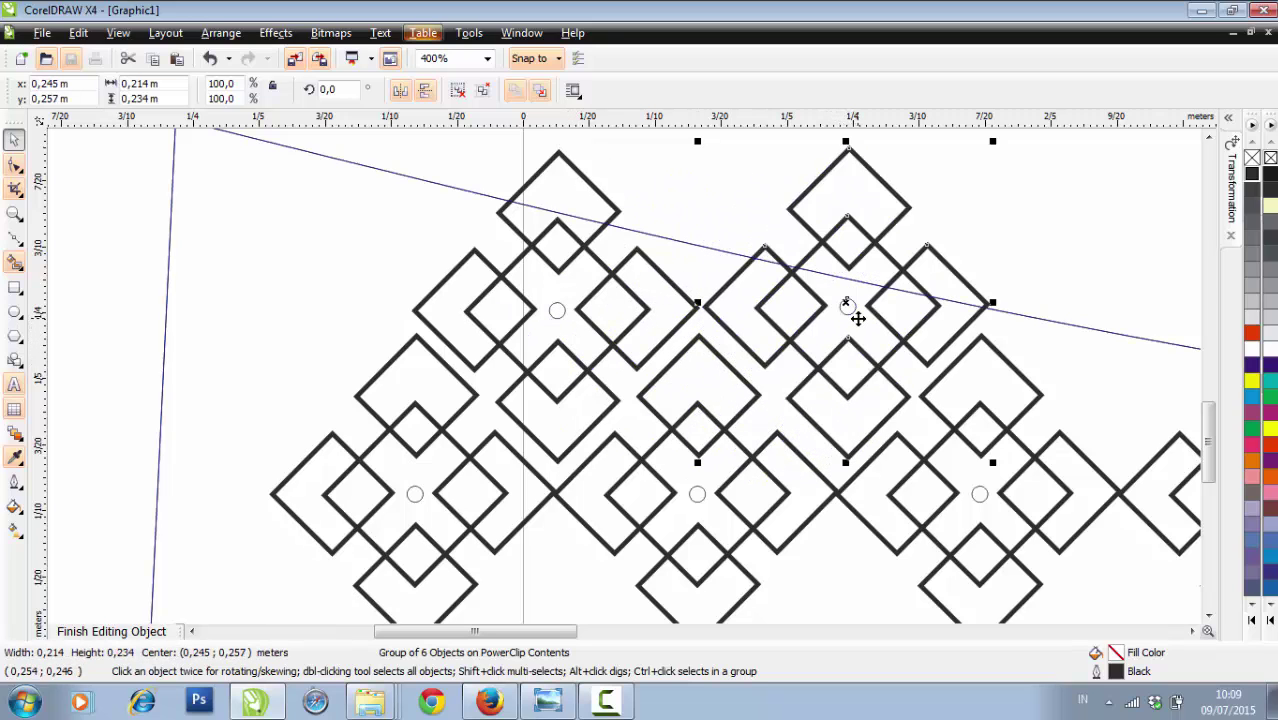
key(Left)
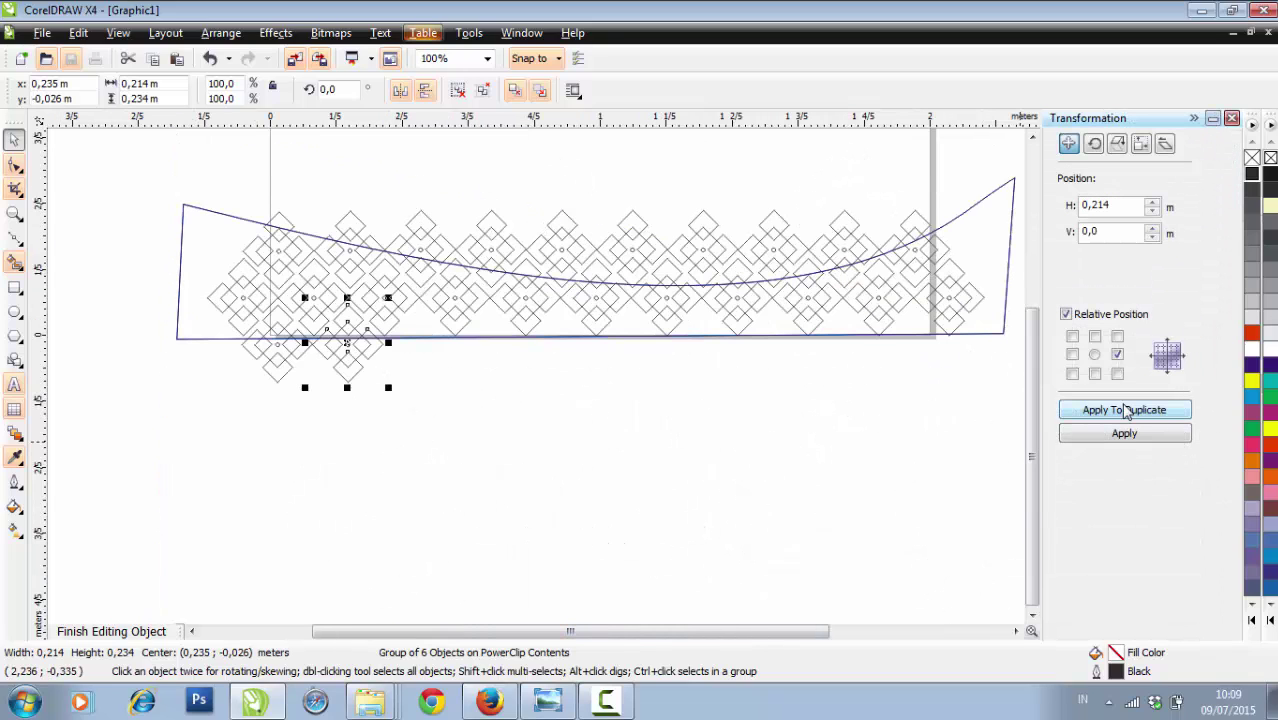
Duplicate the lower-edge ornament repeatedly to the right at a 0.214 m horizontal offset until the row spans the banner width
click(1125, 410)
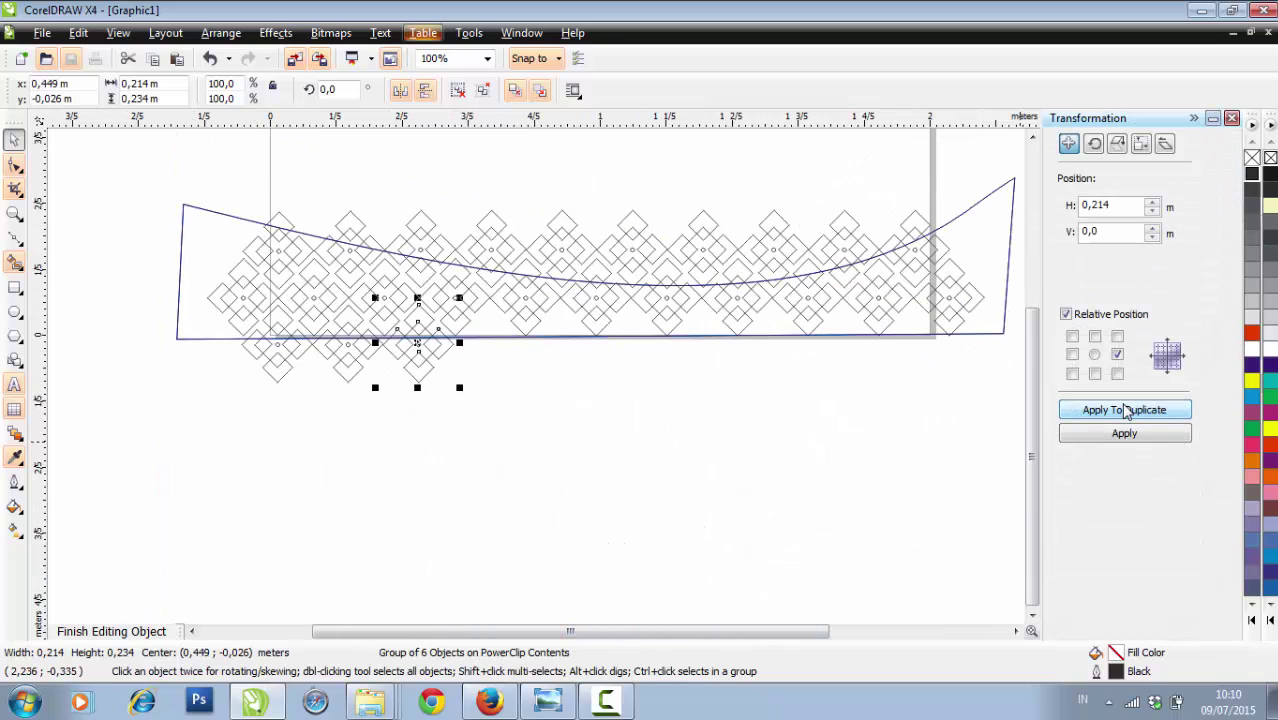
click(1125, 410)
click(1125, 410)
click(1125, 410)
click(1125, 410)
click(1125, 410)
click(1125, 410)
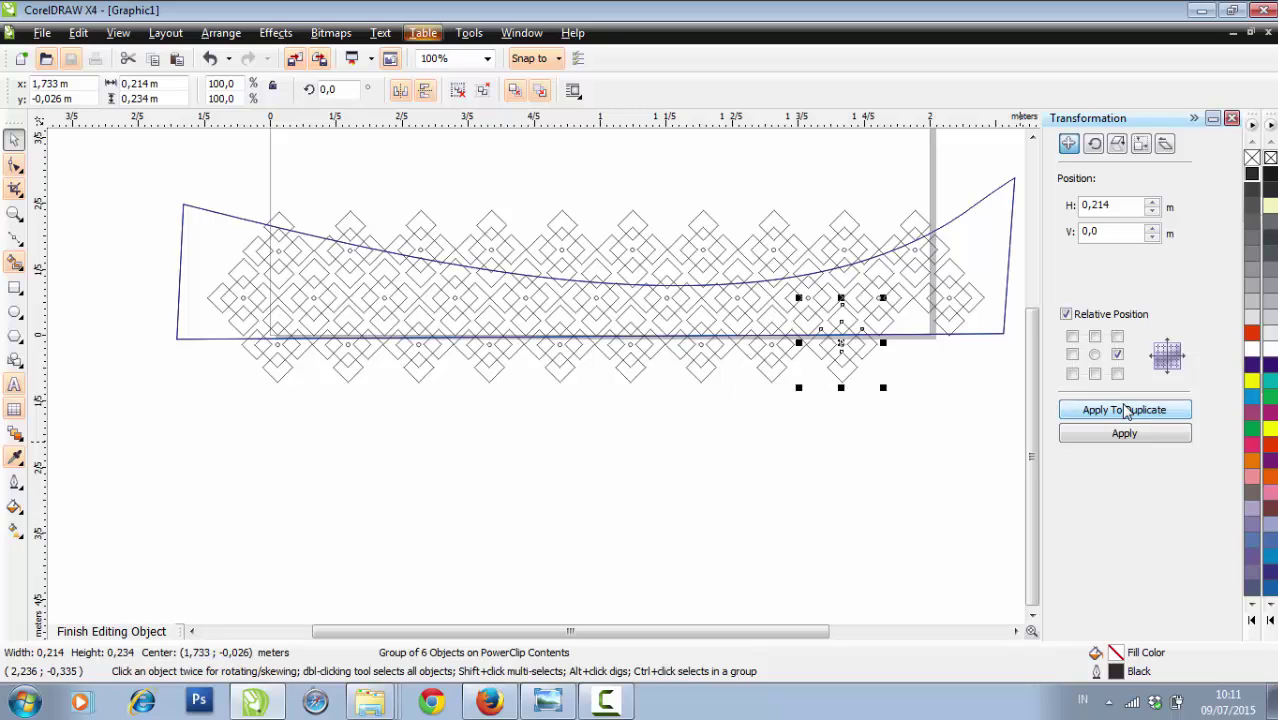
click(1125, 410)
click(913, 425)
Give all the ornaments a white outline and finish editing the purple band's PowerClip contents
scroll(608, 320, up, 2)
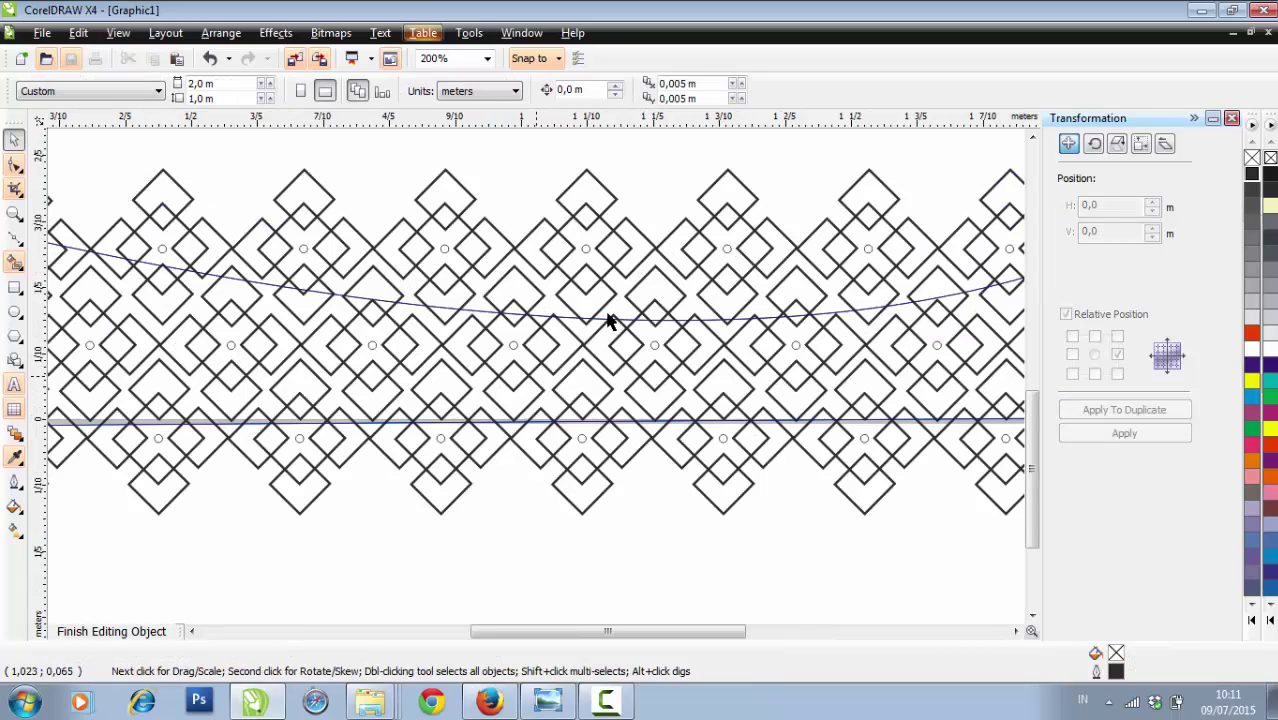
scroll(608, 320, down, 2)
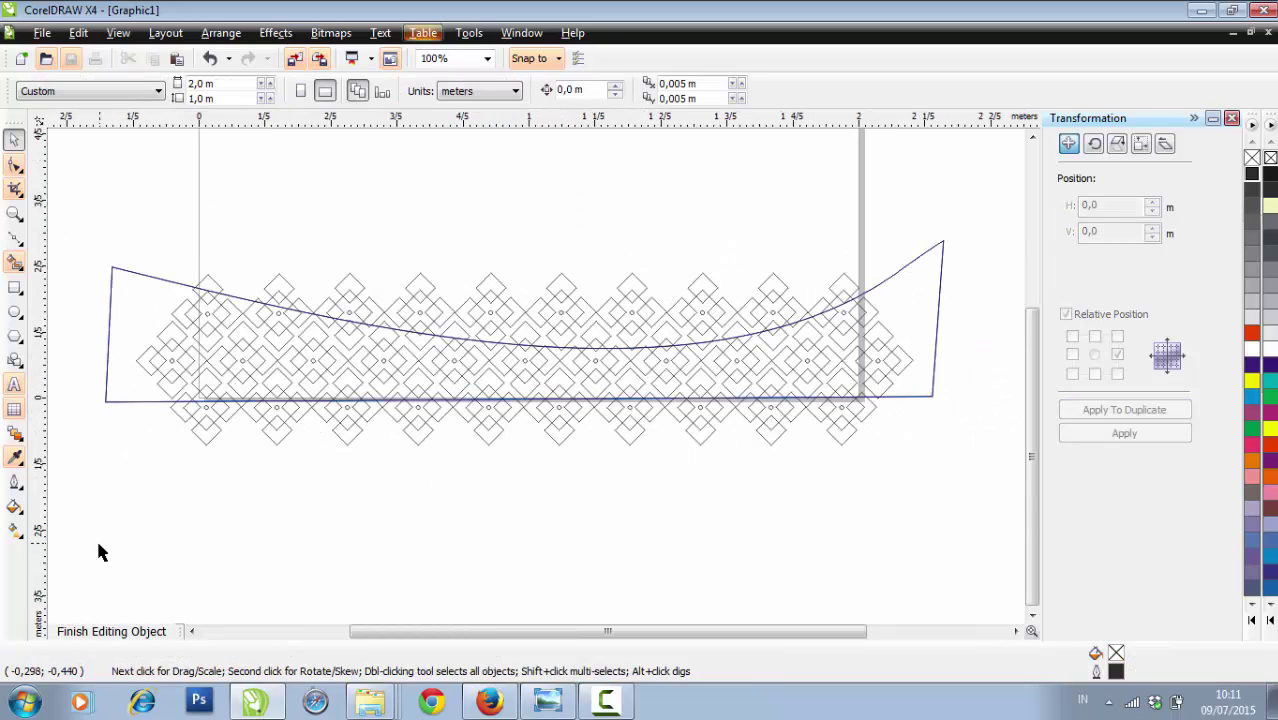
drag(98, 550, 912, 245)
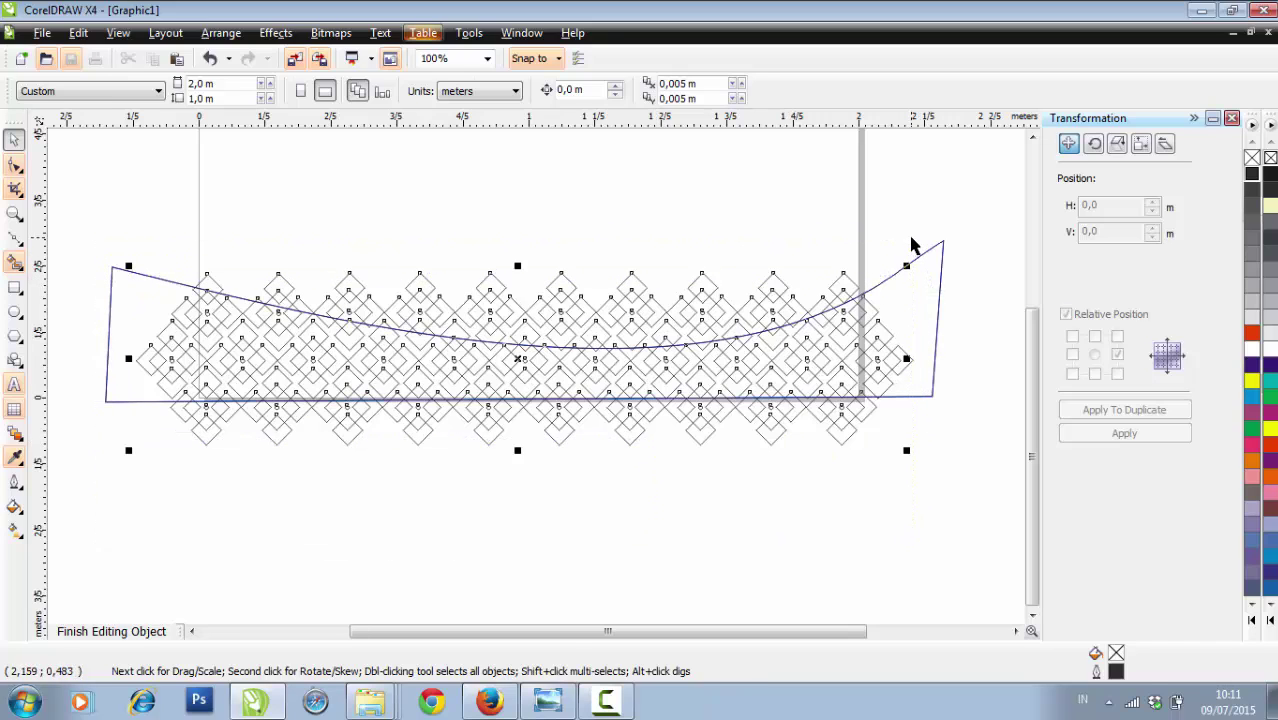
right_click(1255, 357)
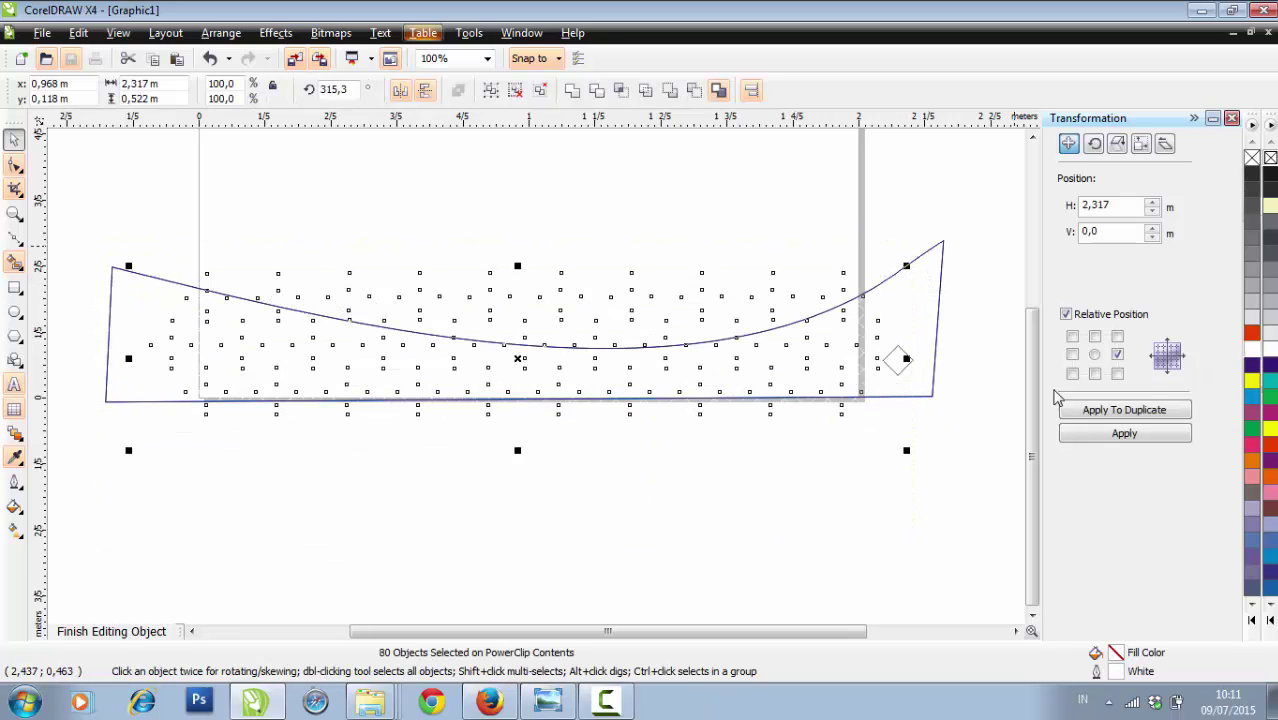
click(136, 634)
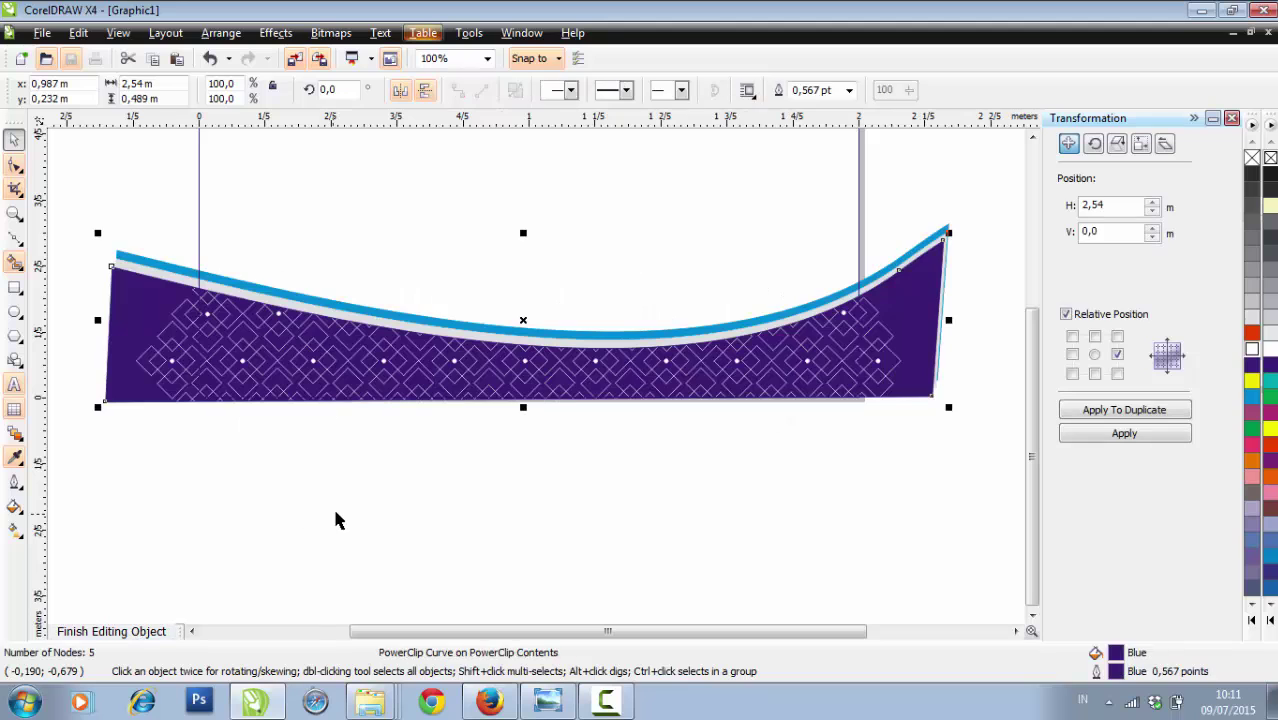
Finish editing the banner rectangle's PowerClip contents after inspecting the patterned purple band
click(337, 520)
scroll(430, 392, up, 2)
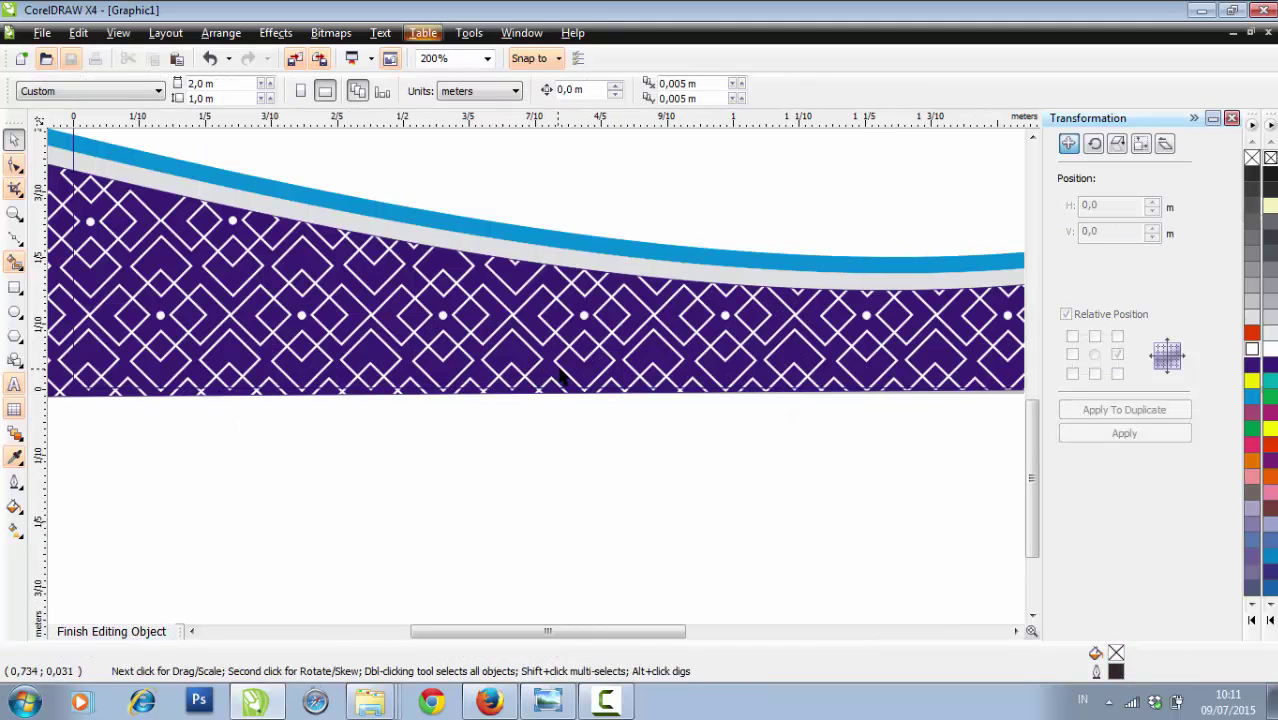
scroll(560, 376, down, 2)
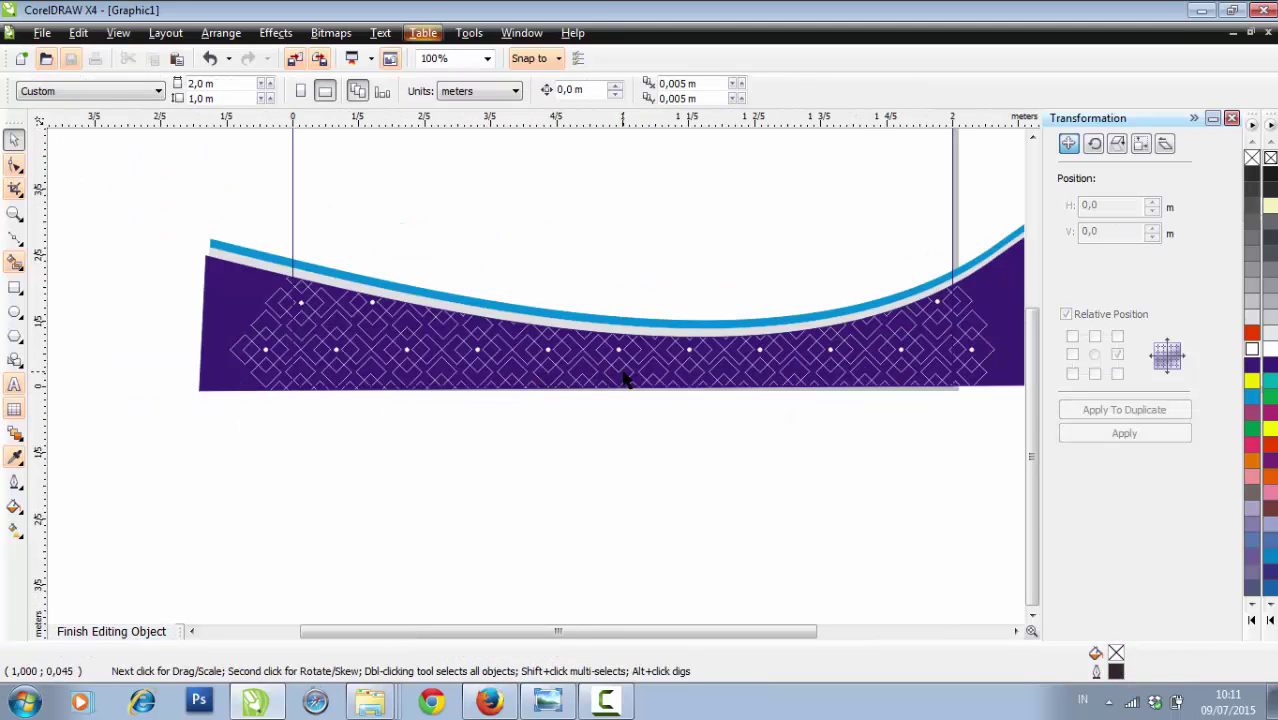
click(149, 634)
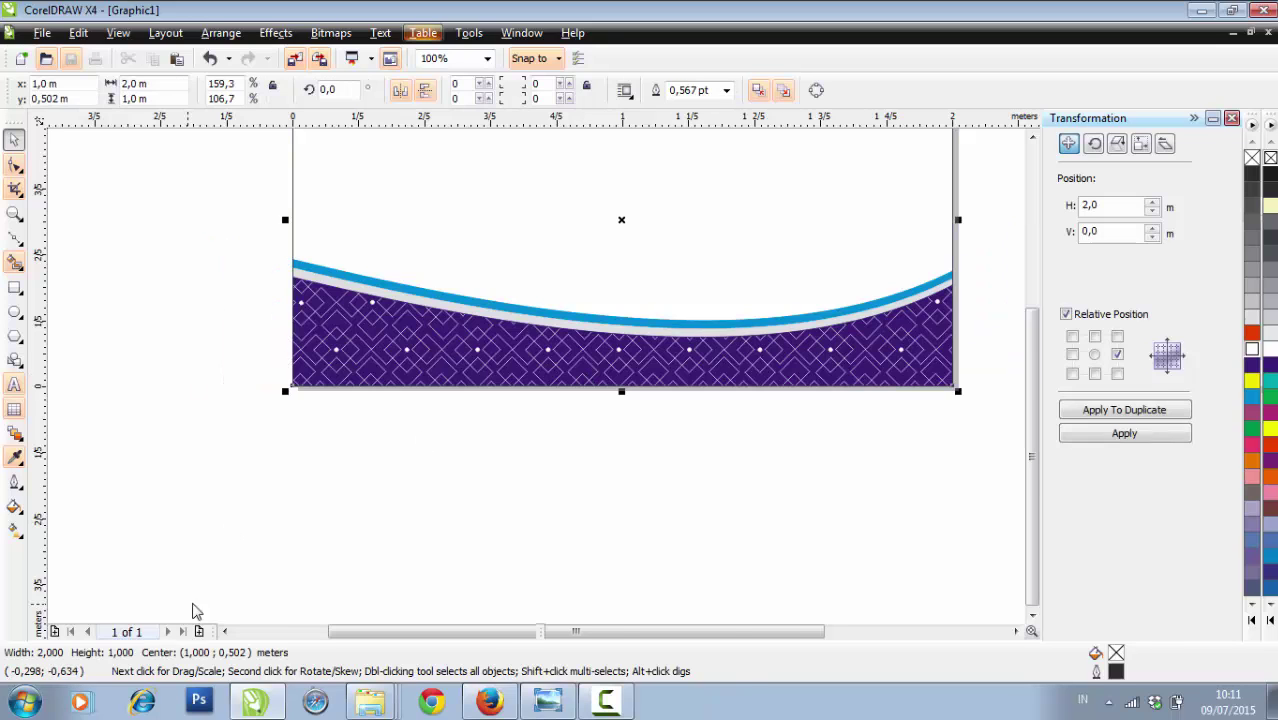
click(518, 460)
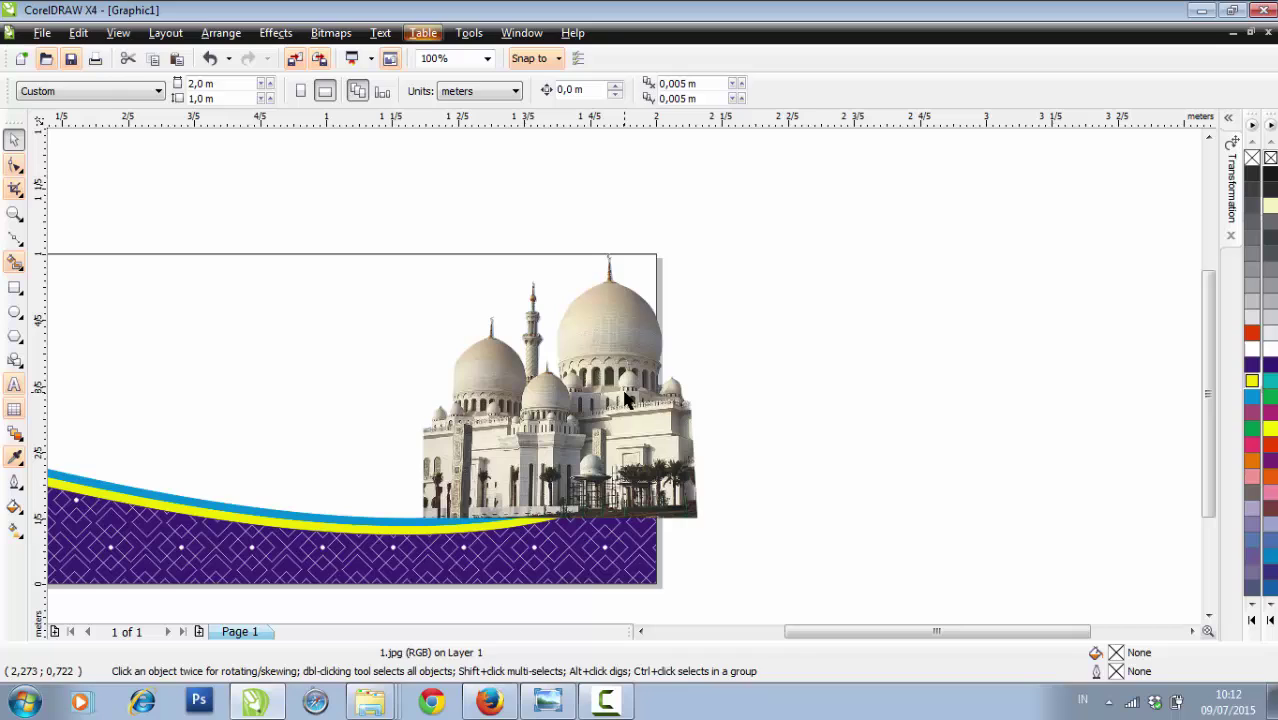
PowerClip the mosque picture inside the banner rectangle
click(627, 398)
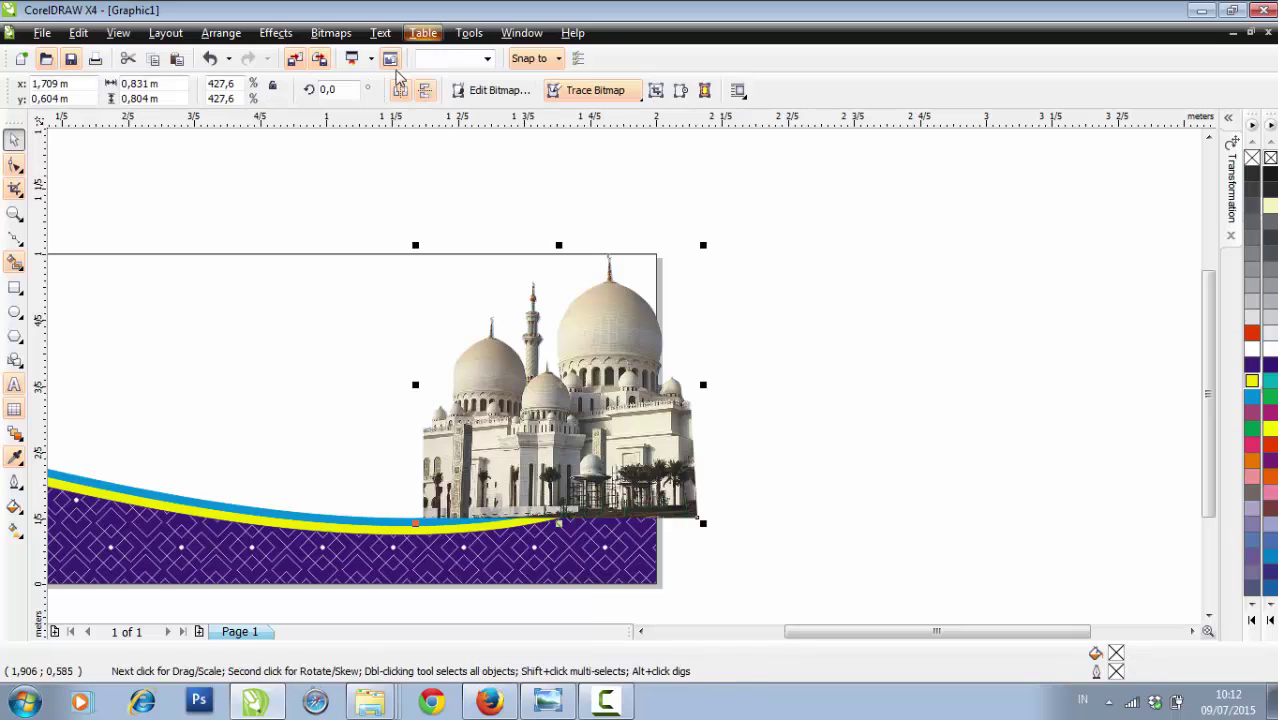
click(275, 33)
mouse_move(393, 320)
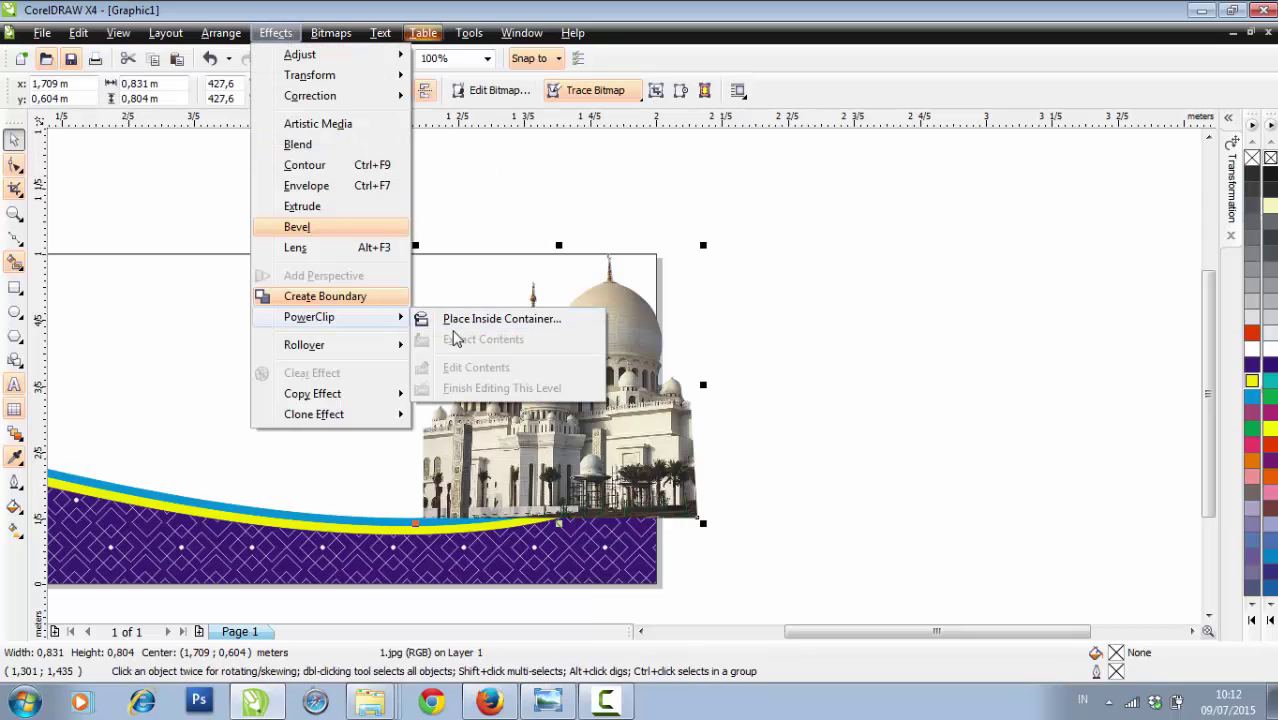
click(460, 320)
click(419, 328)
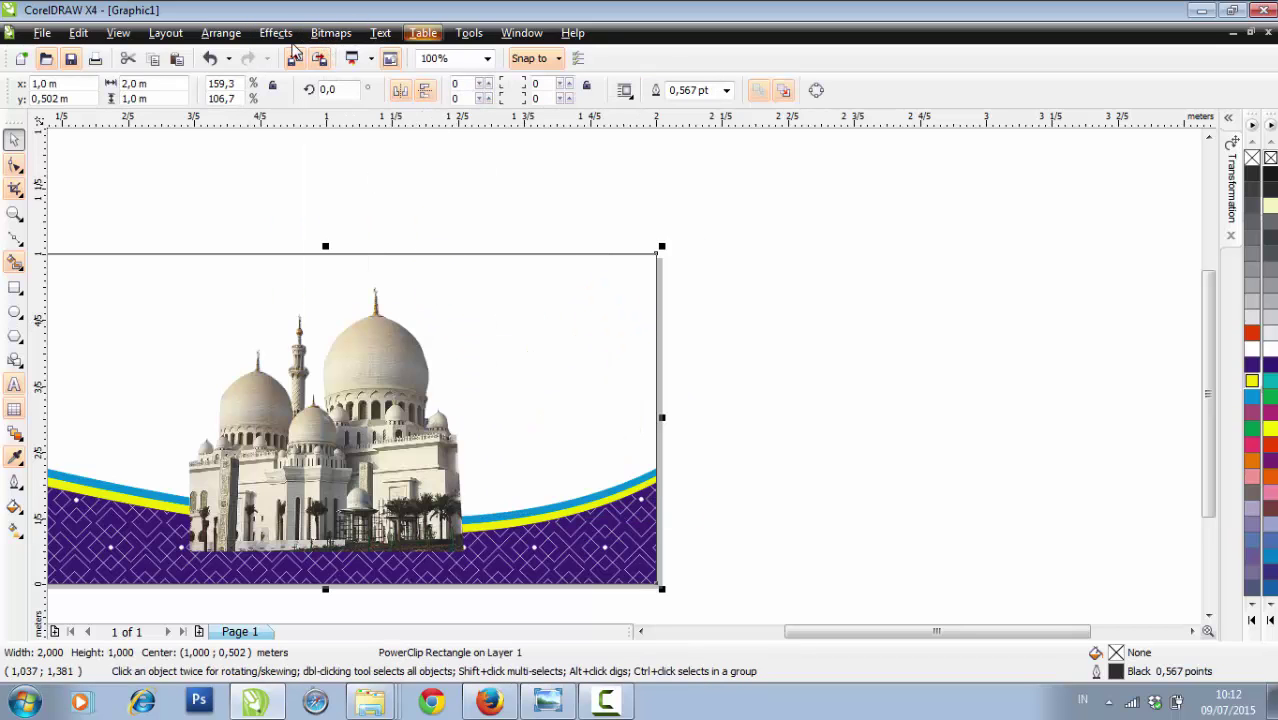
Open the banner's PowerClip contents, move the mosque to the right end, and send it behind the curved bands
click(281, 34)
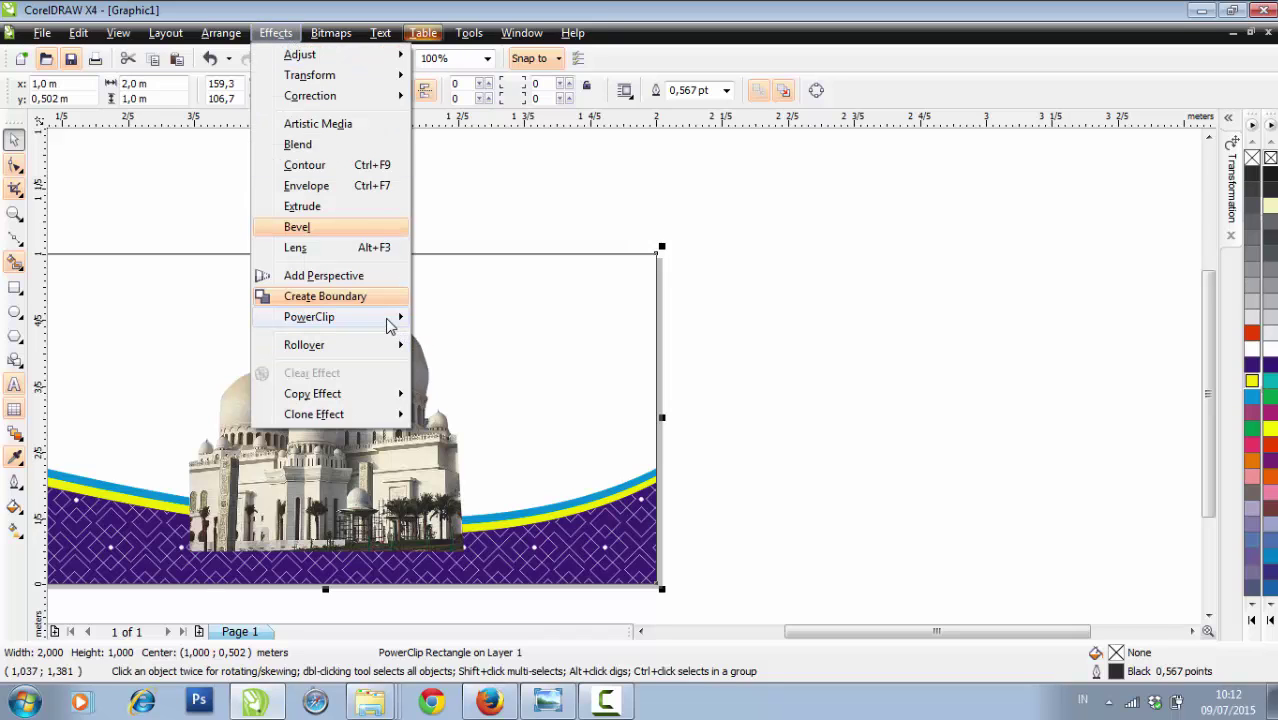
mouse_move(391, 320)
click(486, 366)
drag(392, 436, 609, 407)
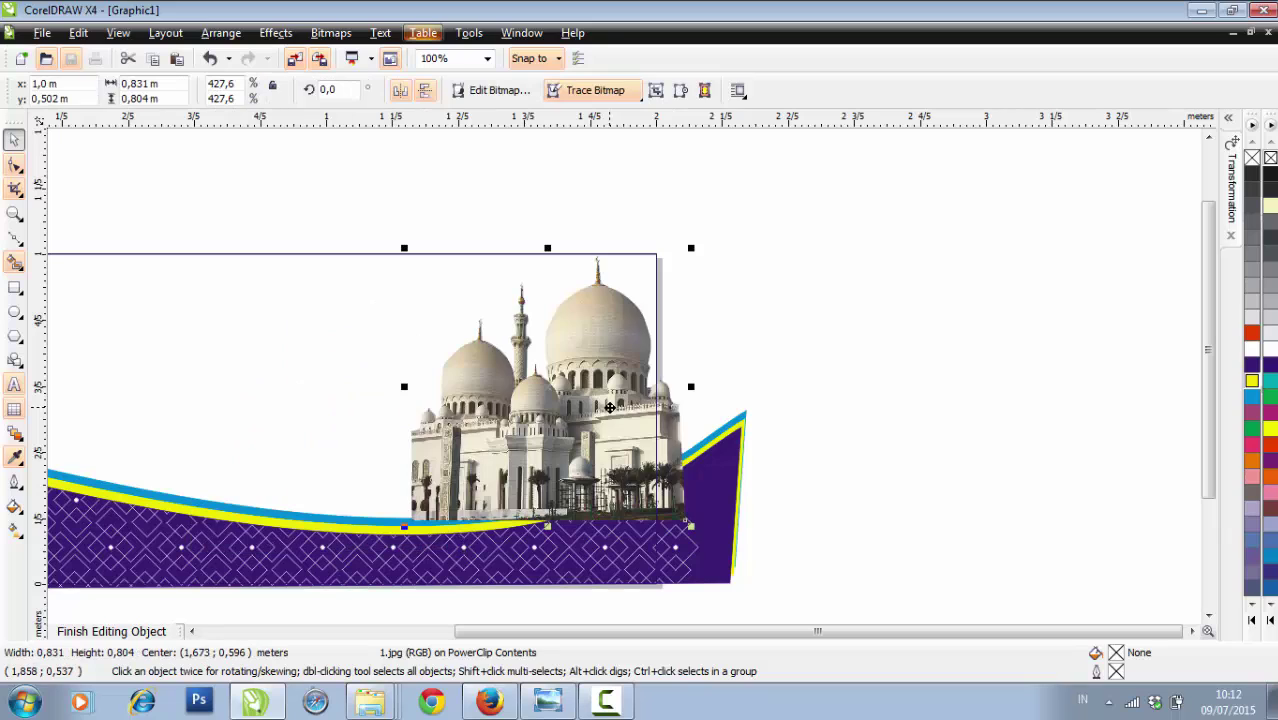
key(ctrl+Page_Down)
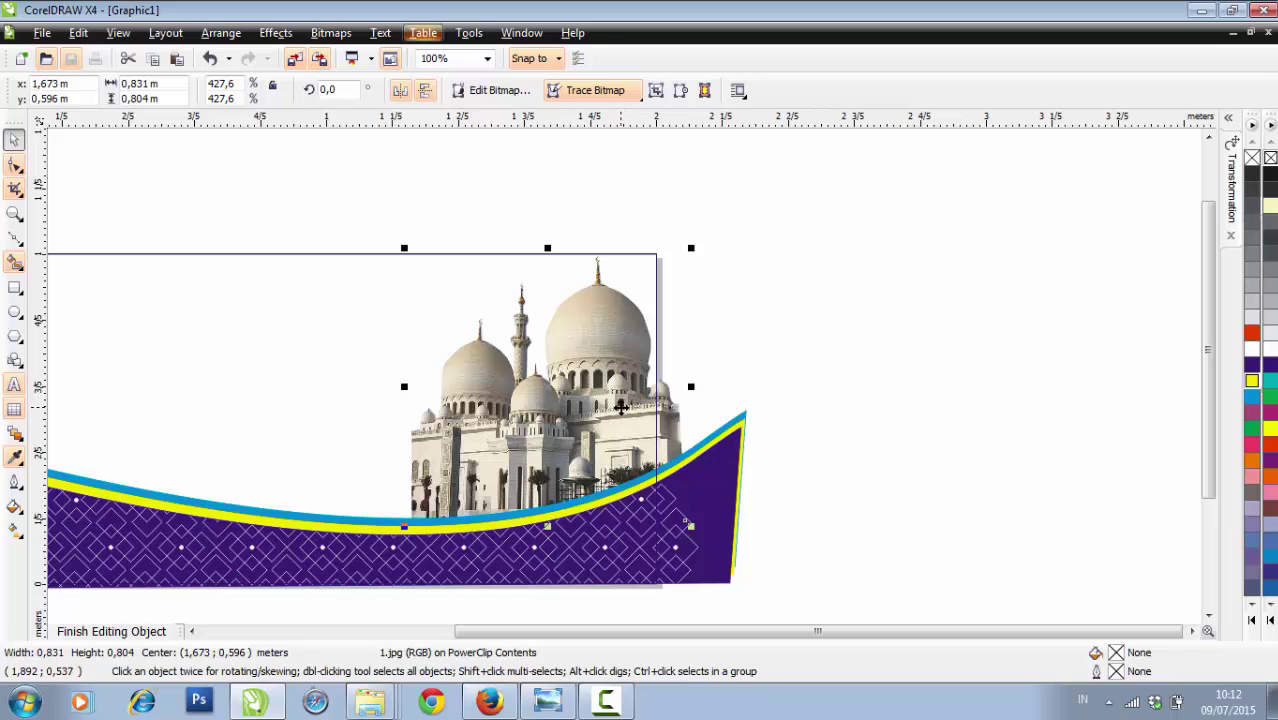
drag(605, 415, 605, 415)
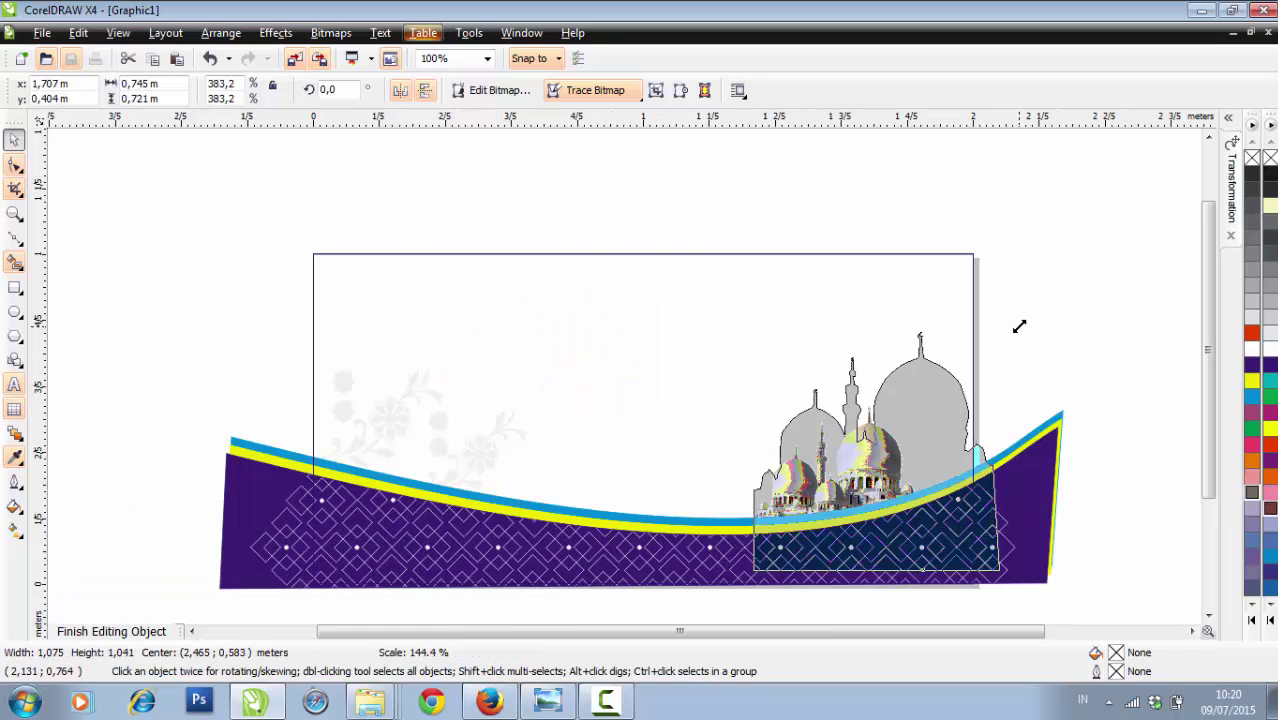
Enlarge the mosque to about 0.94 x 0.91 m, lower it behind the curved bands, and finish editing the banner contents
drag(1018, 326, 1030, 317)
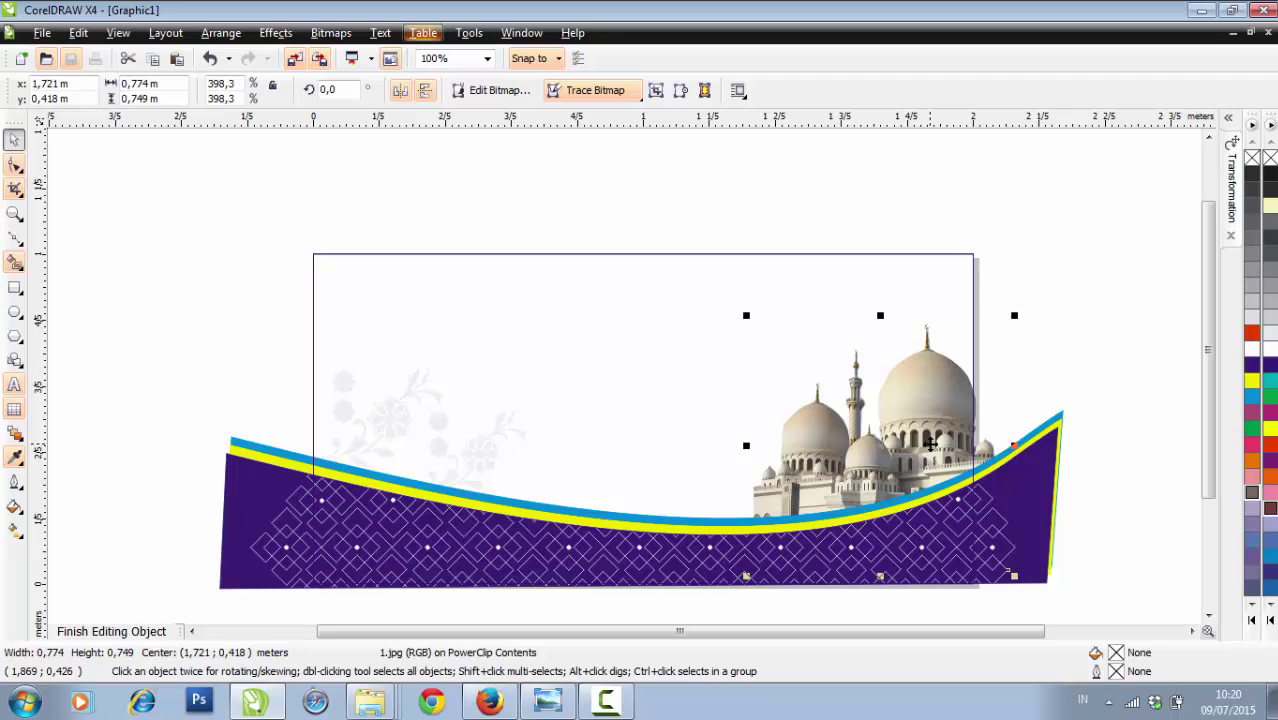
drag(930, 444, 928, 465)
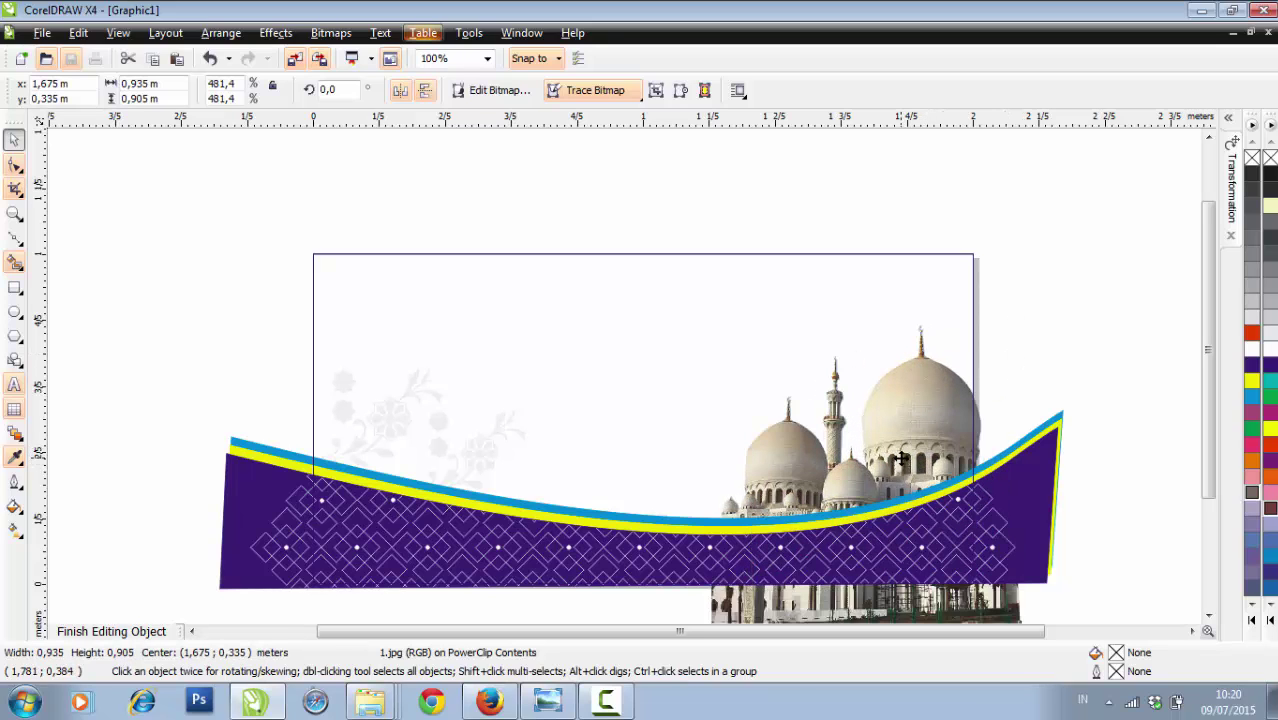
click(900, 457)
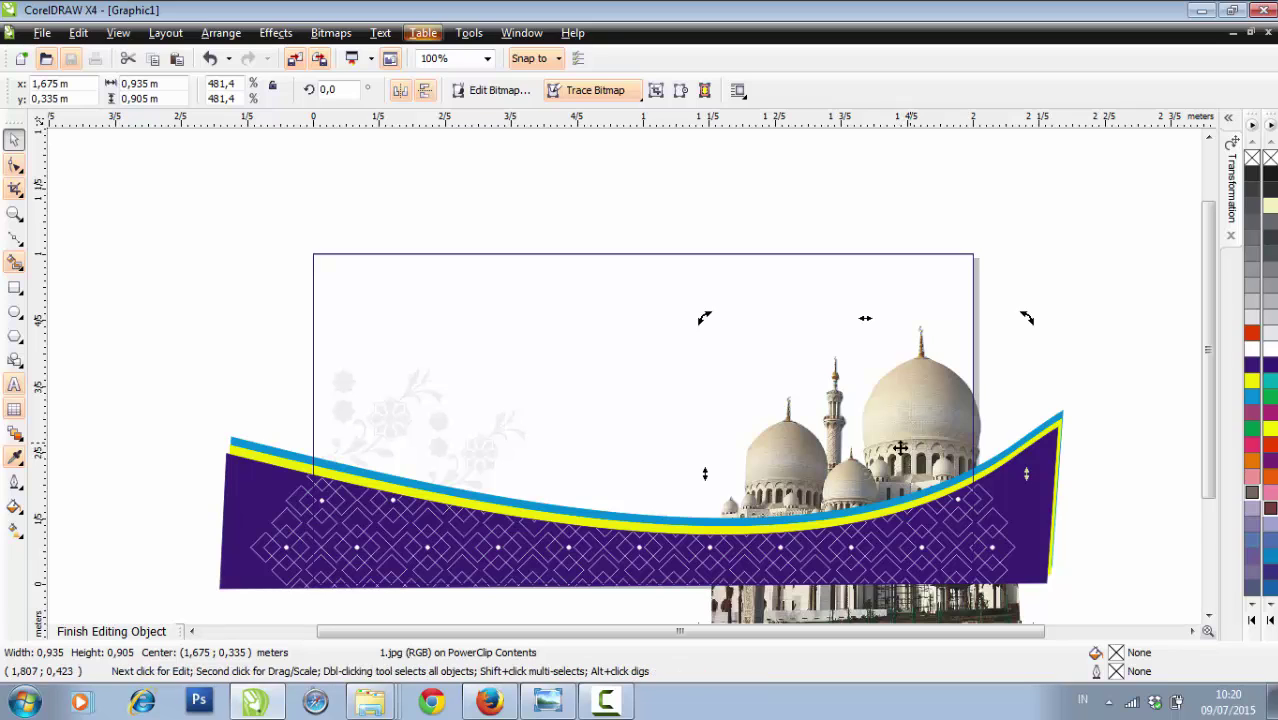
click(120, 631)
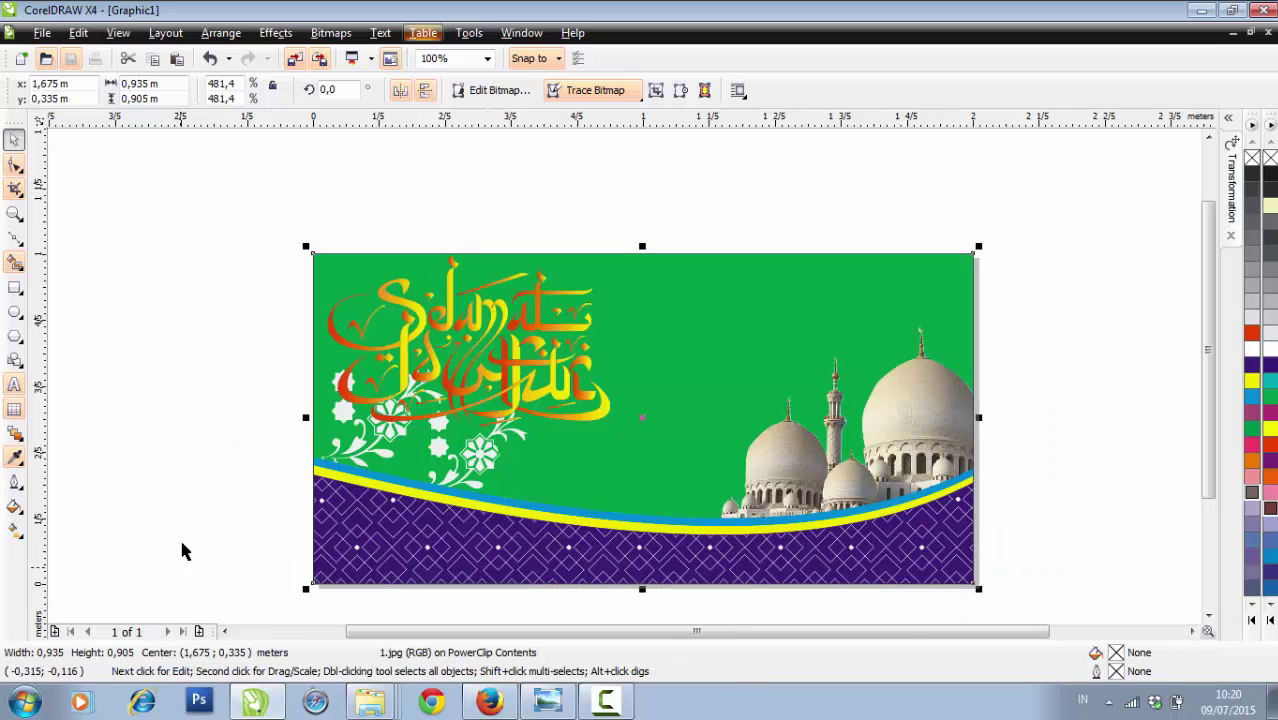
click(155, 470)
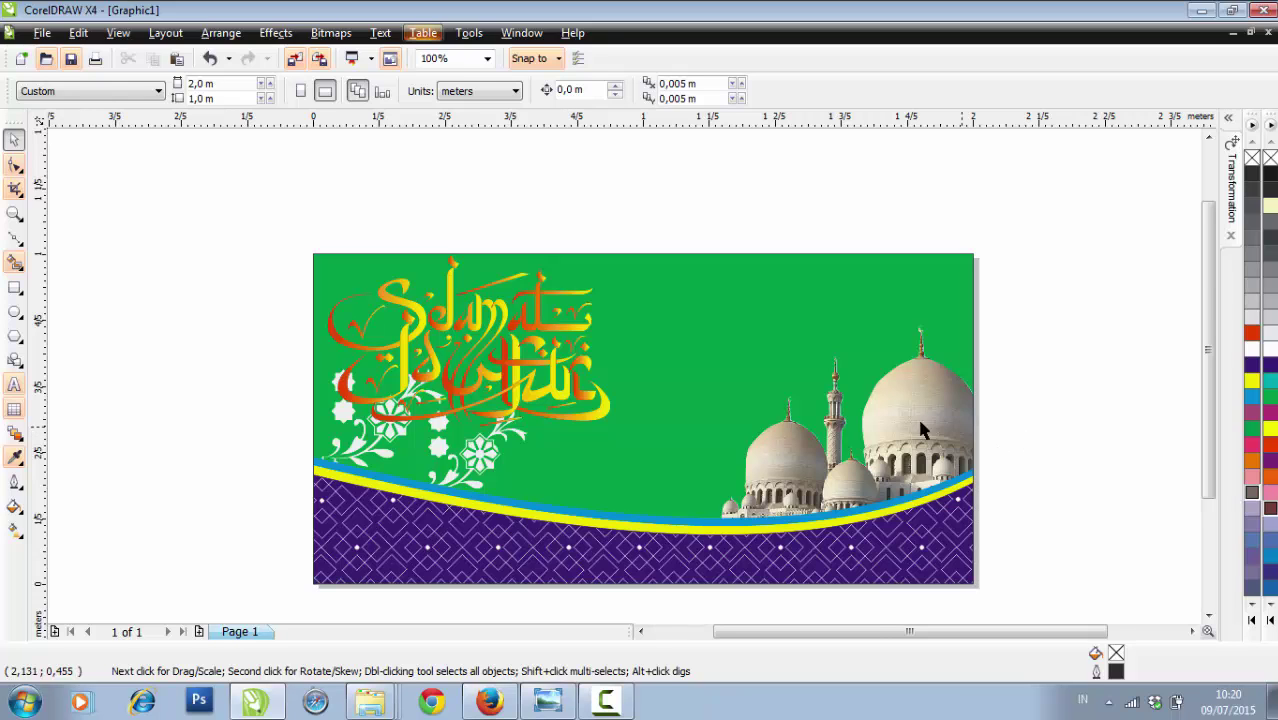
Import buka.png at about 0.49 x 0.49 m and place the drum just left of the mosque
scroll(890, 425, up, 2)
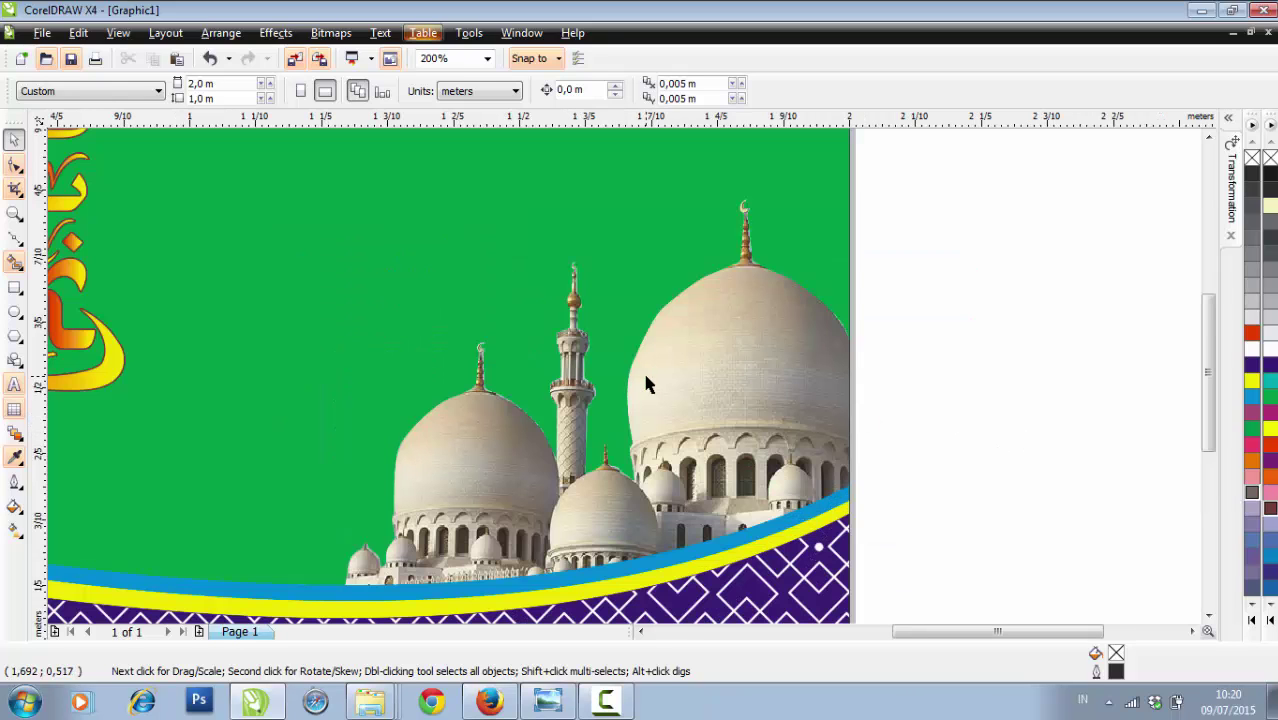
click(68, 266)
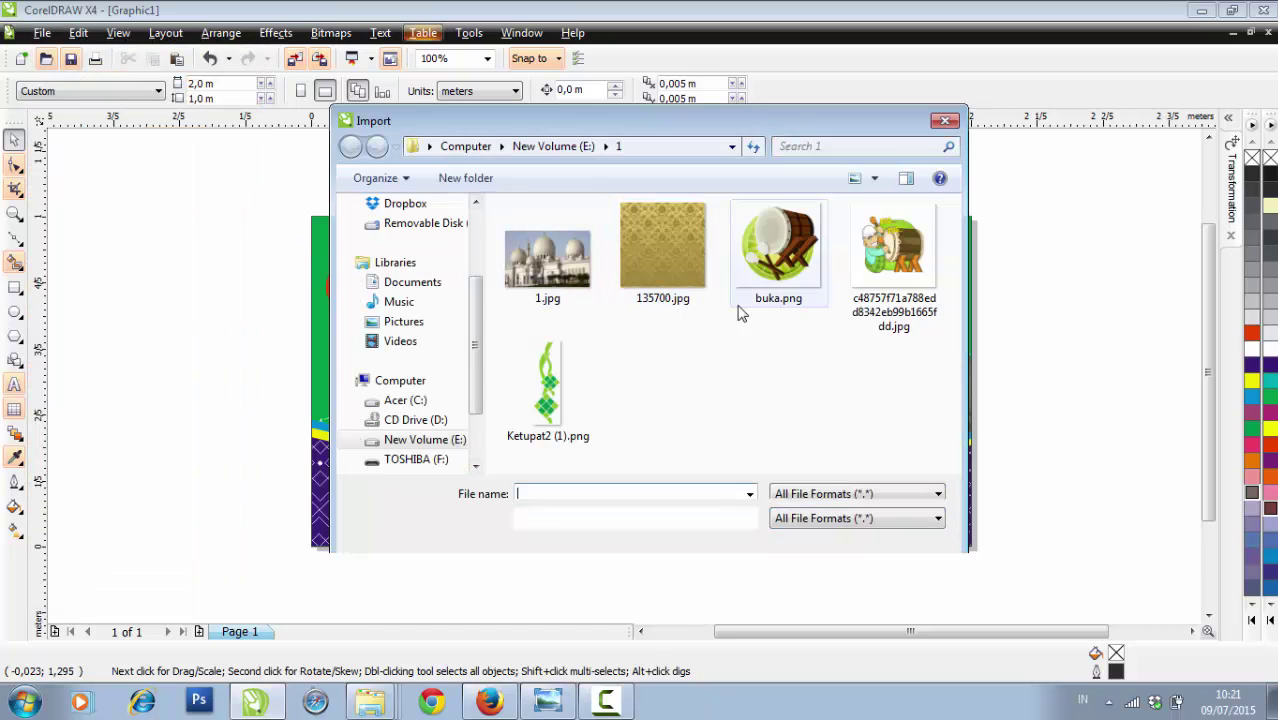
click(740, 313)
click(810, 548)
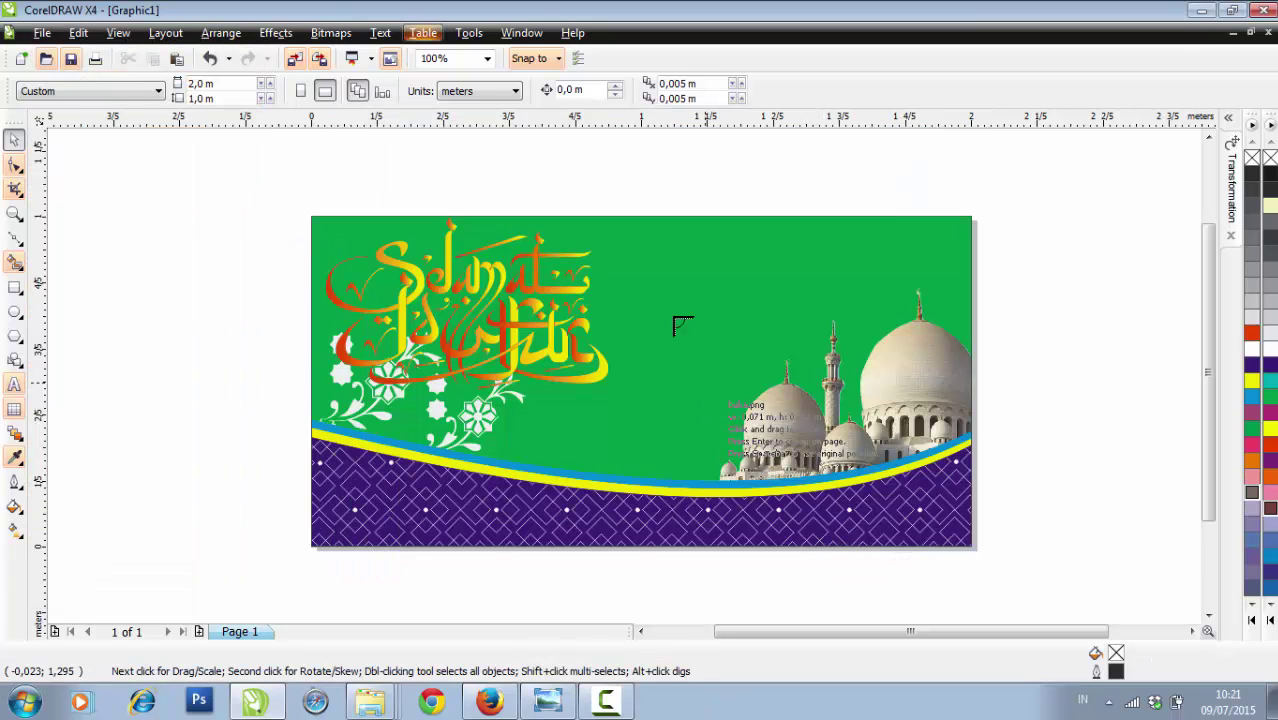
drag(659, 291, 834, 466)
drag(834, 396, 723, 419)
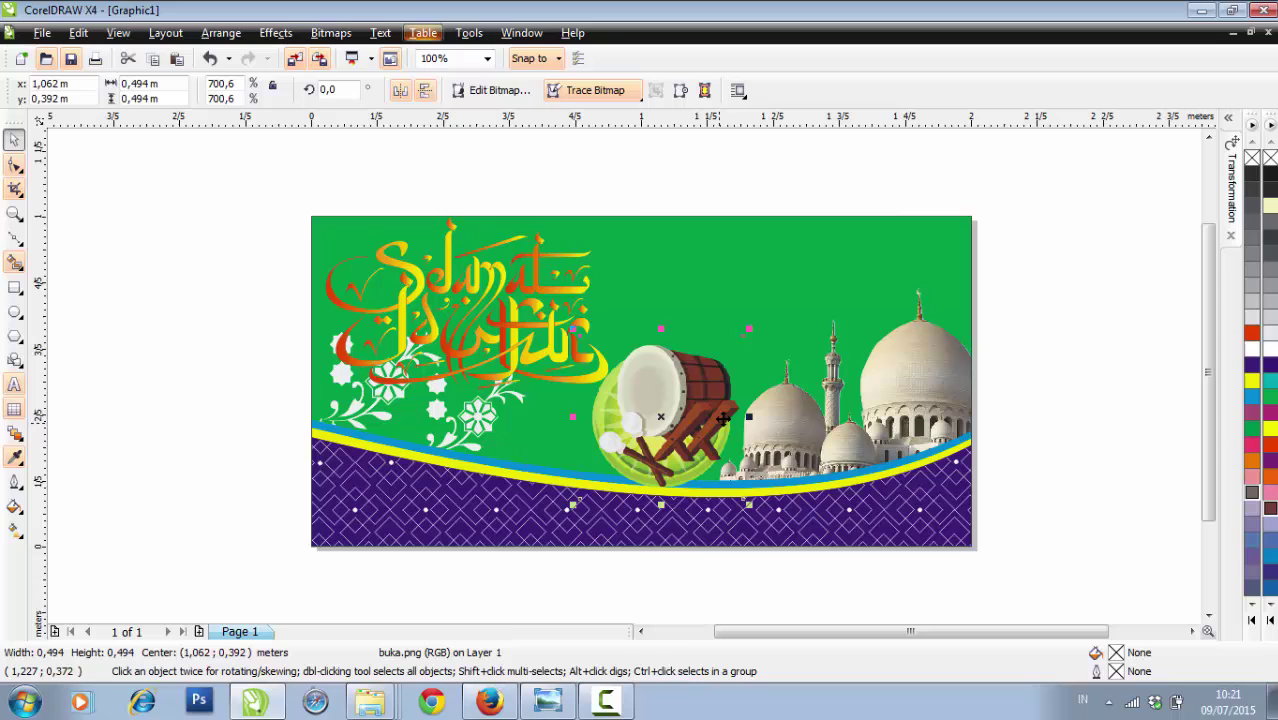
Shrink the Selamat Idul Fitri lettering to about 0.66 x 0.40 m and move it up into the banner's upper-left corner
click(544, 340)
click(485, 290)
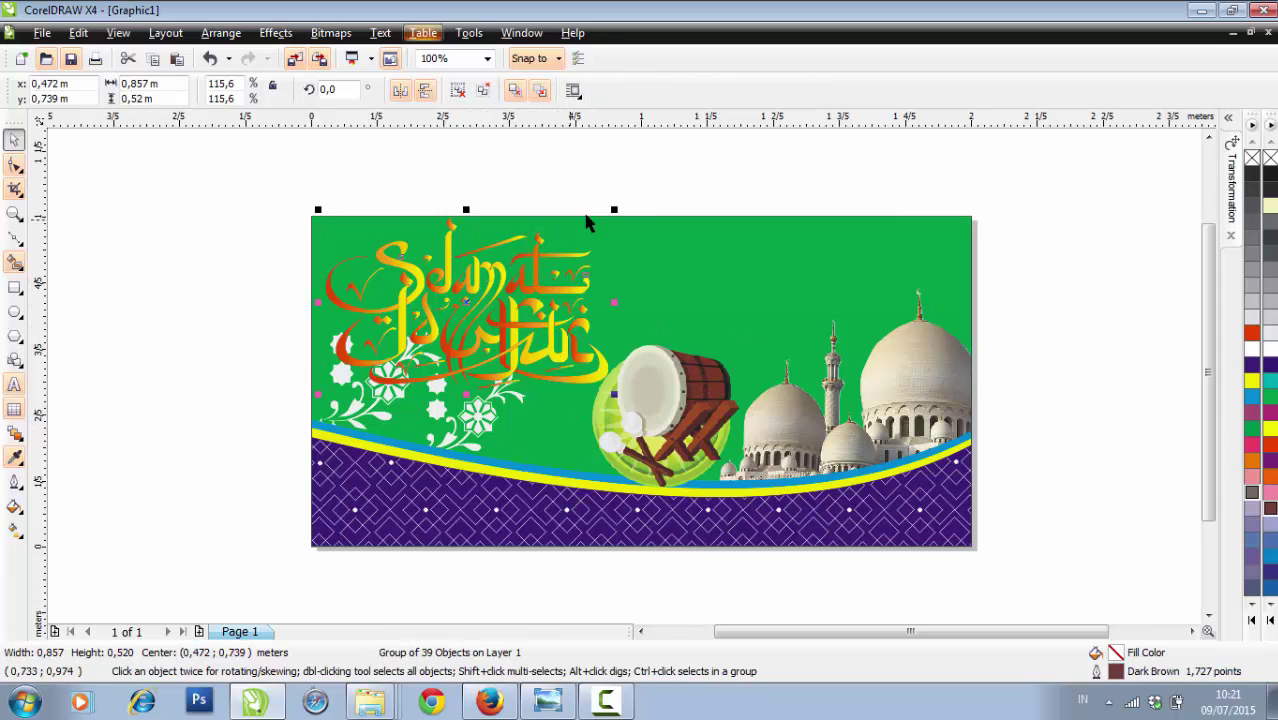
drag(616, 210, 575, 236)
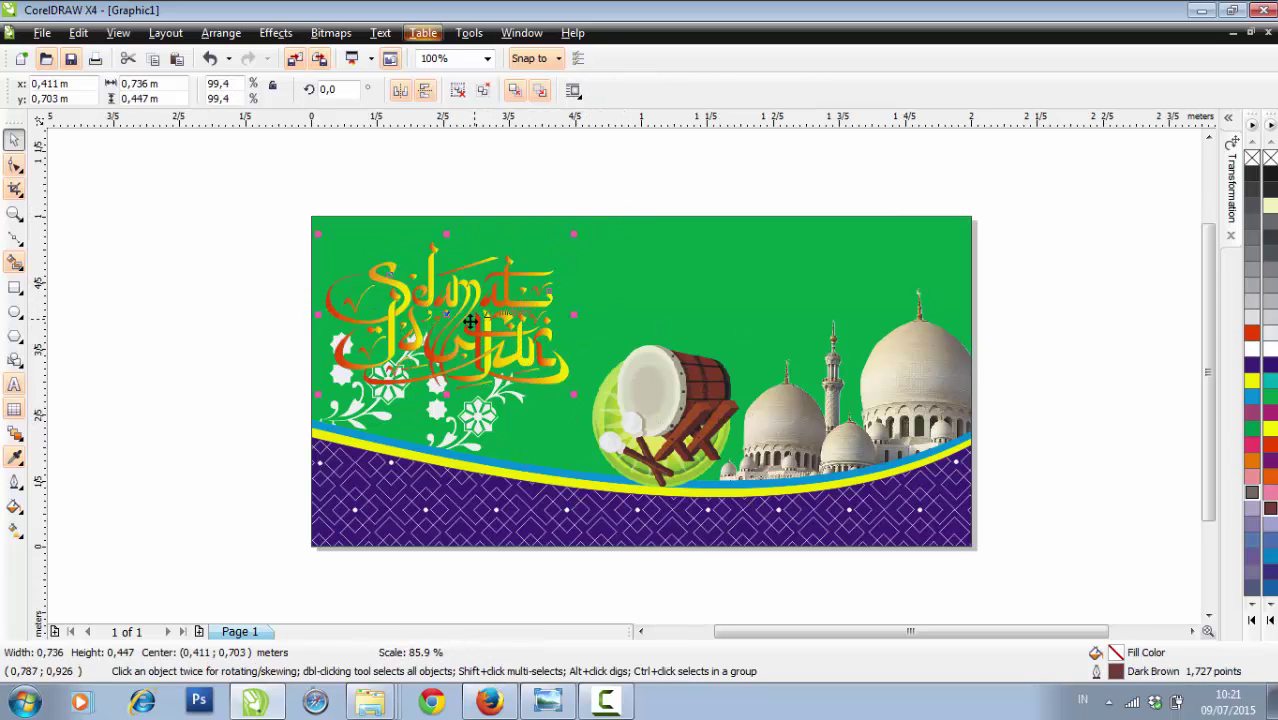
mouse_move(465, 321)
mouse_down()
mouse_move(462, 305)
mouse_move(466, 315)
mouse_up()
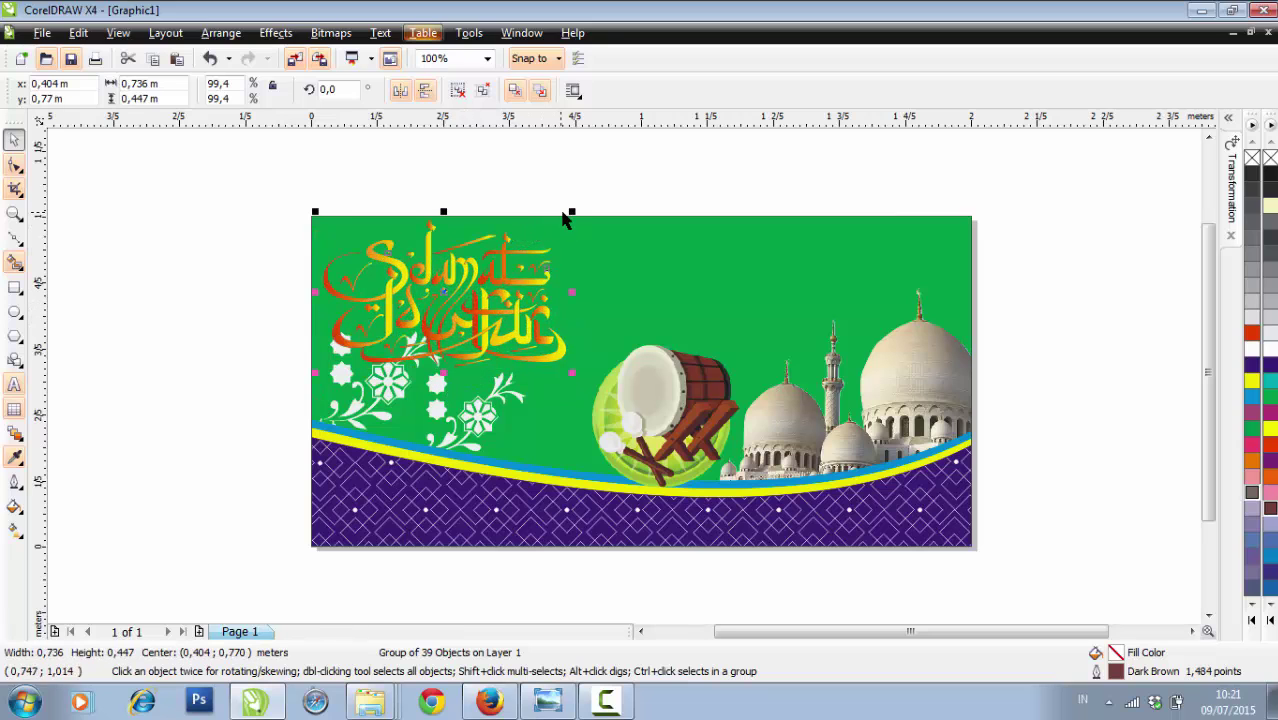
drag(568, 212, 528, 232)
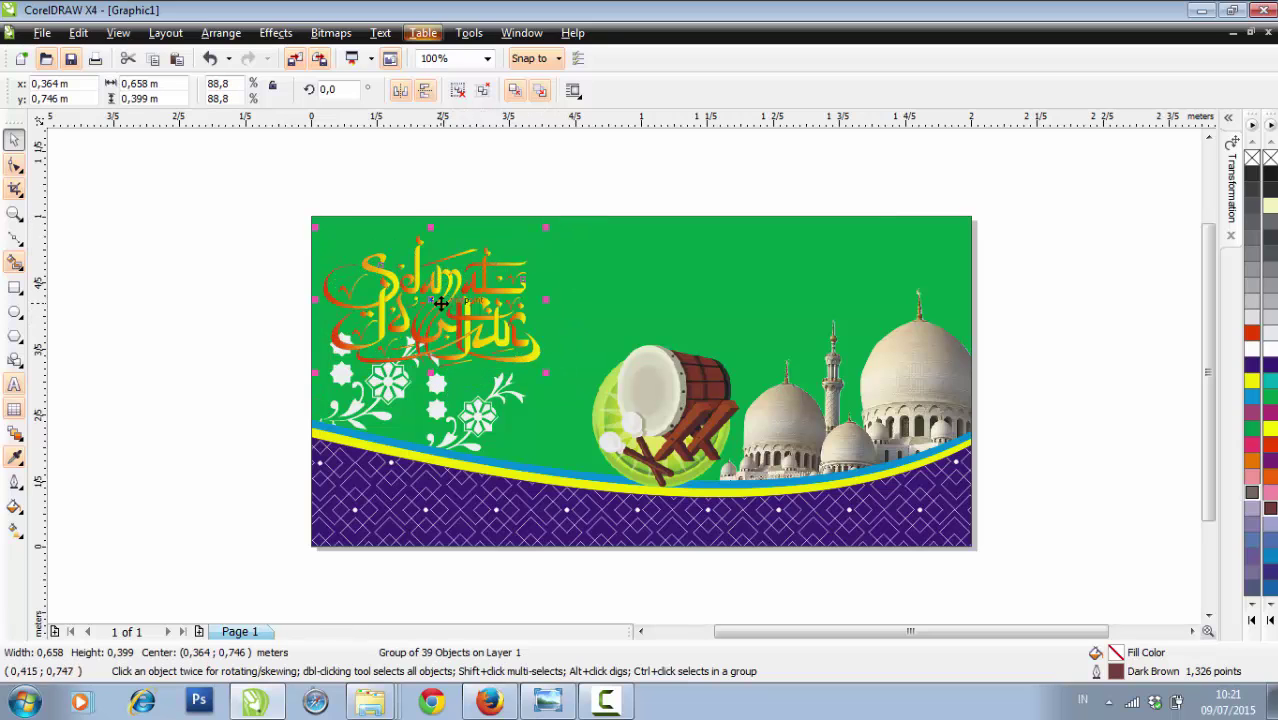
drag(441, 299, 436, 291)
click(262, 288)
click(448, 300)
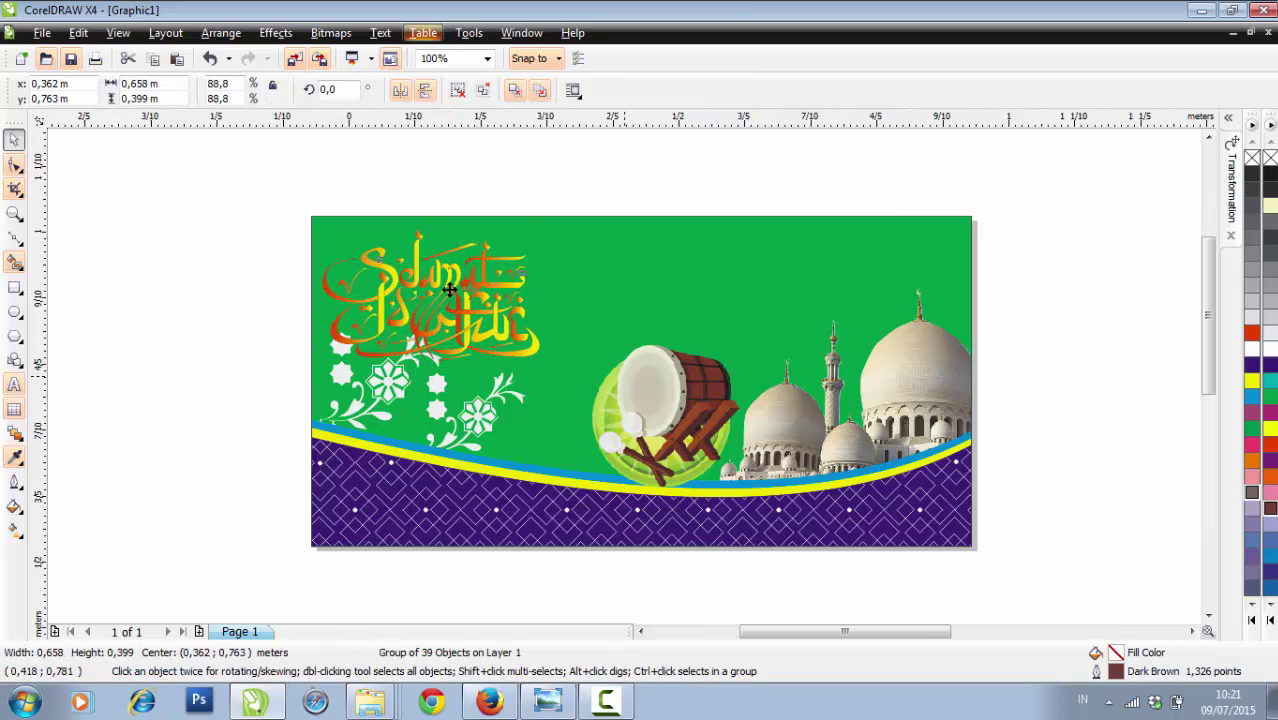
scroll(630, 375, up, 1)
scroll(630, 375, up, 1)
scroll(624, 377, down, 2)
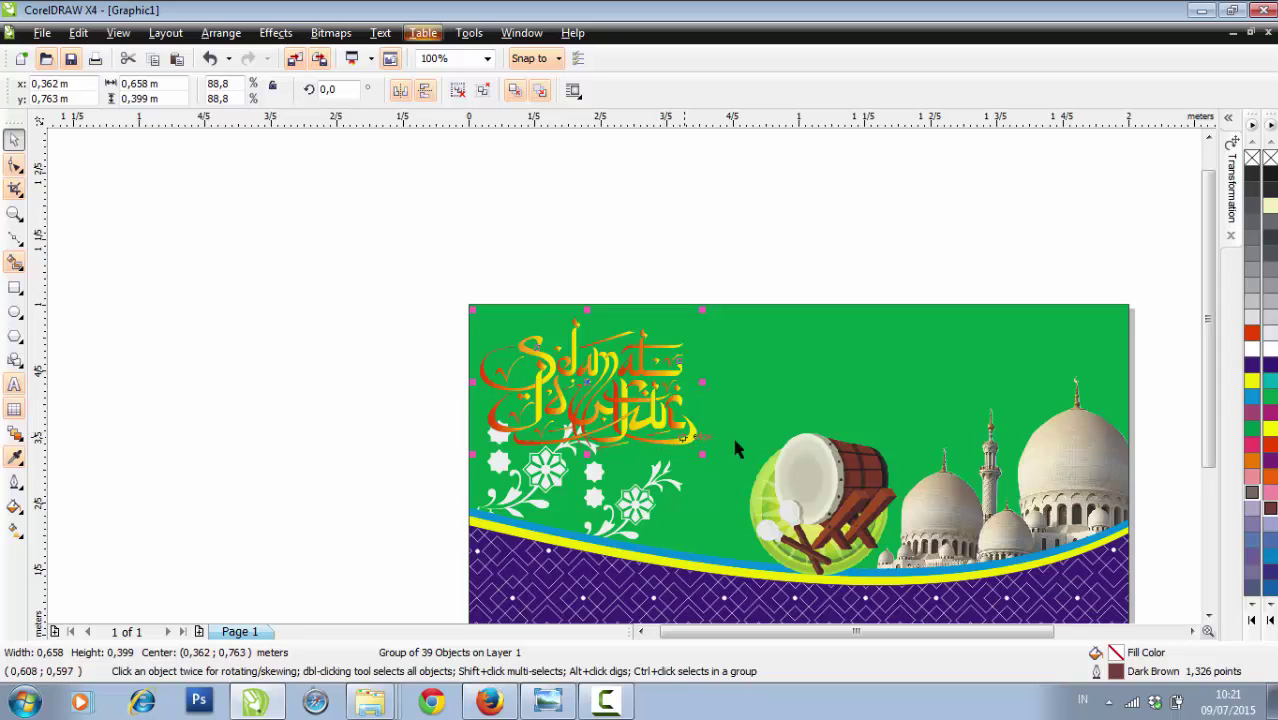
scroll(736, 445, up, 1)
scroll(518, 385, down, 1)
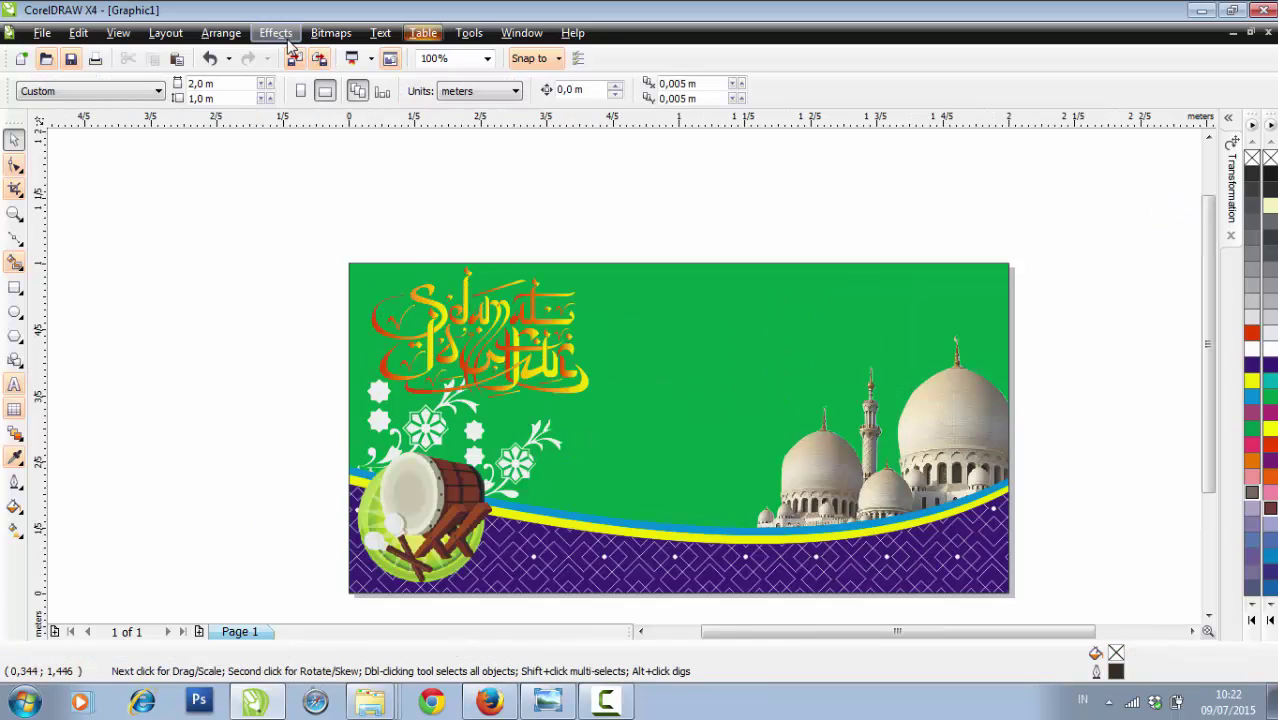
click(285, 36)
click(75, 62)
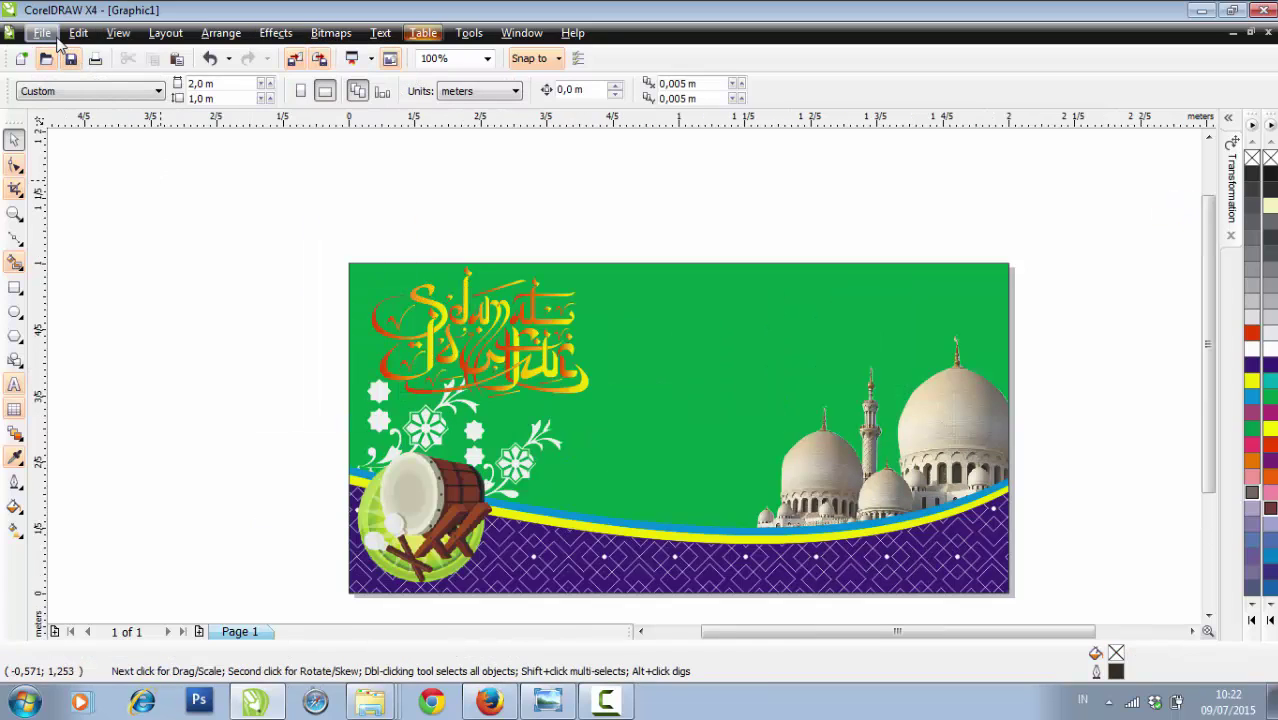
Import Ketupat2 (1).png at about 0.09 x 0.27 m onto the green area above the mosque and enlarge it
click(42, 32)
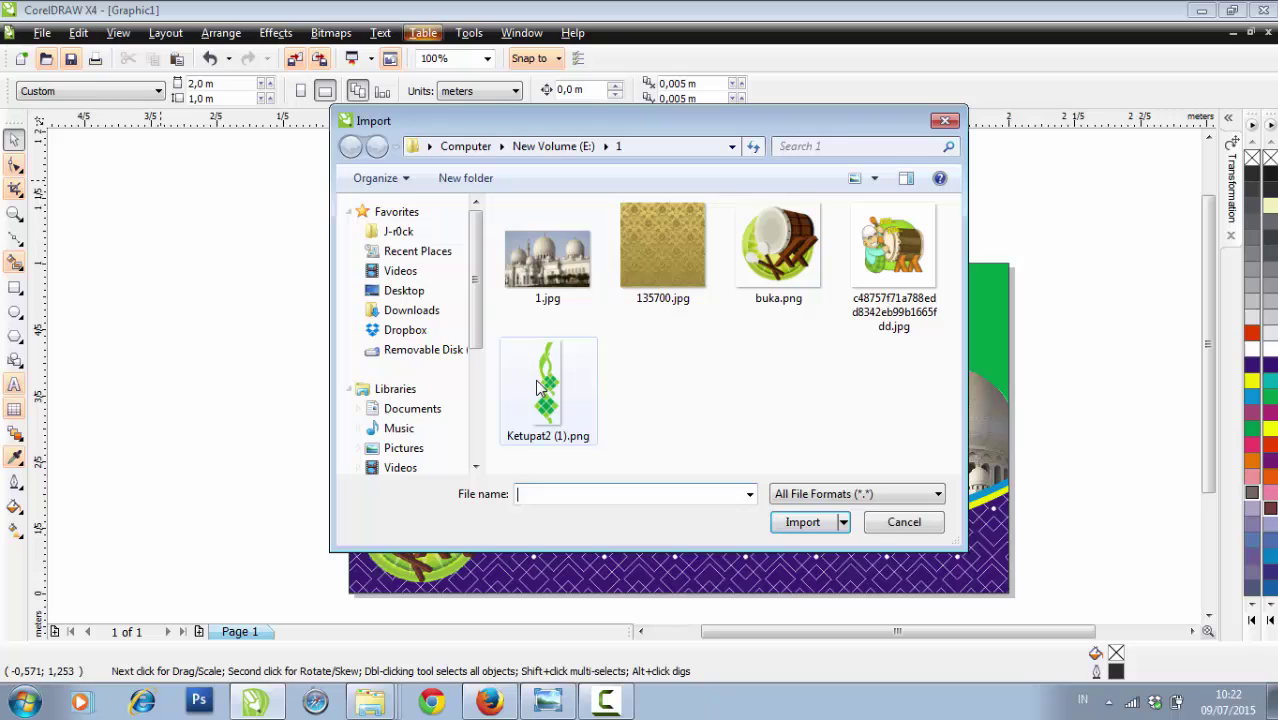
click(548, 388)
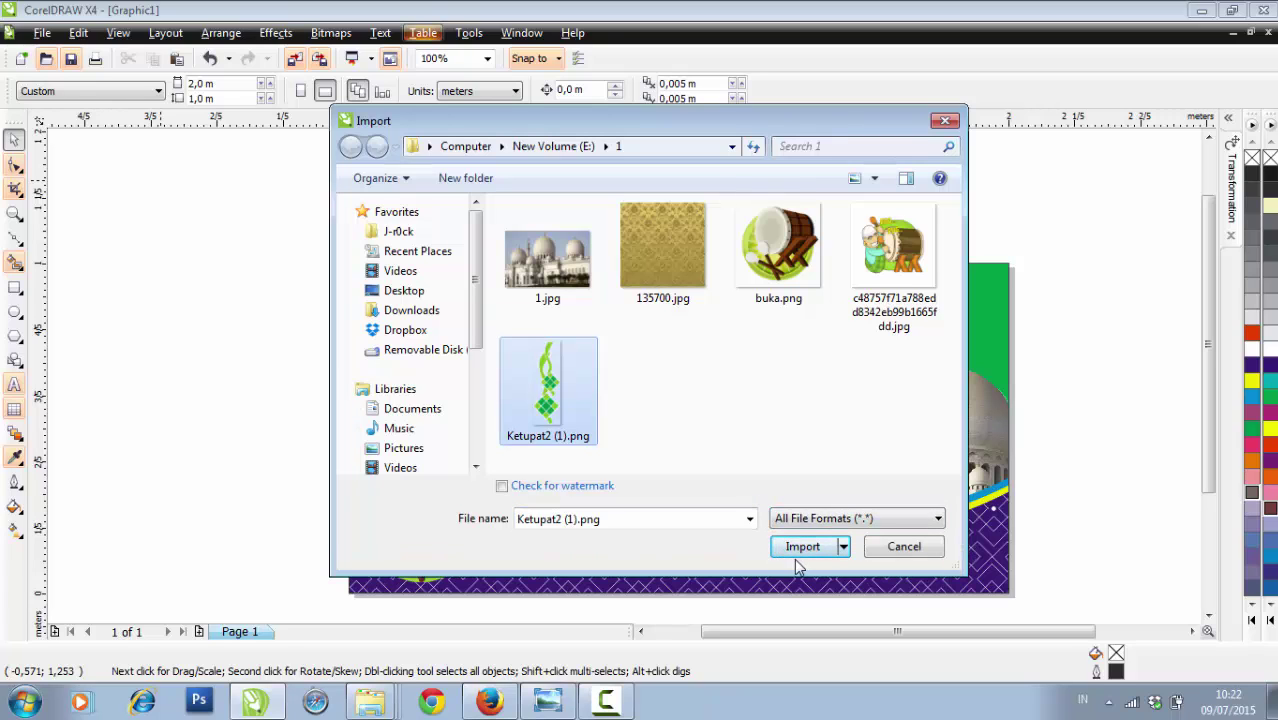
click(800, 549)
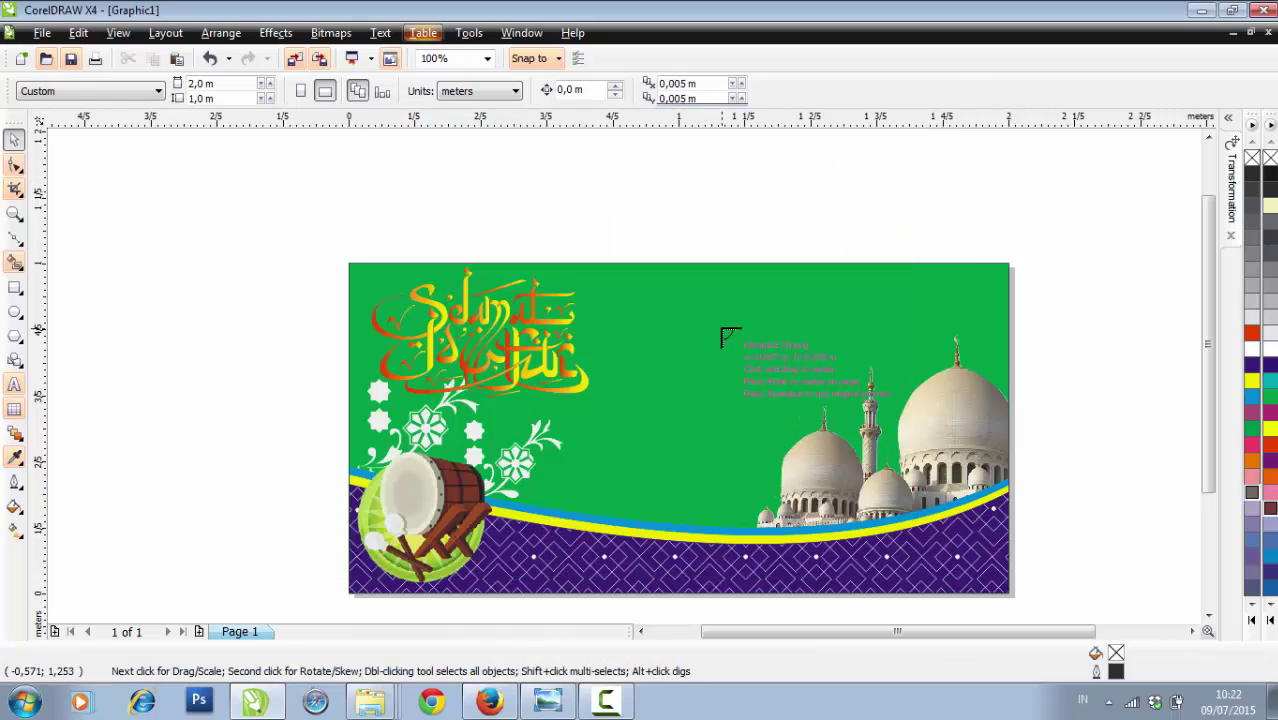
click(714, 321)
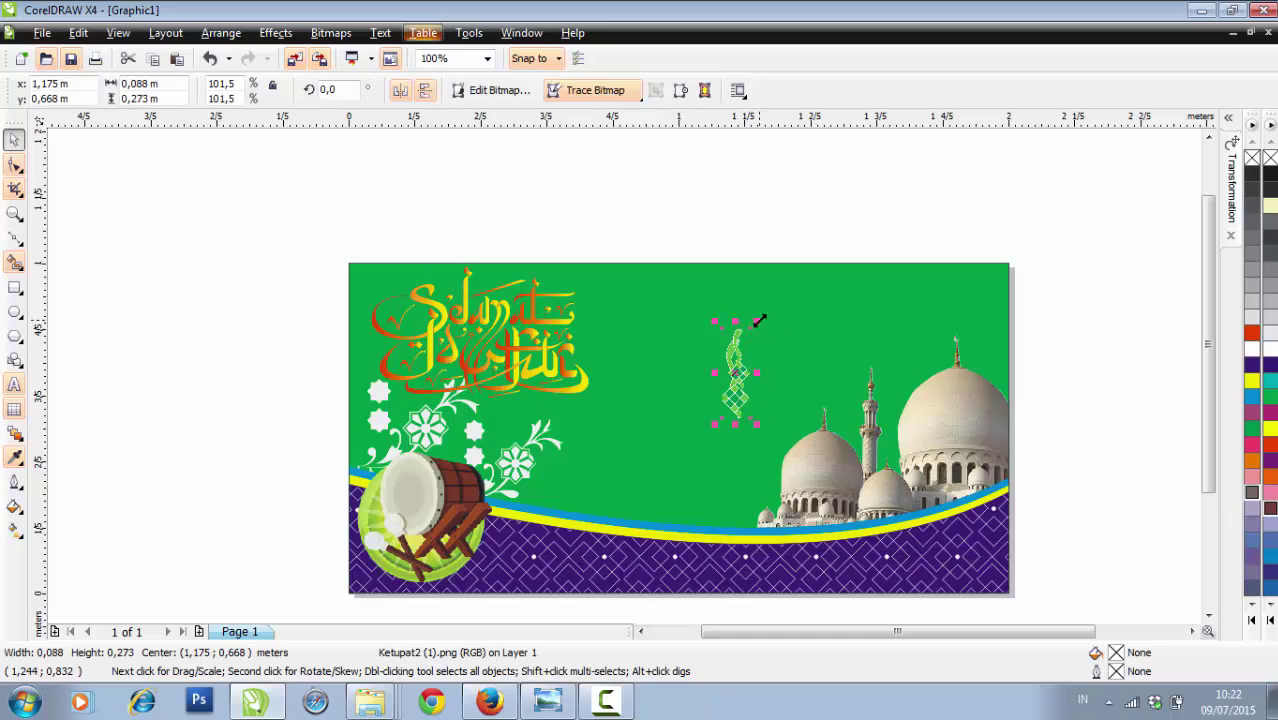
drag(760, 320, 850, 282)
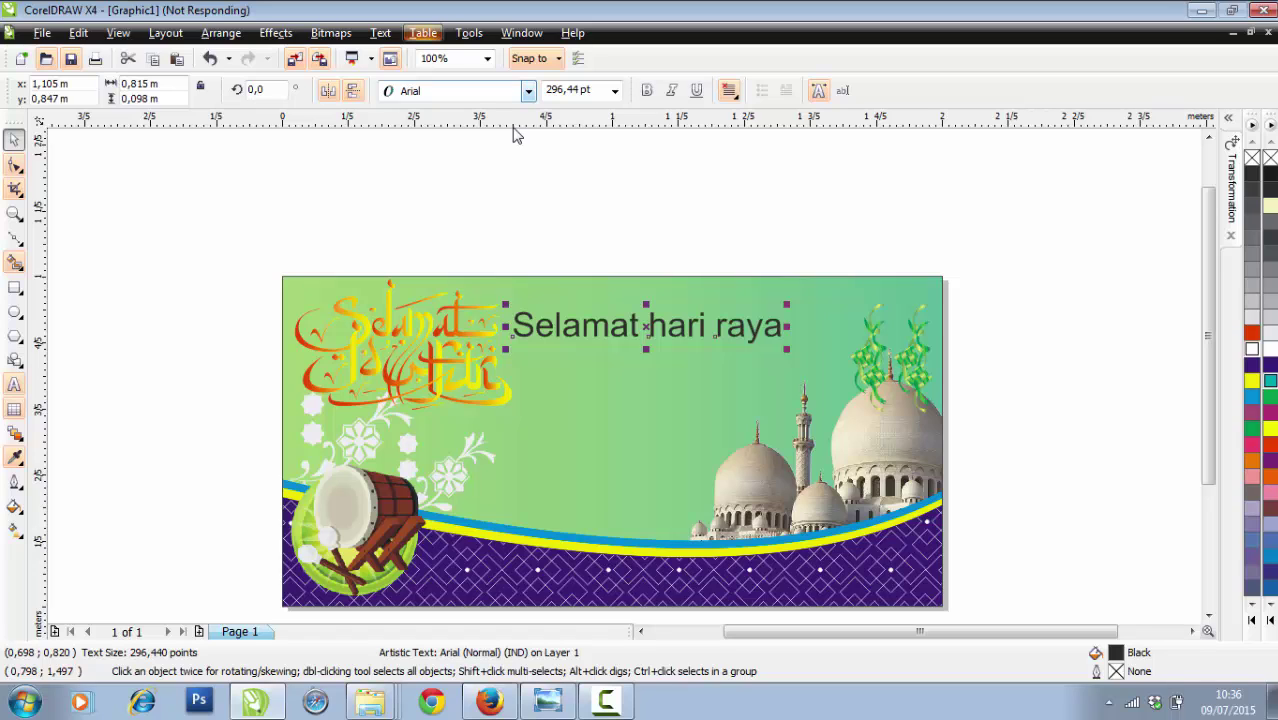
Set the Selamat hari raya text in Ceria Lebaran and enlarge it to about 0.91 x 0.19 m beside the calligraphy
mouse_move(513, 128)
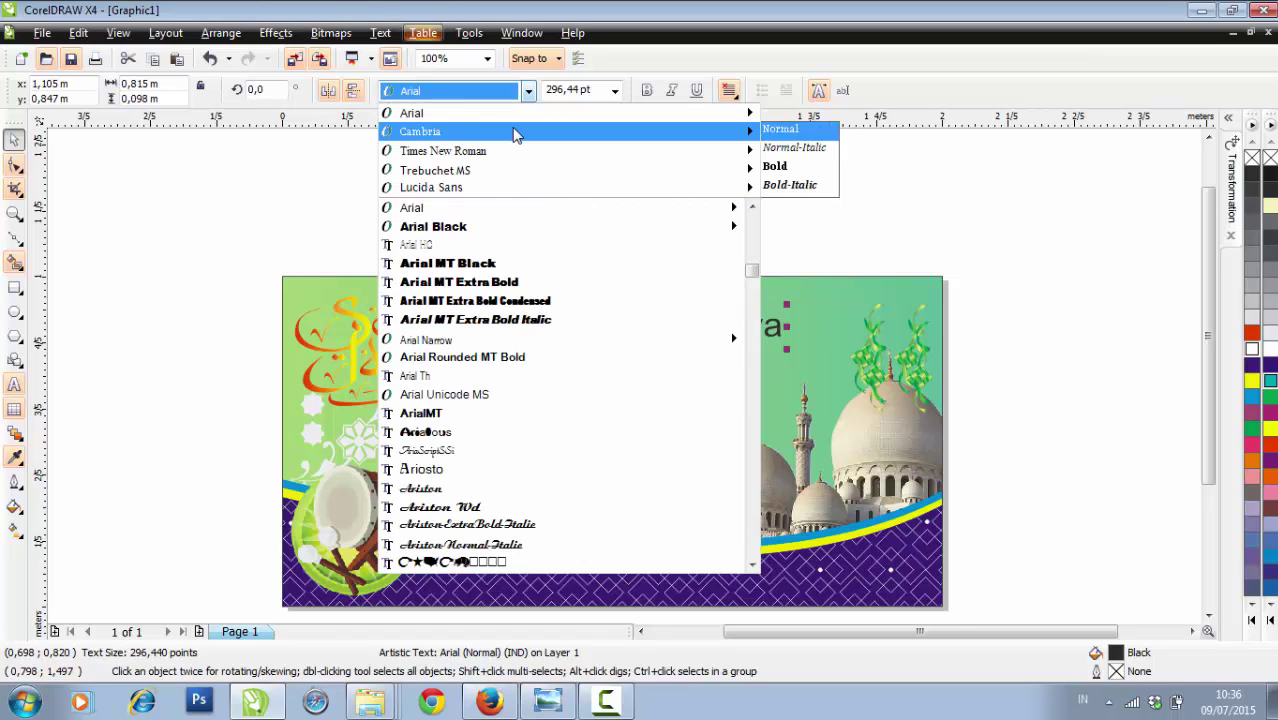
scroll(513, 133, down, 10)
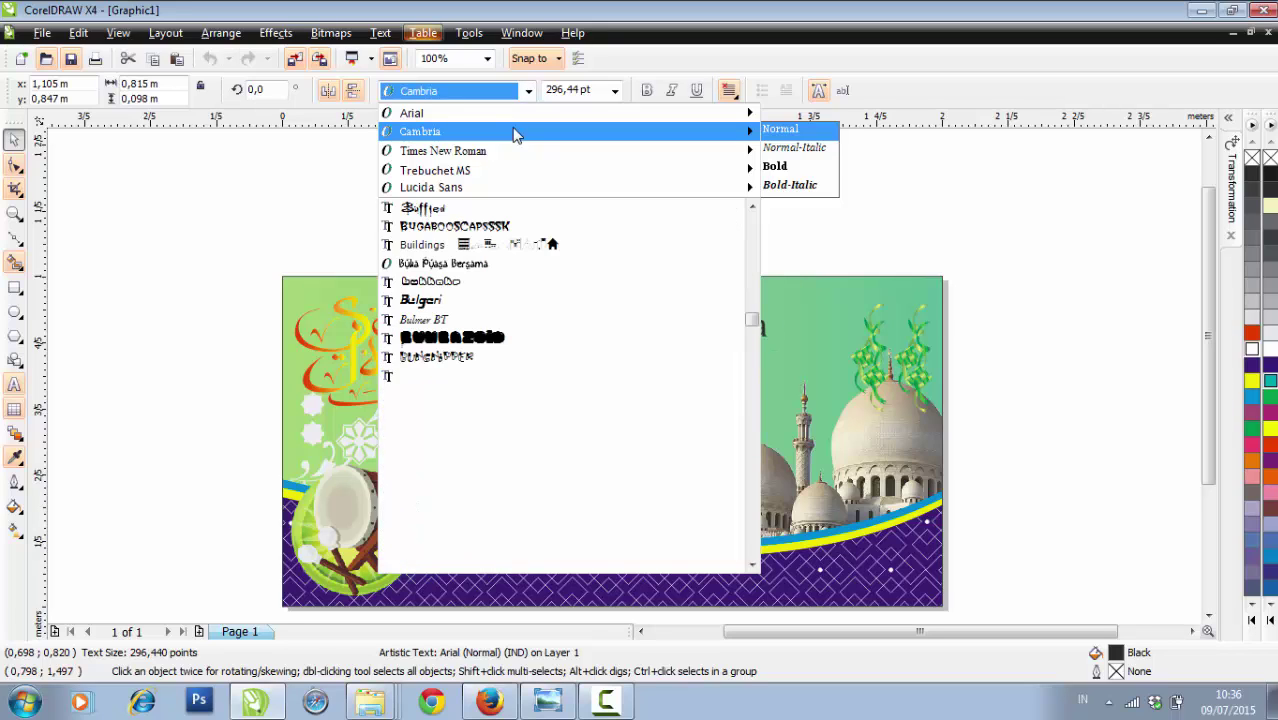
text(Cer)
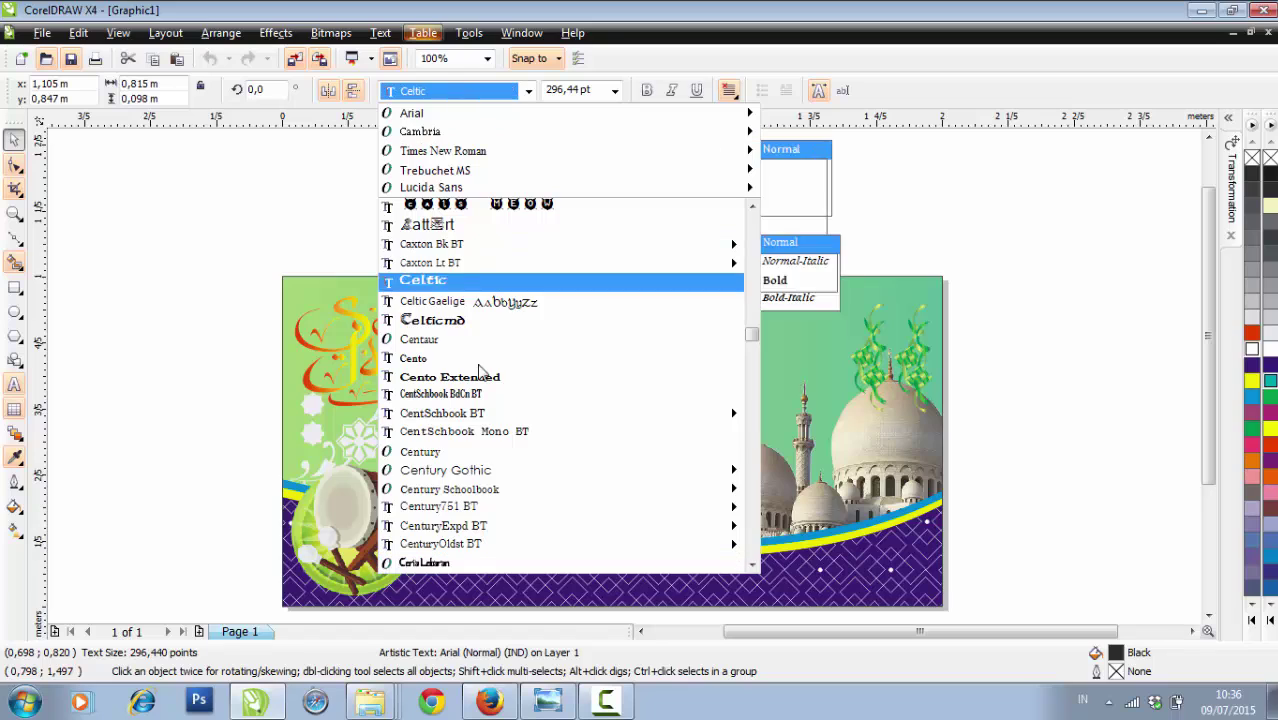
key(Return)
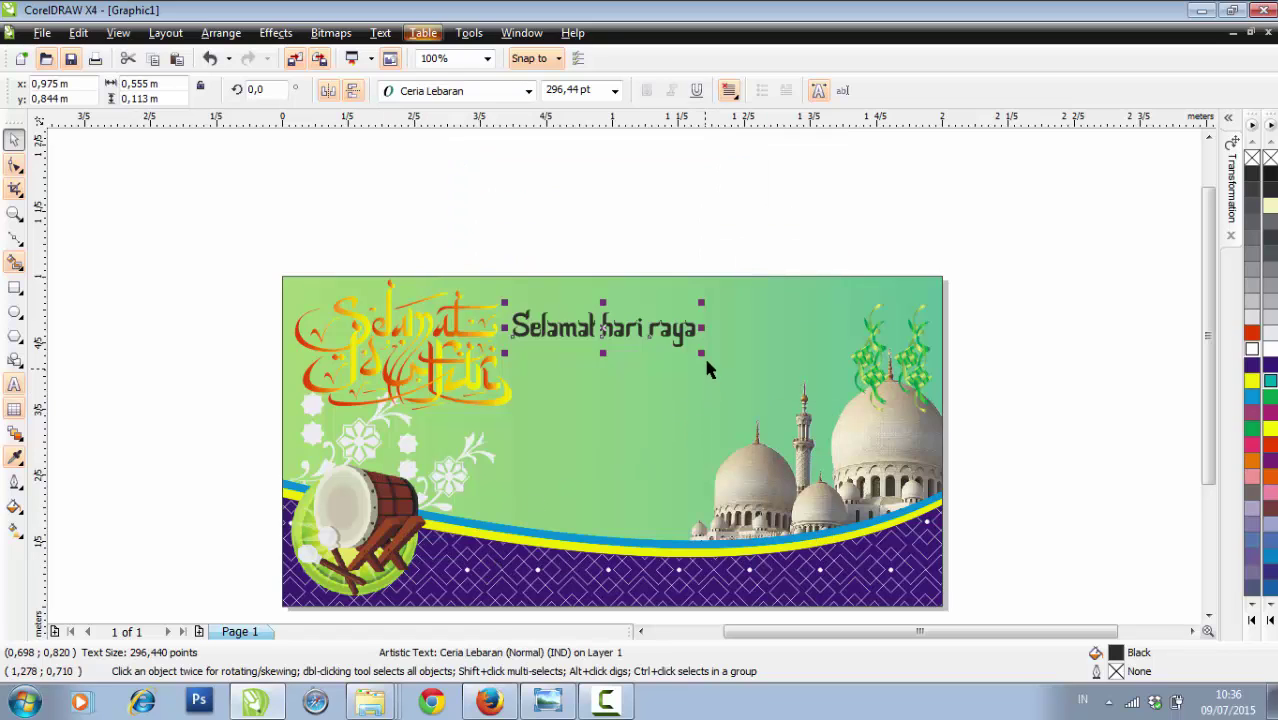
drag(701, 354, 822, 380)
drag(664, 341, 671, 332)
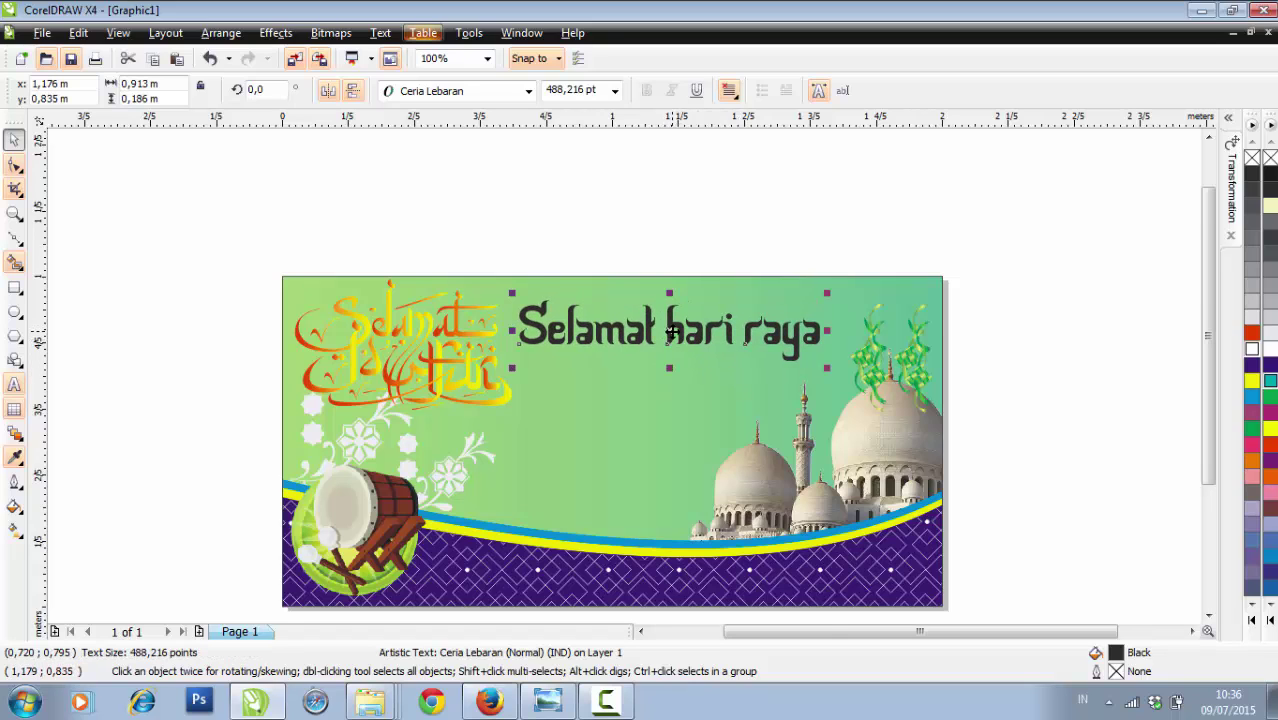
Capitalise the second and third words of the heading so it reads Selamat Hari Raya
scroll(672, 330, up, 1)
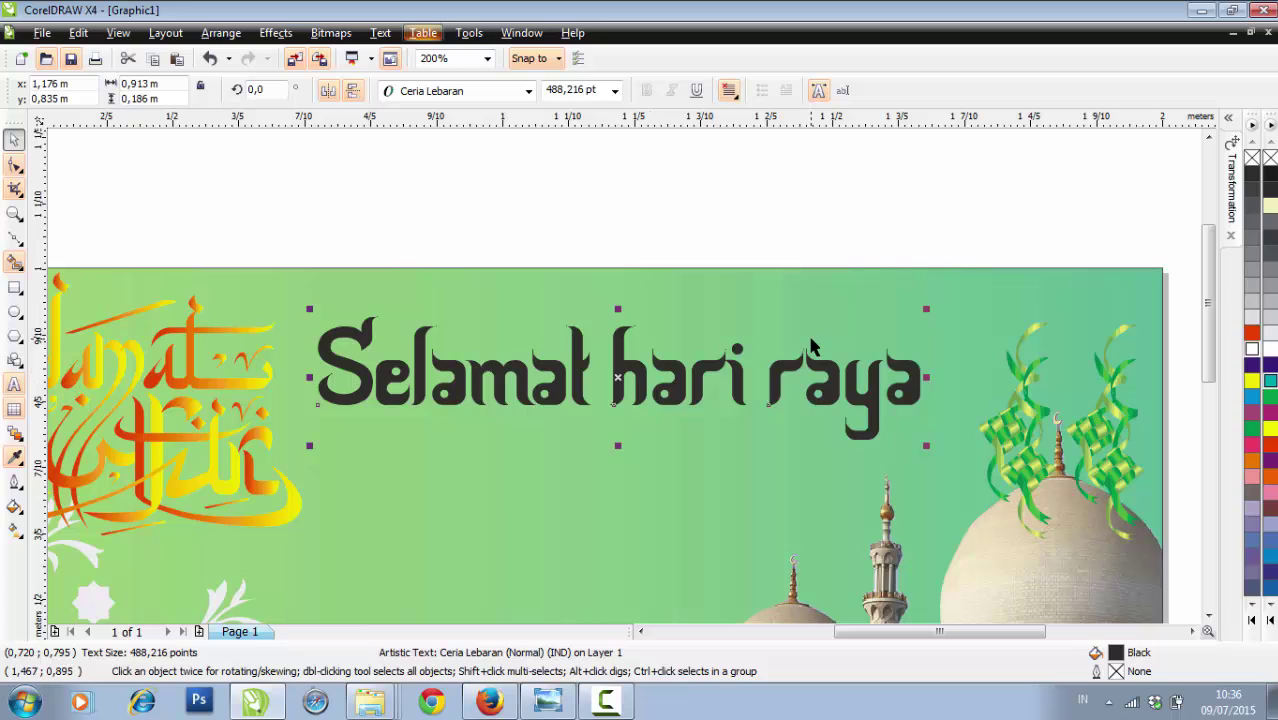
click(15, 386)
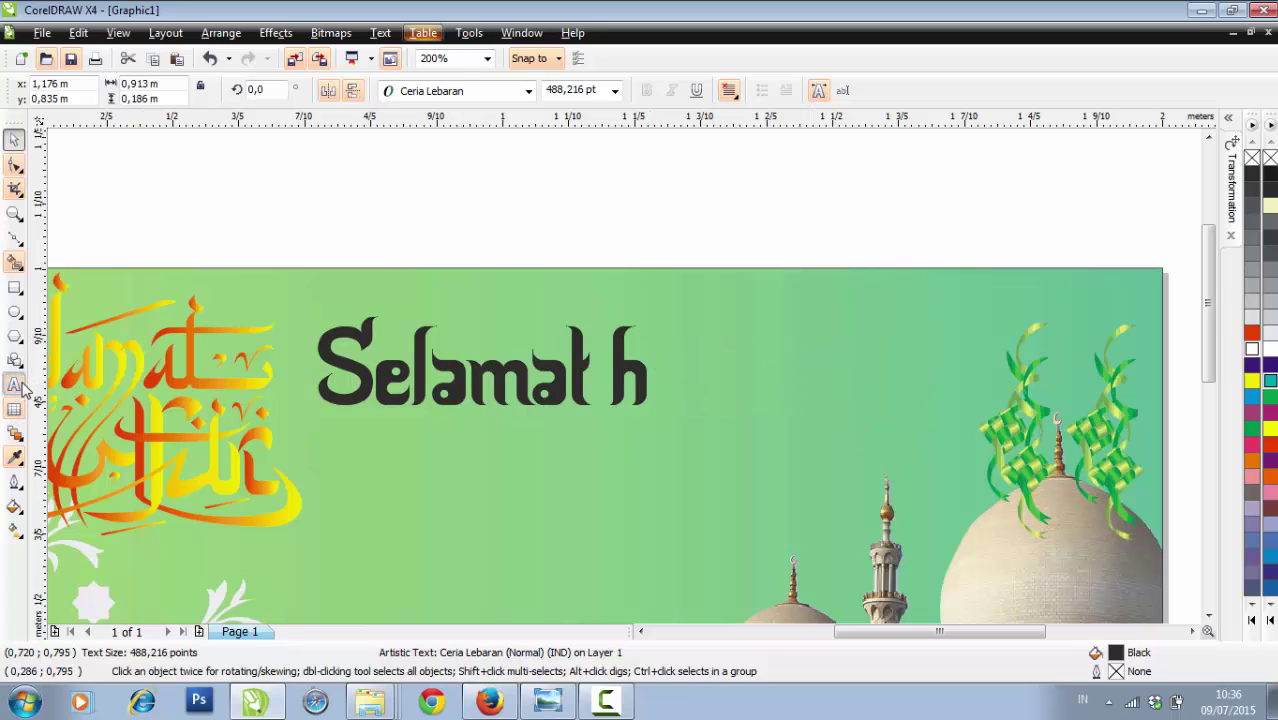
click(630, 390)
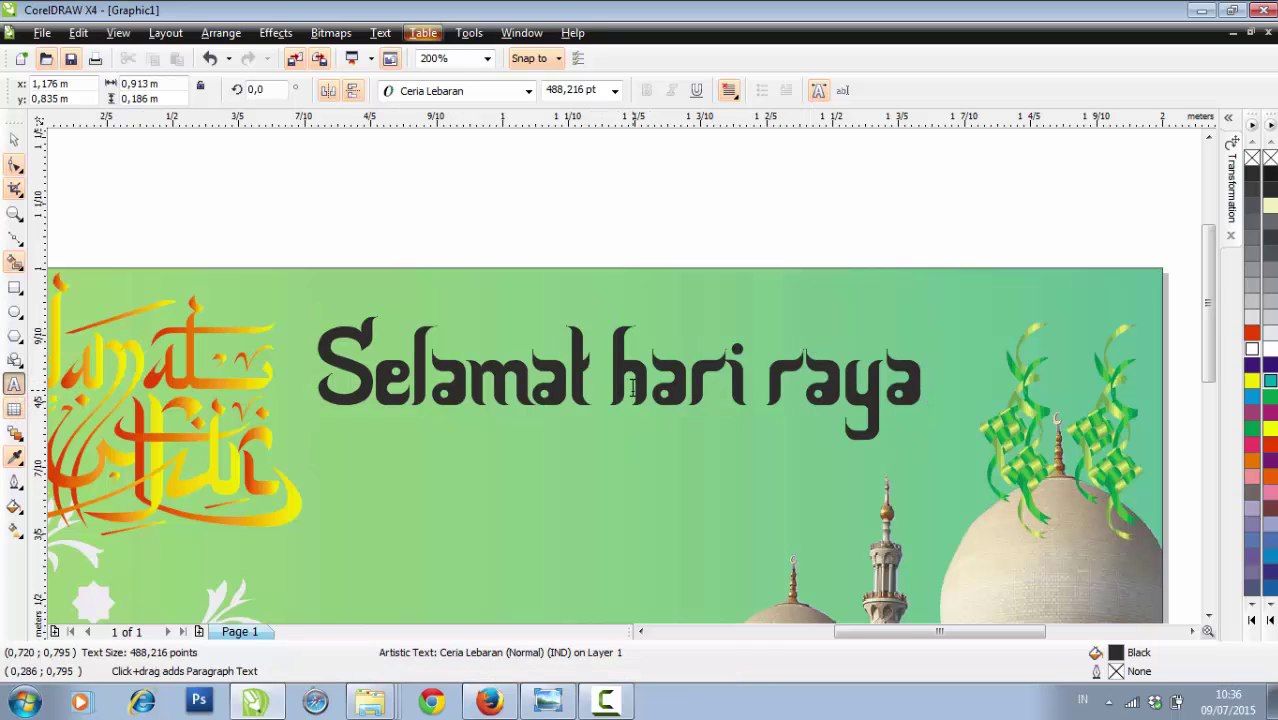
key(Delete)
text(H)
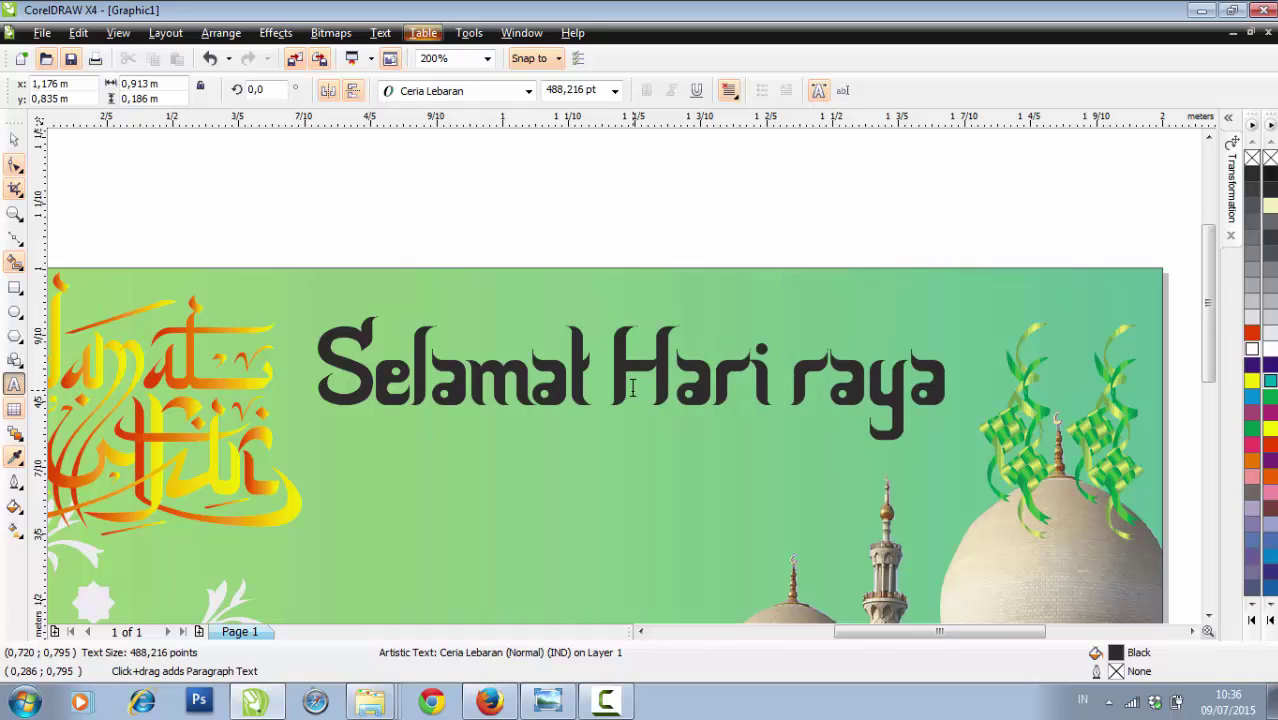
key(Right)
key(Right)
key(Right)
key(Right)
key(Delete)
text(R)
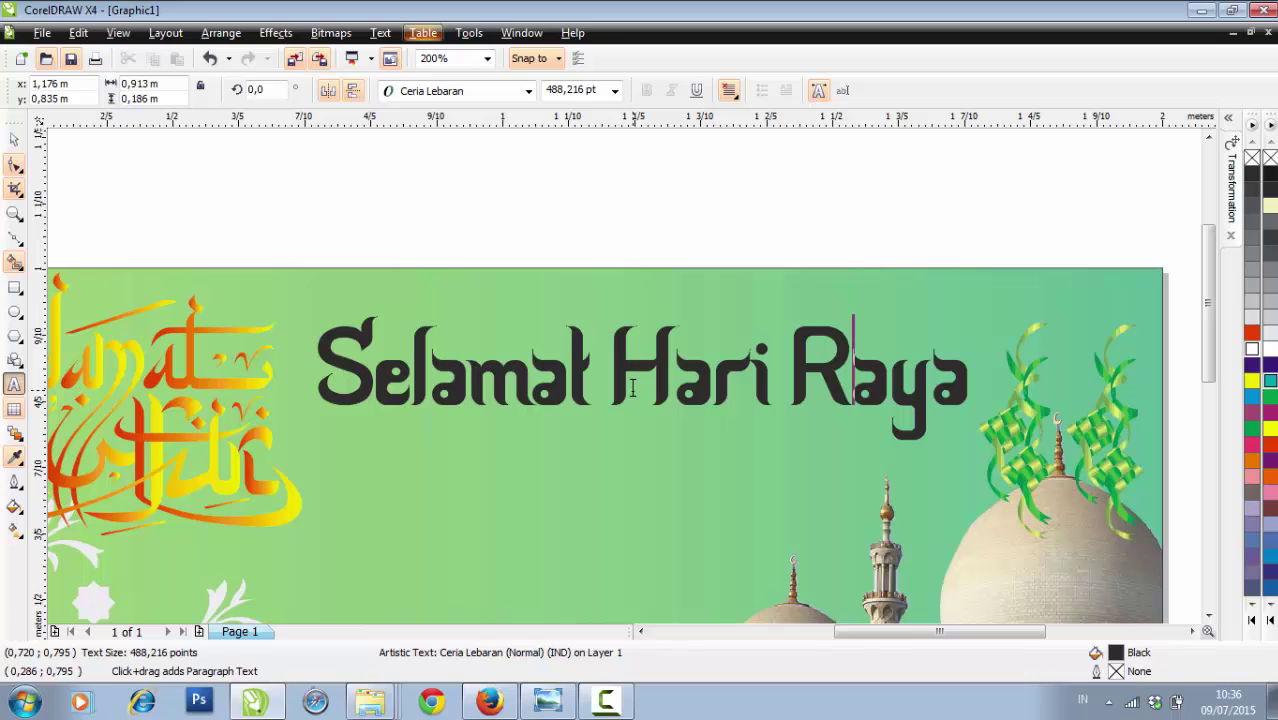
click(14, 140)
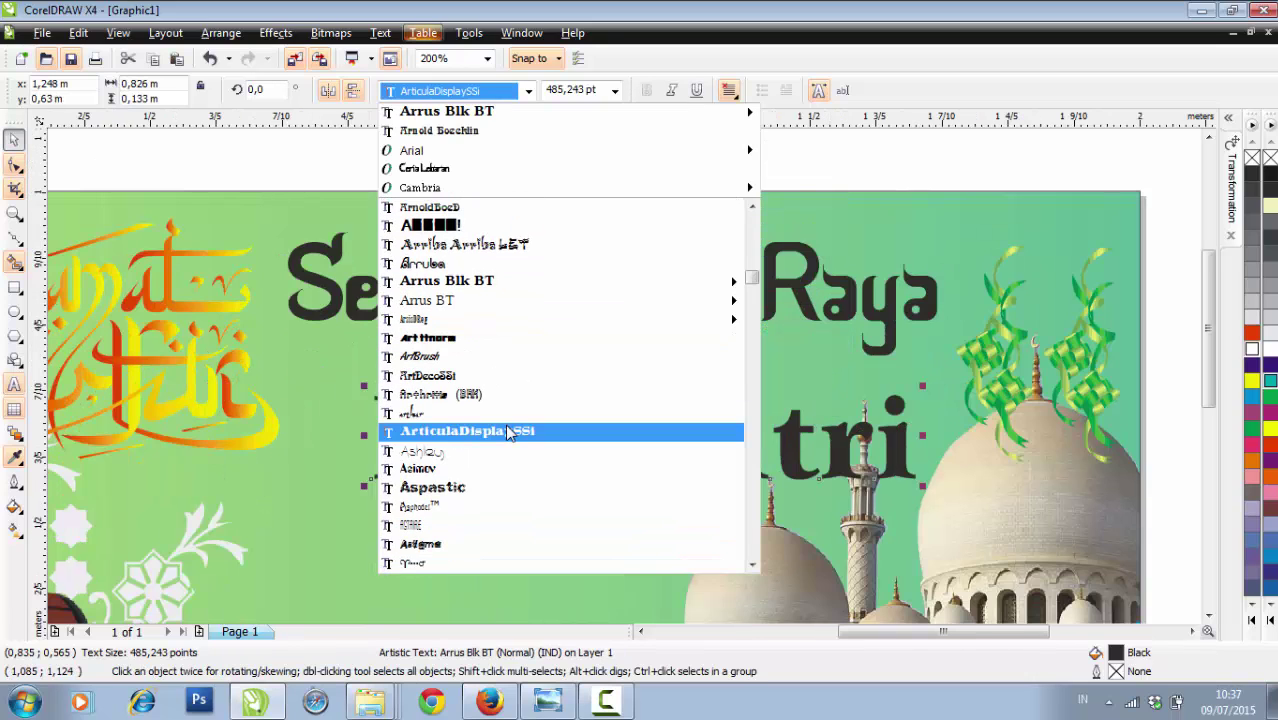
Set the Idul Fitri text in ArticulaDisplaySSi, scale it to about 0.84 x 0.12 m, and place it directly below Selamat Hari Raya
click(507, 430)
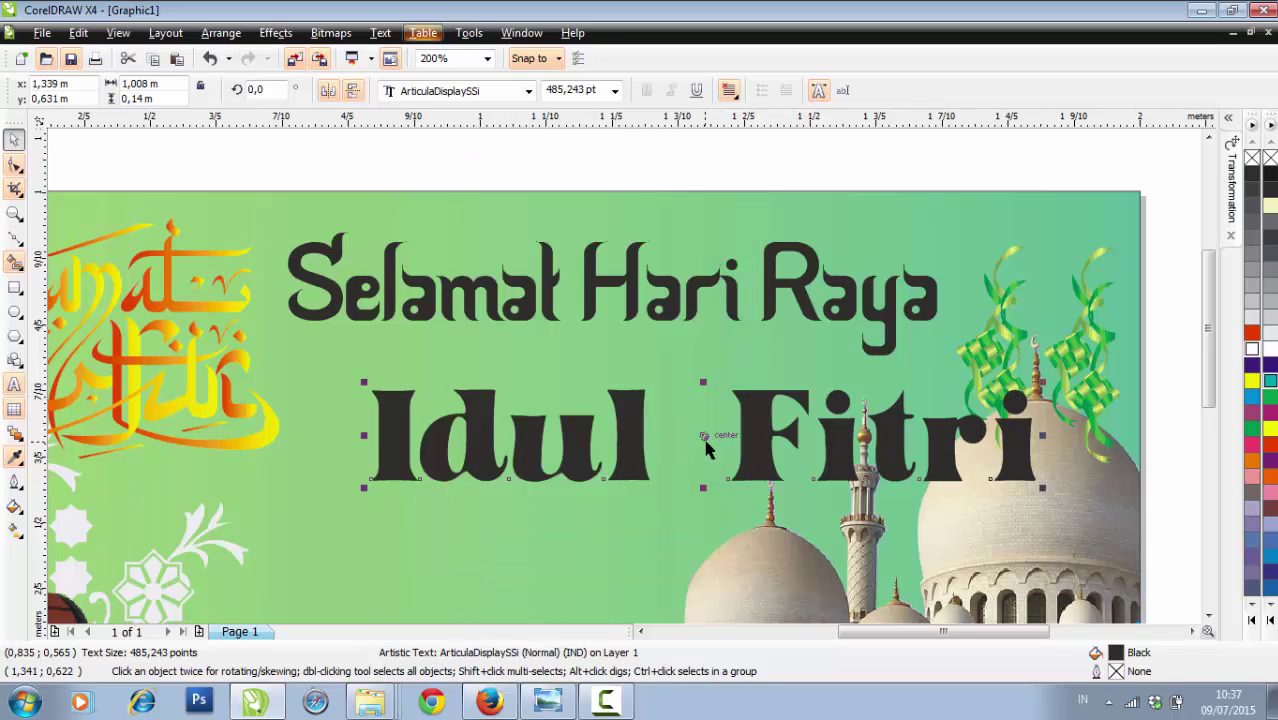
drag(704, 441, 633, 442)
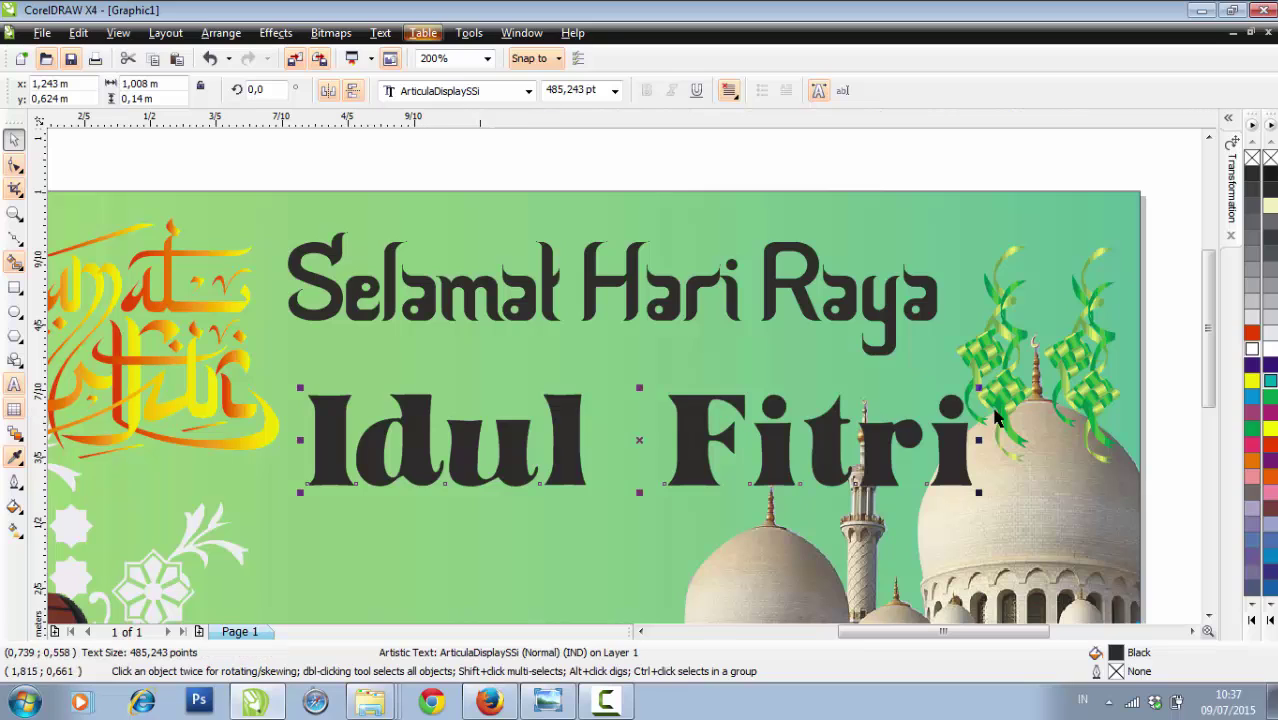
drag(980, 390, 896, 420)
drag(584, 447, 571, 410)
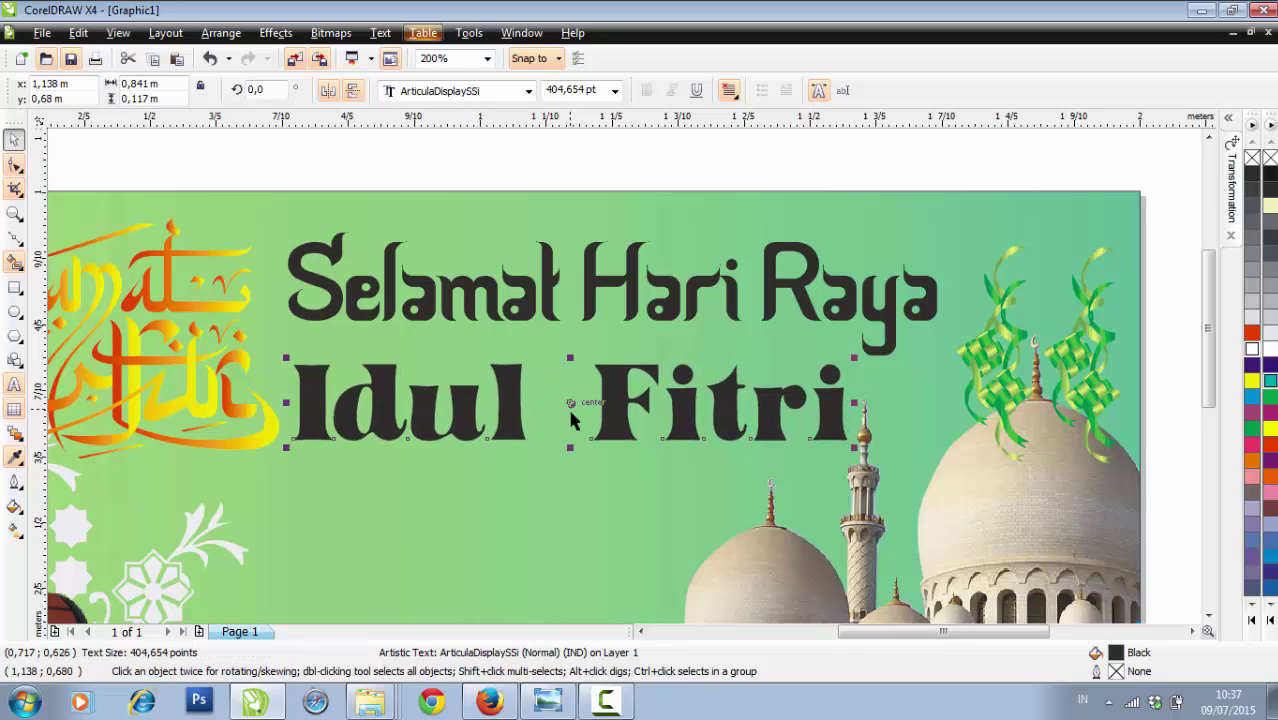
scroll(602, 377, down, 2)
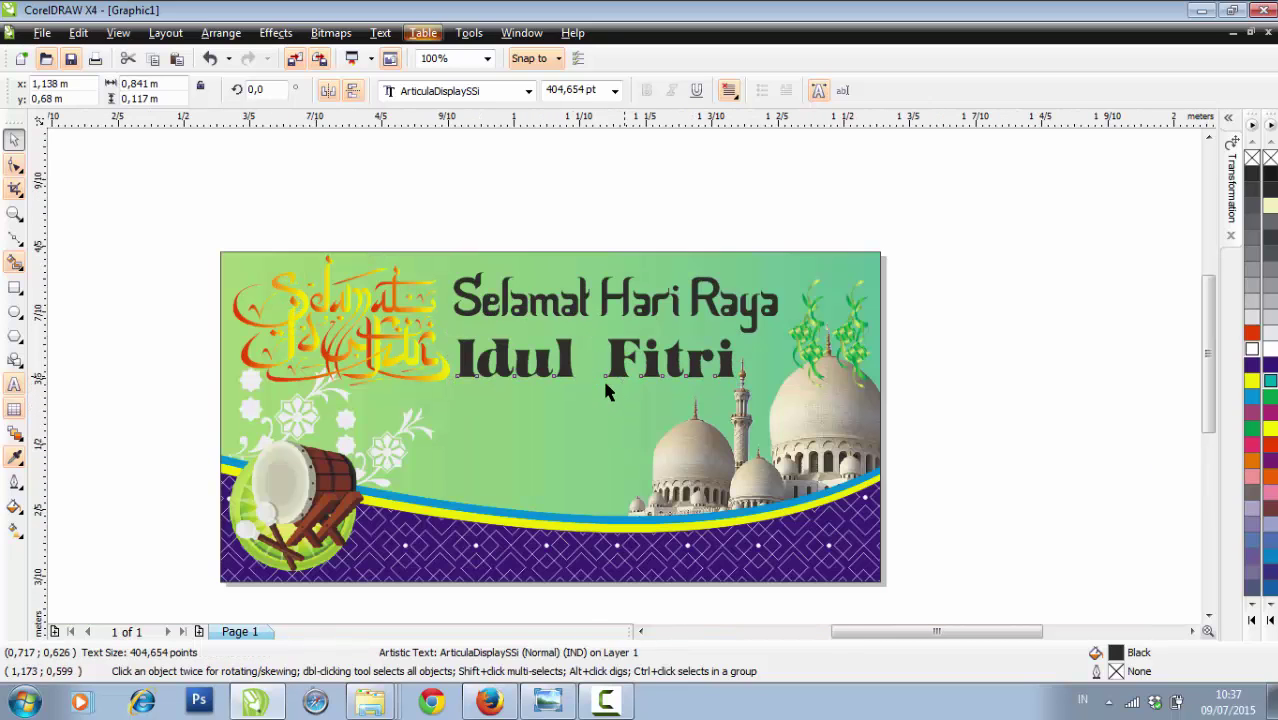
scroll(602, 377, up, 2)
click(665, 378)
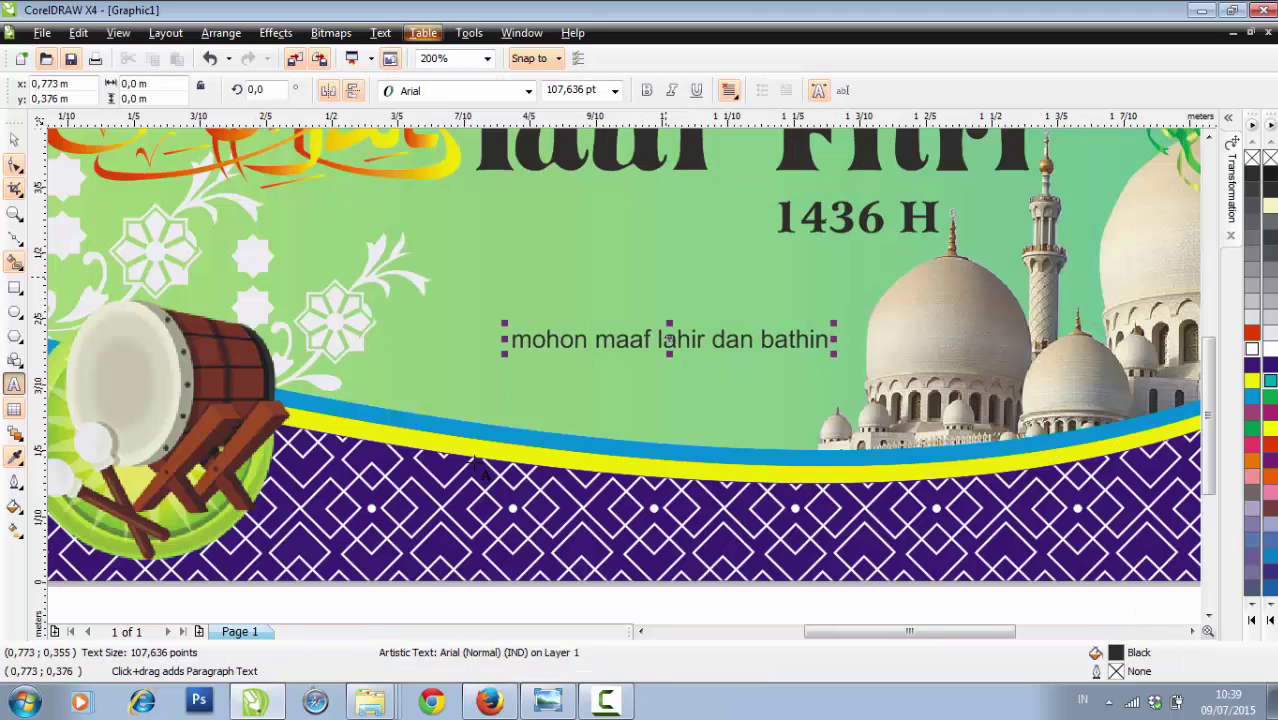
Try the Arthur font on the mohon maaf lahir dan bathin line
scroll(483, 472, down, 1)
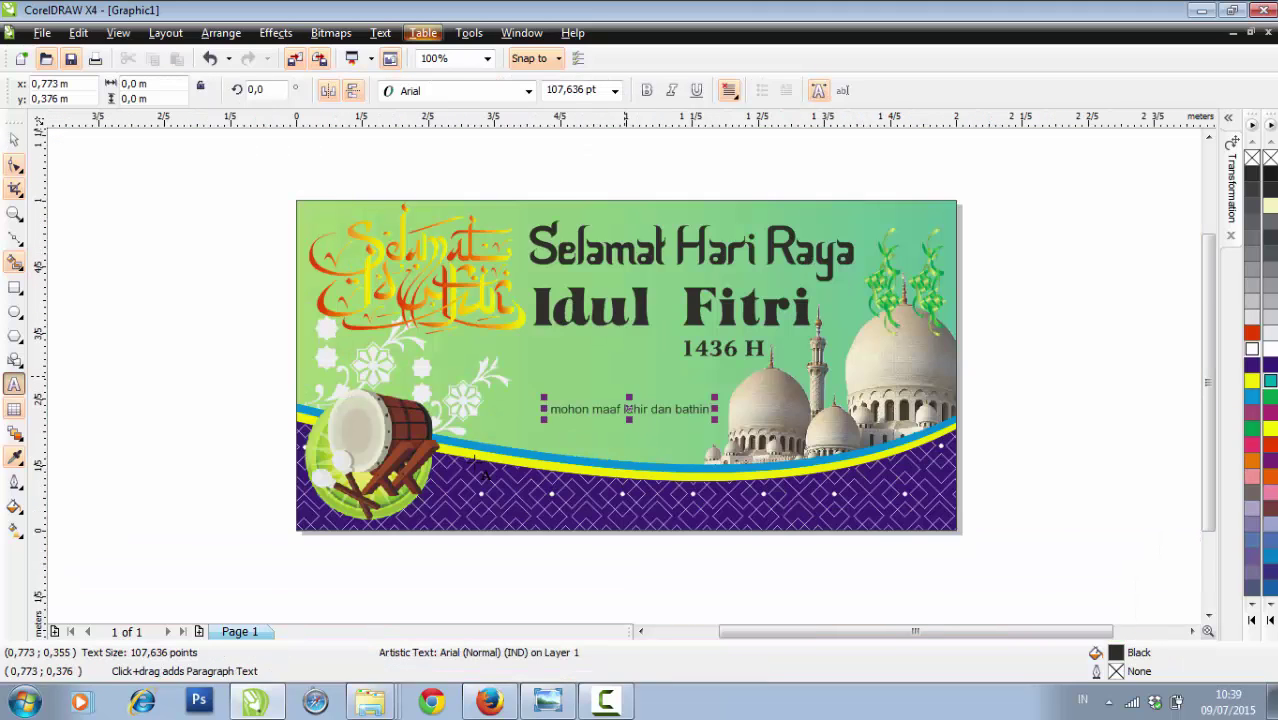
scroll(476, 463, up, 1)
key(ctrl+shift+f)
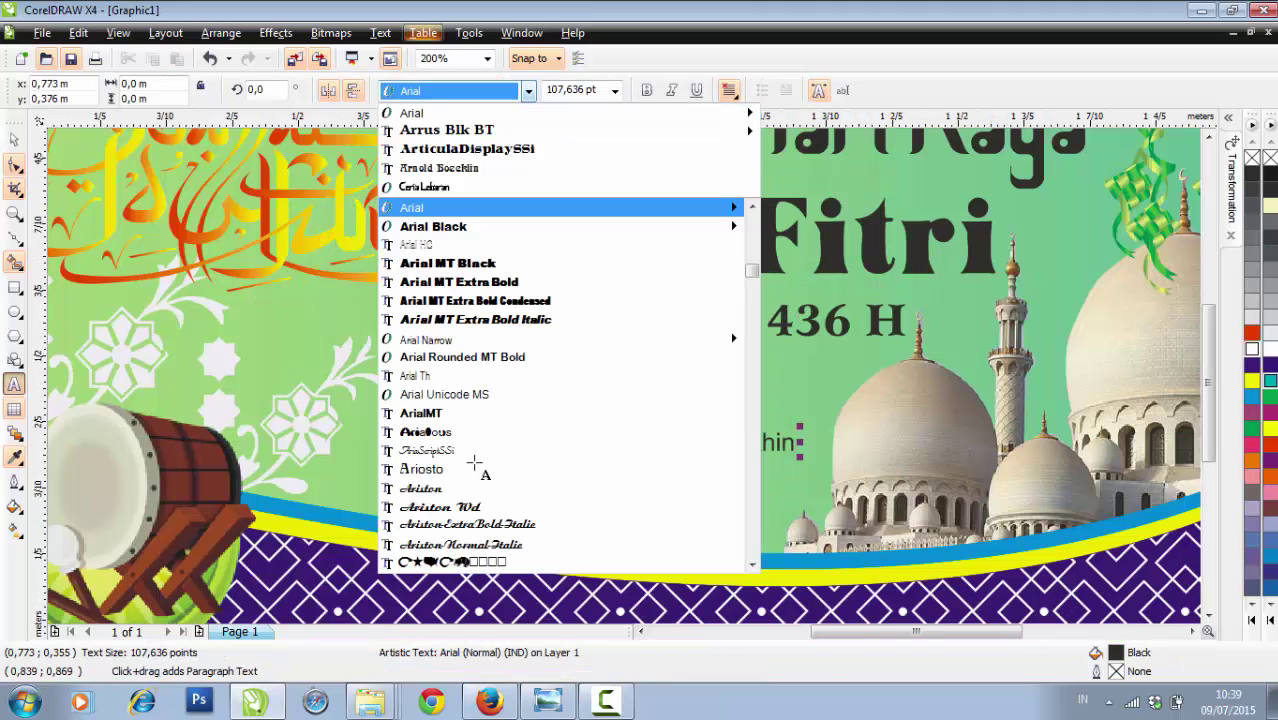
key(Down)
key(Down)
key(Down)
key(Down)
key(Down)
key(Down)
key(Down)
key(Down)
key(Down)
key(Down)
key(Down)
key(Down)
key(Down)
key(Down)
key(Down)
key(Down)
key(Down)
key(Down)
key(Down)
key(Down)
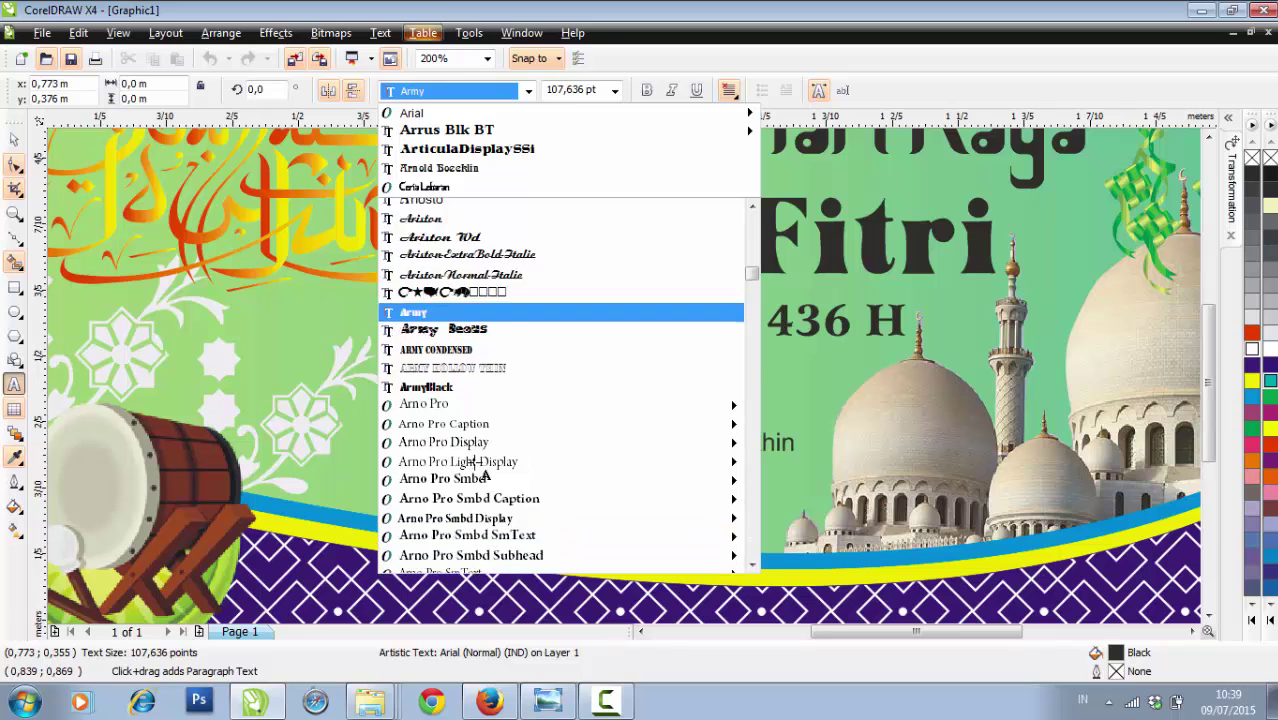
key(Down)
key(Down)
key(Down)
key(Down)
key(Down)
key(Down)
key(Down)
key(Down)
key(Down)
key(Down)
key(Down)
key(Down)
key(Down)
key(Down)
key(Down)
key(Down)
key(Down)
key(Down)
key(Down)
key(Down)
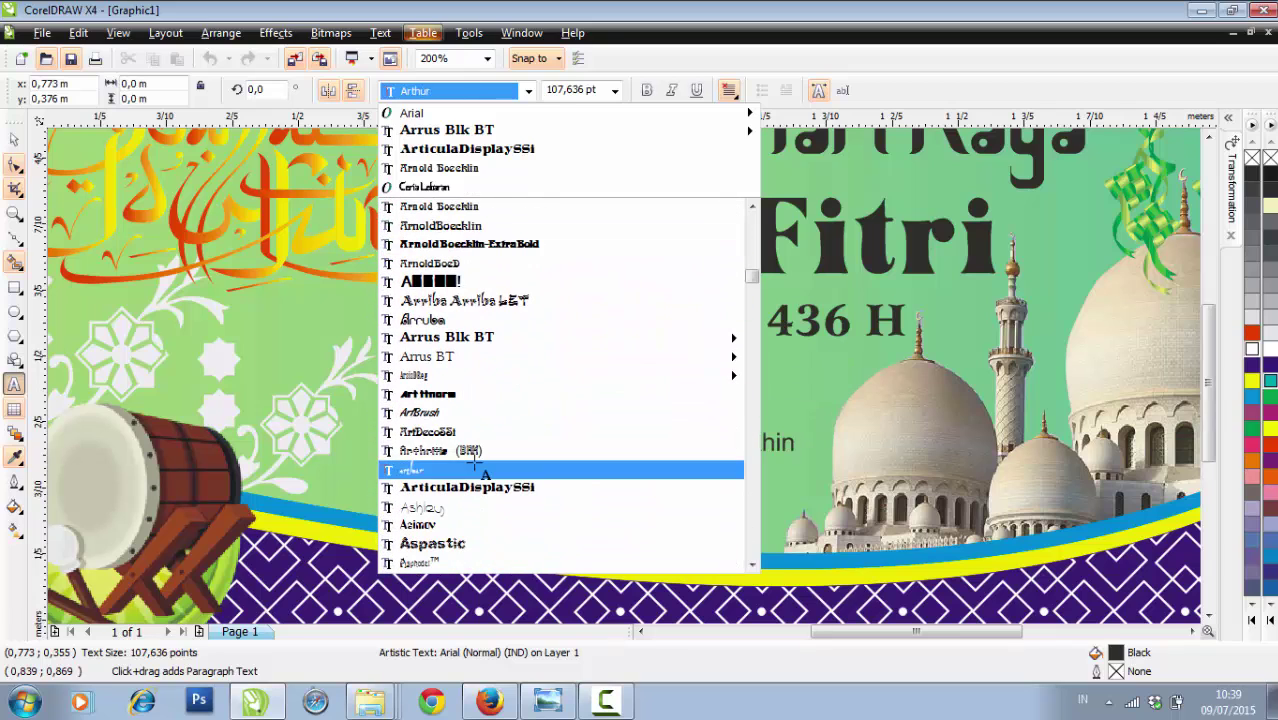
key(Return)
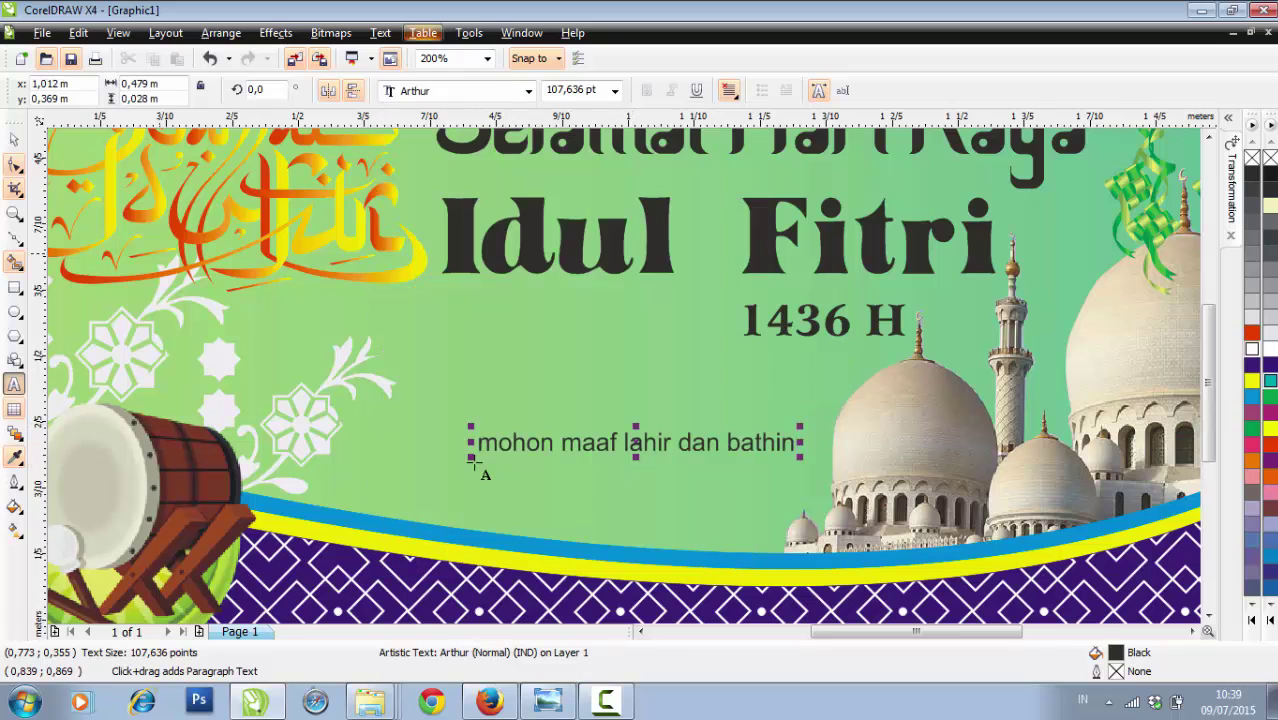
Move the mohon maaf lahir dan bathin line over the white flower ornaments and set it in the Atlantis font
key(ctrl+space)
drag(476, 454, 162, 395)
click(528, 91)
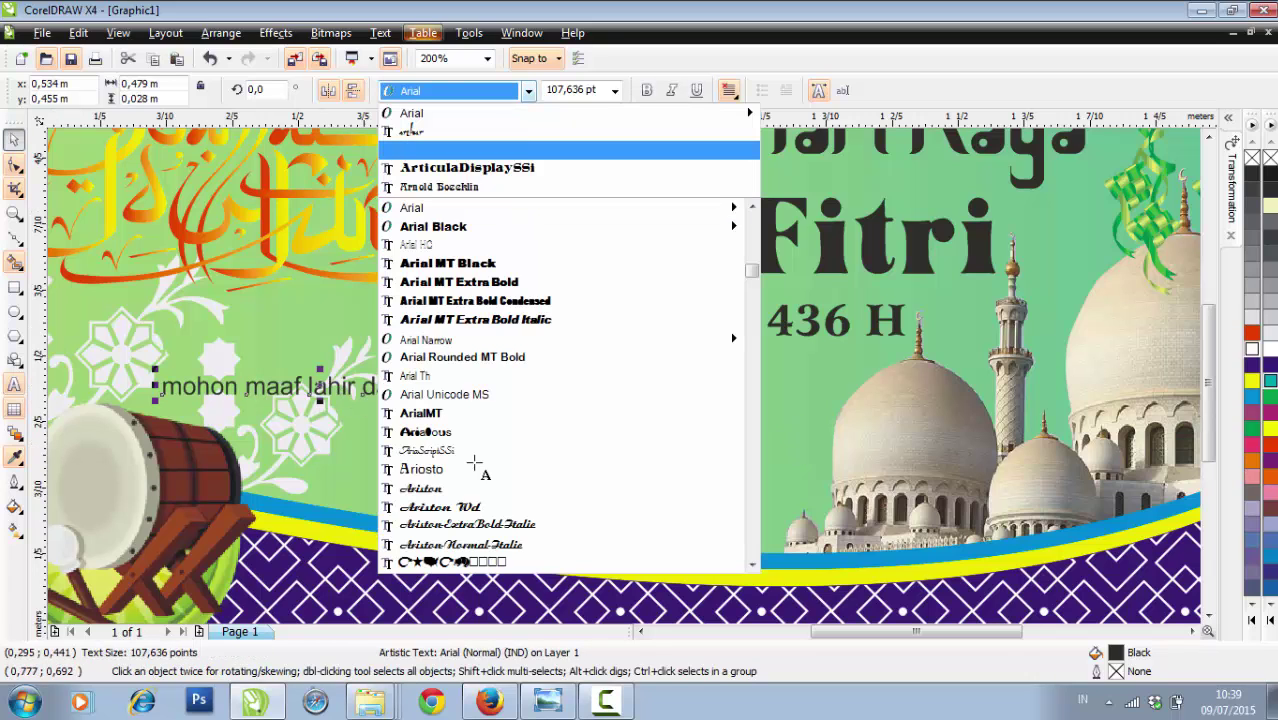
scroll(474, 462, down, 10)
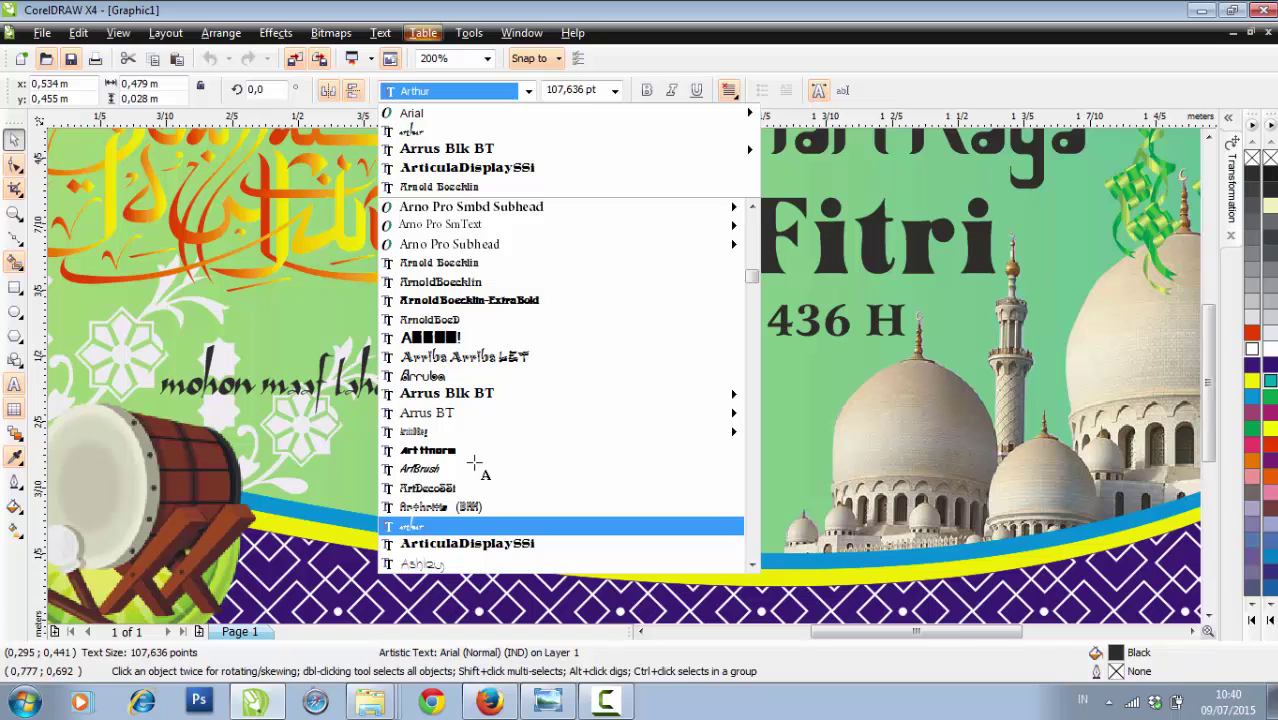
key(Down)
key(Down)
key(Down)
key(Down)
key(Down)
key(Down)
key(Down)
key(Down)
key(Down)
key(Down)
key(Down)
key(Down)
key(Down)
key(Down)
key(Down)
key(Down)
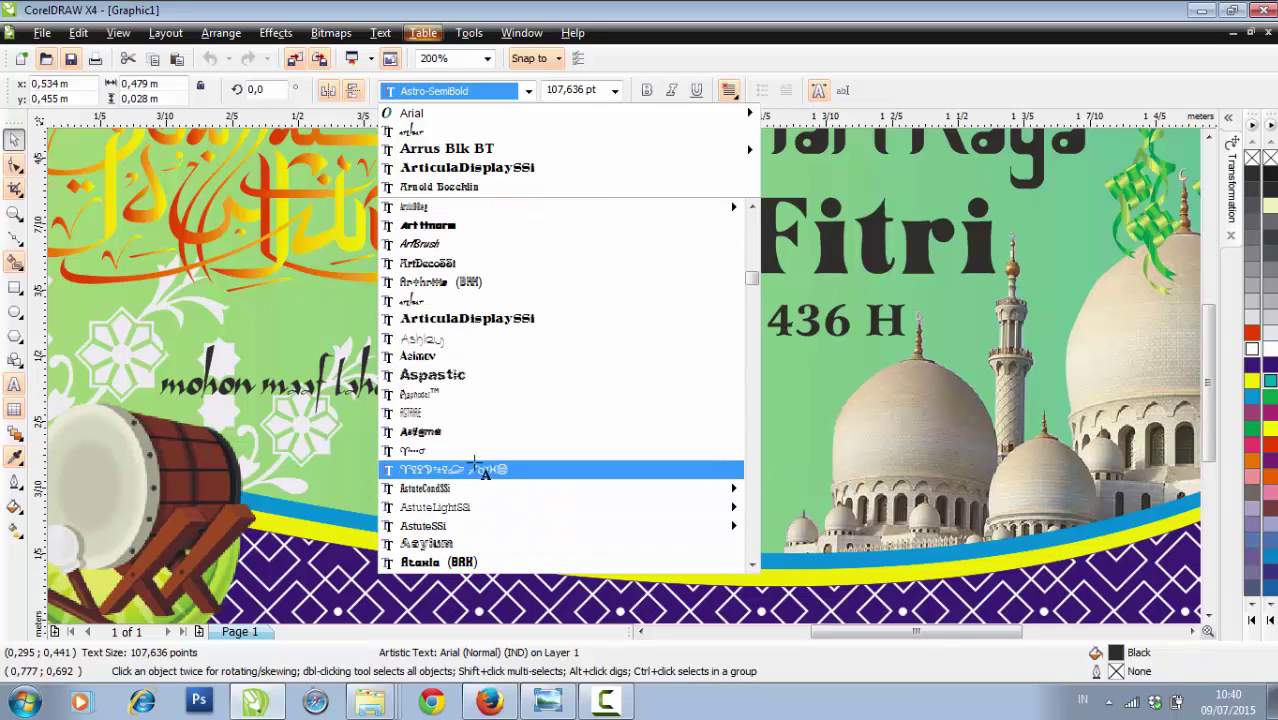
key(Down)
key(Down)
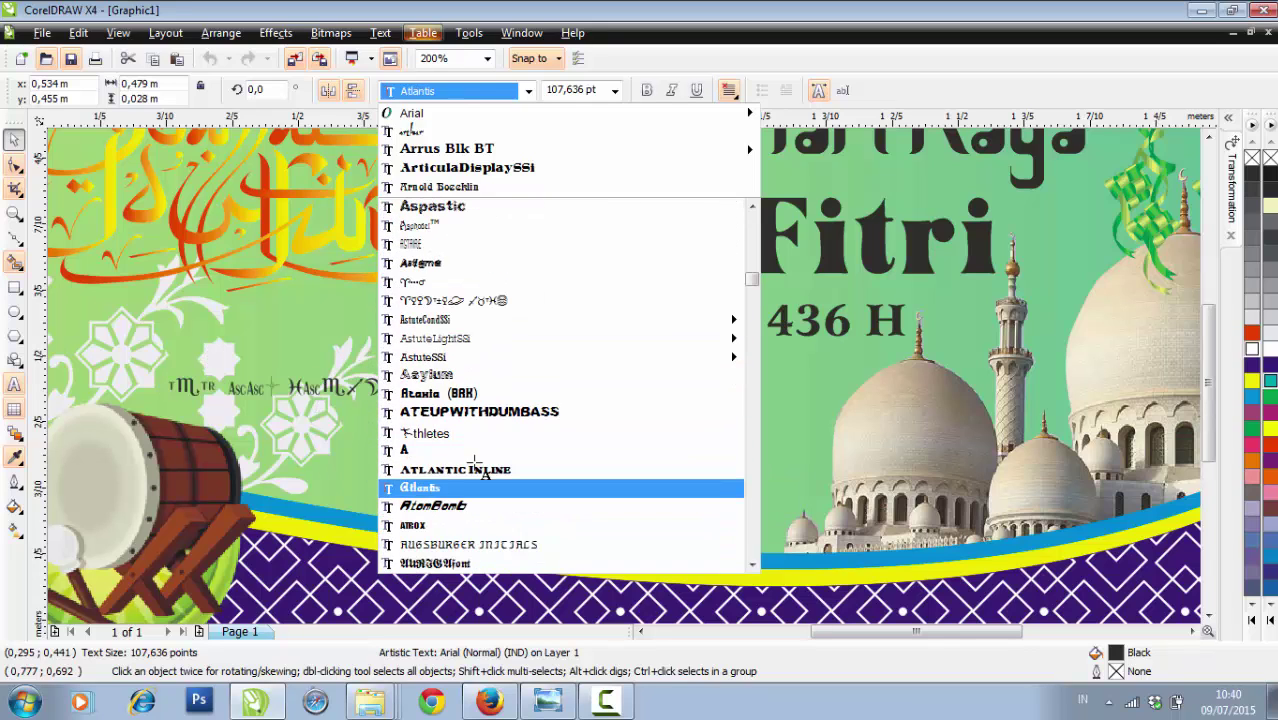
key(Return)
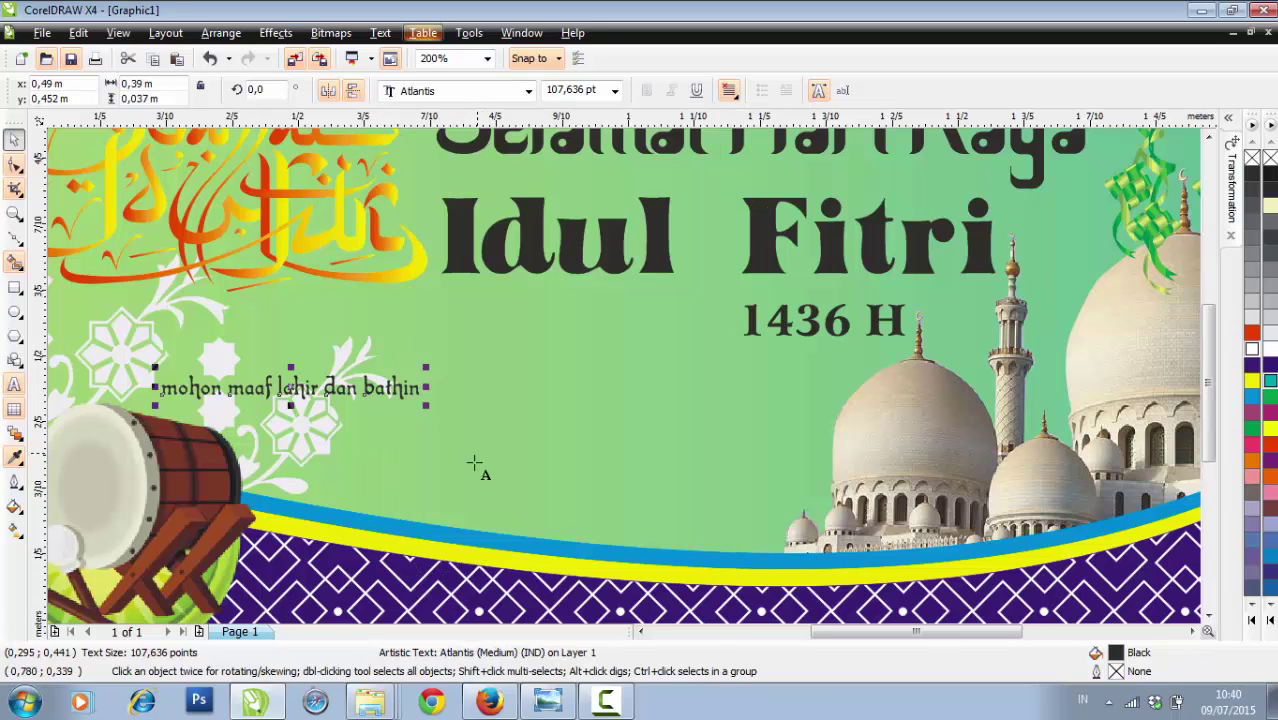
Enlarge the mohon maaf lahir dan bathin line to about 0.90 x 0.09 m and place it between the drum and the mosque
drag(426, 405, 738, 516)
drag(755, 447, 765, 440)
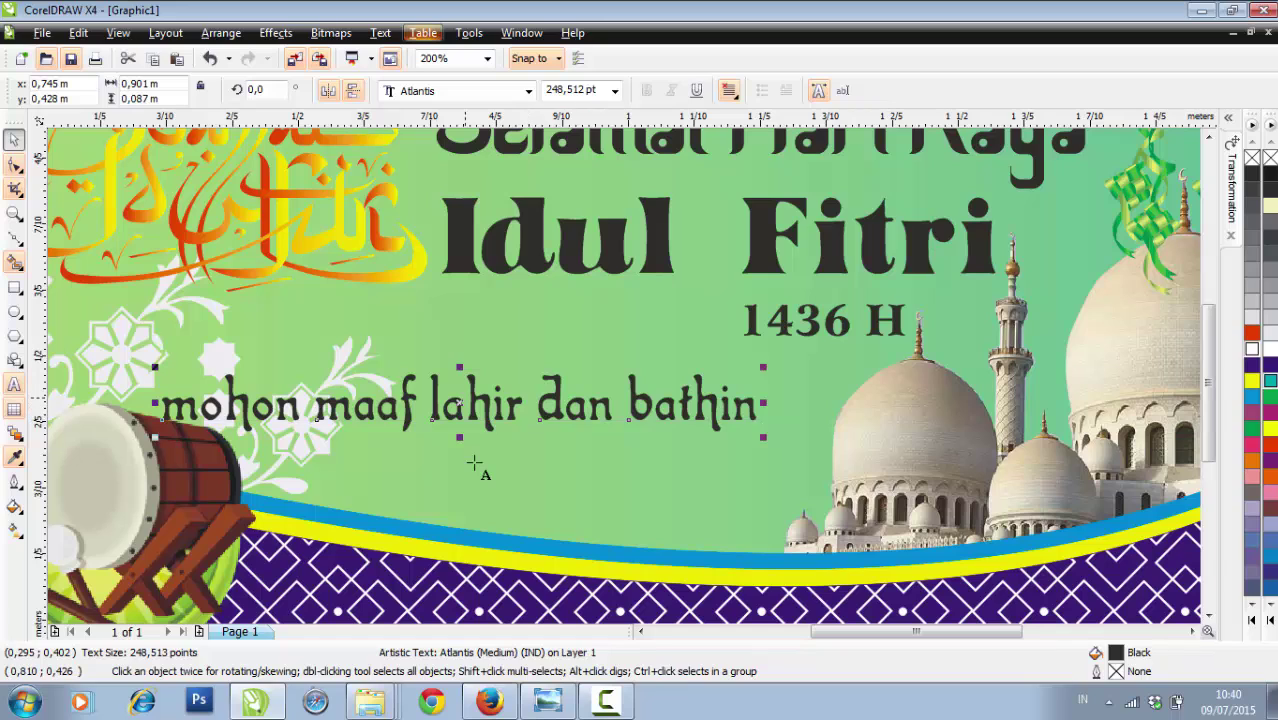
drag(461, 404, 536, 396)
scroll(536, 396, down, 1)
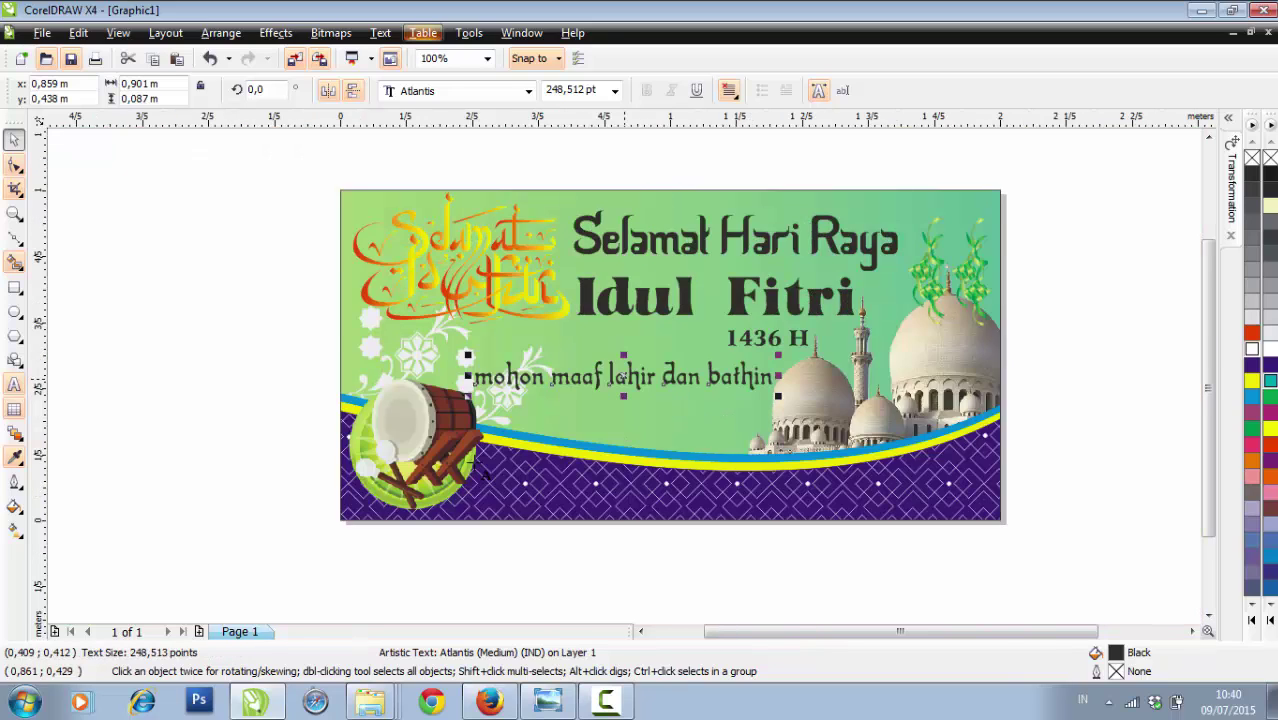
scroll(624, 380, up, 1)
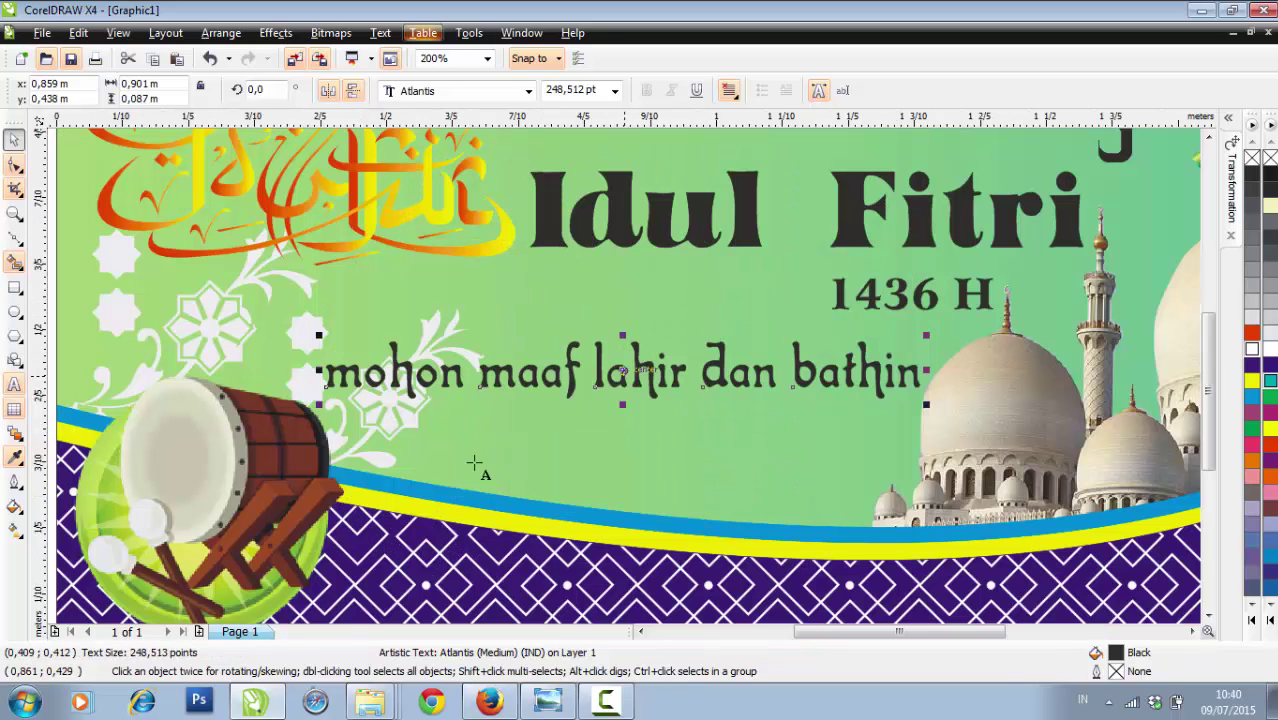
drag(623, 376, 618, 380)
scroll(625, 377, down, 1)
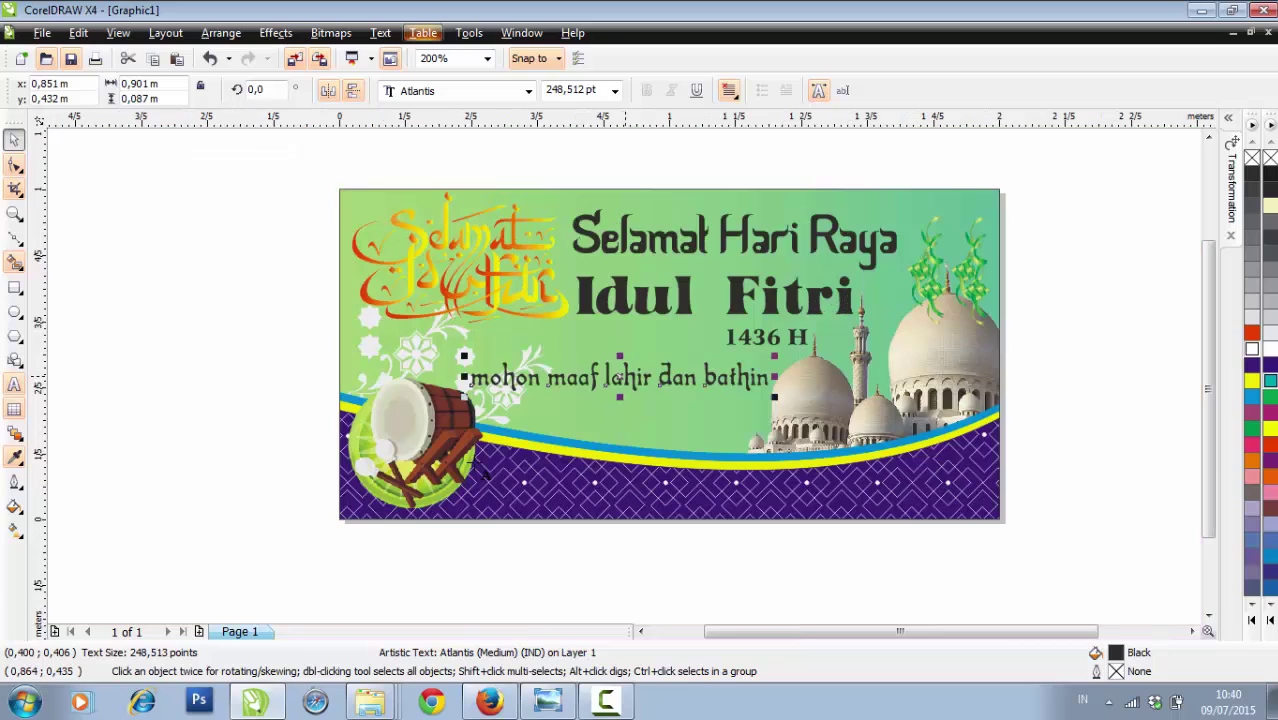
Enlarge the drum image to about 0.48 x 0.48 m and place it in the banner's lower-left corner
click(473, 460)
drag(496, 525, 506, 535)
drag(487, 476, 476, 459)
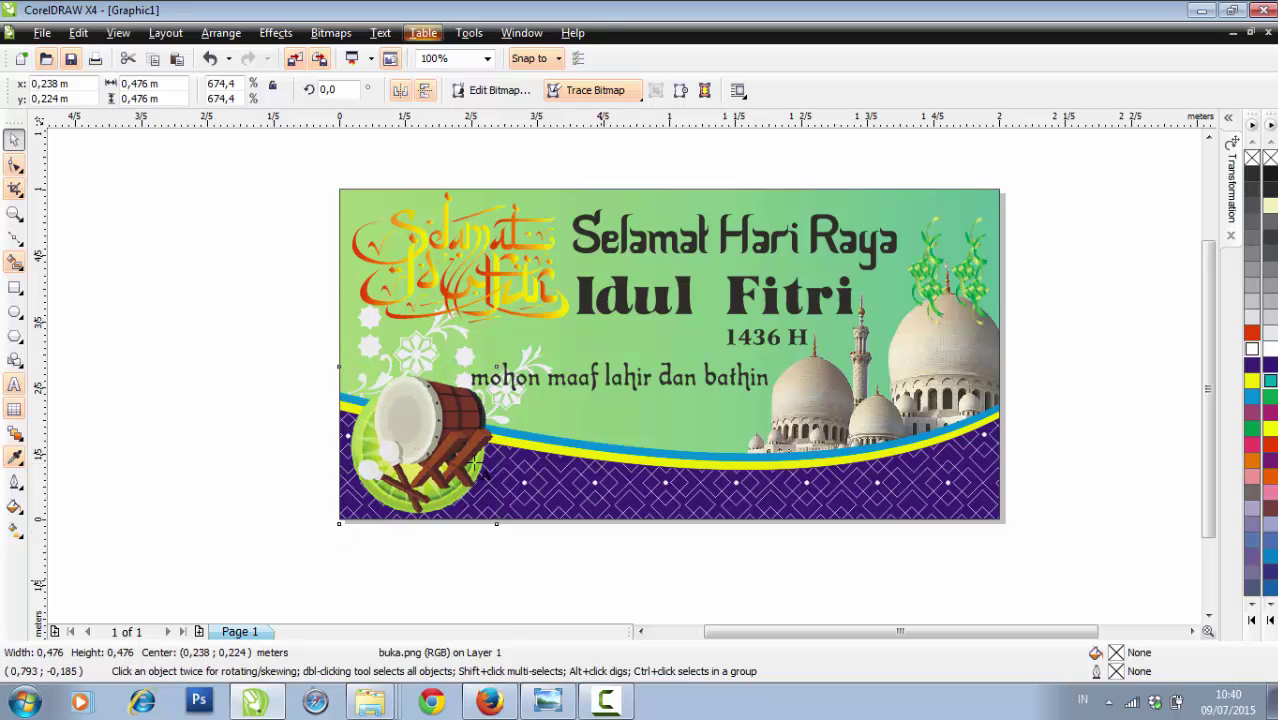
click(601, 580)
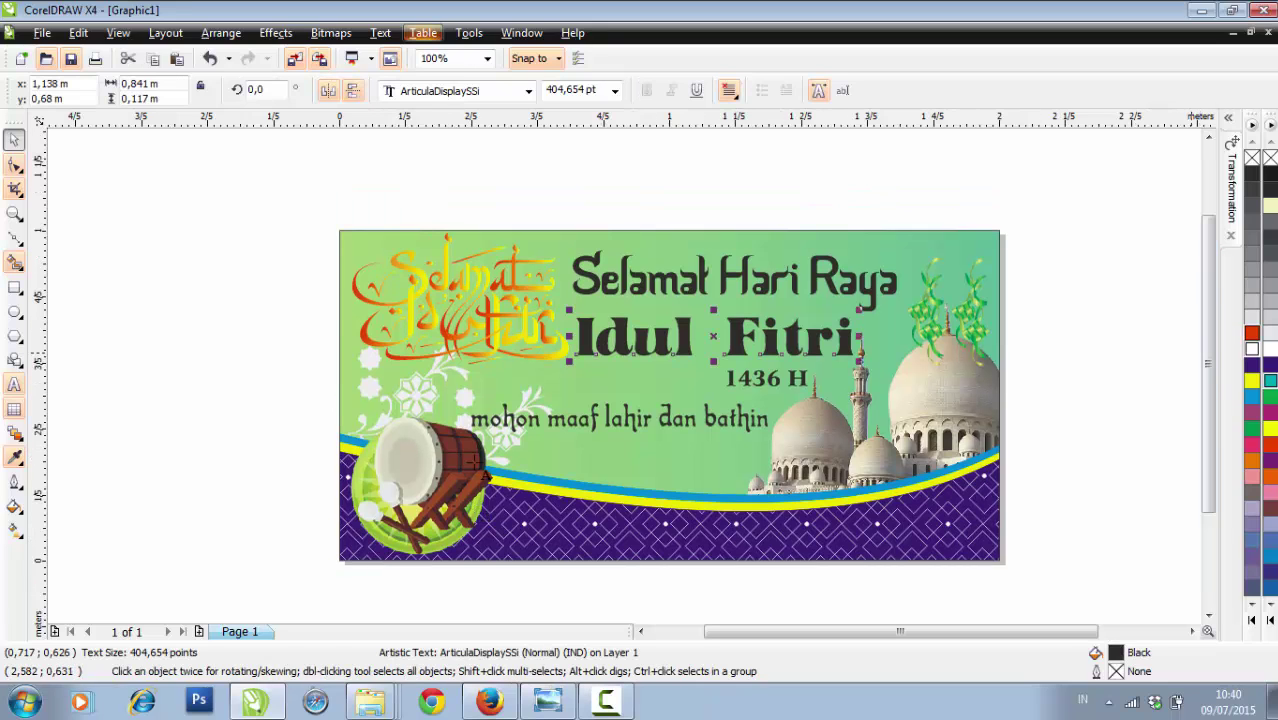
Fill the Idul Fitri text red and set its outline width to 12 pt
click(1251, 333)
click(1118, 341)
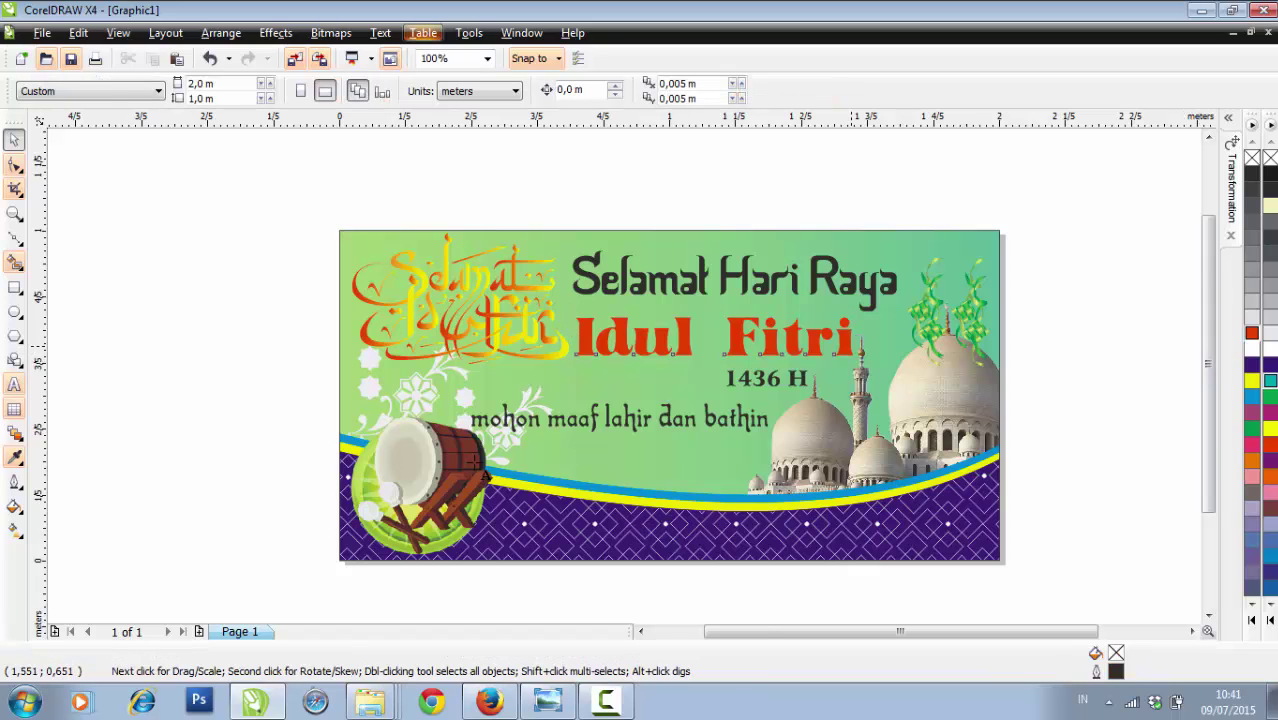
click(851, 346)
scroll(980, 336, up, 1)
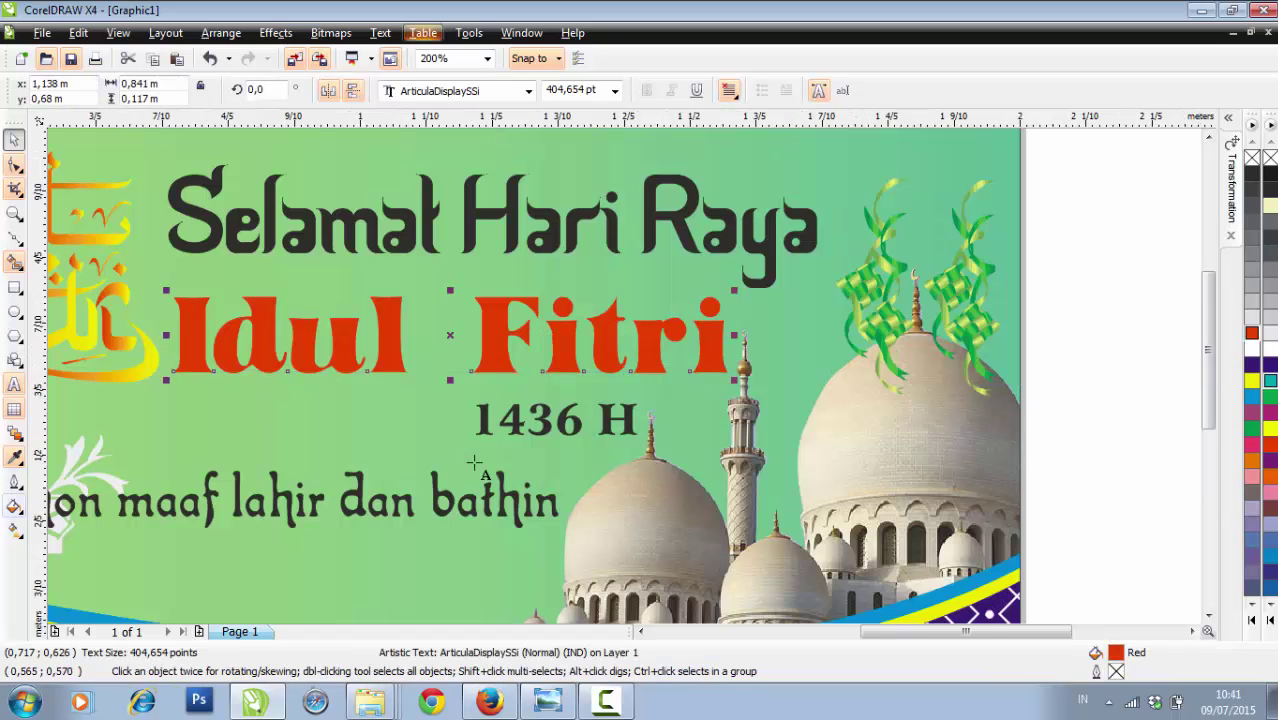
click(14, 481)
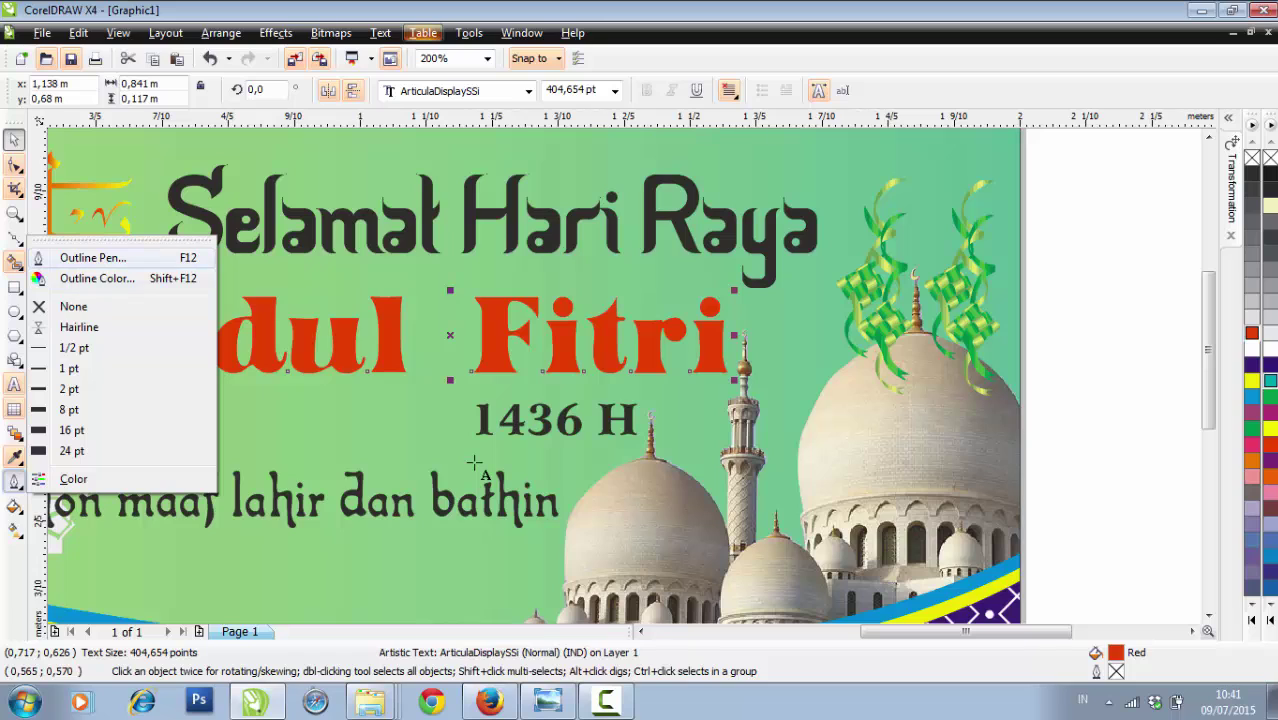
key(Return)
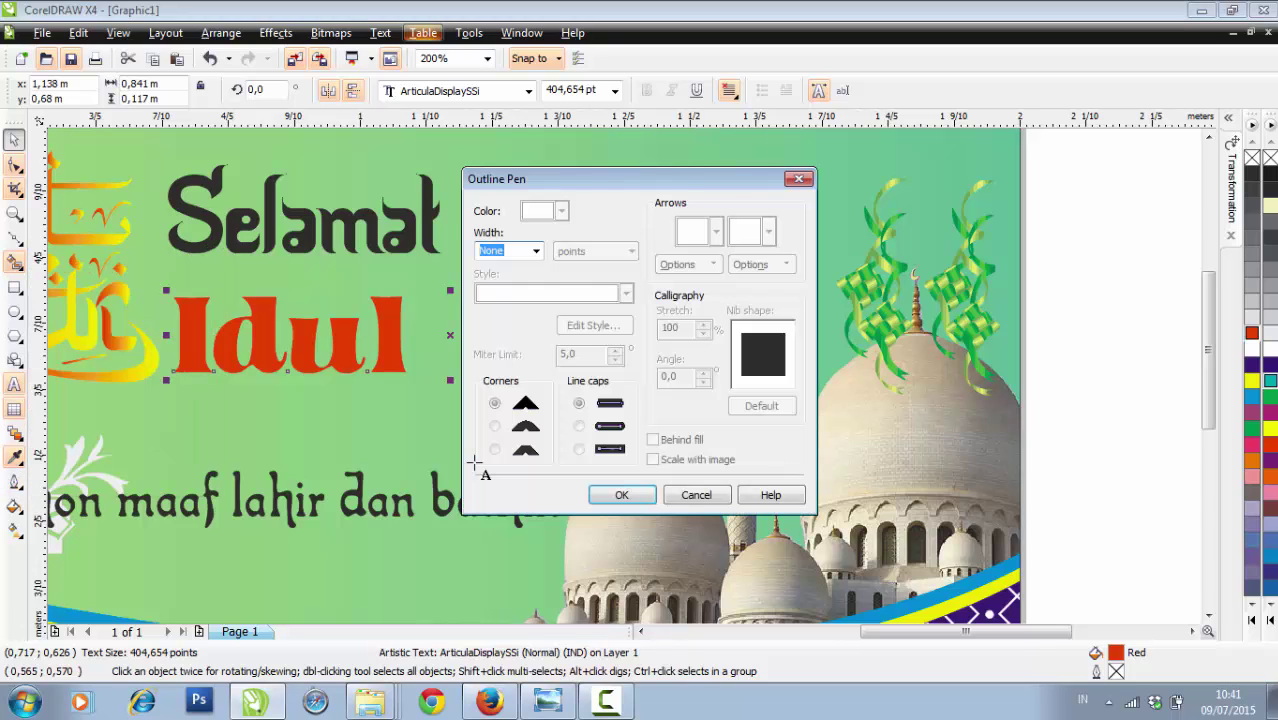
click(536, 251)
click(506, 401)
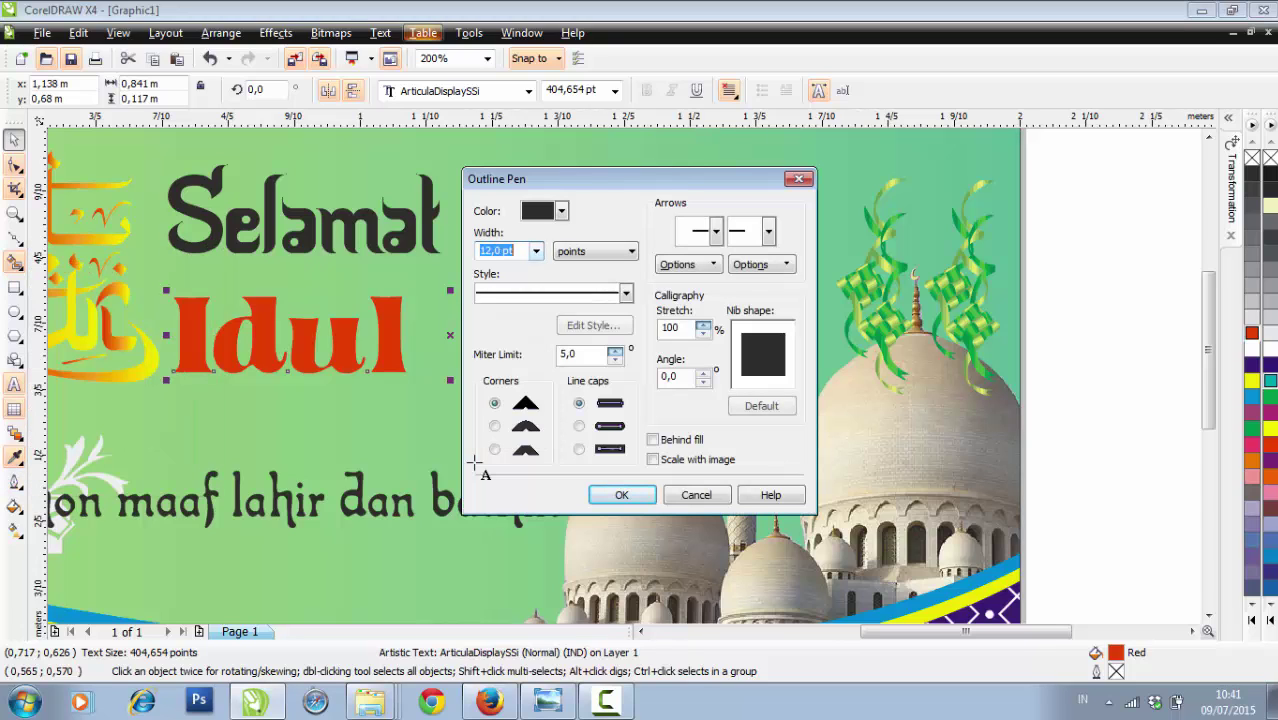
Make the Idul Fitri outline white with rounded corners and line caps, placed behind the fill and scaling with the image
click(561, 211)
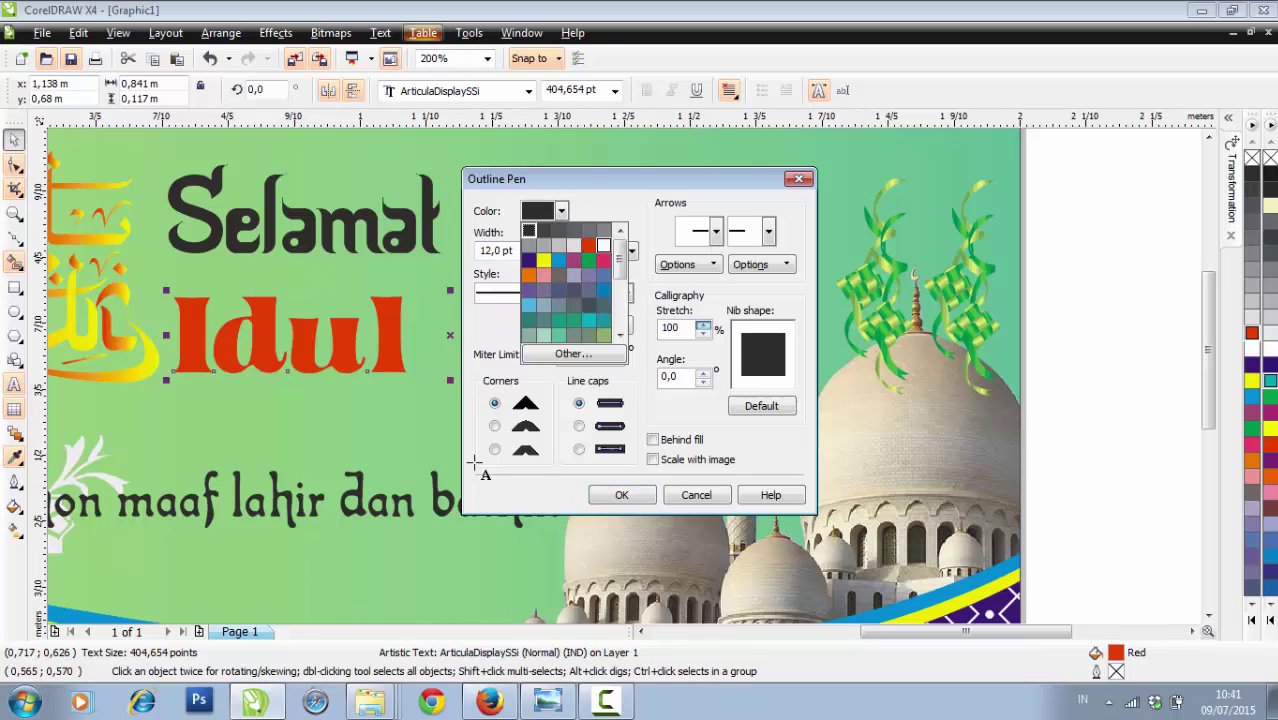
key(Return)
click(579, 426)
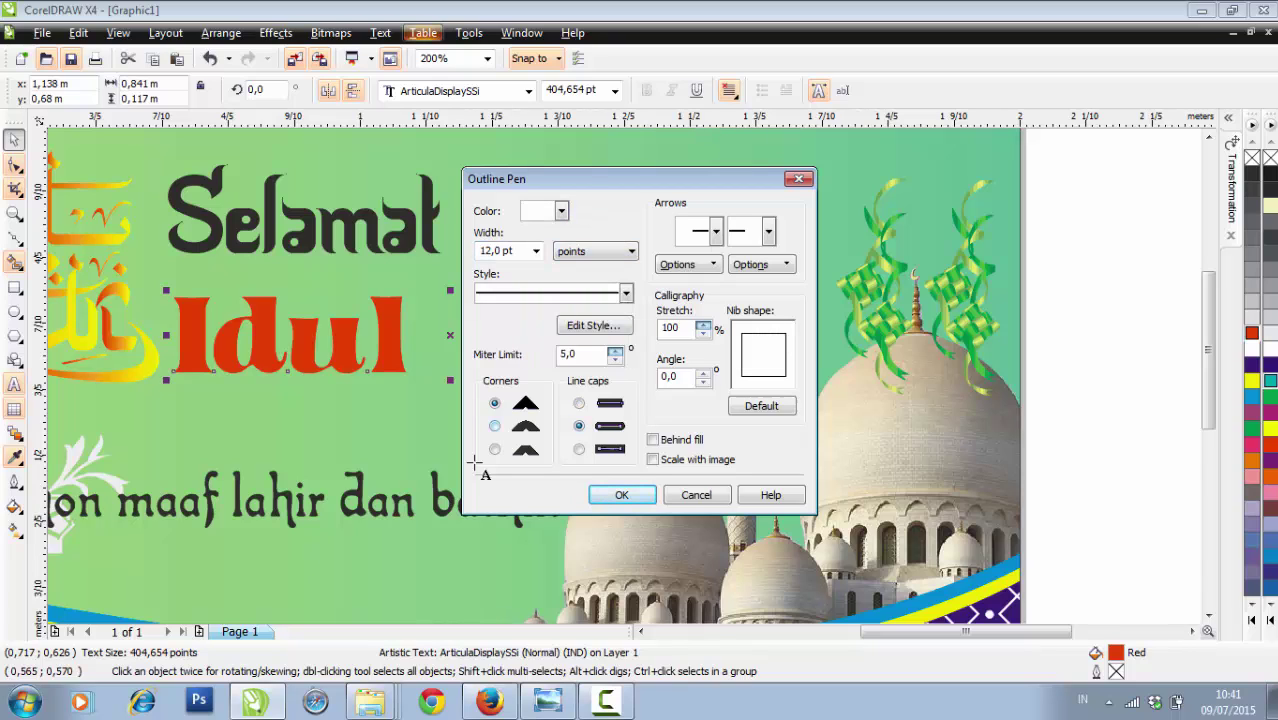
click(495, 426)
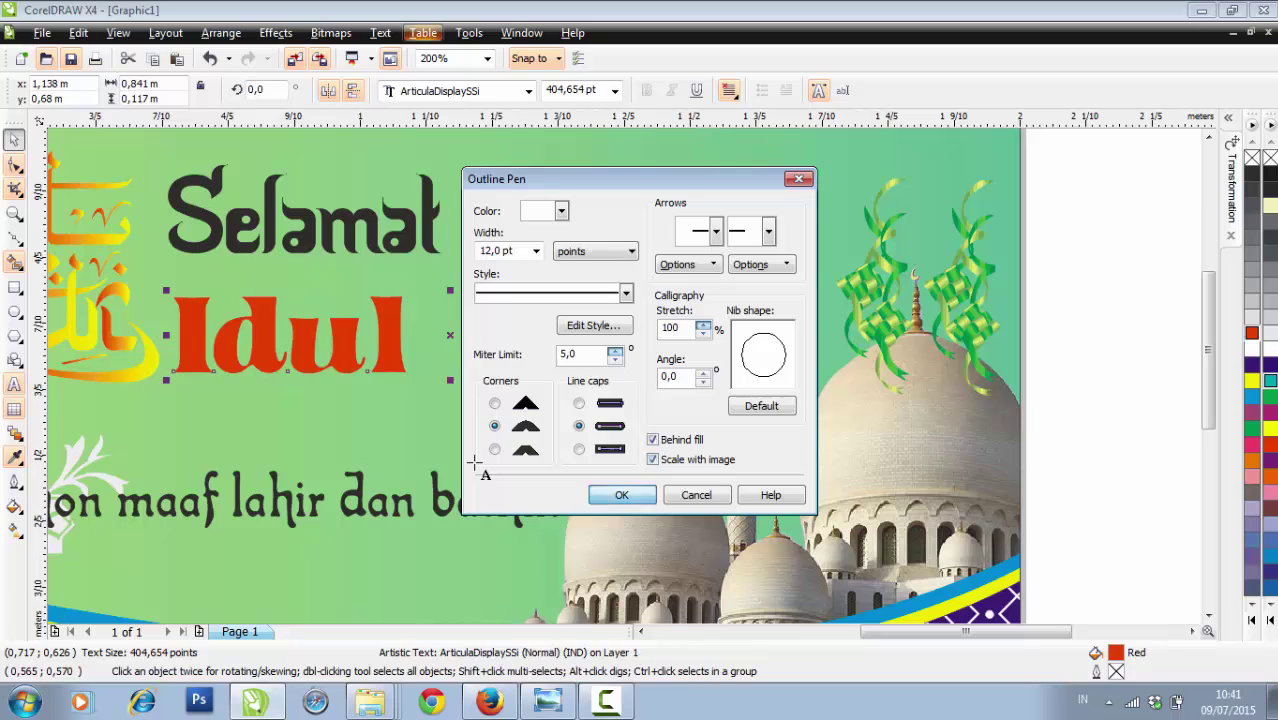
key(Return)
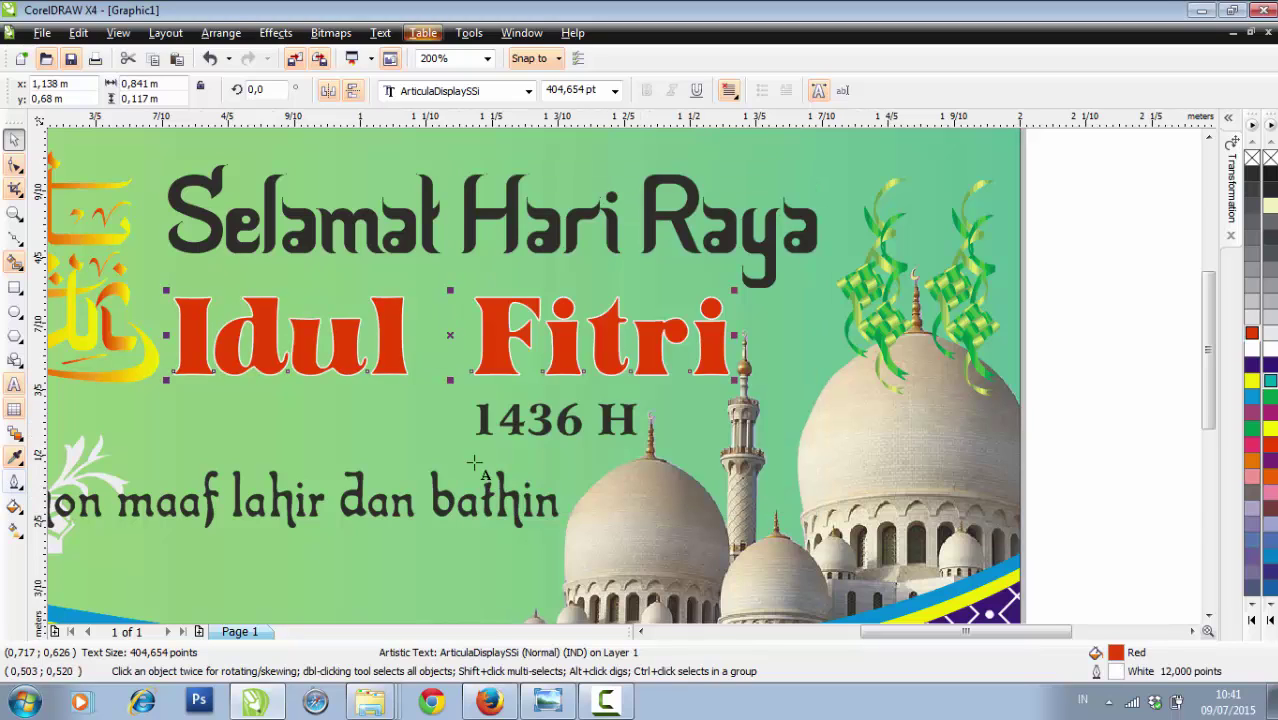
Try outline widths of 24 pt and 36 pt on the Idul Fitri text
click(14, 481)
click(86, 451)
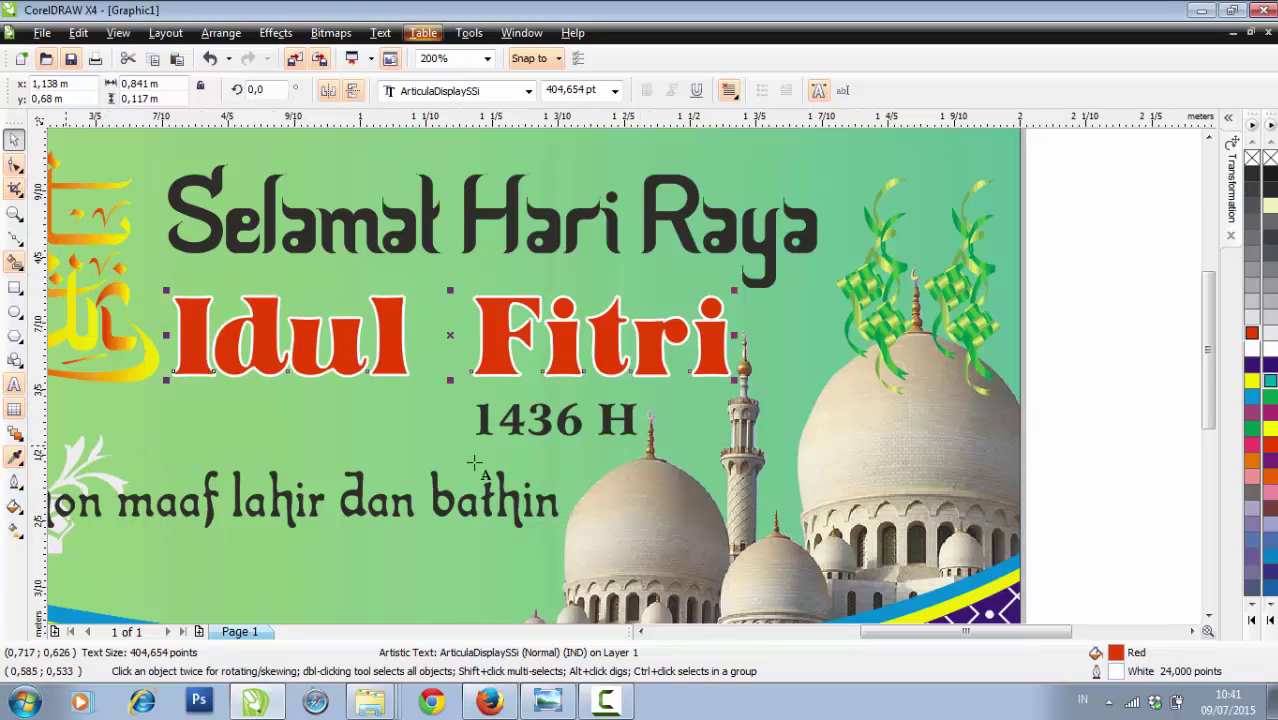
click(14, 481)
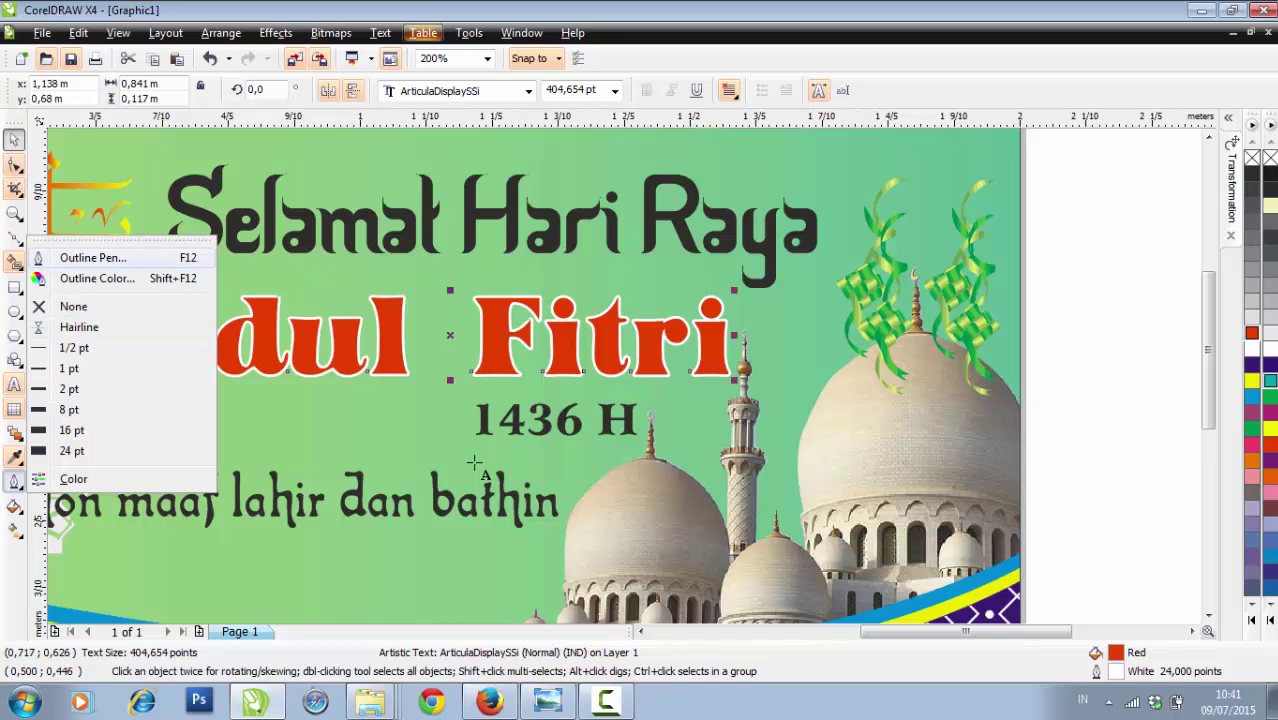
key(F12)
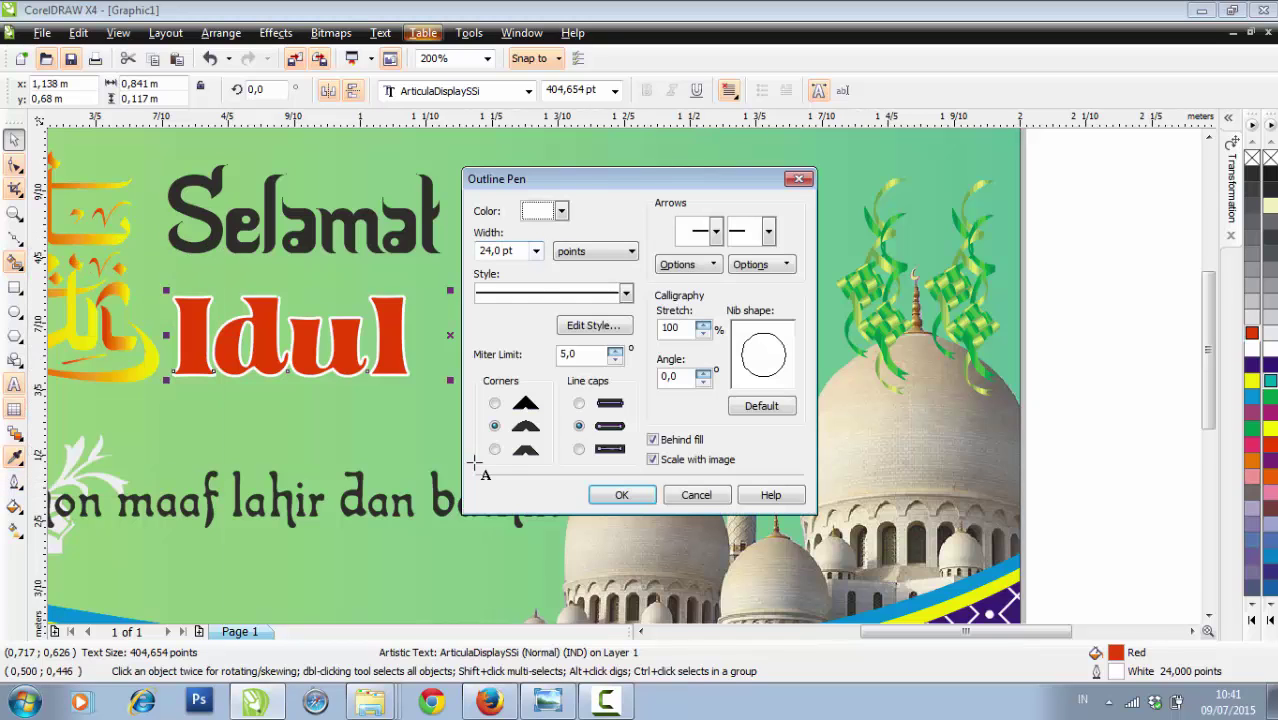
click(536, 251)
click(508, 438)
click(621, 494)
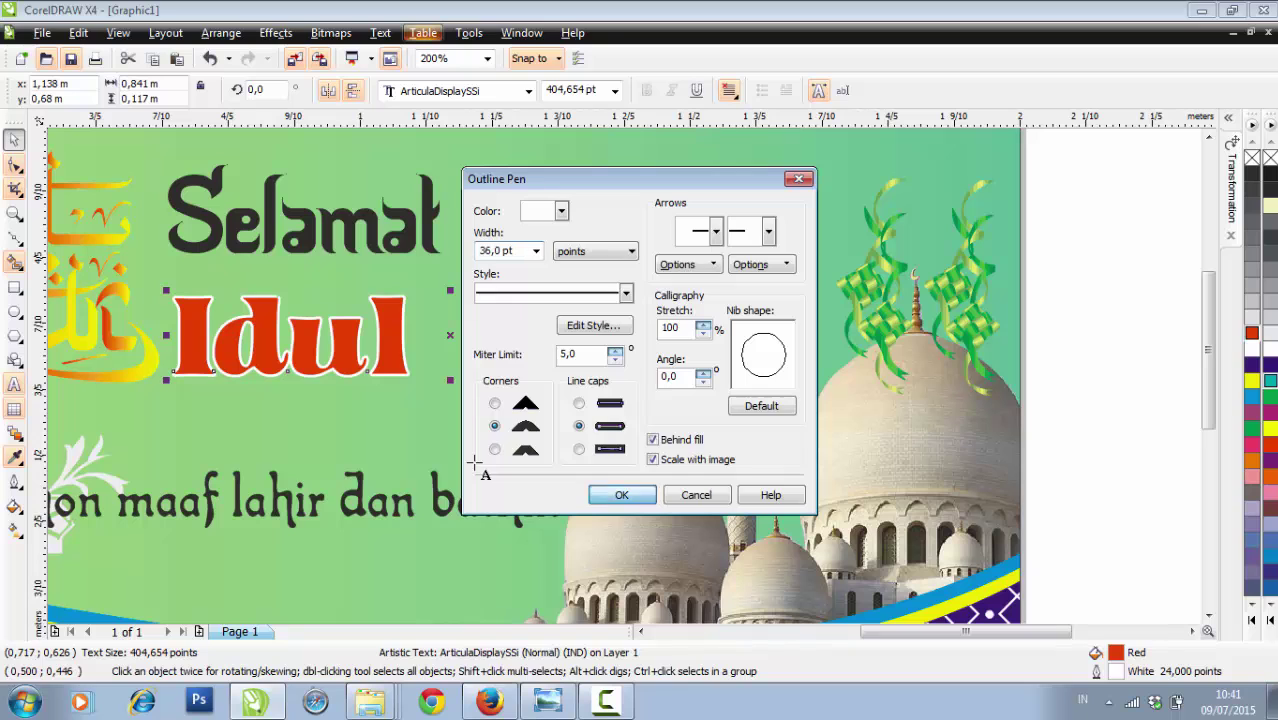
key(Return)
scroll(476, 461, down, 1)
scroll(476, 461, up, 1)
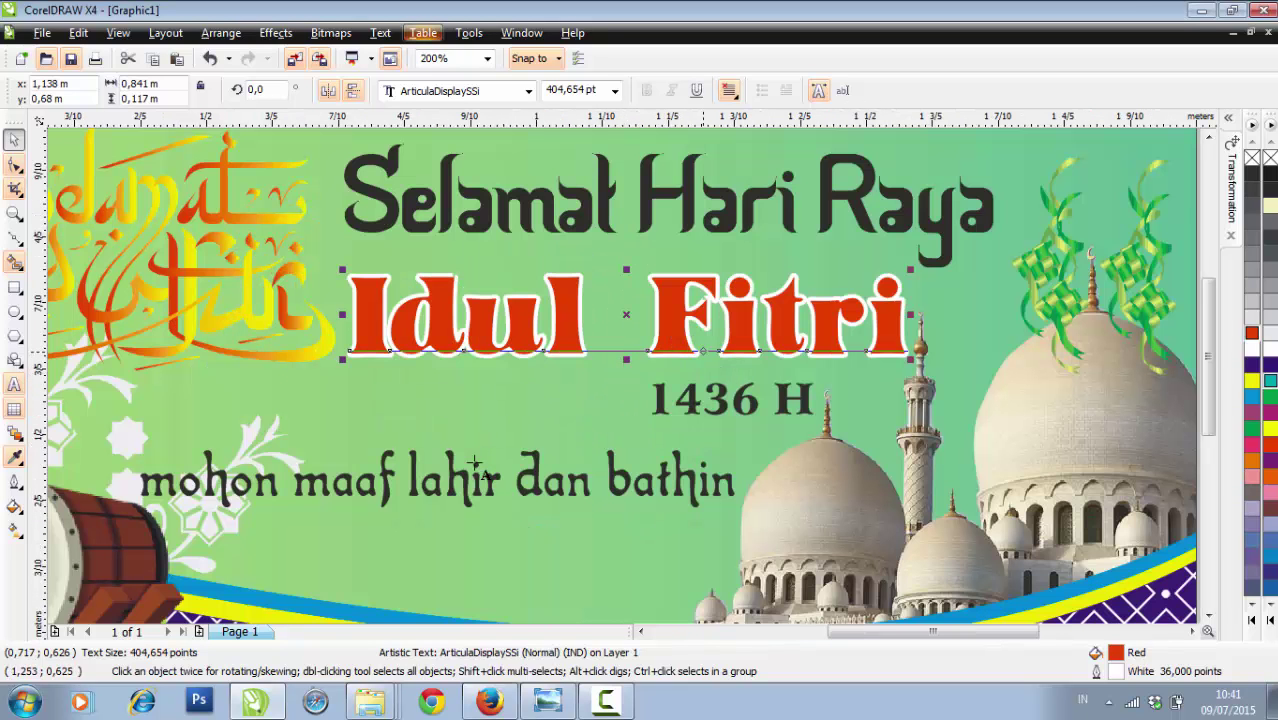
scroll(476, 461, down, 1)
scroll(476, 461, up, 1)
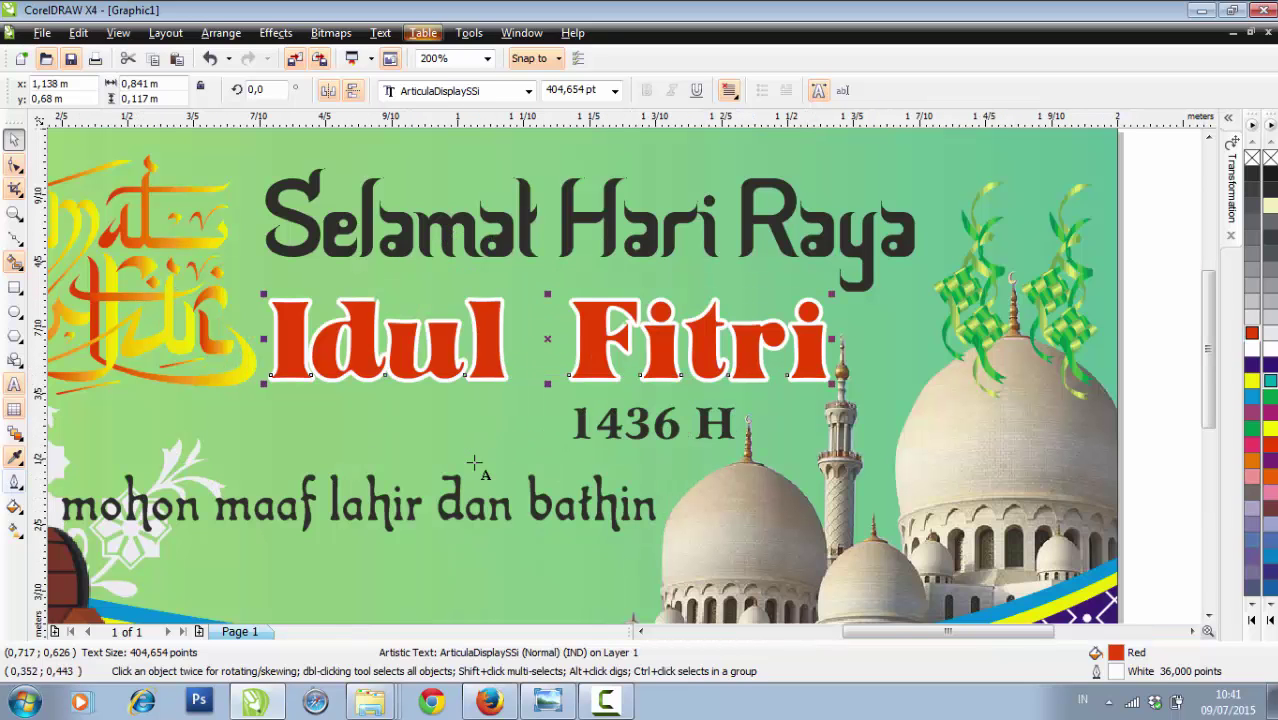
Set the outline width of the Idul Fitri text to 45 pt
click(14, 481)
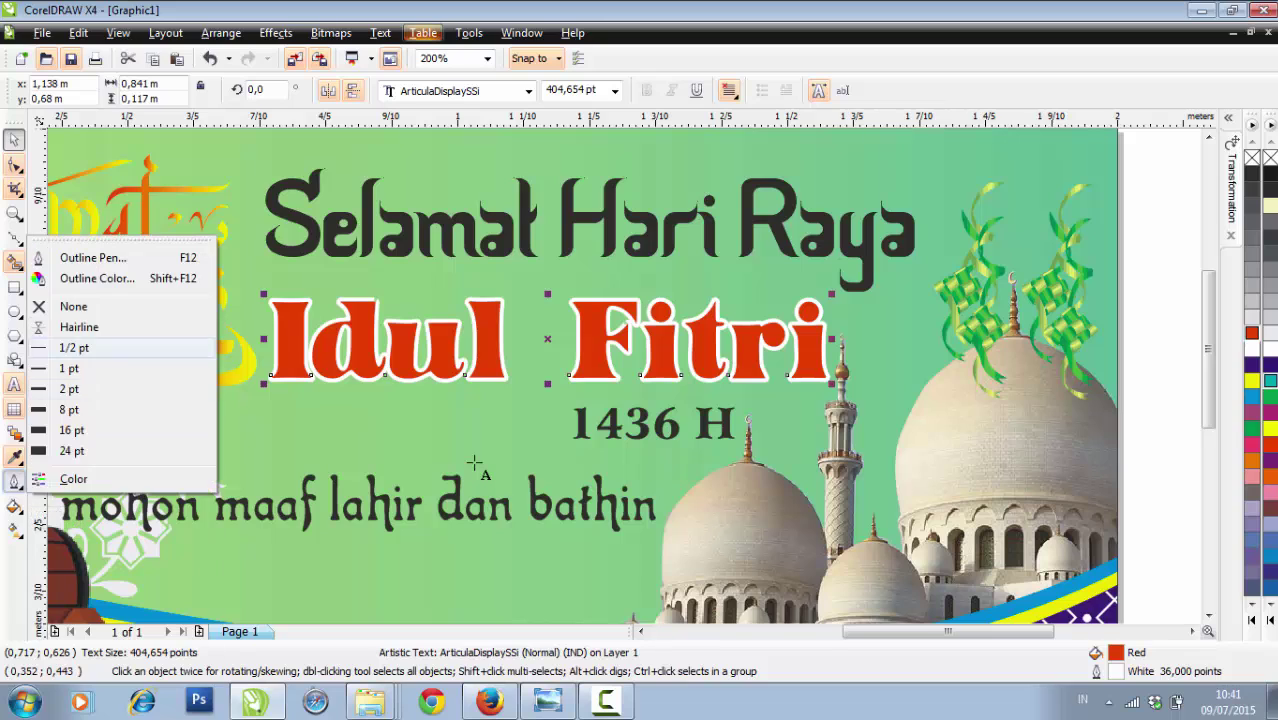
key(F12)
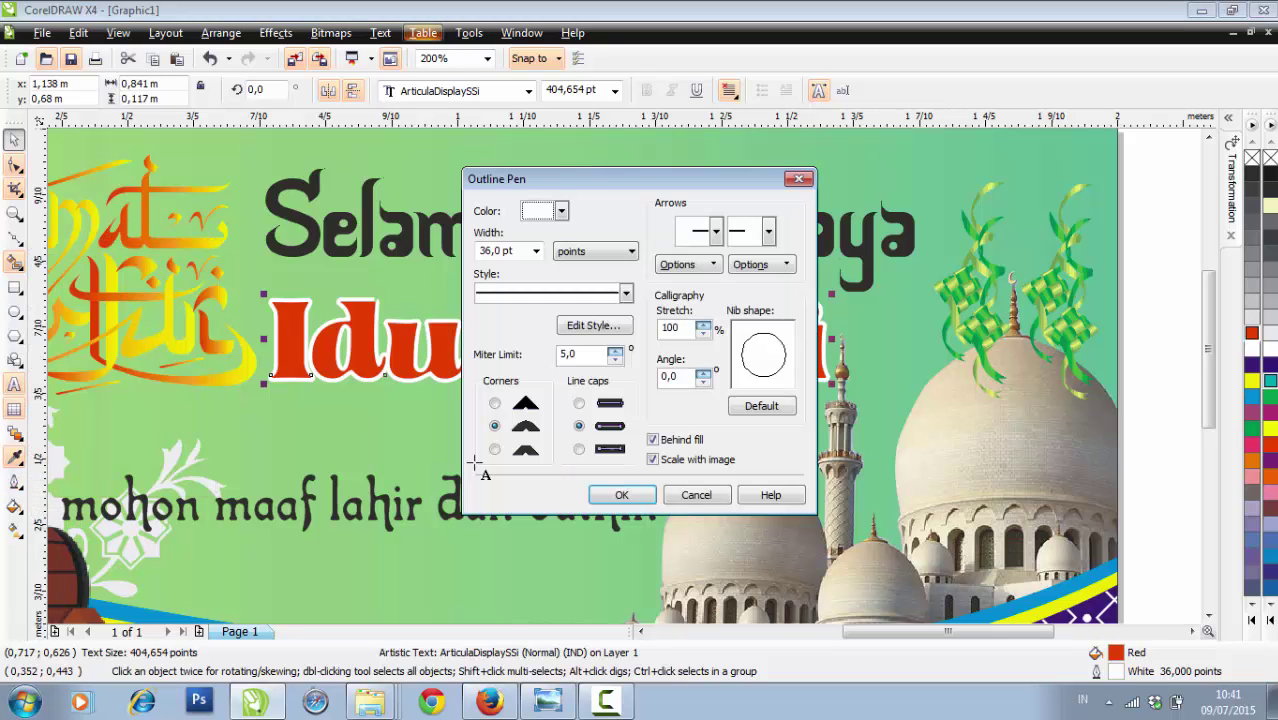
key(Tab)
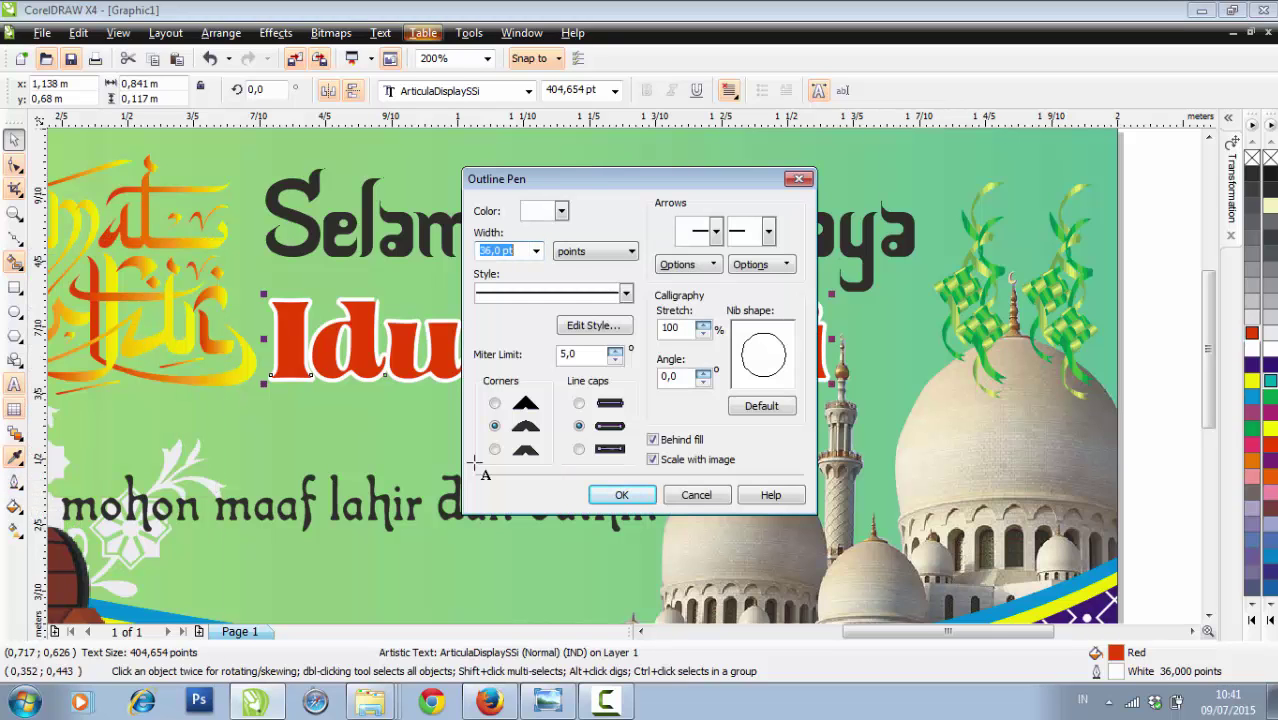
text(45)
key(Return)
Reshape the transparent white ellipse to about 0.48 x 0.20 m and position it over the word Selamat in the heading
key(F3)
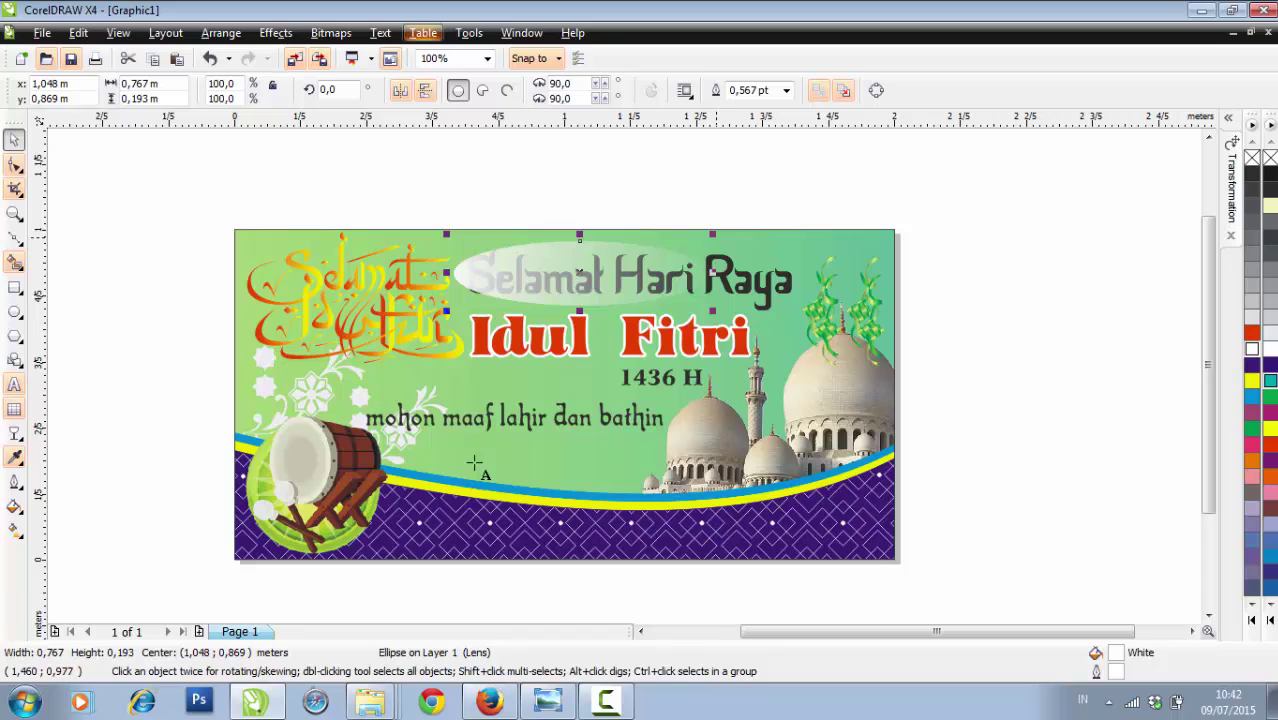
drag(712, 234, 632, 255)
drag(569, 281, 558, 263)
scroll(558, 268, up, 1)
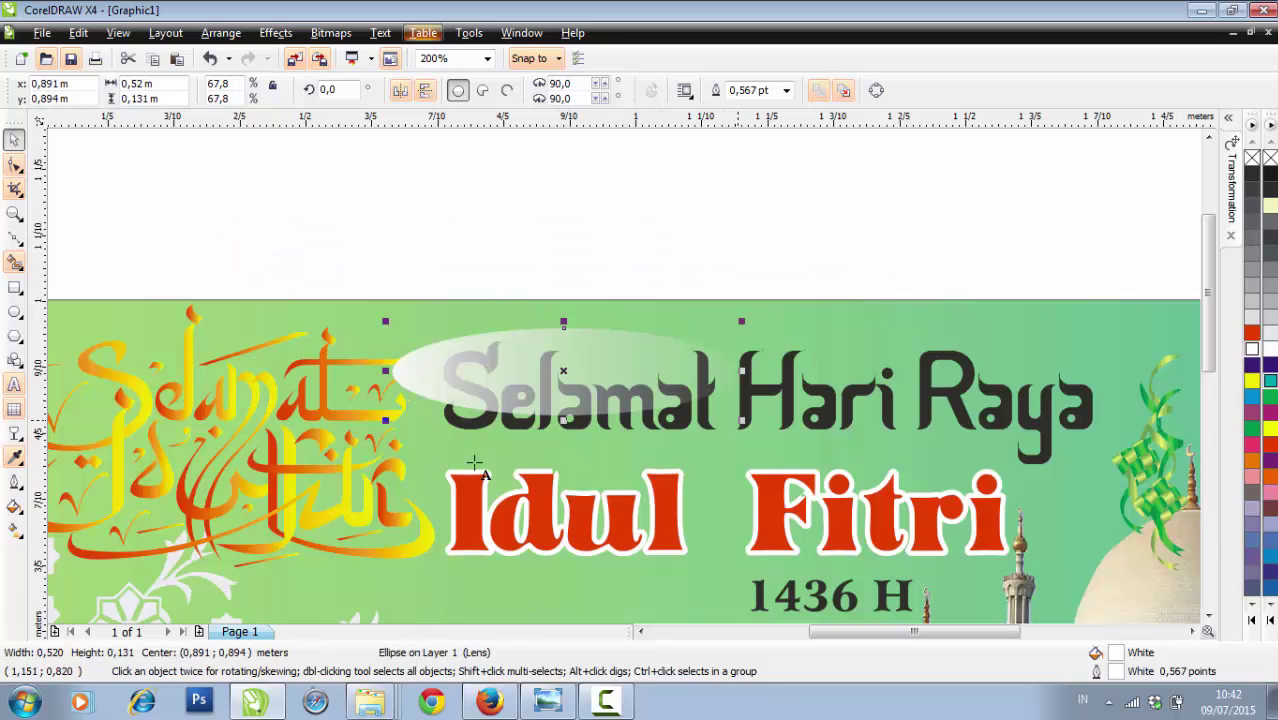
drag(741, 421, 771, 441)
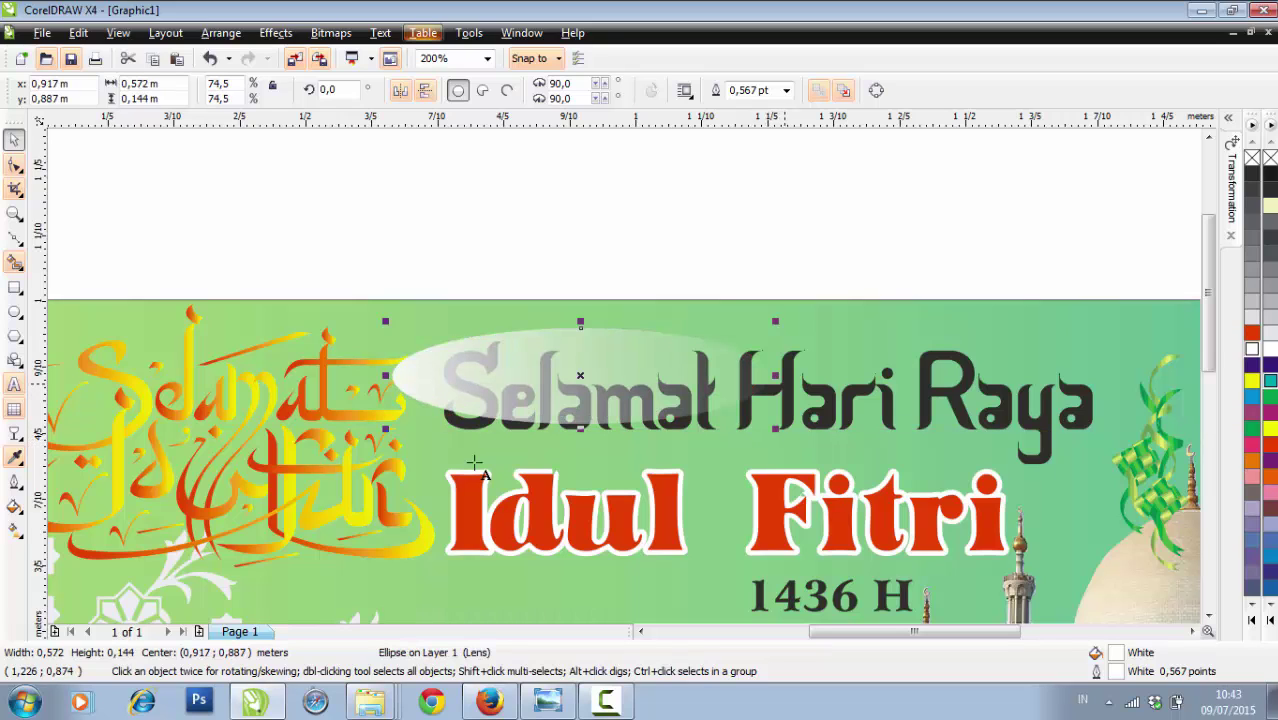
drag(776, 375, 667, 358)
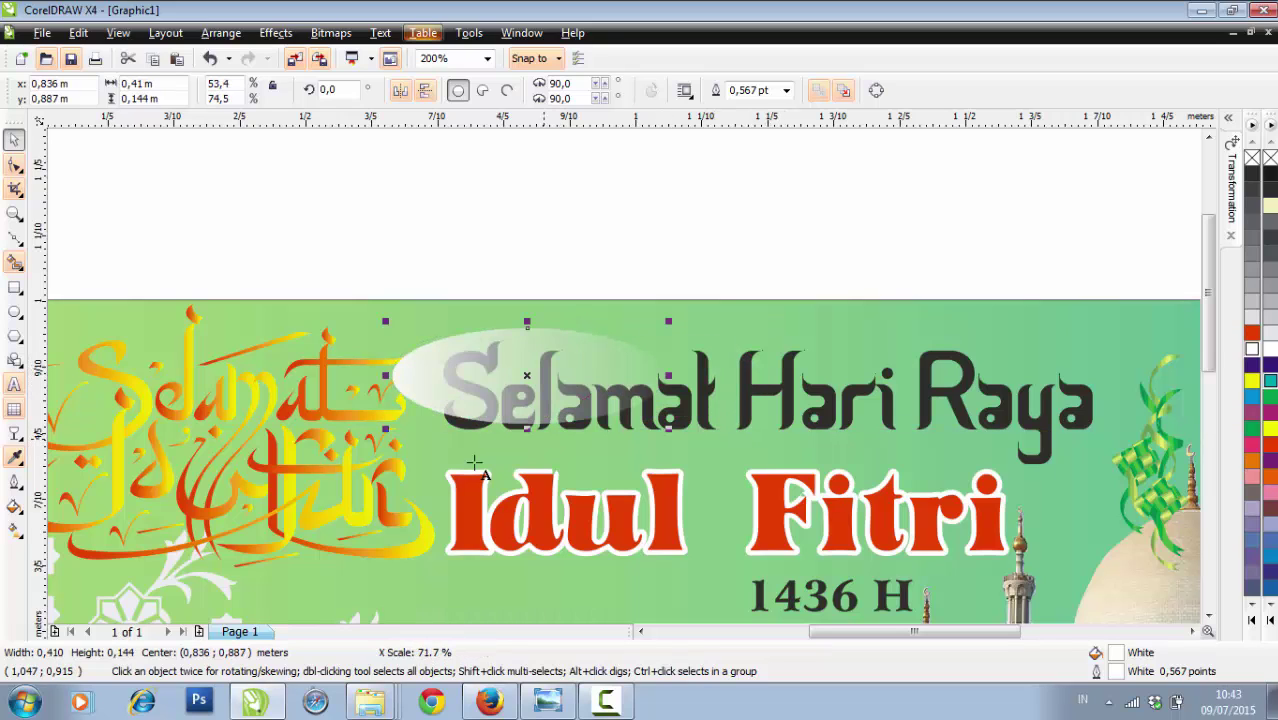
drag(528, 423, 528, 440)
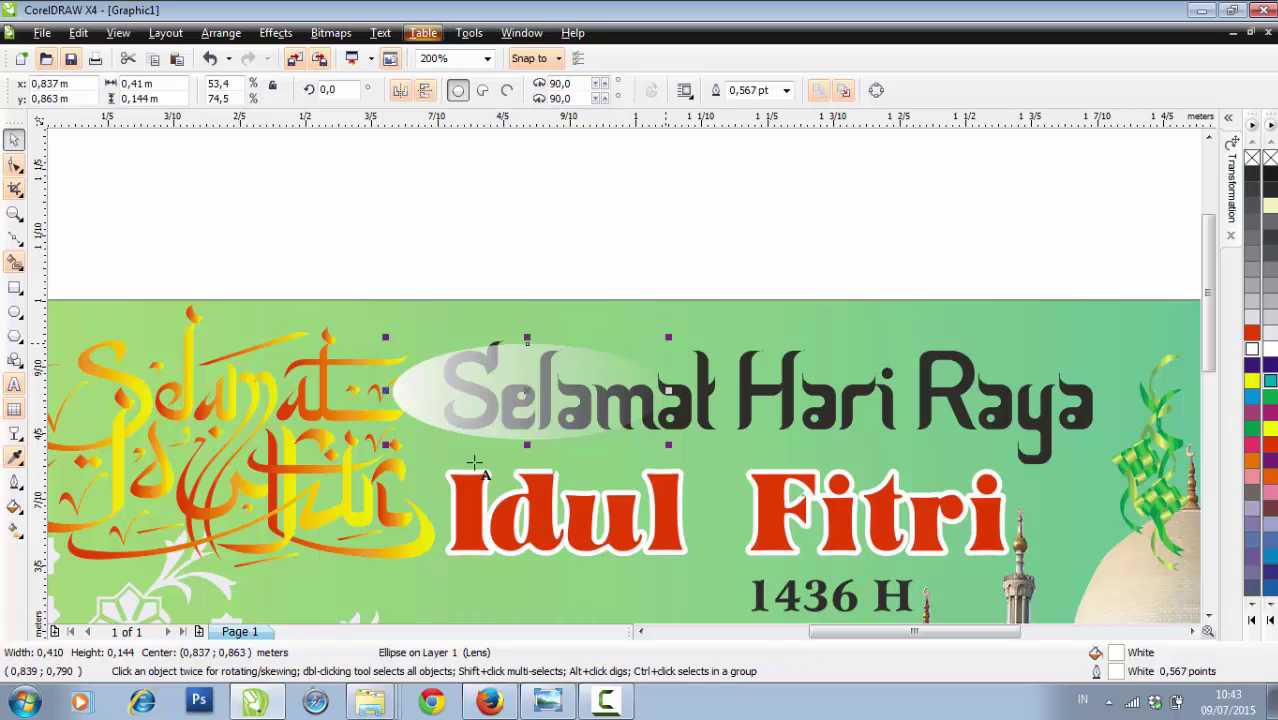
drag(667, 338, 713, 321)
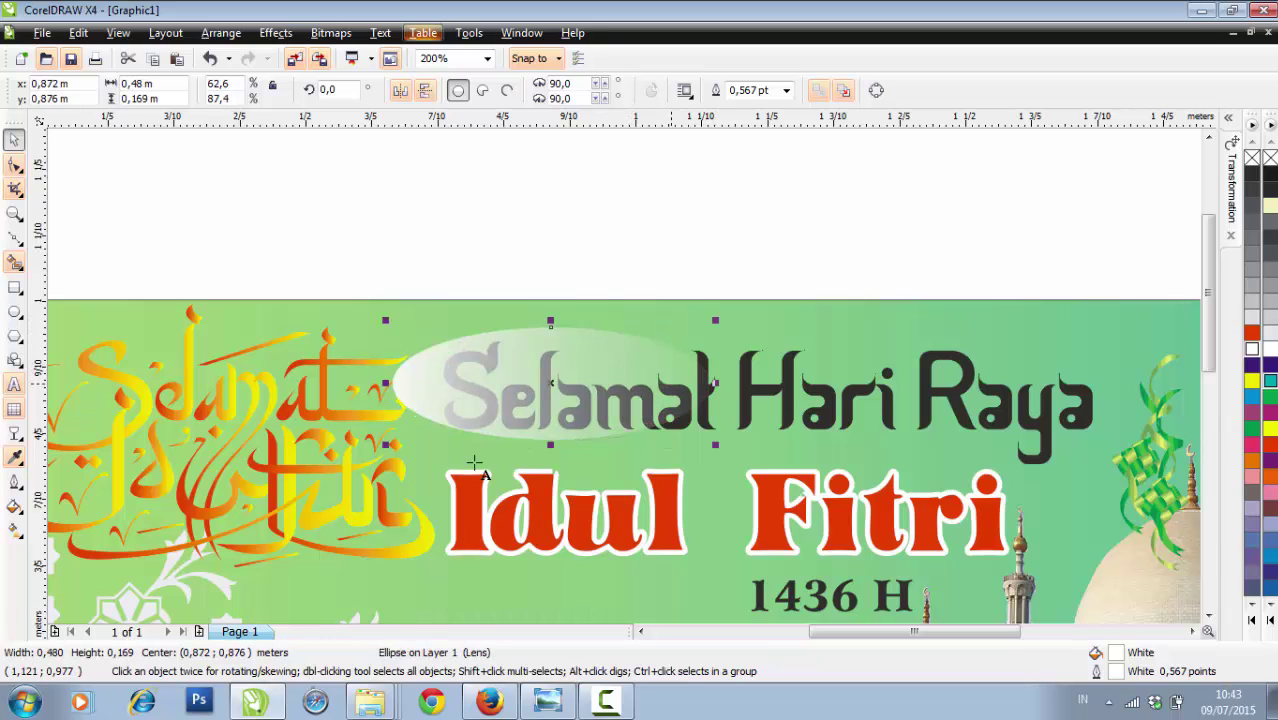
drag(550, 443, 551, 456)
scroll(635, 332, down, 1)
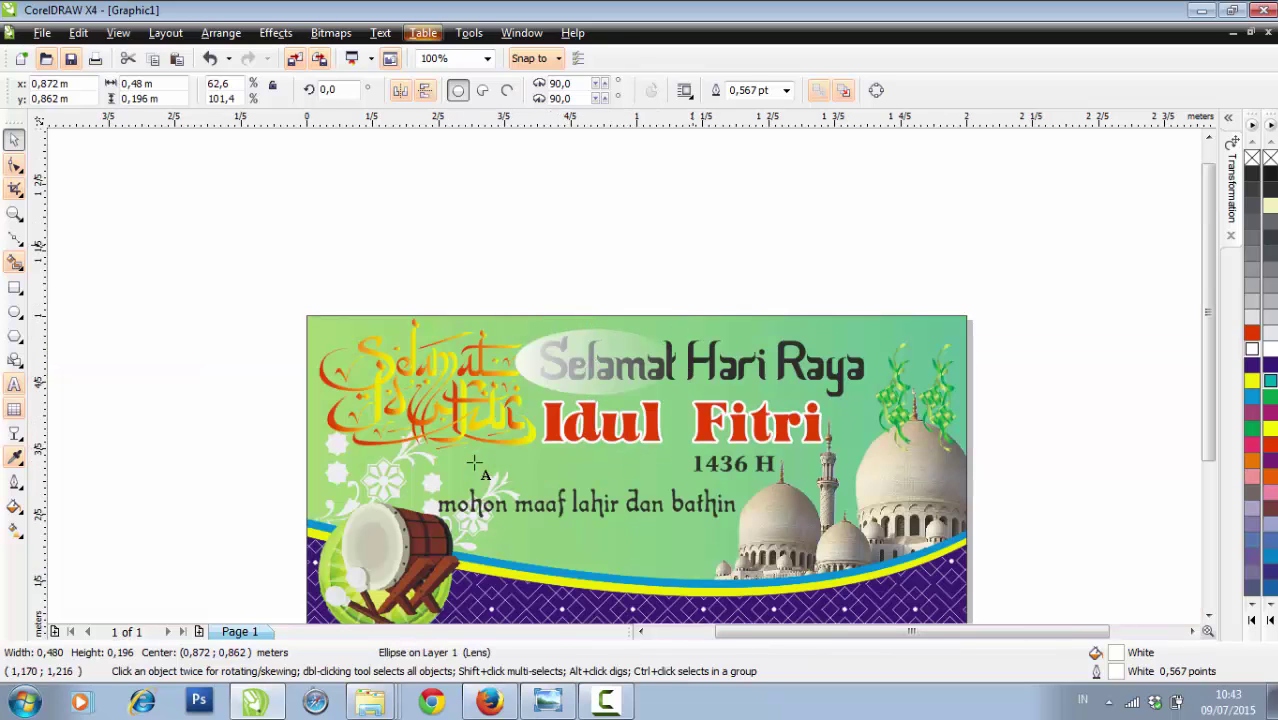
Narrow the white ellipse to about 0.45 m around the word Selamat, and enlarge it slightly toward its upper left
click(692, 245)
scroll(631, 377, up, 1)
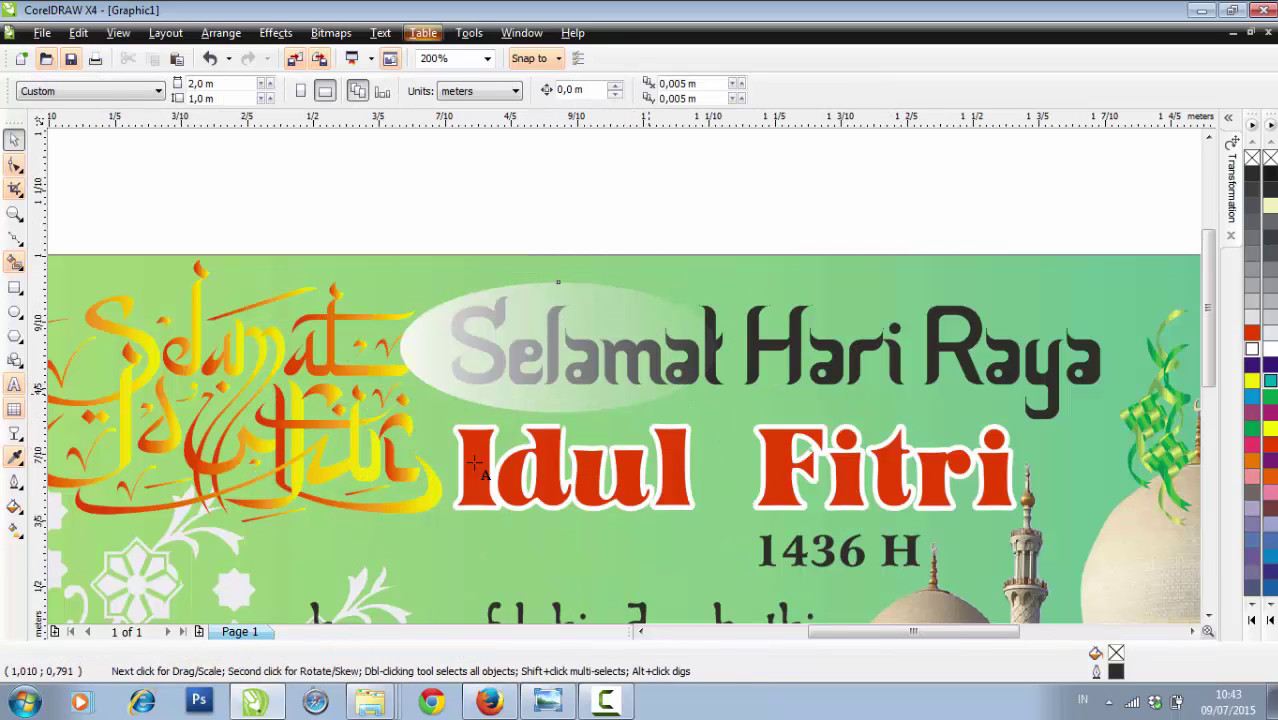
click(649, 394)
drag(397, 346, 440, 338)
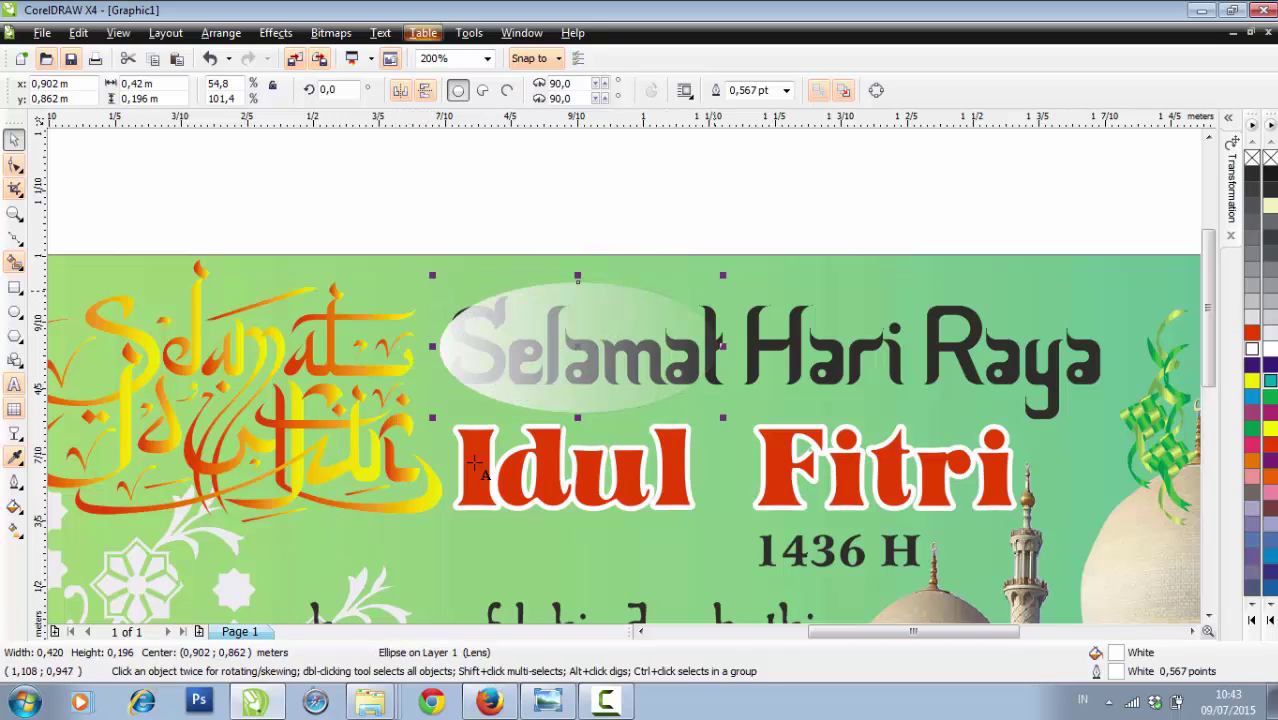
drag(722, 346, 744, 346)
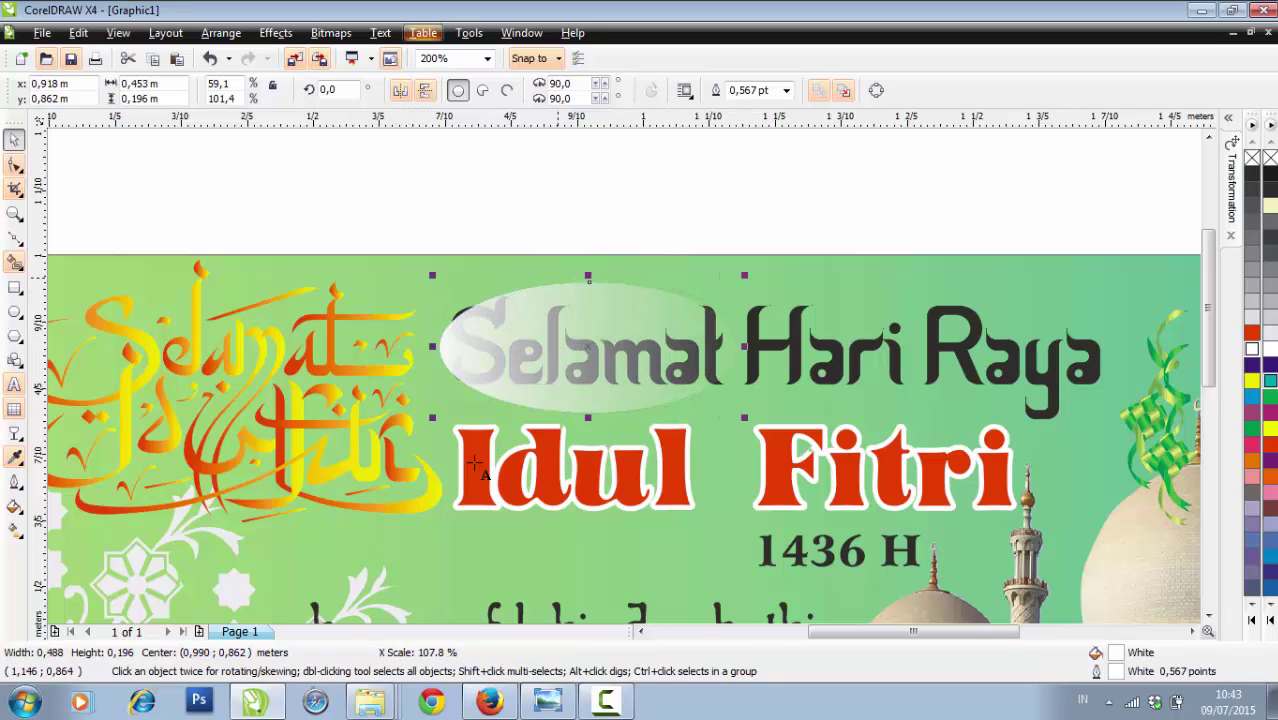
drag(432, 275, 416, 269)
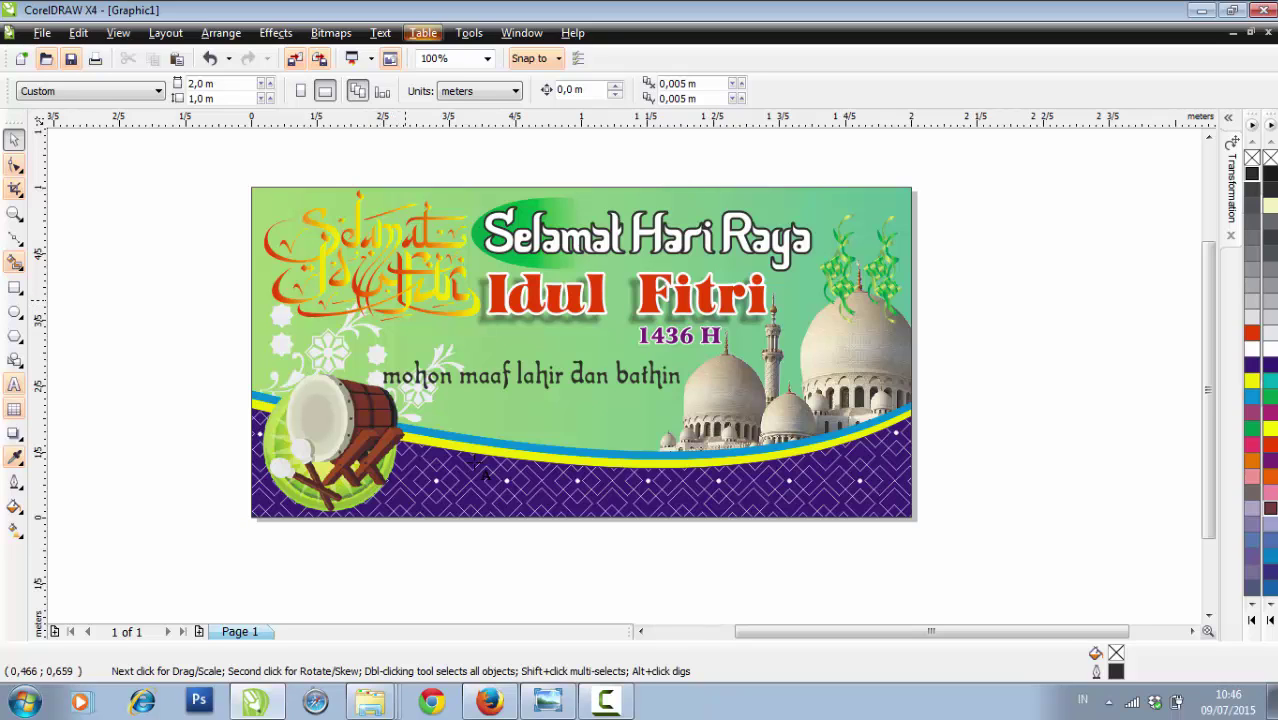
Give the grouped calligraphic lettering a black 0.567 pt outline
click(405, 300)
scroll(405, 300, up, 1)
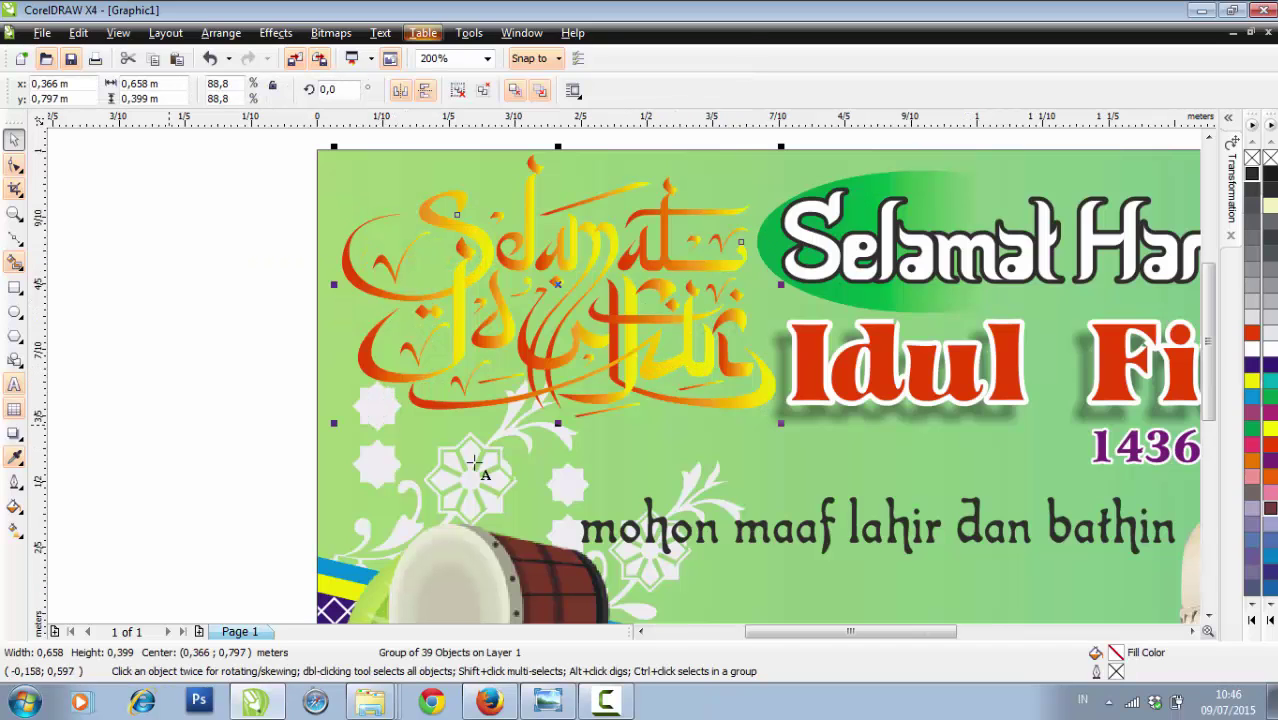
click(14, 480)
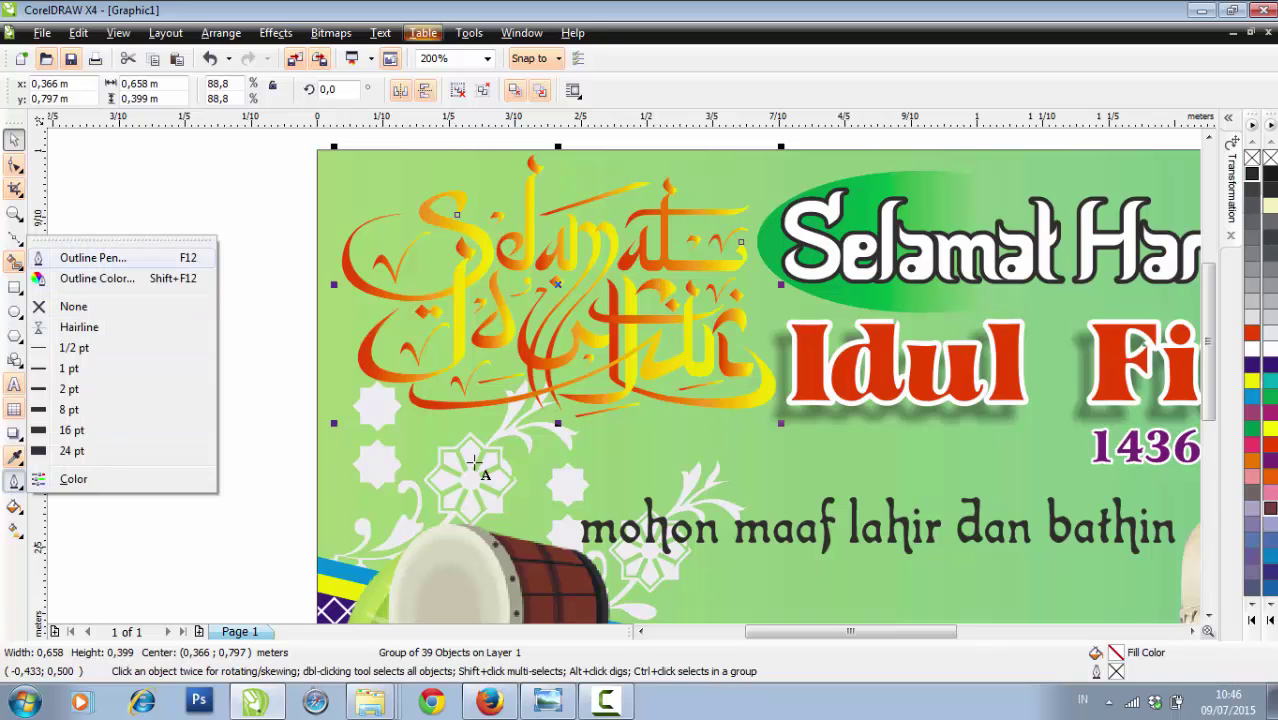
key(F12)
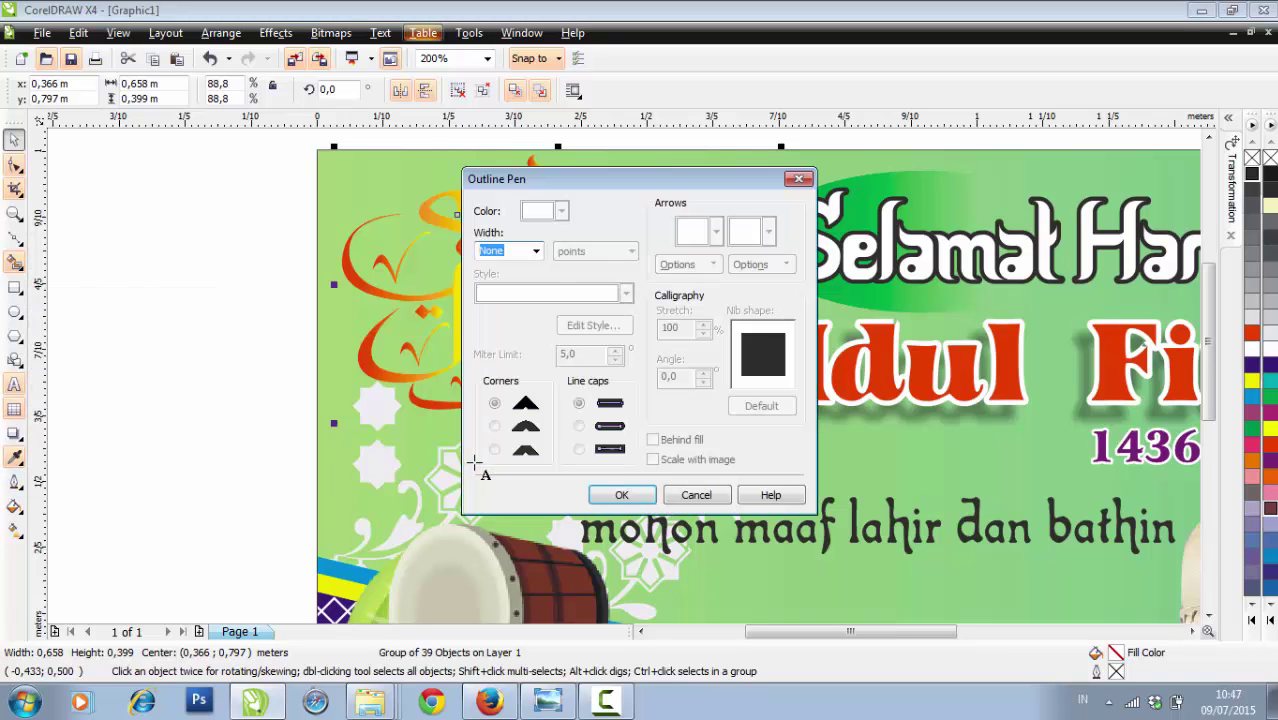
key(Escape)
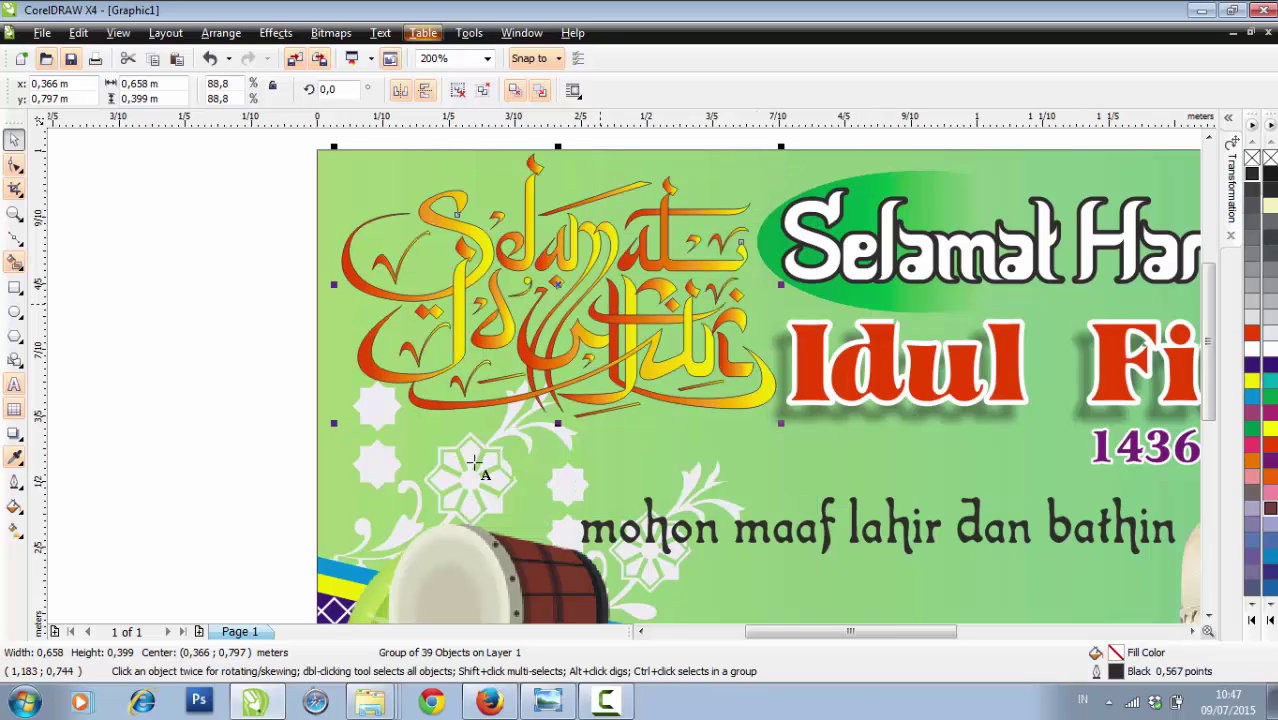
Set the calligraphic lettering's outline to 10 pt with rounded corners and line caps, placed behind the fill and scaled with the image
scroll(598, 324, up, 1)
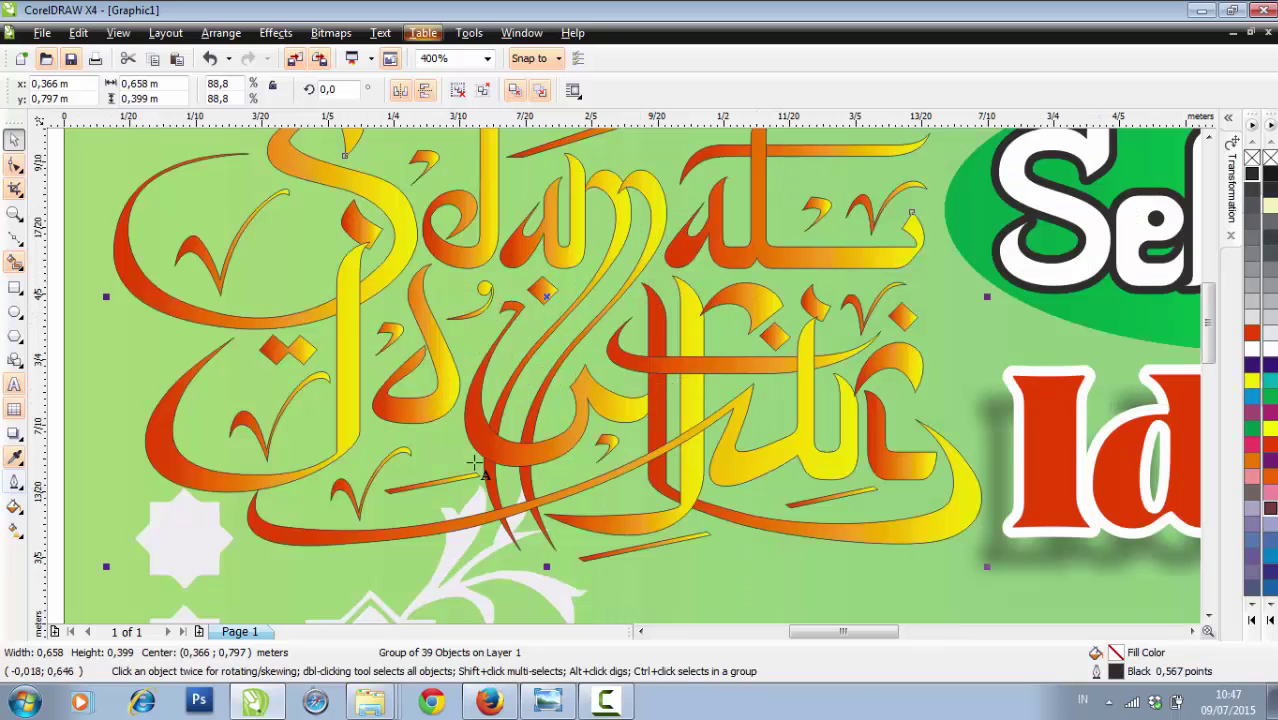
click(14, 481)
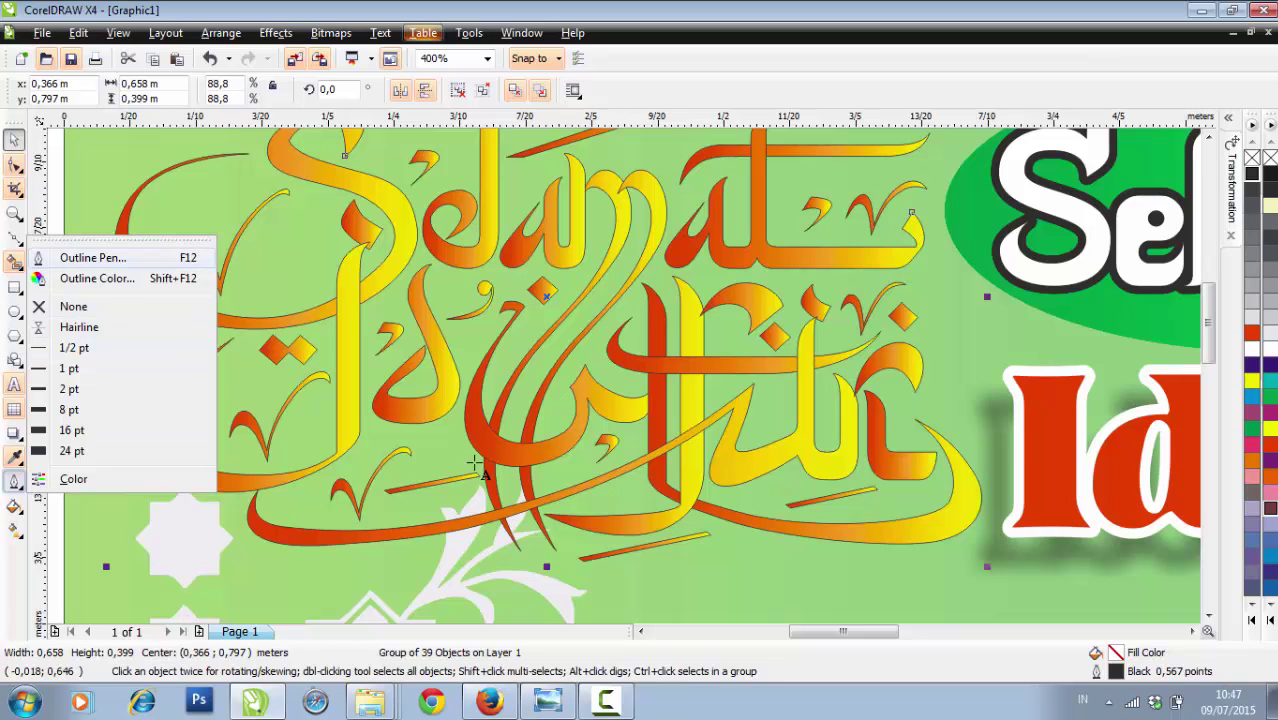
key(F12)
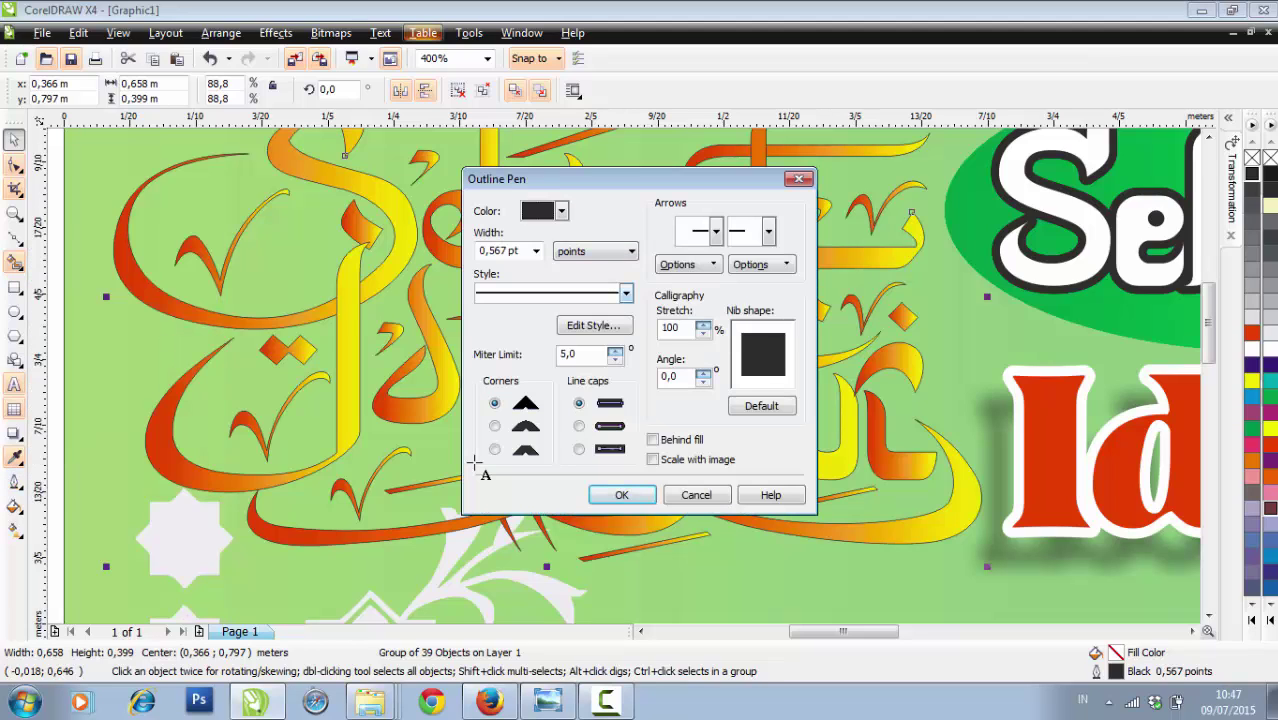
click(494, 426)
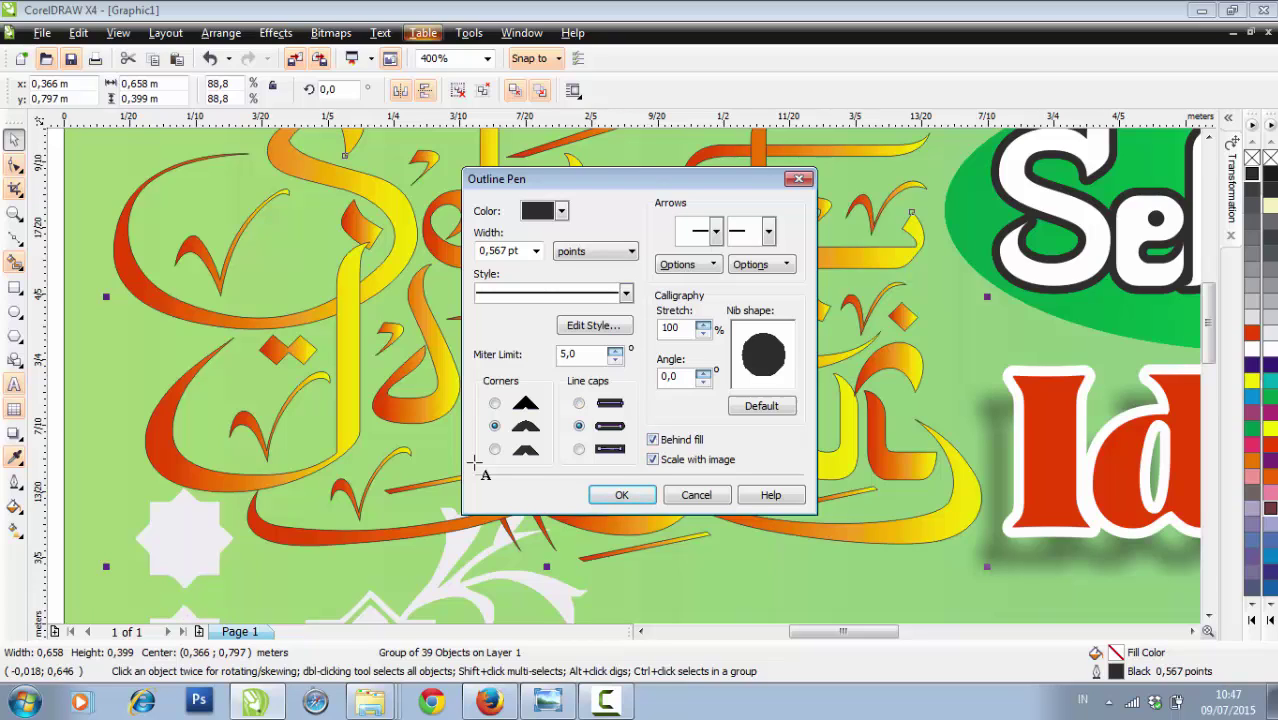
click(536, 251)
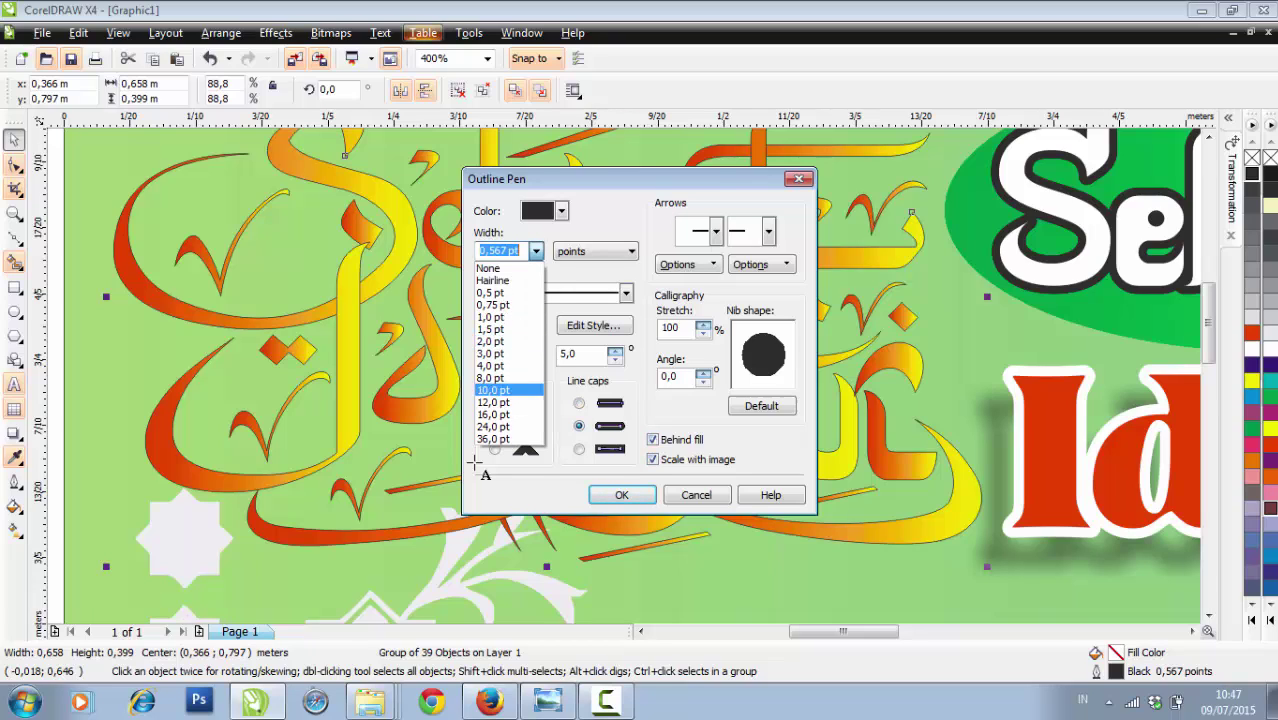
key(Return)
key(Return)
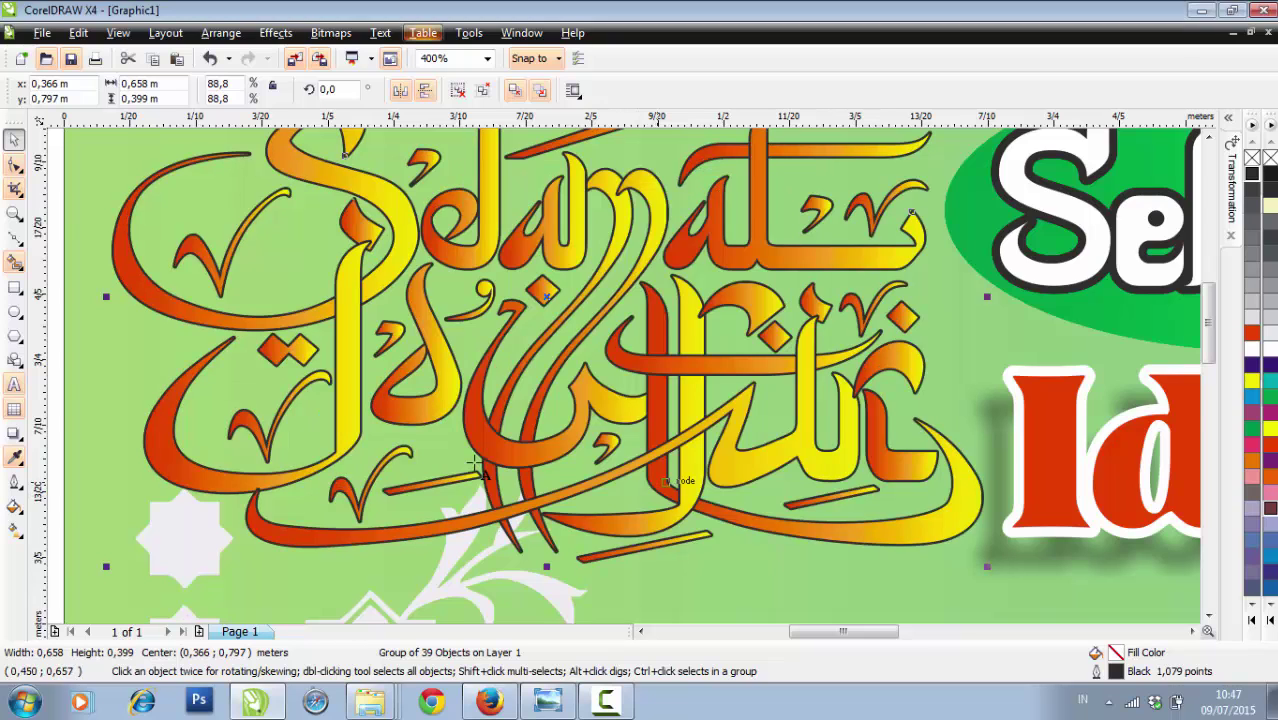
key(F3)
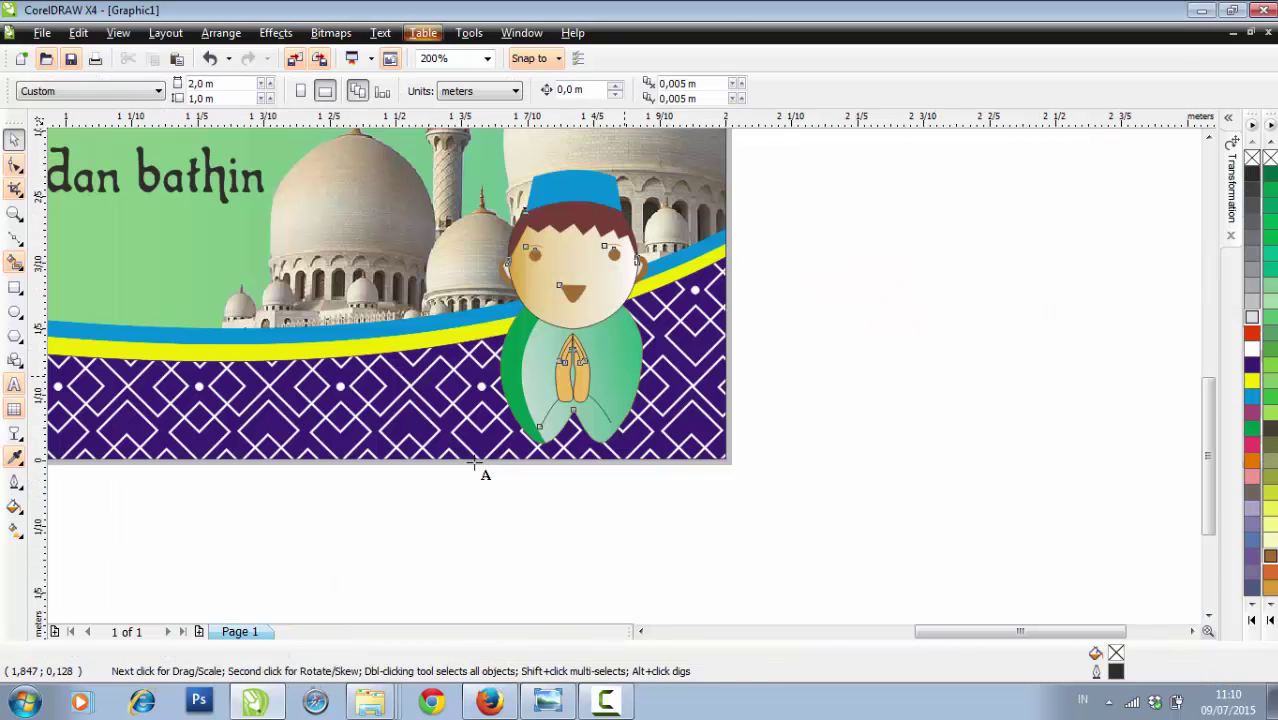
Try removing the outline from the whole grouped praying boy figure at once
click(800, 375)
click(600, 313)
scroll(475, 463, up, 1)
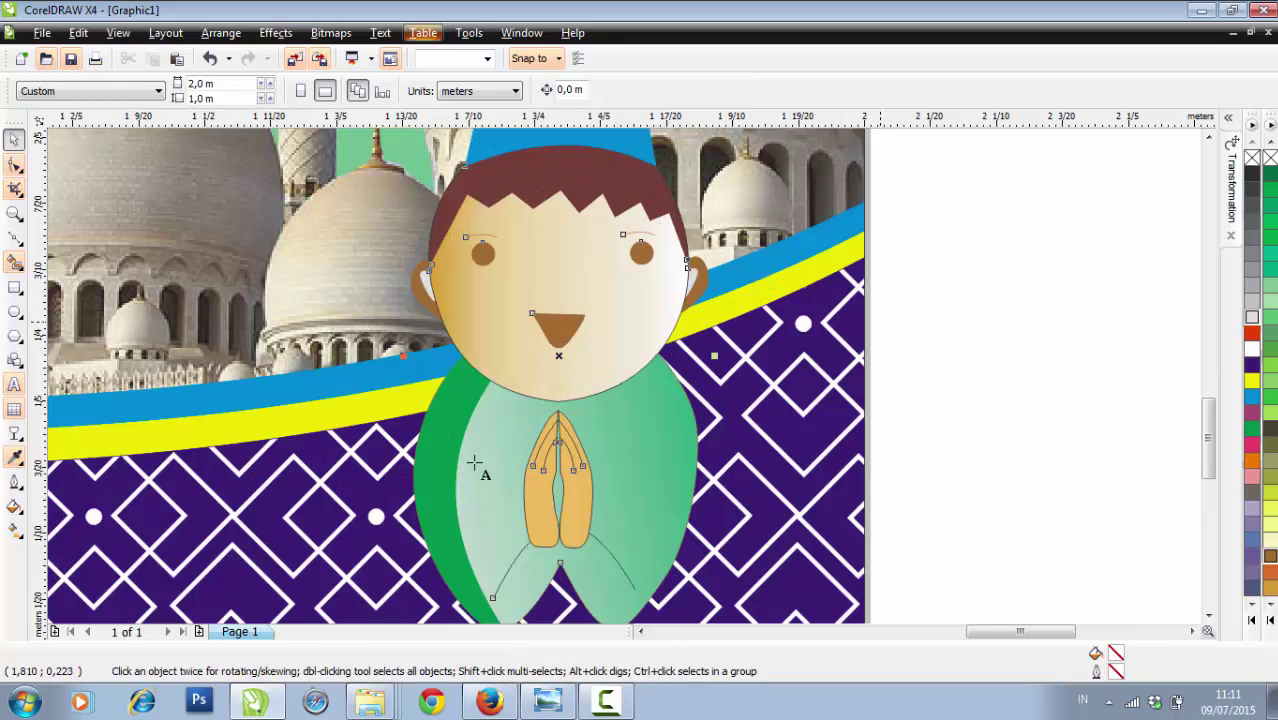
click(475, 463)
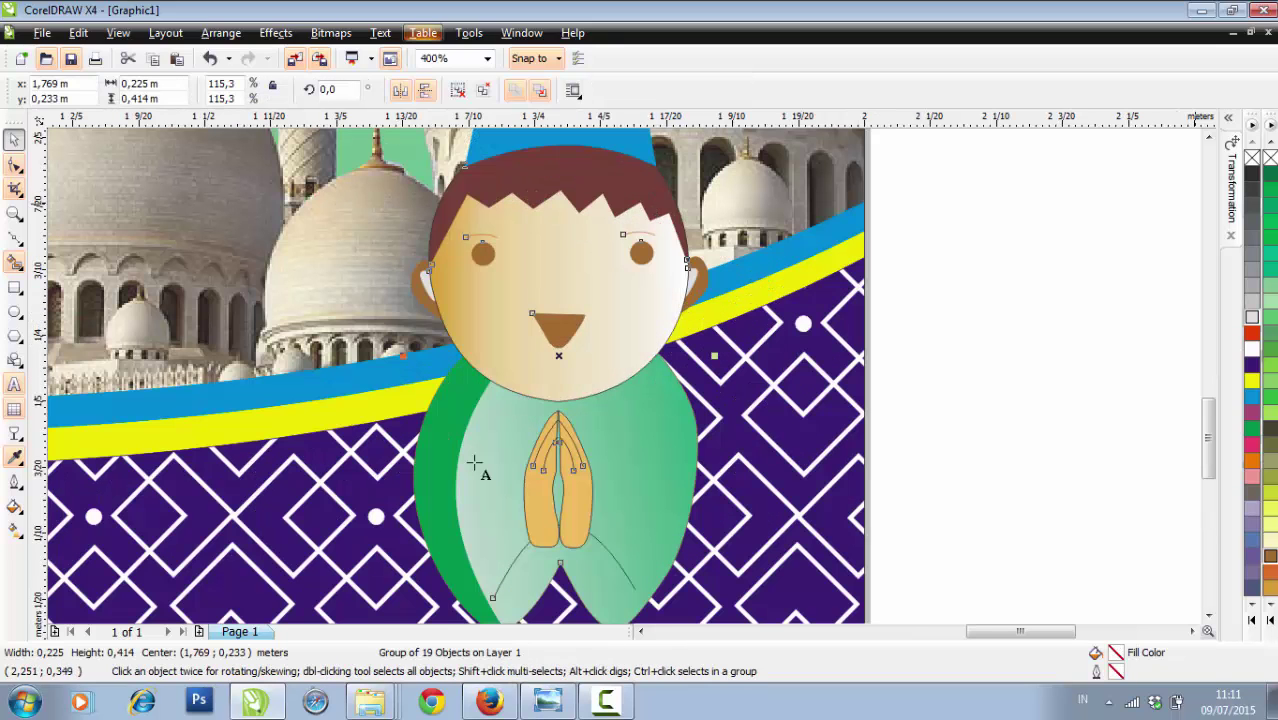
right_click(1251, 157)
click(1102, 221)
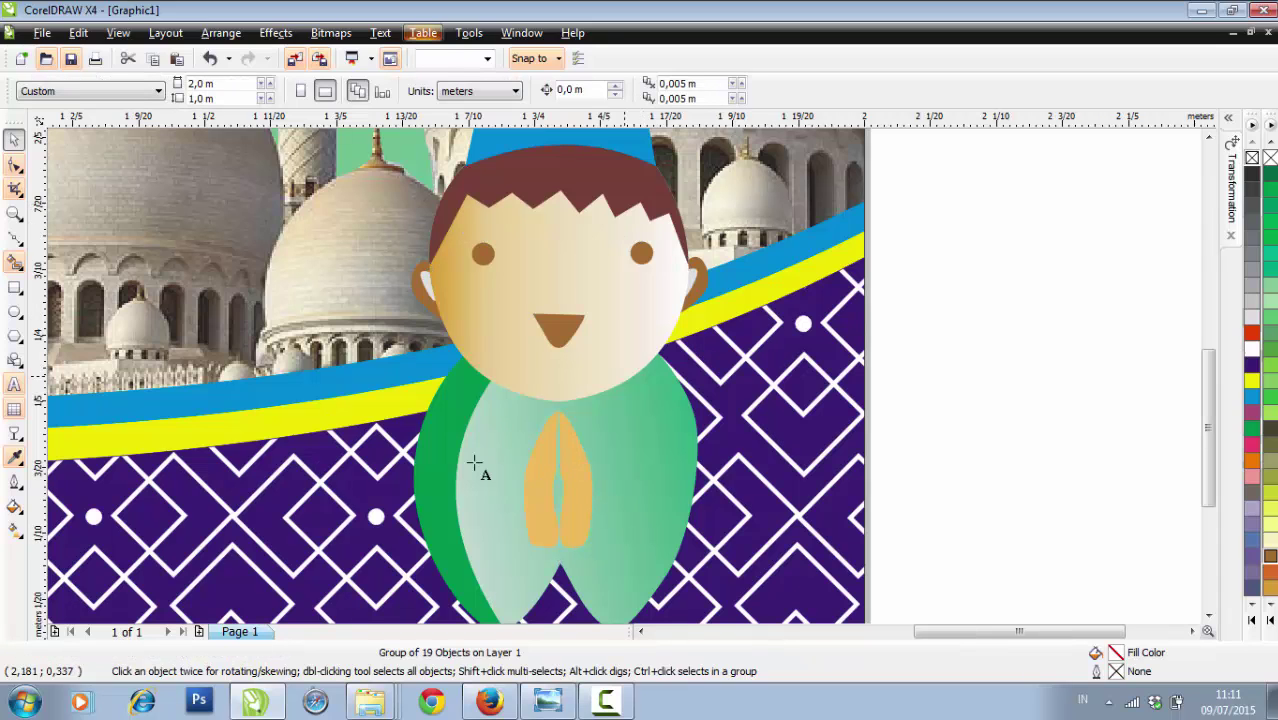
scroll(475, 463, down, 1)
scroll(475, 463, down, 1)
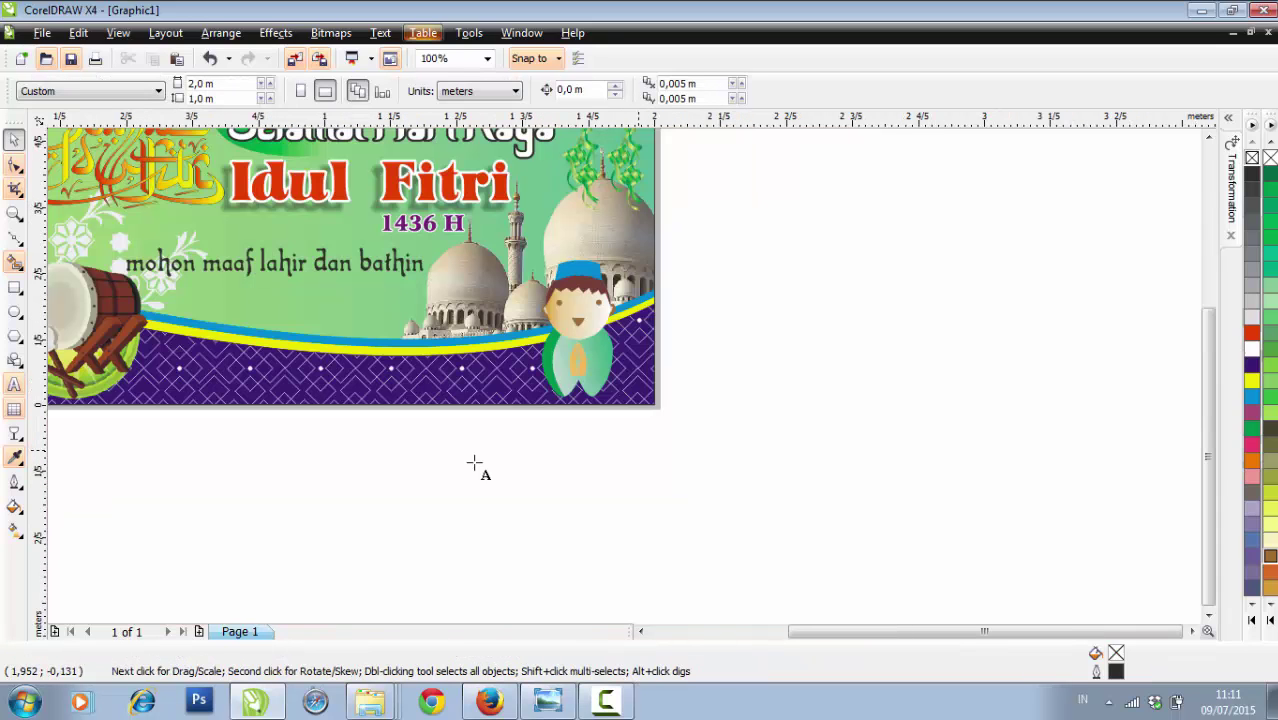
click(610, 372)
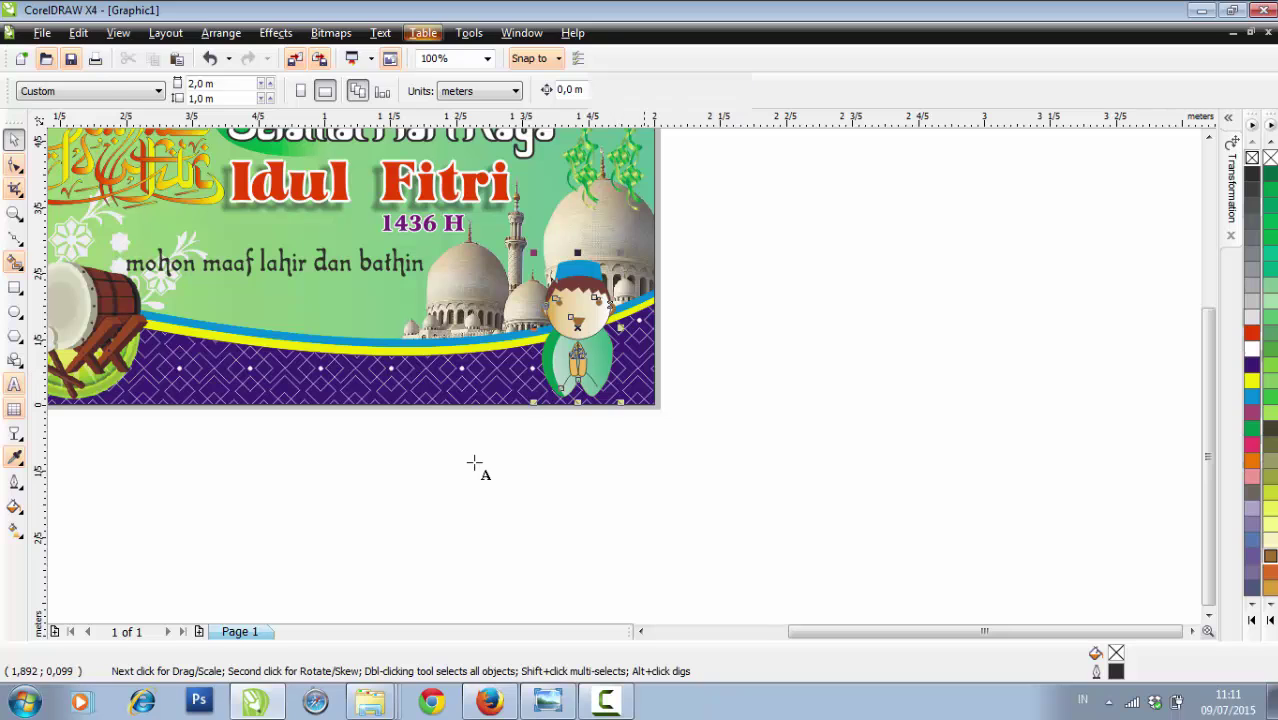
click(647, 441)
Move the grouped boy figure off the banner into the empty area beside it, centred at about x 2.19 m, y 0.218 m
scroll(475, 463, up, 1)
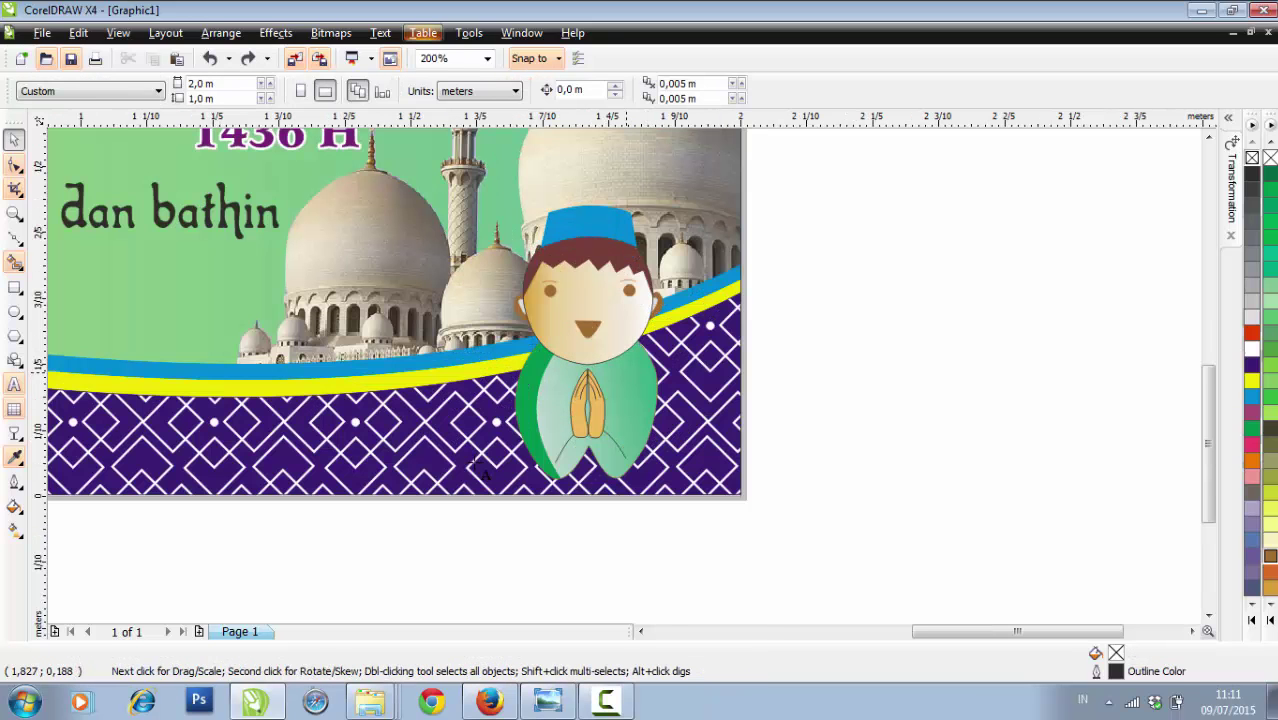
drag(621, 347, 900, 347)
key(Escape)
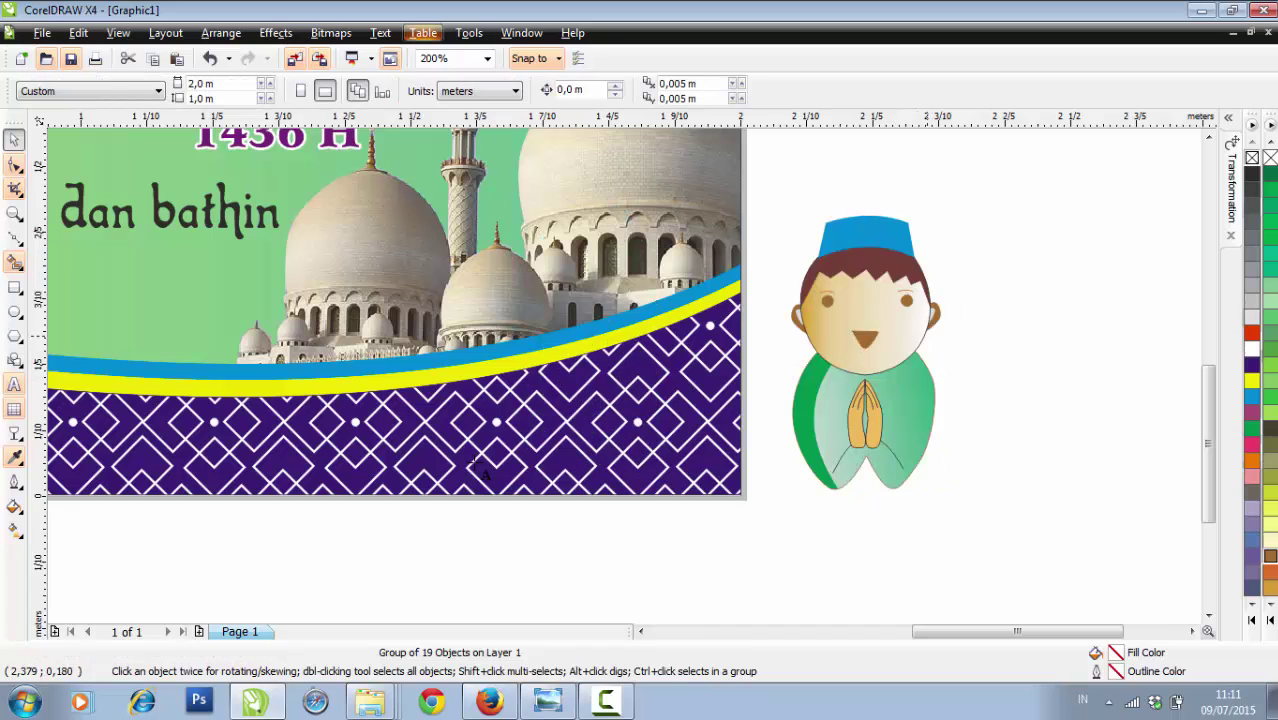
Remove the outline from only the face shape within the grouped boy figure
click(855, 408)
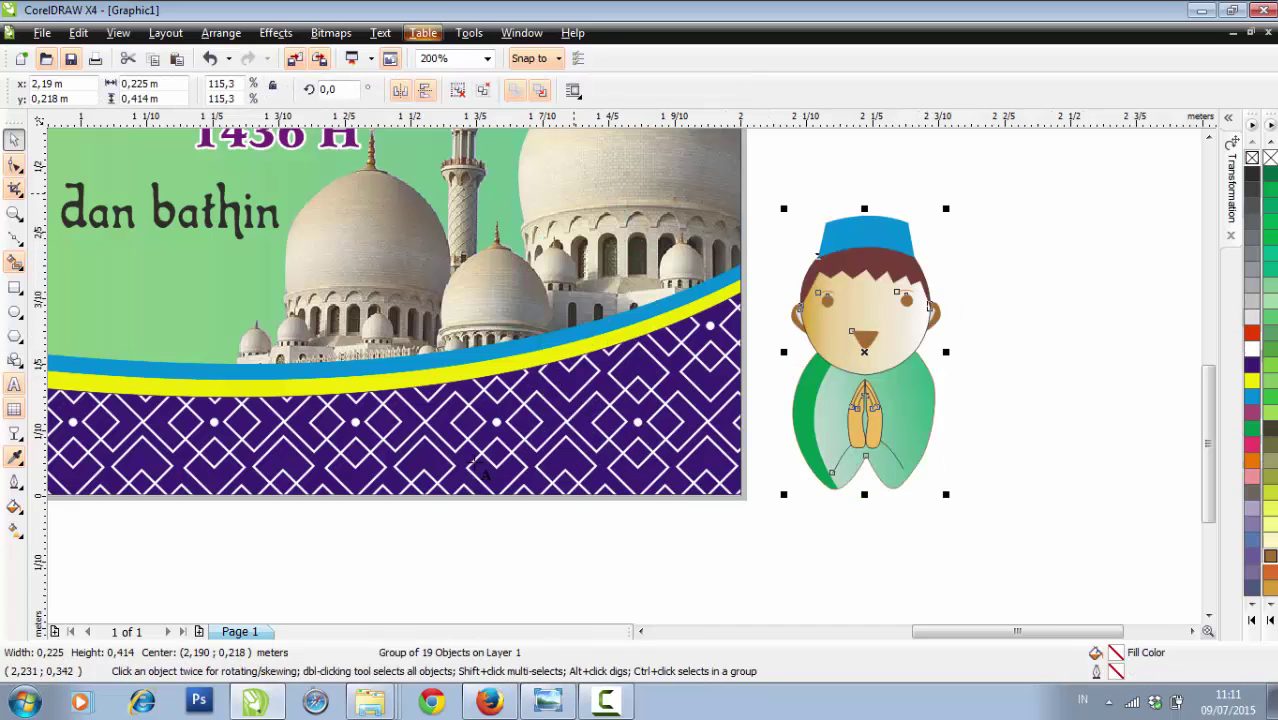
key(Escape)
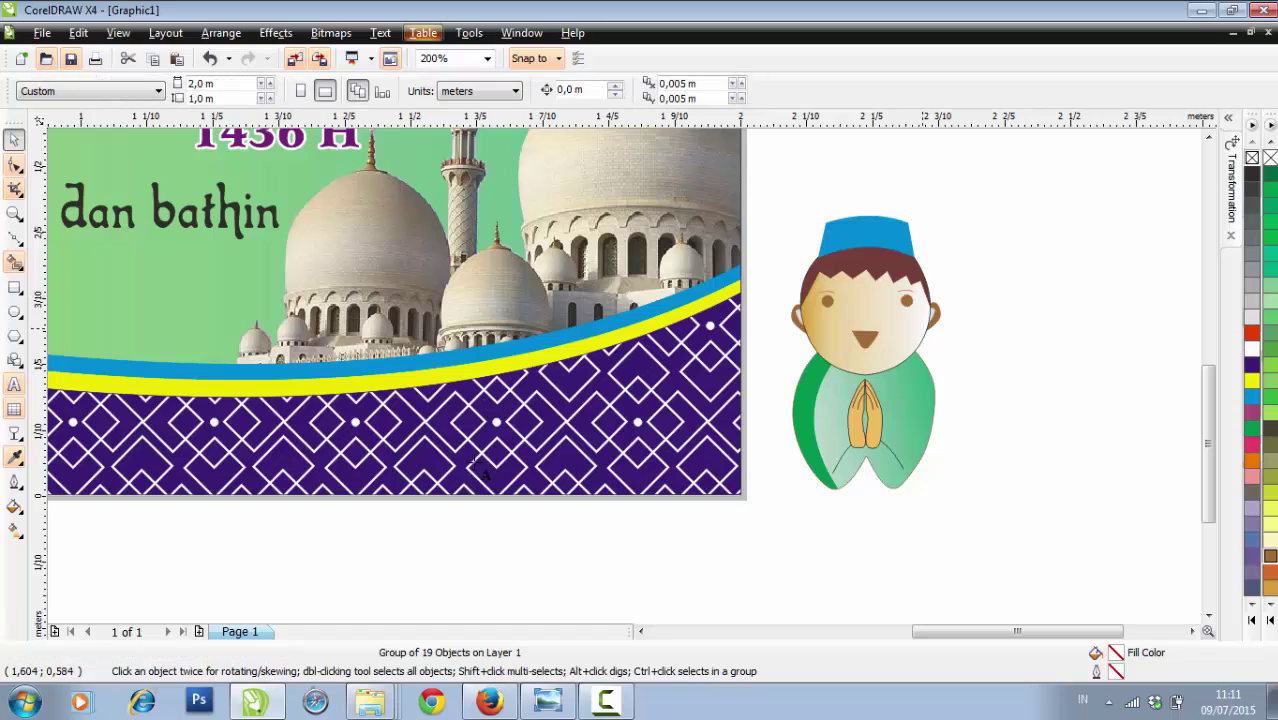
ctrl+click(864, 376)
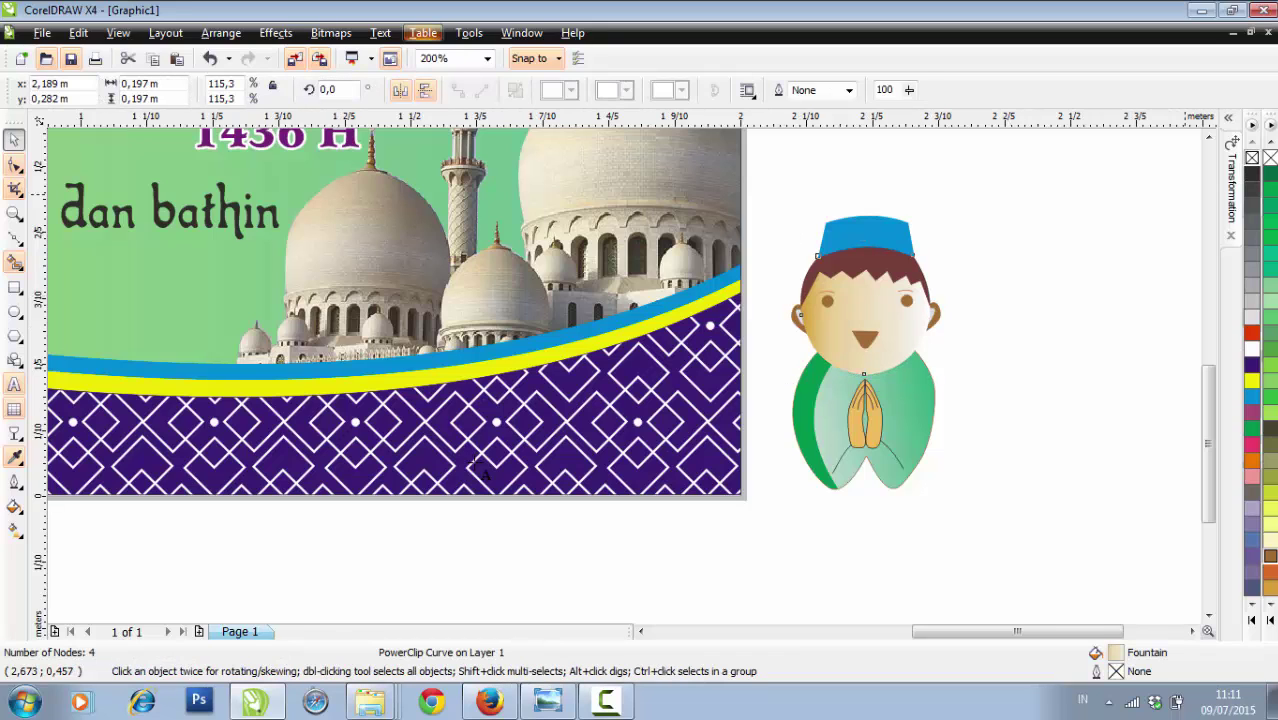
key(Escape)
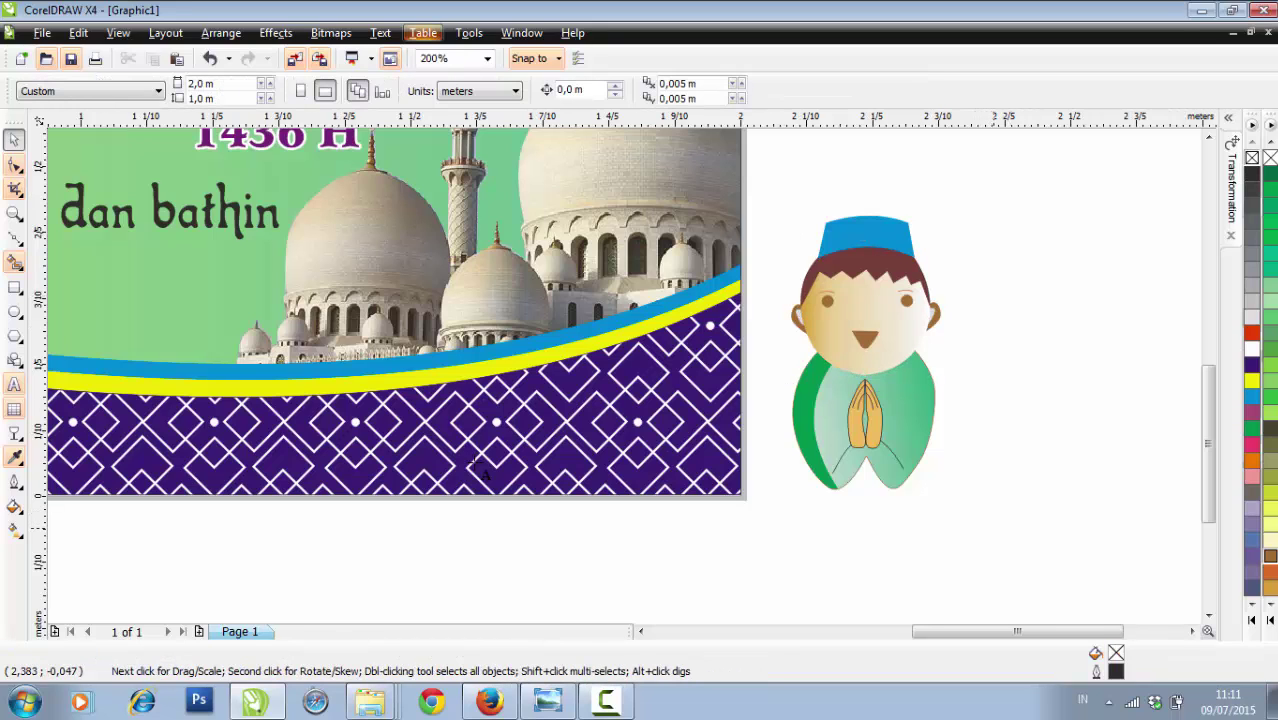